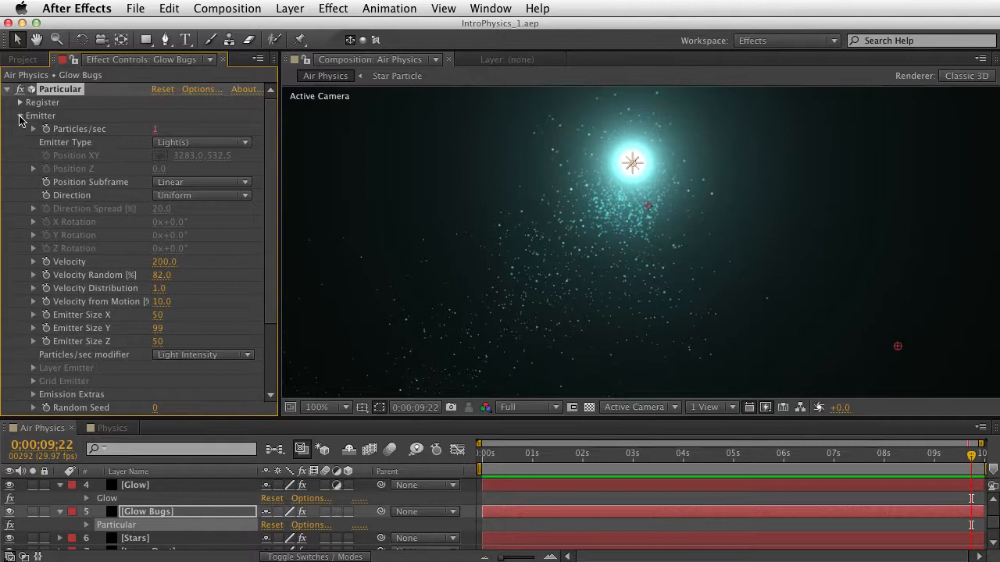
- Examine Particular's Physics settings on the Glow Bugs layer, including the Physics Model choices and the Air options
left_click(21, 116)
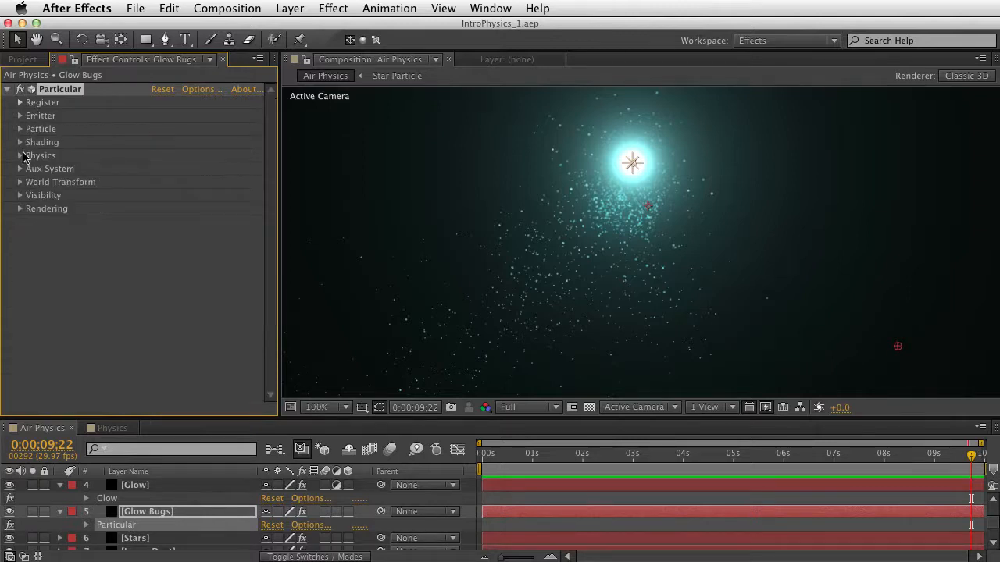
left_click(20, 155)
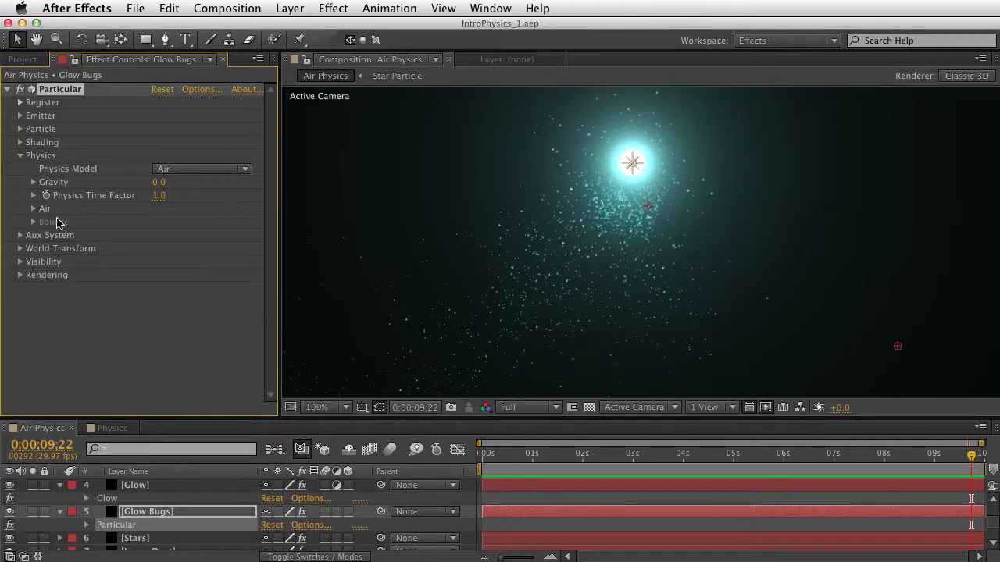
left_click(165, 171)
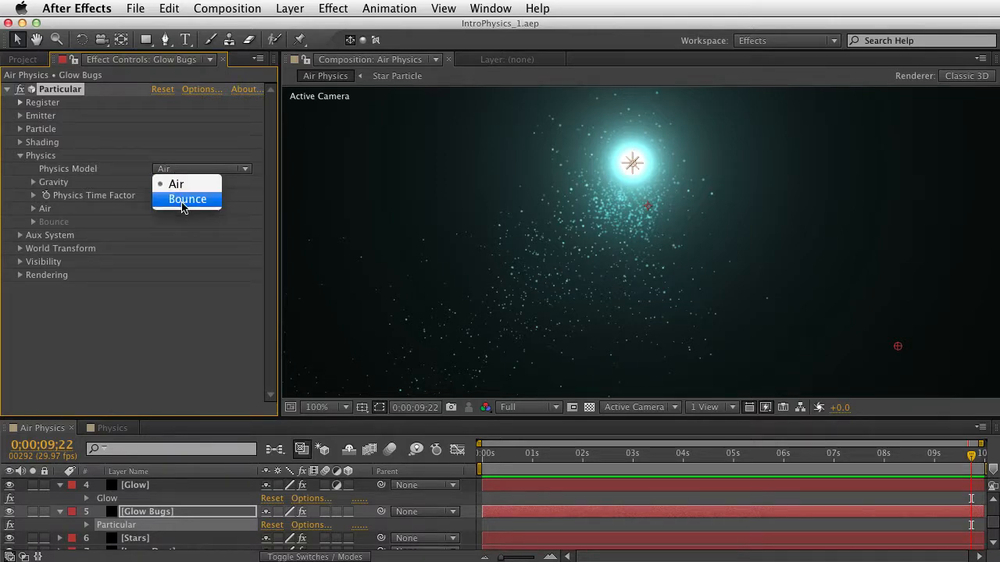
left_click(169, 241)
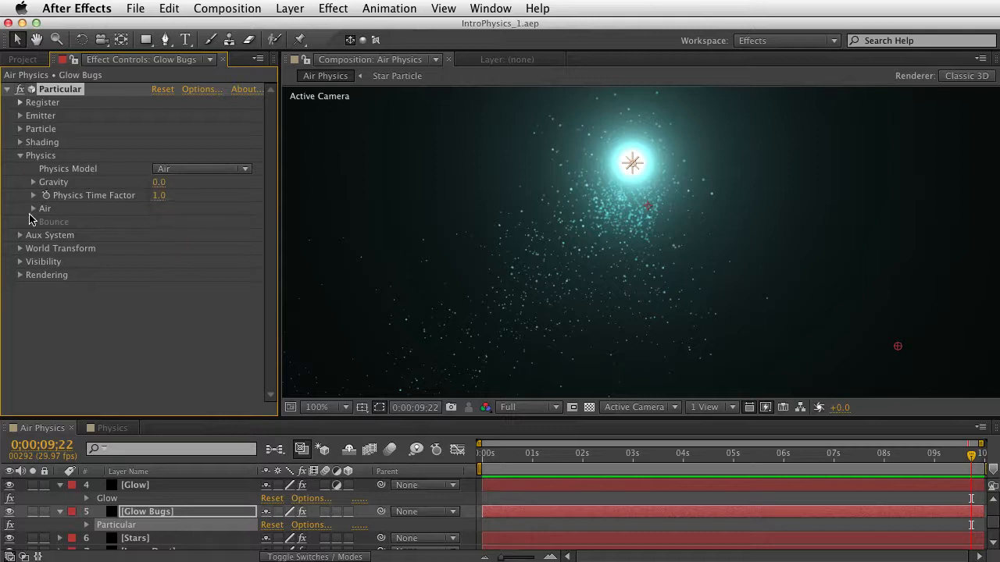
left_click(32, 209)
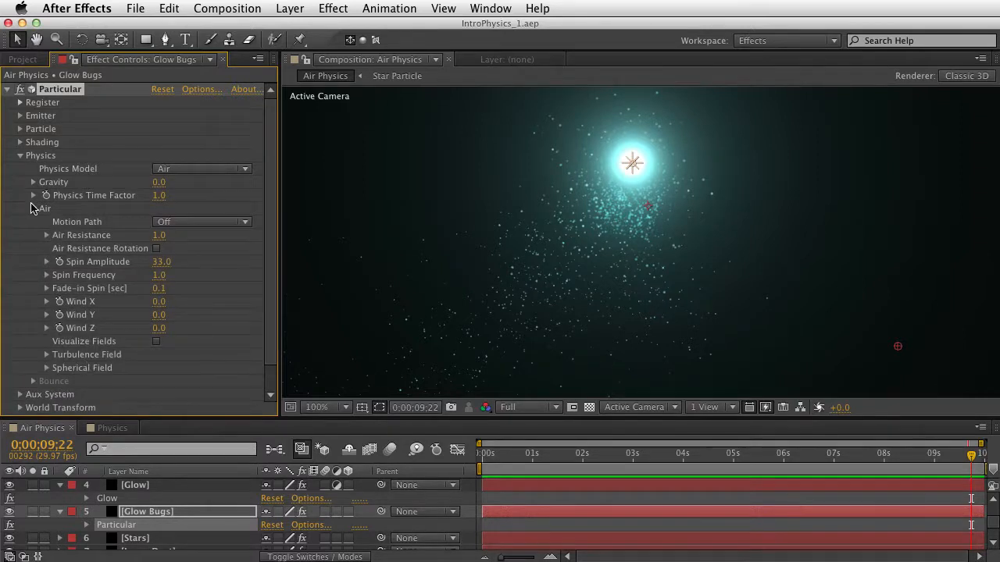
left_click(33, 209)
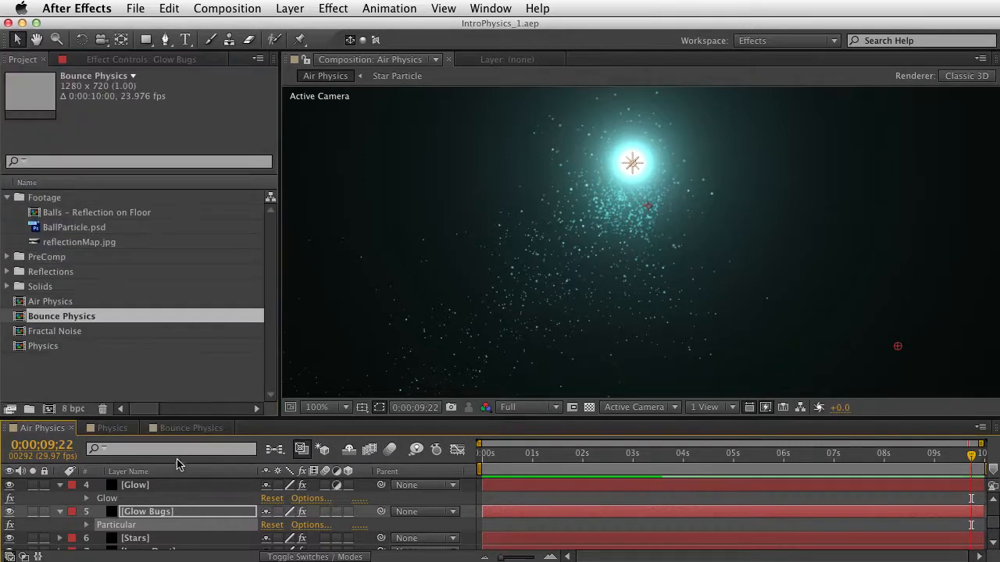
- Switch to the Bounce Physics composition and preview its bouncing particles
left_click(195, 429)
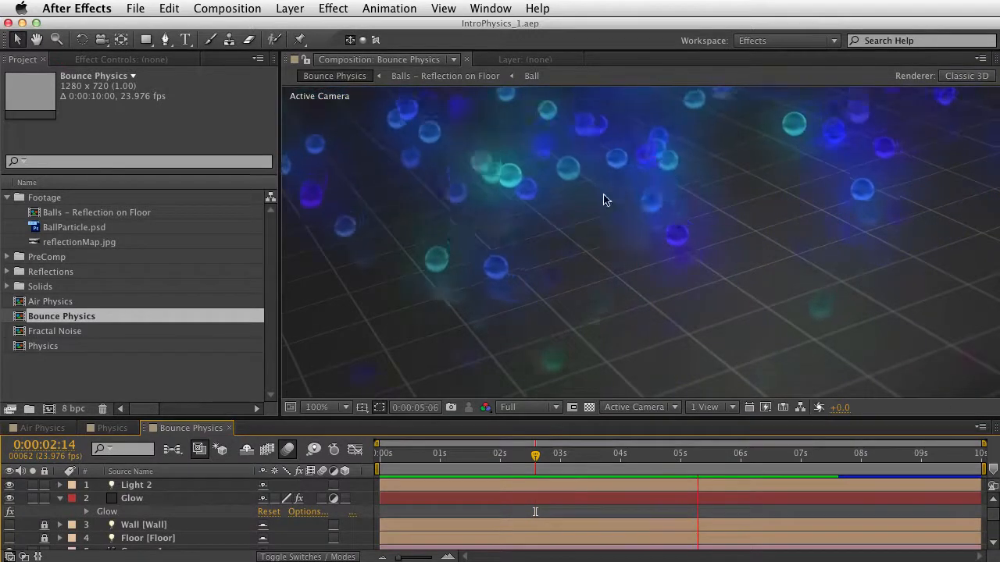
key("space")
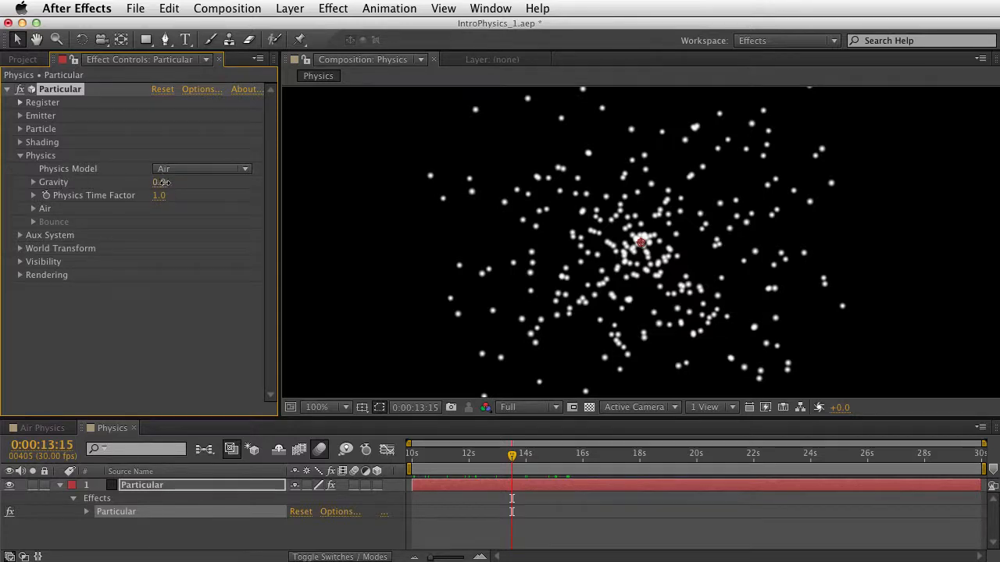
- In the Physics composition, set Particular's Gravity to 80 and place the emitter at 640, 175, previewing the falling particles
left_click_drag(162, 182, 200, 204)
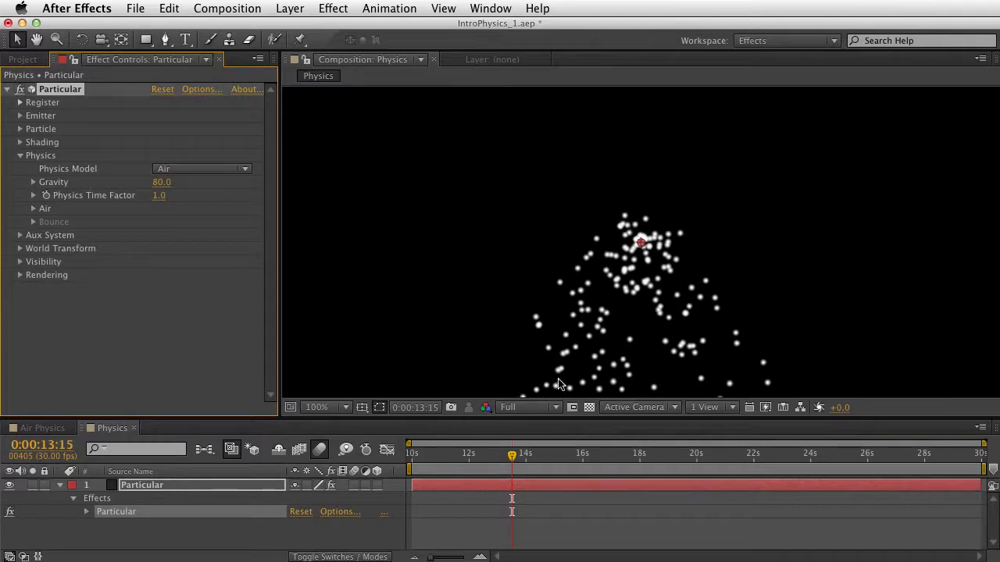
left_click(16, 117)
left_click(21, 115)
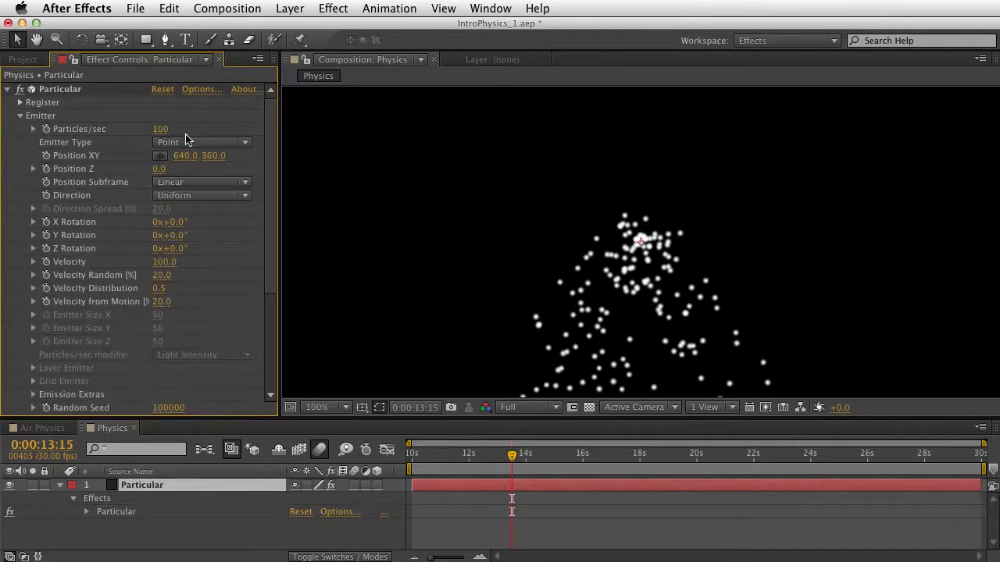
left_click(160, 156)
left_click(635, 100)
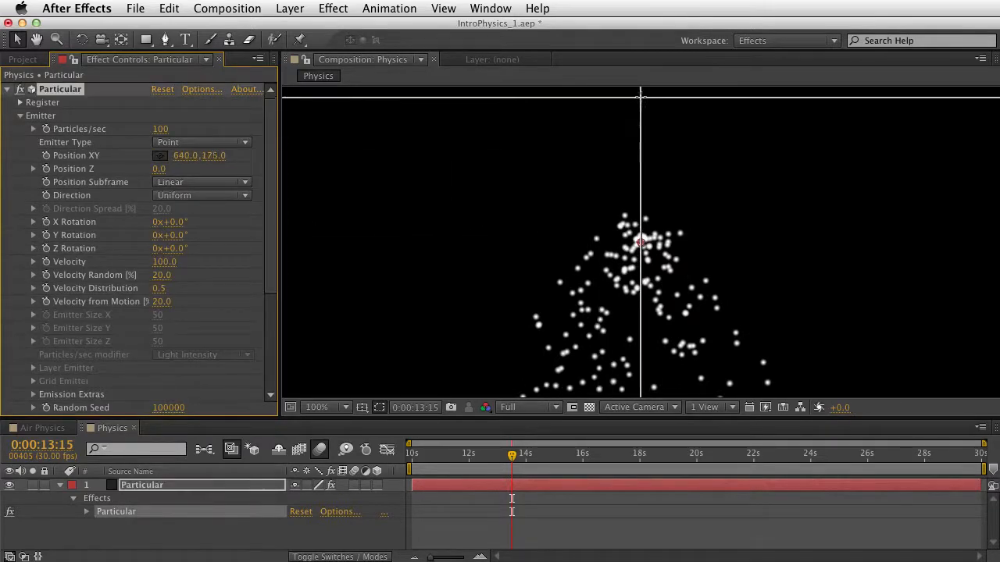
left_click(19, 116)
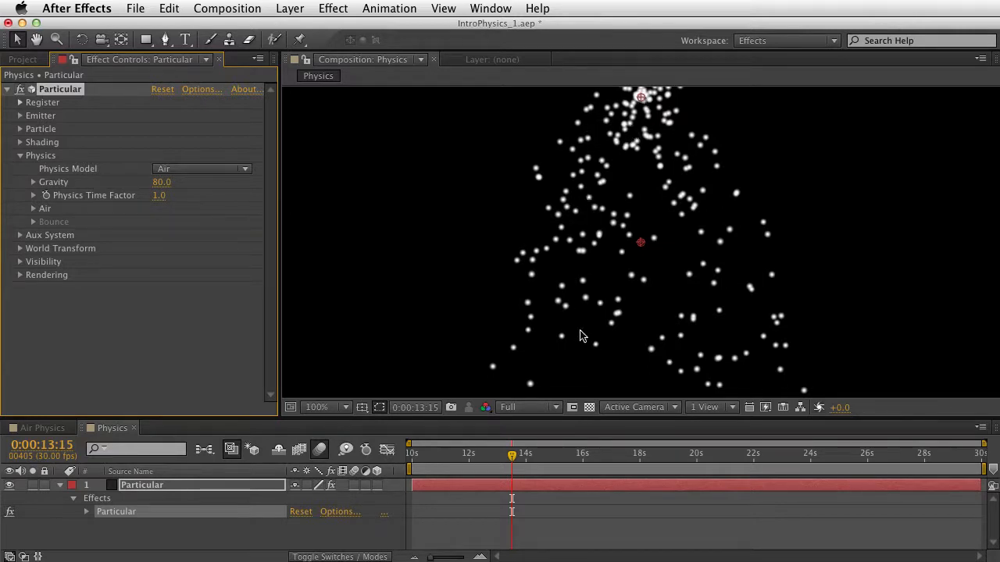
left_click(487, 457)
key("space")
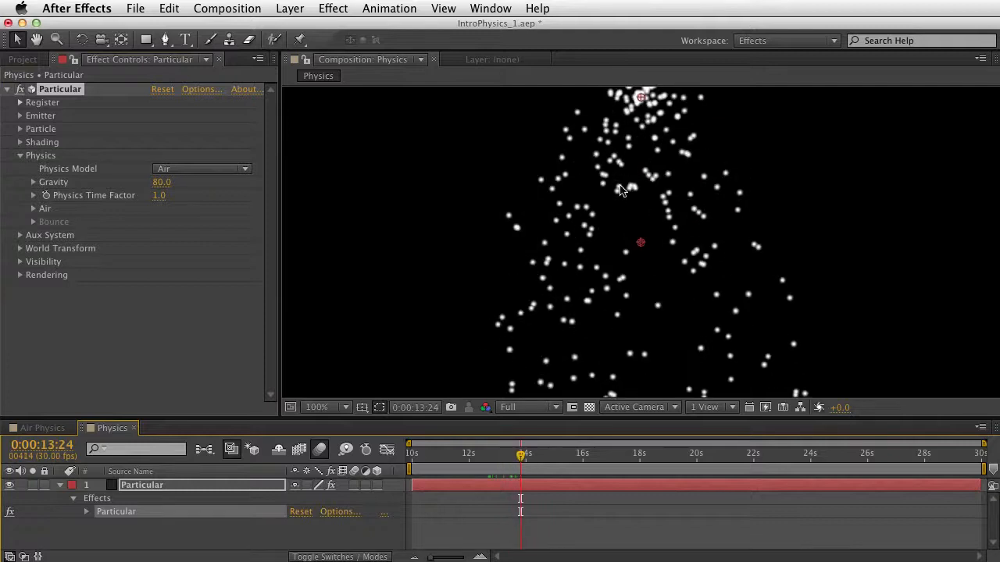
- Reposition the emitter just above the composition frame, at about 639, -20
left_click_drag(643, 97, 646, 107)
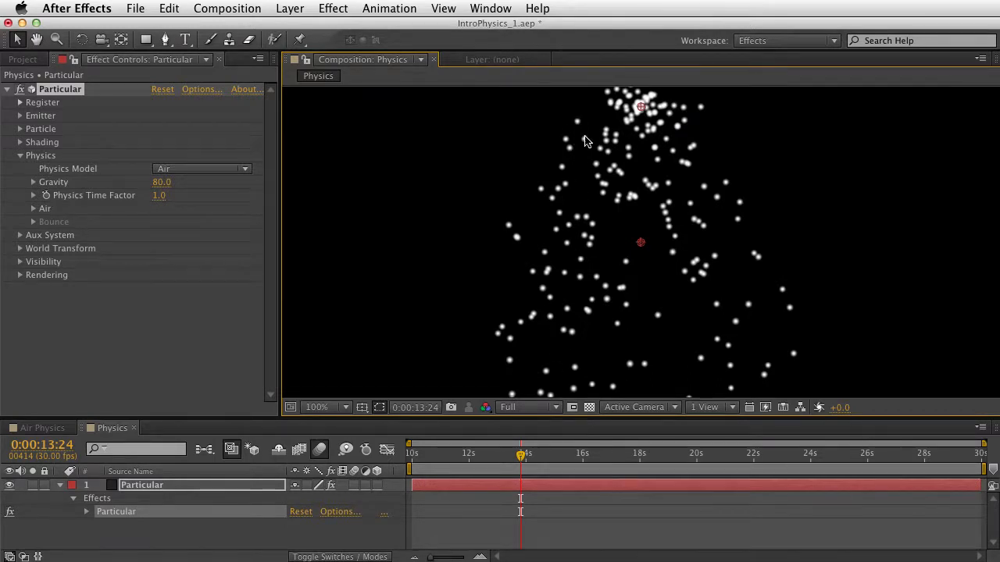
left_click_drag(597, 164, 573, 317)
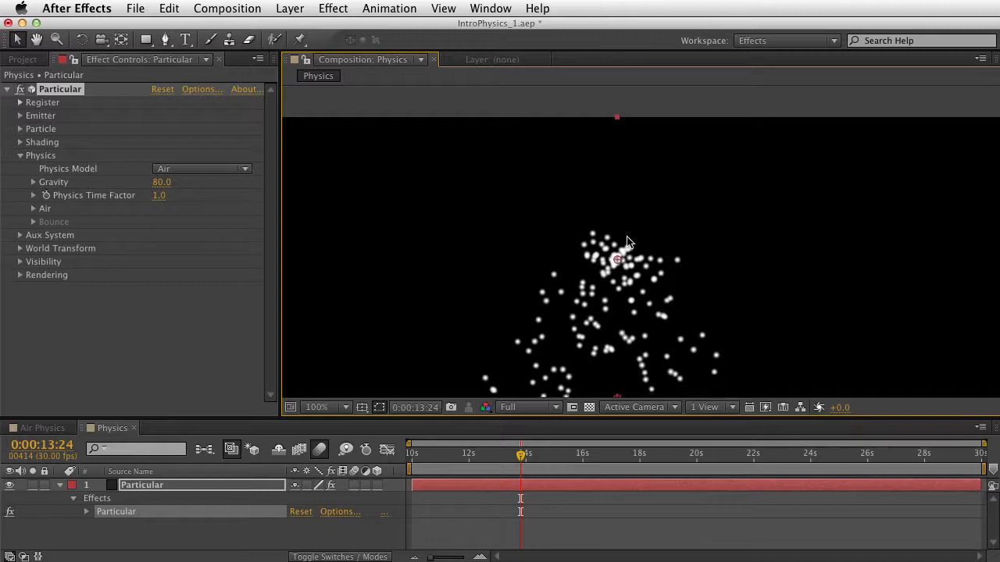
left_click_drag(627, 242, 617, 102)
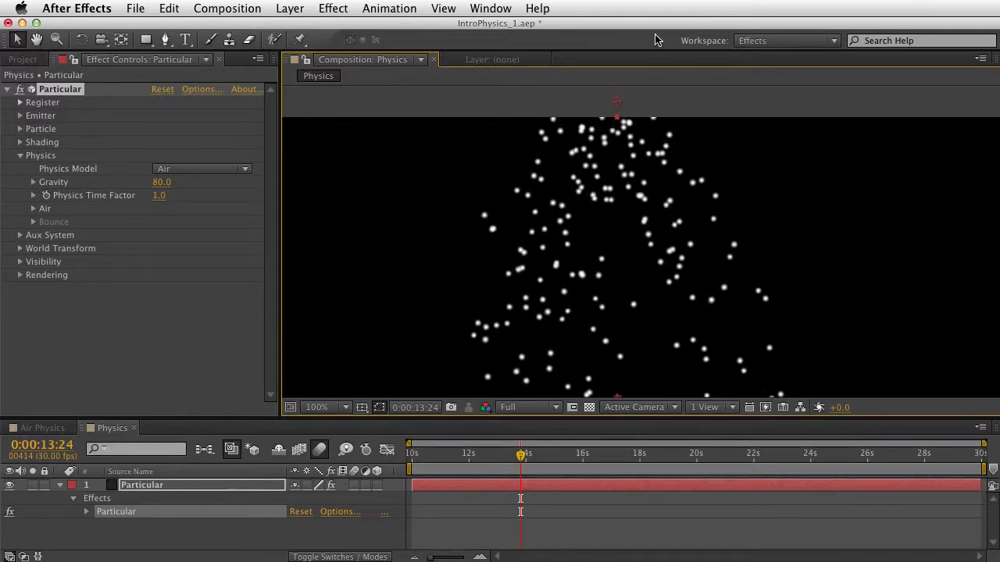
key("comma")
key("space")
left_click_drag(650, 182, 674, 108)
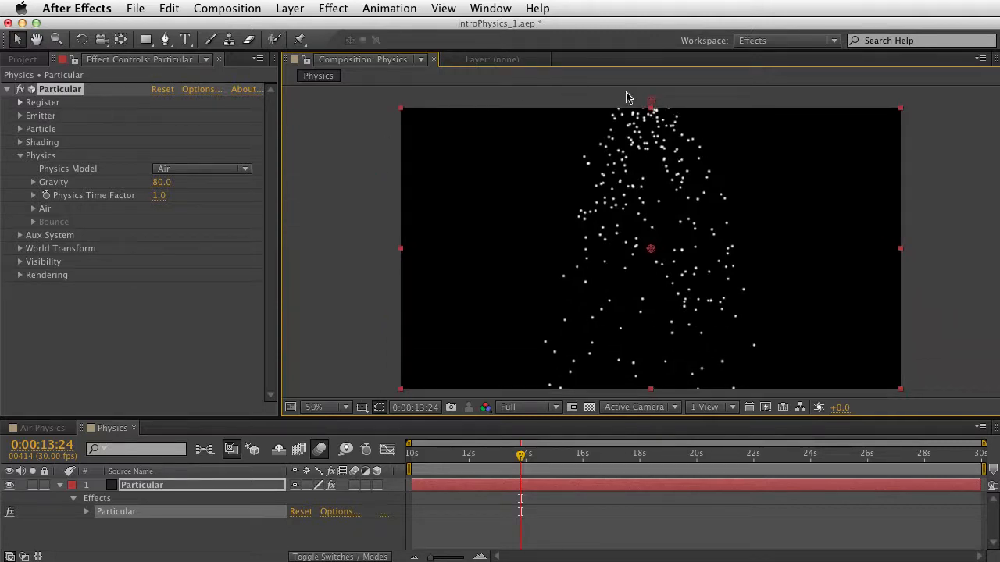
- Change the Emitter Type to Box, widen its Emitter Size X to 1124, and preview the particle rain
left_click(21, 116)
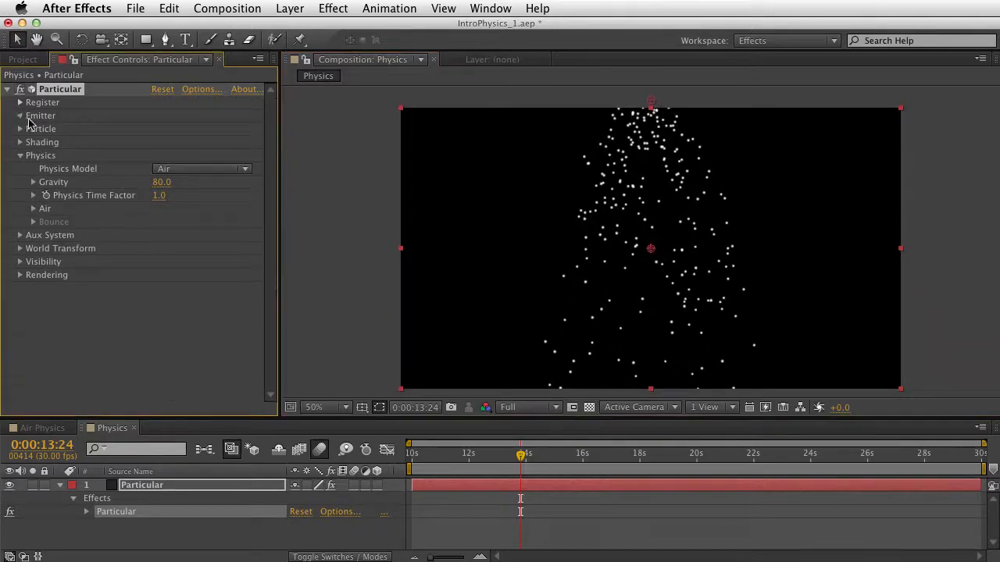
left_click(197, 143)
left_click(187, 171)
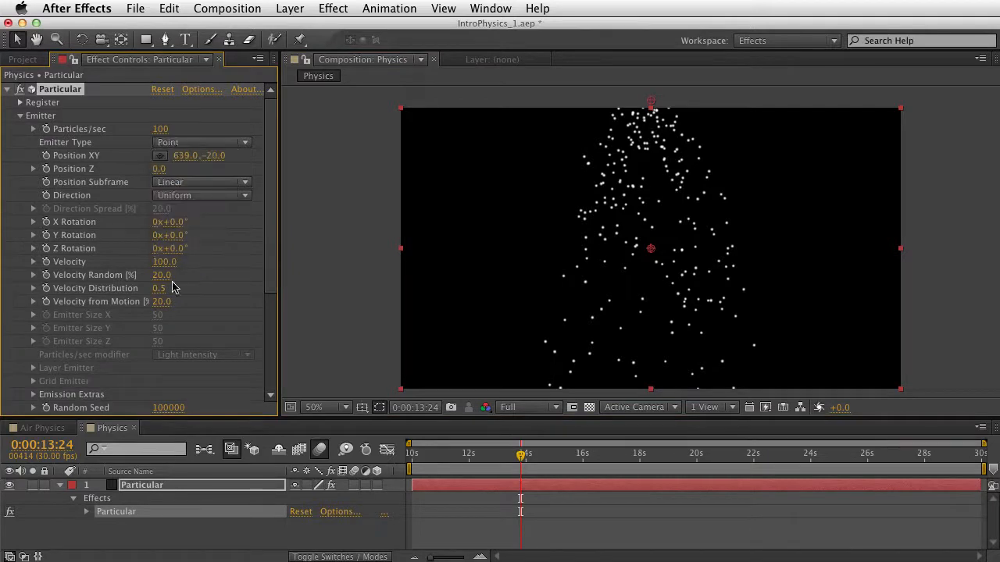
left_click_drag(163, 315, 868, 223)
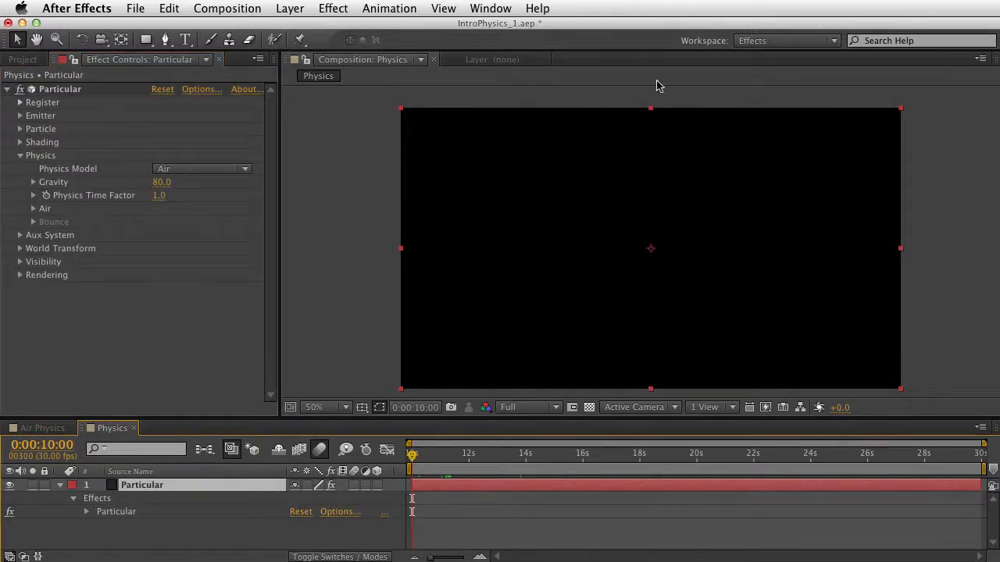
key("space")
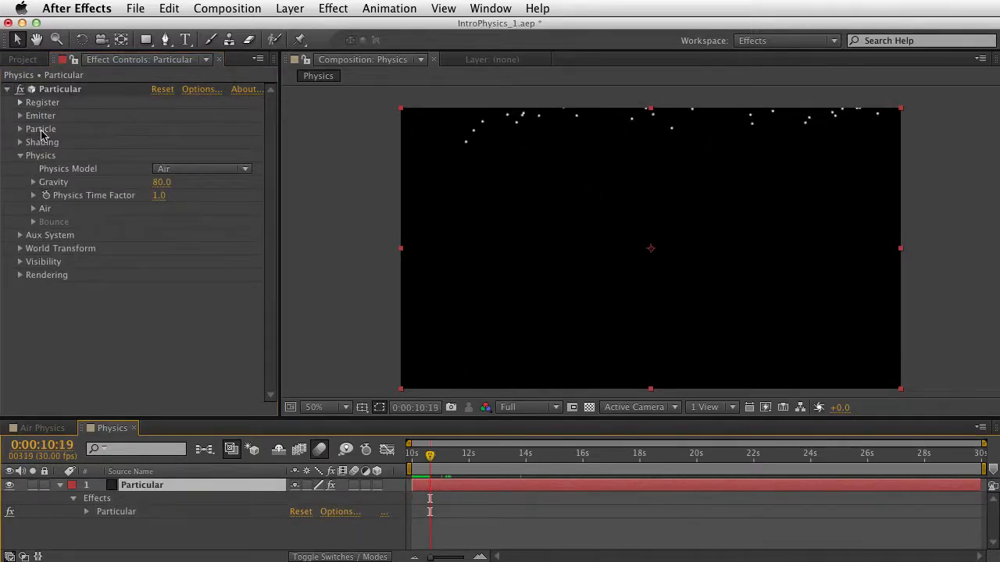
- Raise the Gravity to 240 and preview the faster fall
left_click_drag(162, 185, 172, 188)
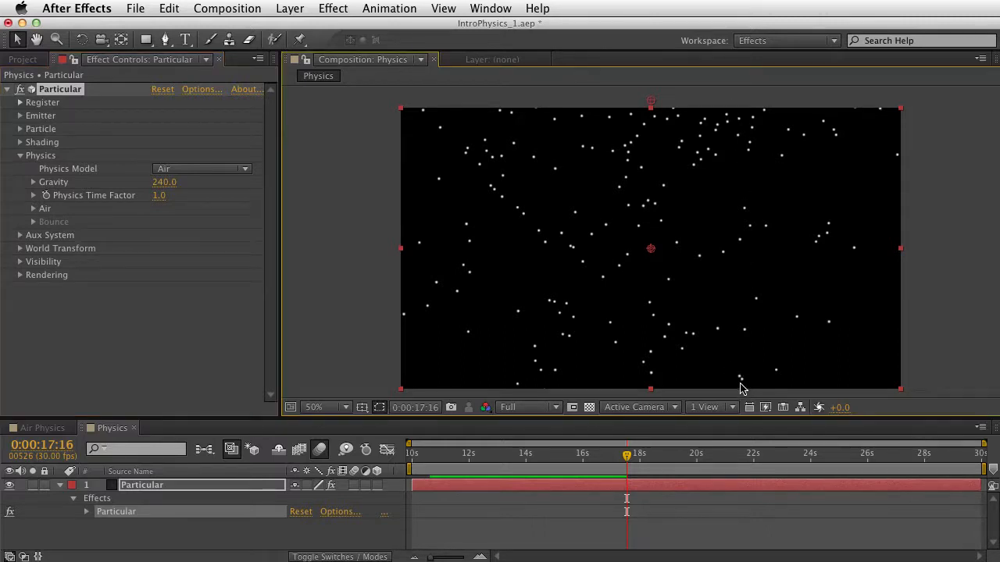
key("space")
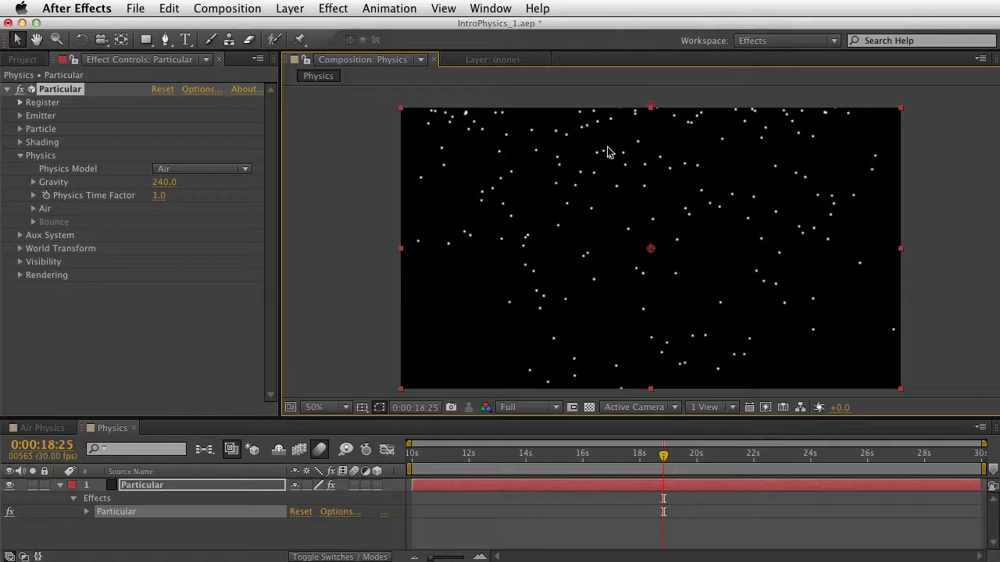
- Move the emitter to 635, -30 above the frame and set the Gravity to 100
left_click_drag(651, 107, 649, 97)
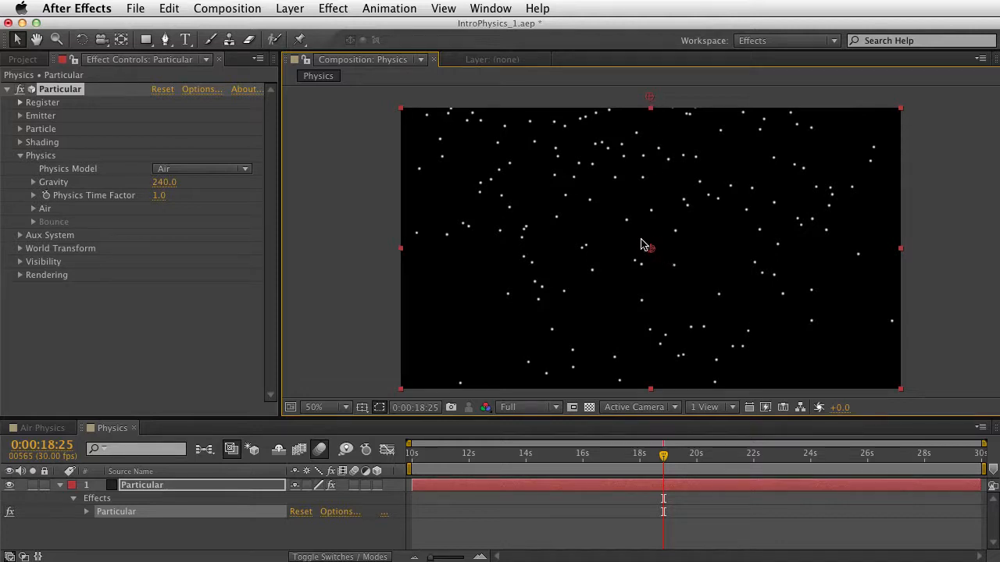
left_click(164, 182)
type("100")
key("Return")
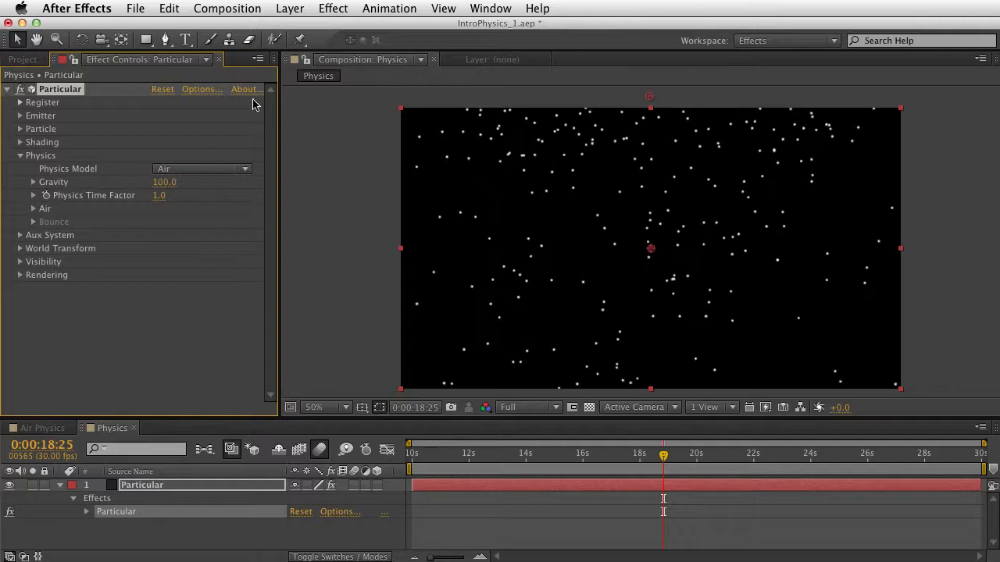
- Set the emitter's Direction to Directional and its X Rotation to -89°
left_click(20, 116)
left_click(170, 141)
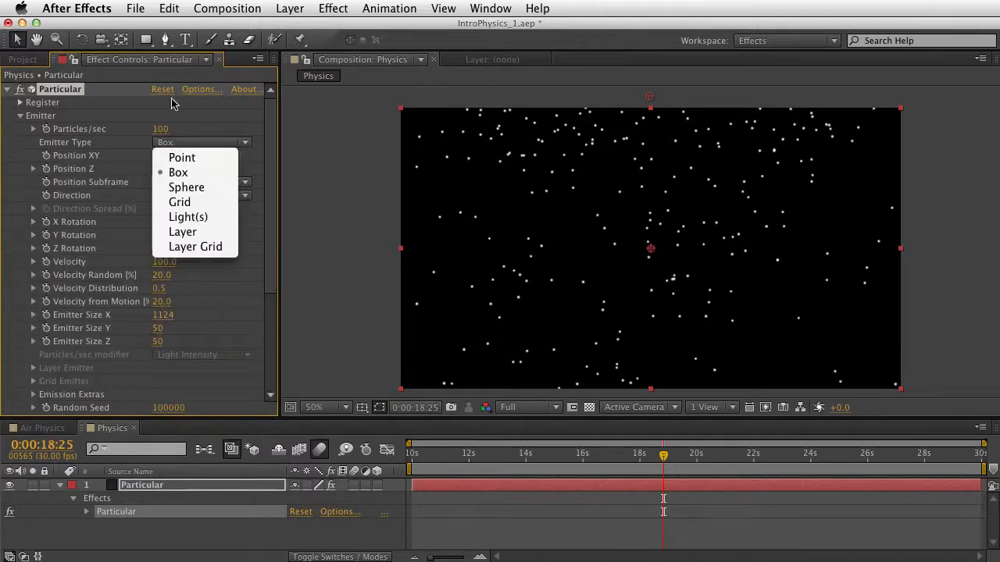
left_click(171, 99)
left_click(174, 195)
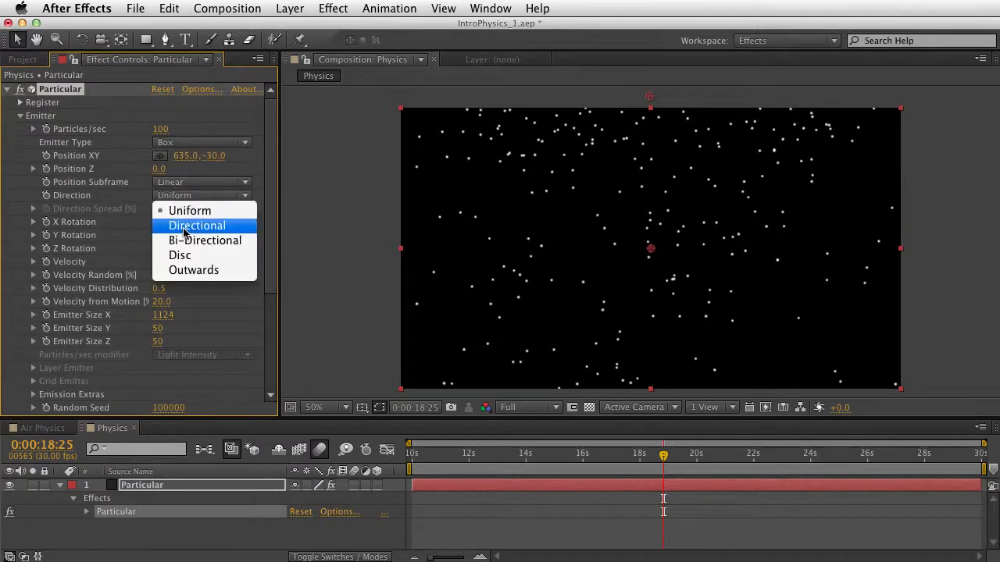
left_click(182, 226)
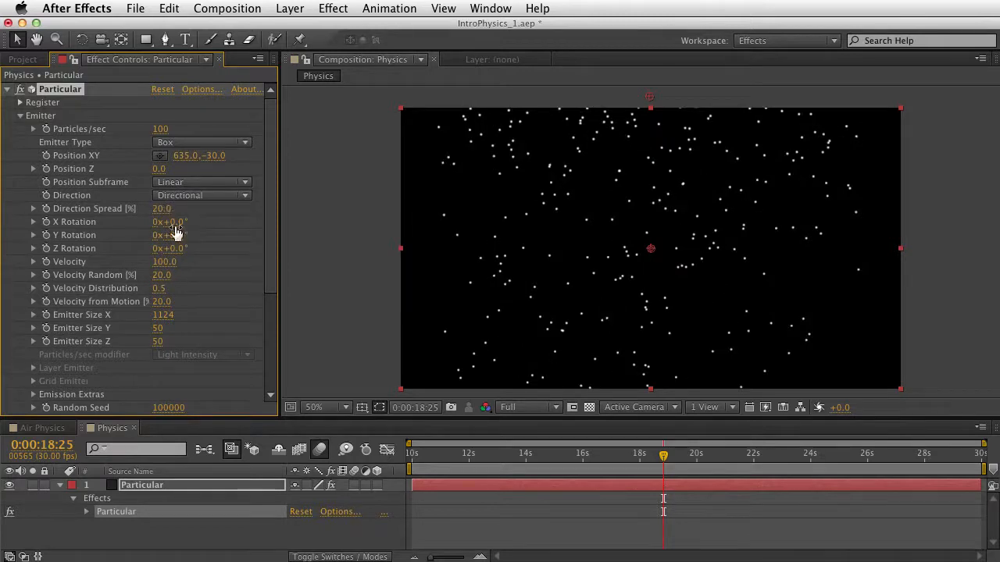
left_click_drag(170, 222, 205, 218)
left_click_drag(174, 222, 111, 223)
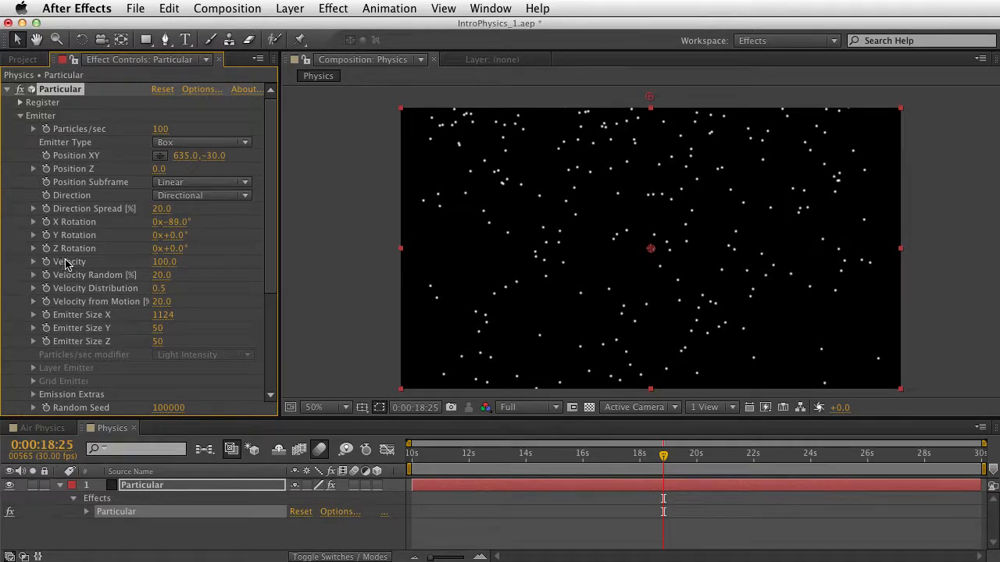
- Increase the emitter's Velocity to 190 and preview the particle motion from about 13:25
left_click_drag(167, 262, 261, 251)
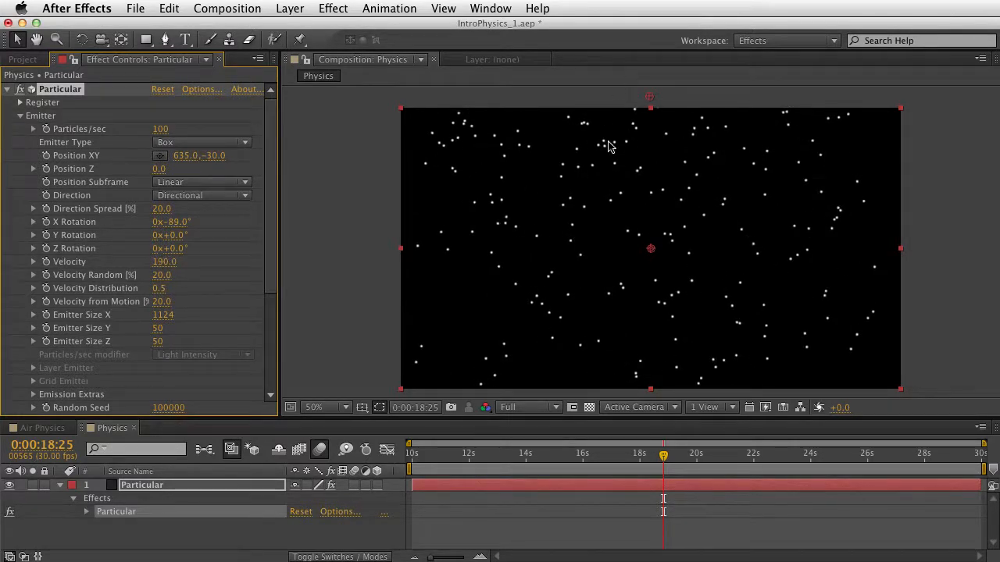
left_click_drag(471, 459, 522, 459)
key("space")
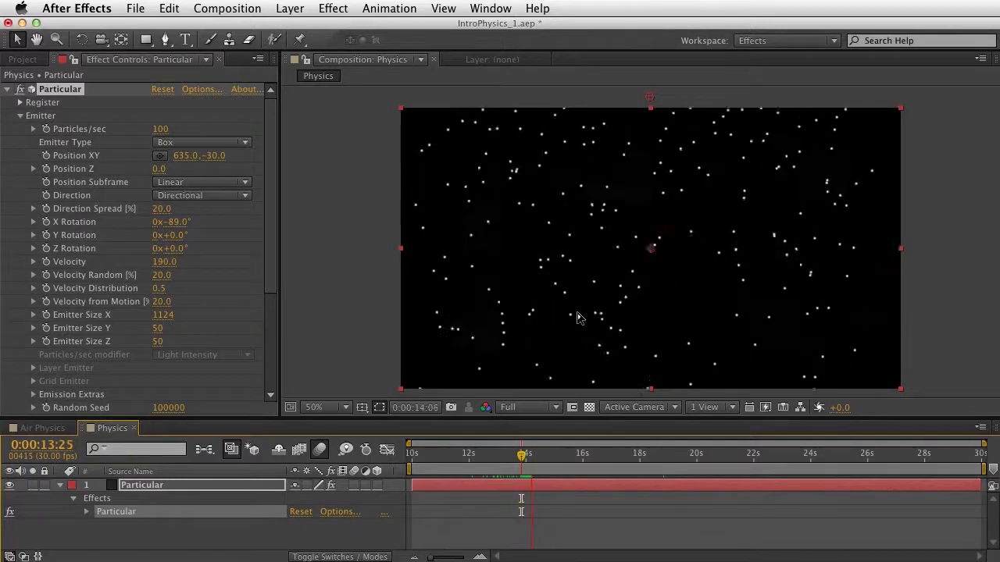
- Move the emitter far above the frame to 635, -458 and preview the falling particles
key("comma")
left_click_drag(652, 169, 645, 96)
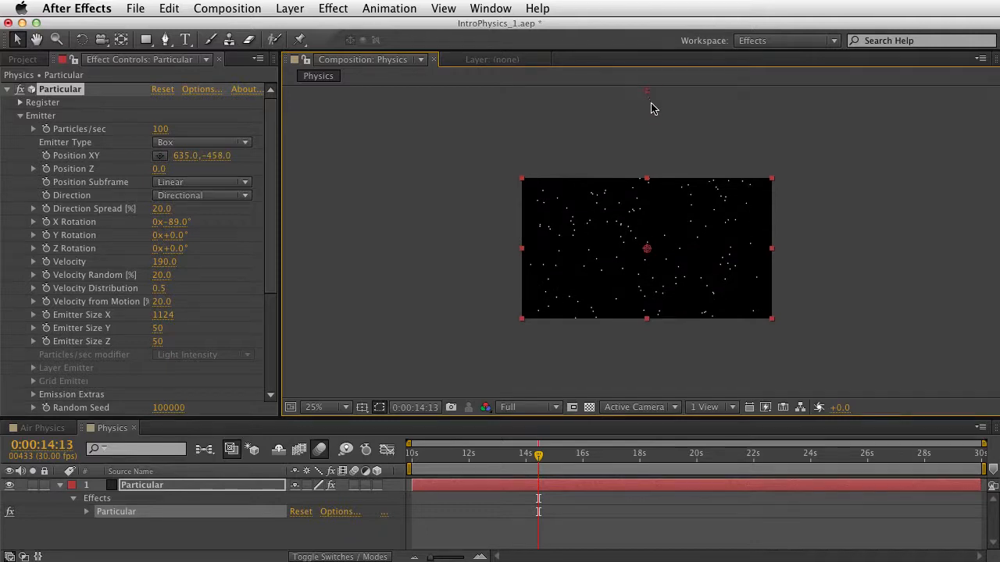
left_click_drag(551, 453, 562, 454)
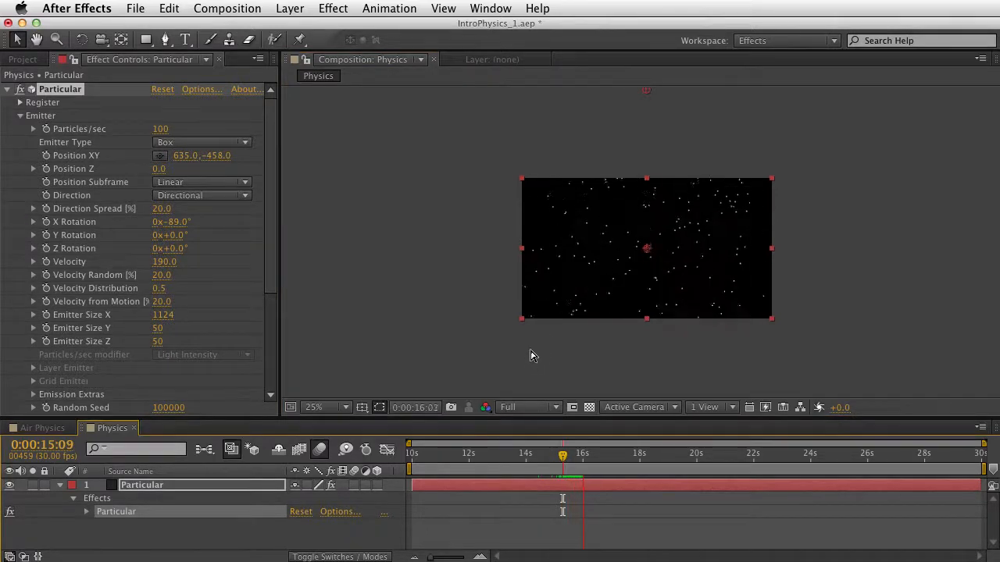
key("space")
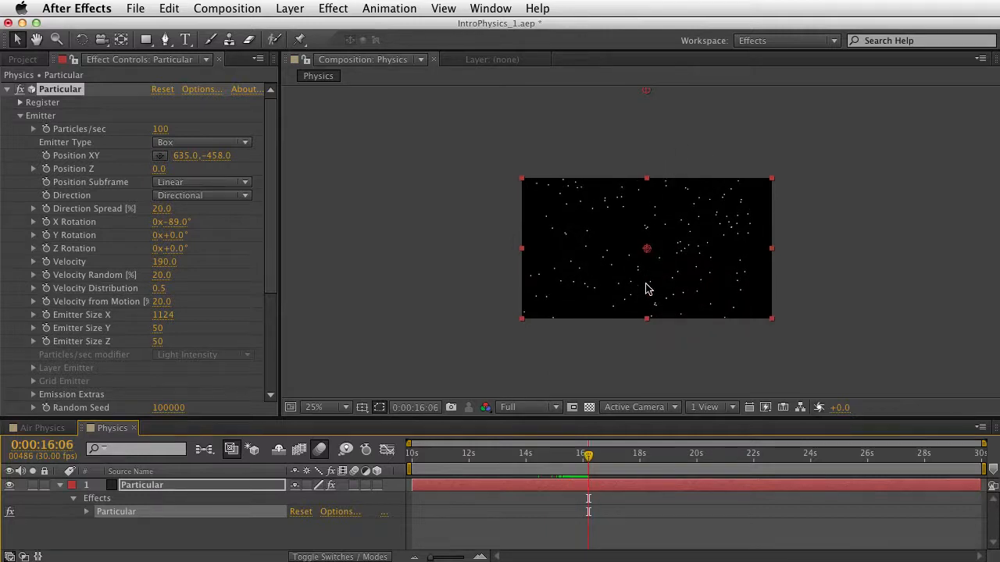
key("period")
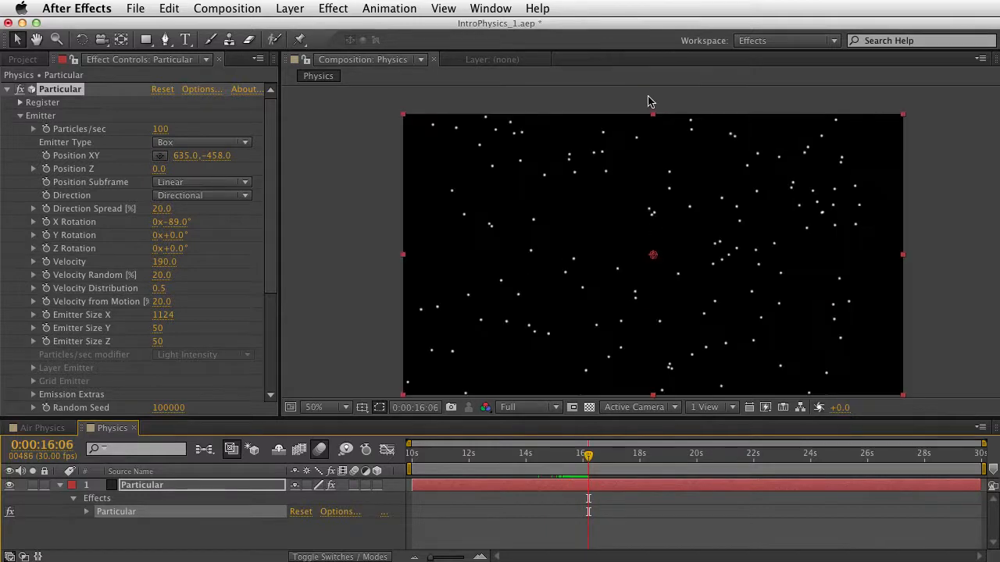
- Set the Physics Time Factor to 4 and scrub the timeline to compare the particle speed
left_click(21, 116)
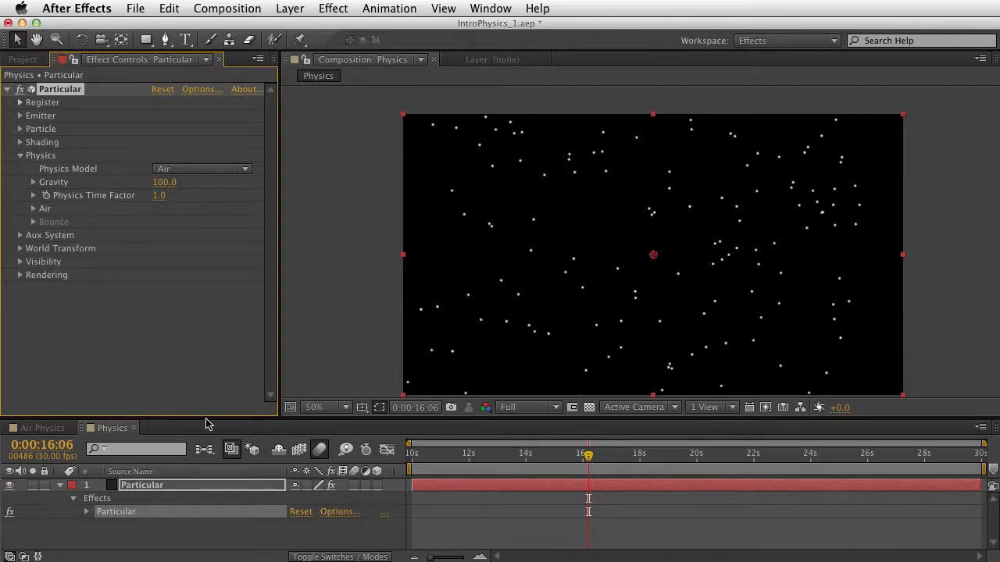
left_click_drag(450, 456, 581, 454)
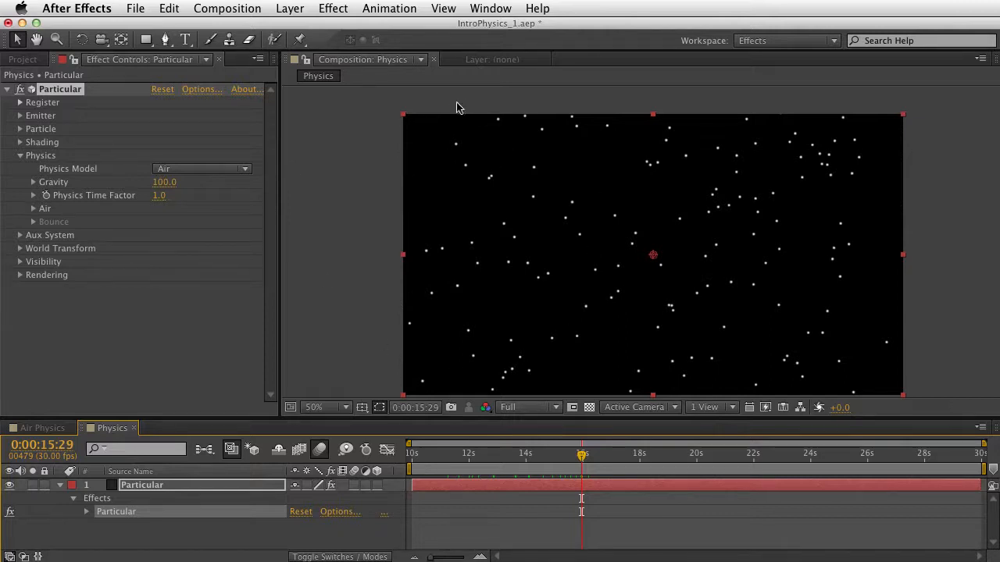
left_click(159, 195)
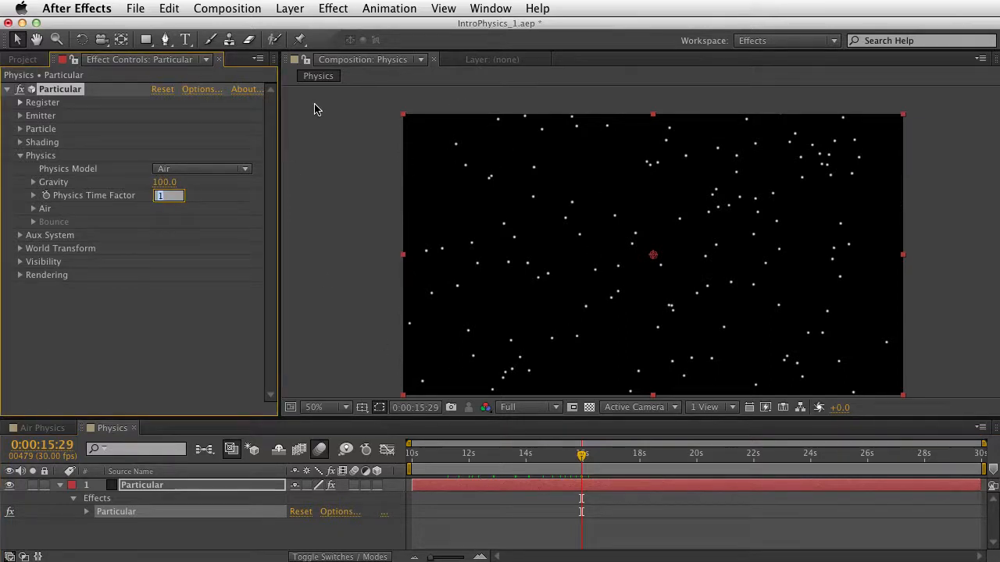
key("Return")
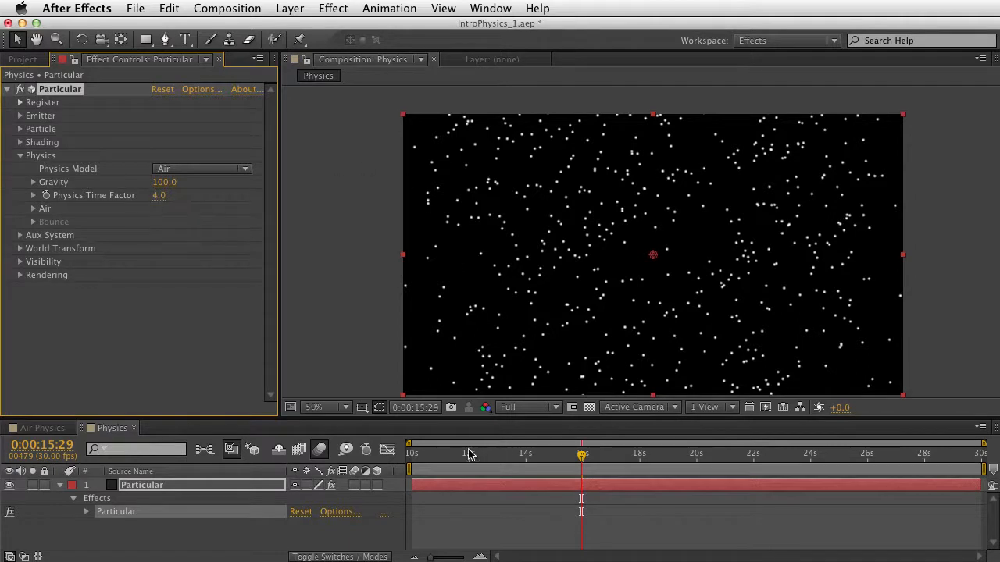
left_click_drag(469, 454, 525, 475)
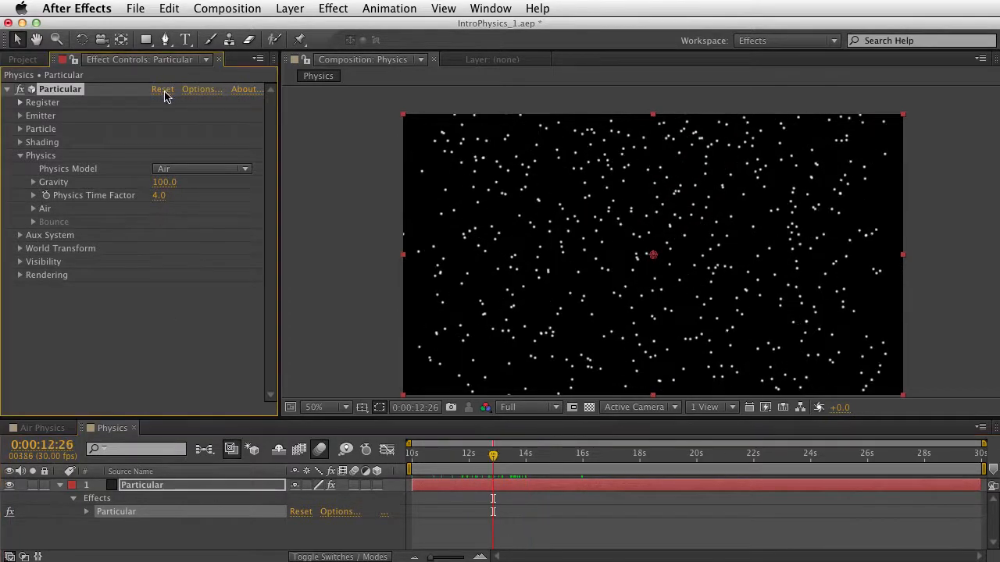
- Reset the Particular effect to its defaults and set the Physics Time Factor to 8
left_click(162, 89)
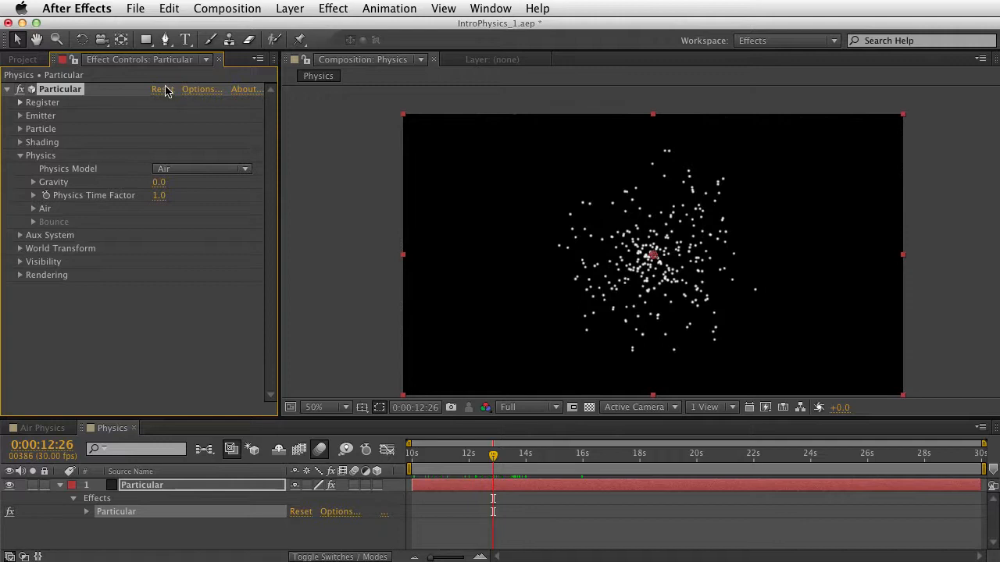
left_click(156, 198)
key("Return")
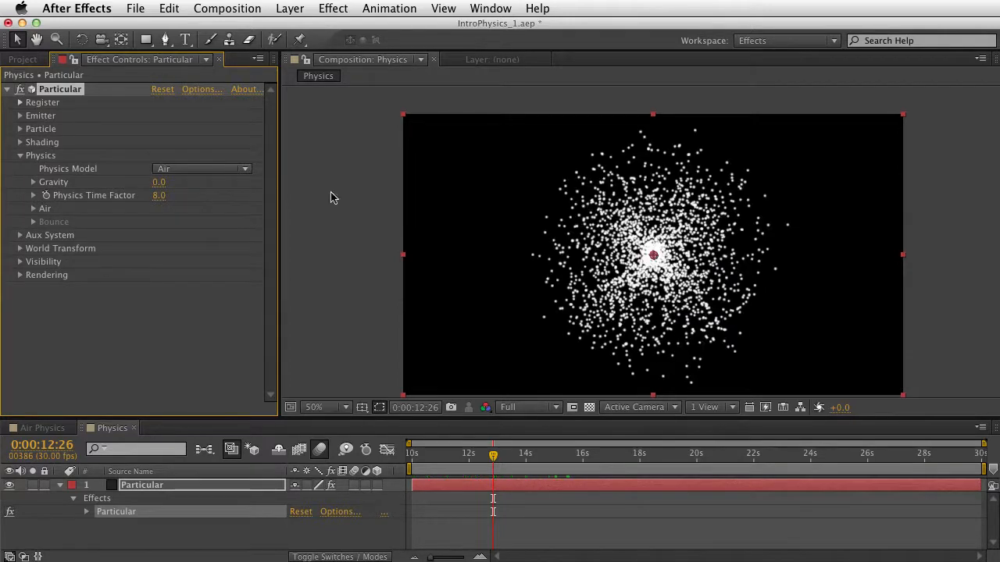
- Keyframe the Physics Time Factor at 8 at 10:00 and at 0.2 at 11:10, and reveal the keyframes
key("Home")
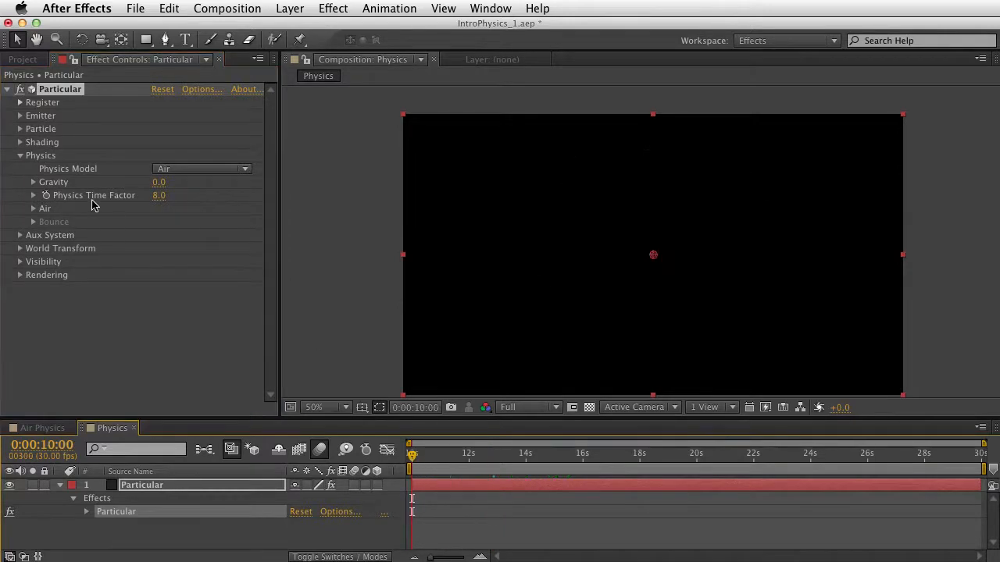
left_click(46, 196)
left_click_drag(431, 470, 450, 469)
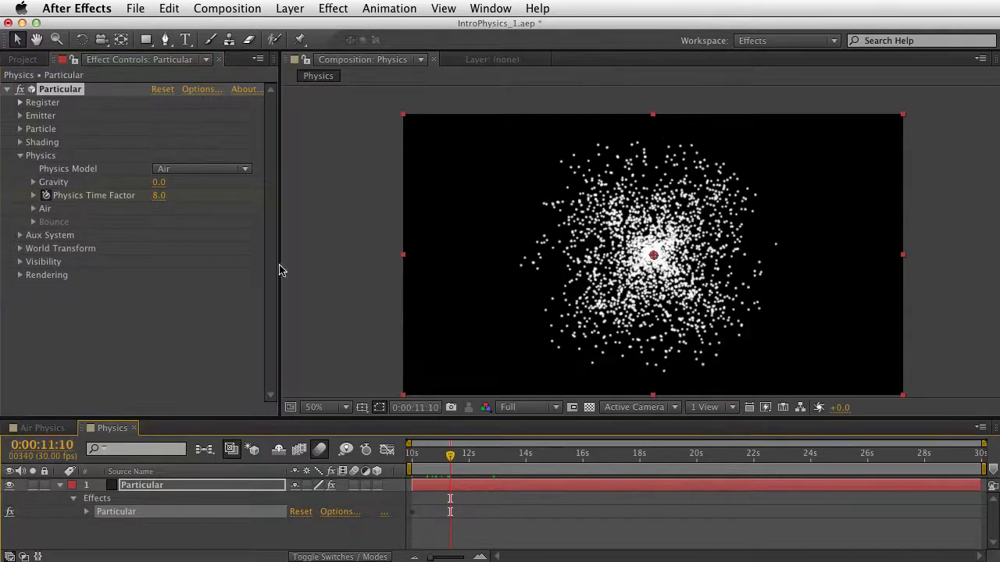
left_click(158, 195)
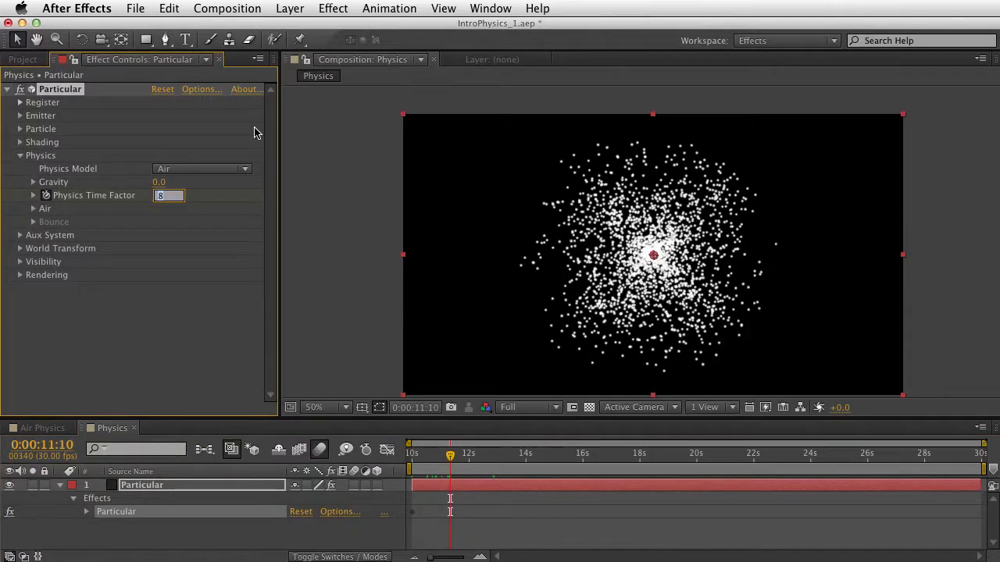
key("Return")
key("u")
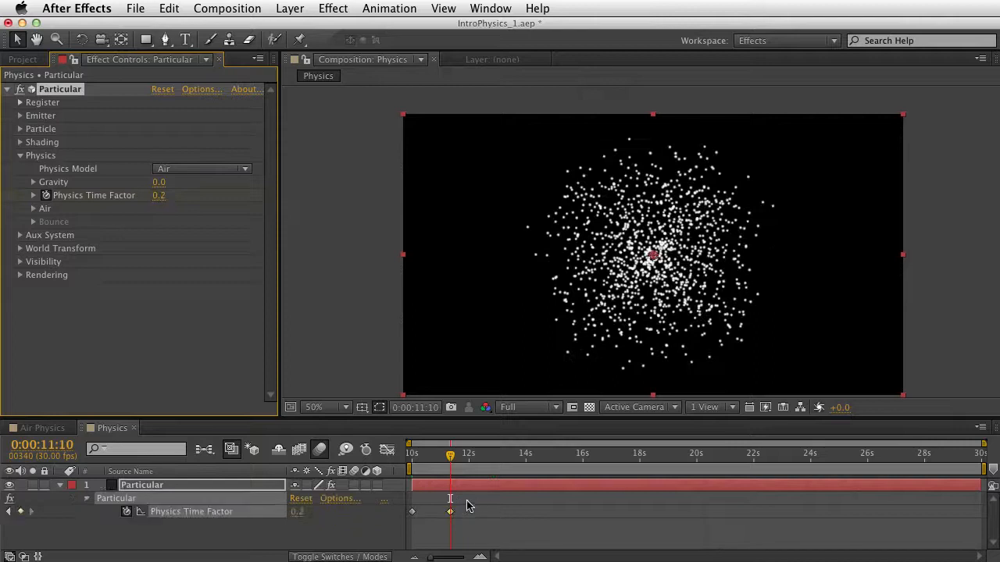
- Move the second Physics Time Factor keyframe to just before 11 seconds and preview from the start
left_click_drag(449, 513, 431, 515)
left_click_drag(432, 459, 375, 467)
key("KP_0")
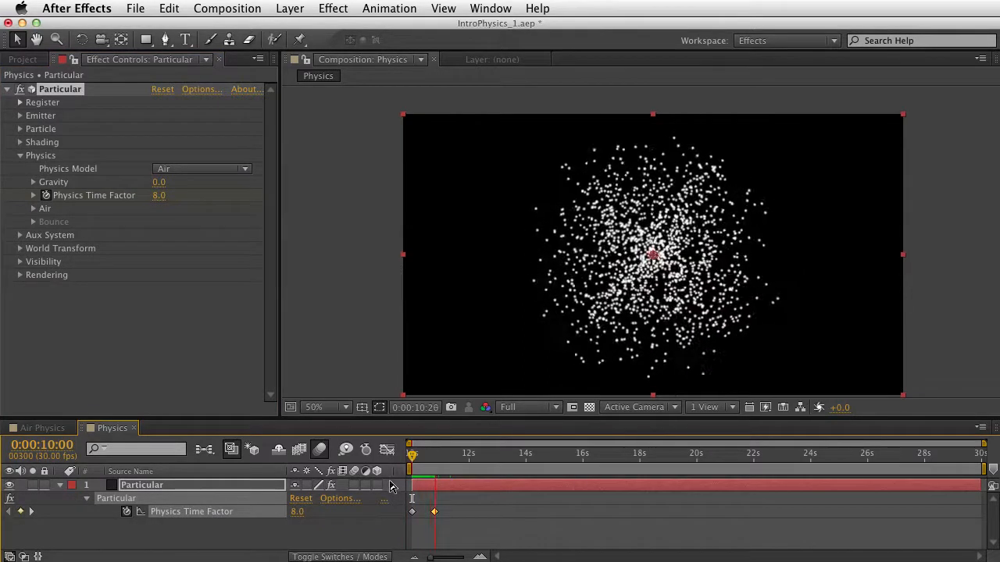
key("space")
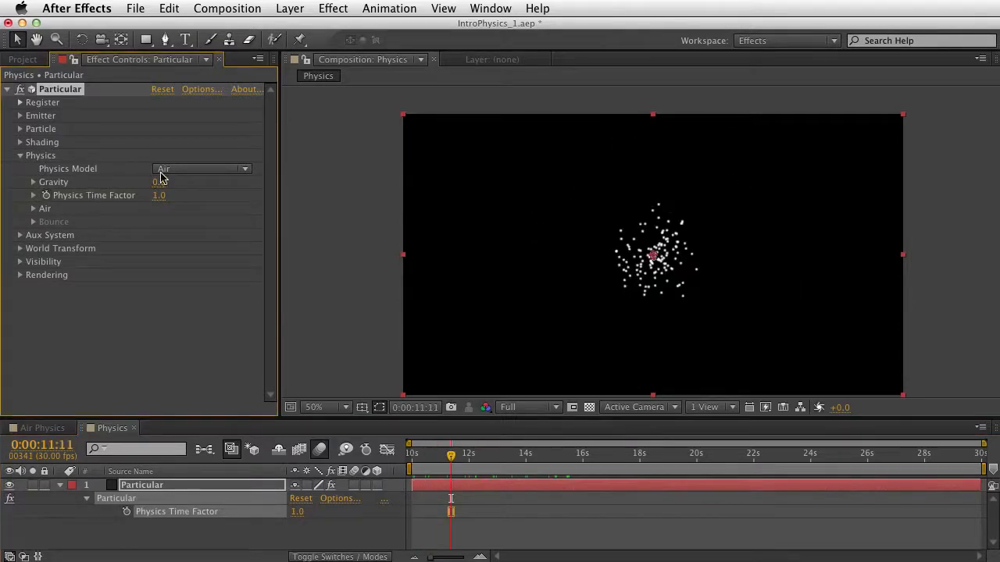
- Keep the Air physics model and expand its Air settings
left_click(166, 175)
left_click(140, 162)
left_click(78, 211)
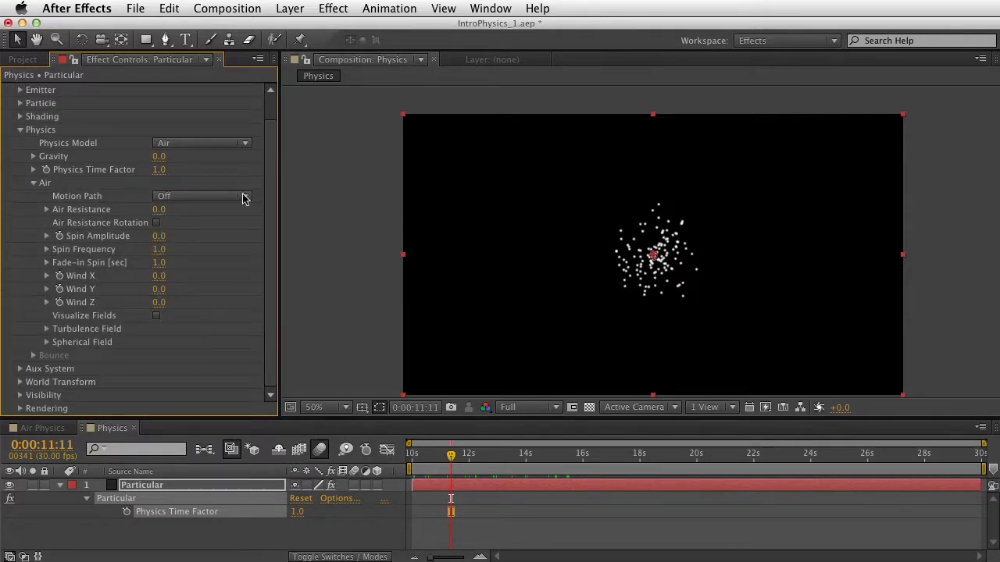
- Preview the Air Physics composition from near its start, and return to the Physics composition
left_click(42, 429)
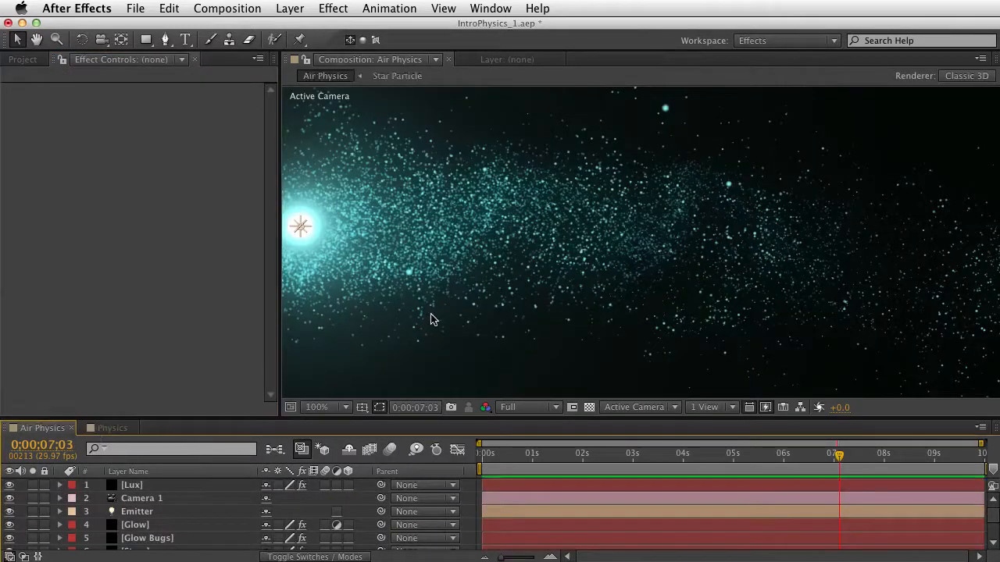
left_click(491, 445)
key("space")
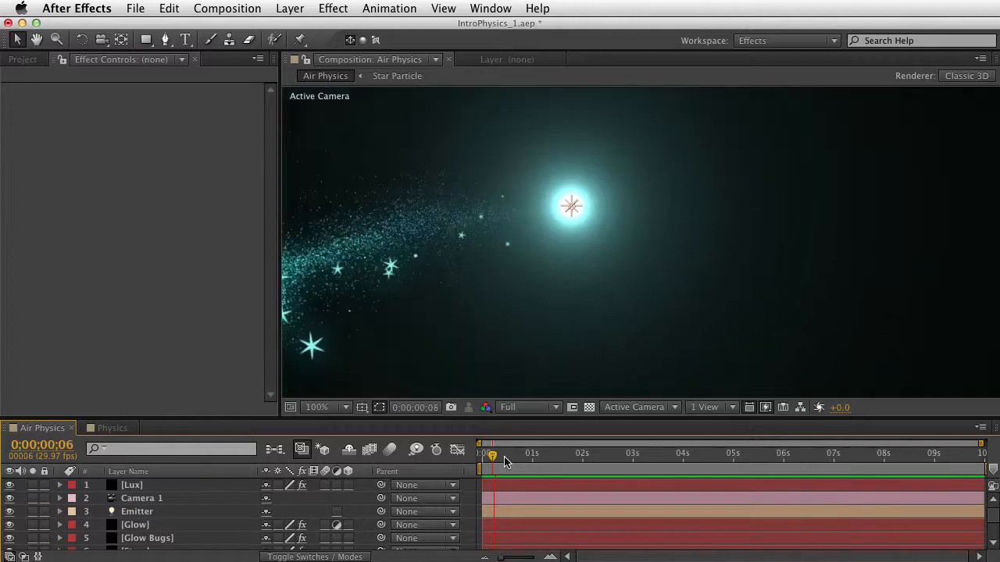
left_click(112, 428)
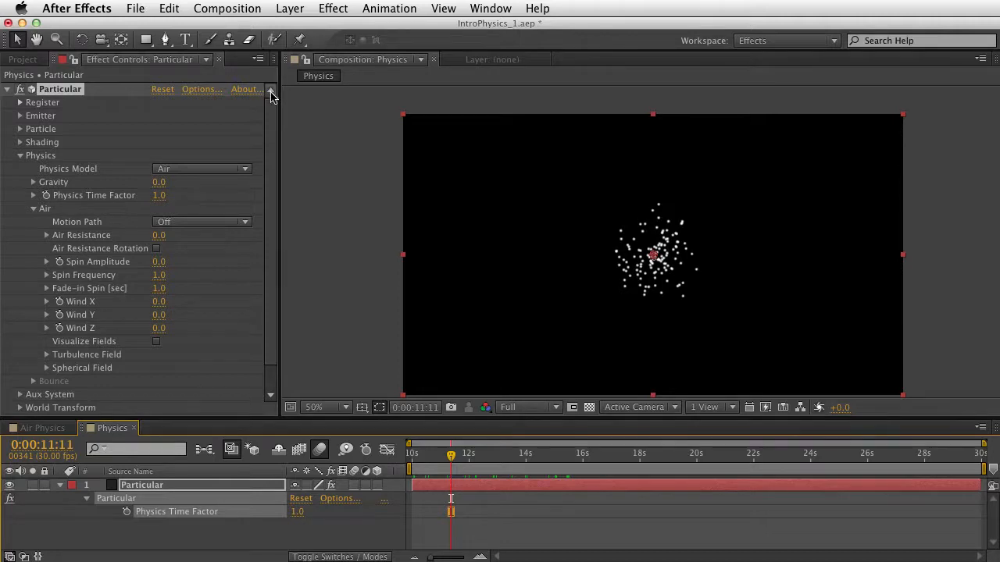
- Create a white point light named "Motion Path 1" with 100% intensity and no falloff
left_click(288, 9)
mouse_move(292, 27)
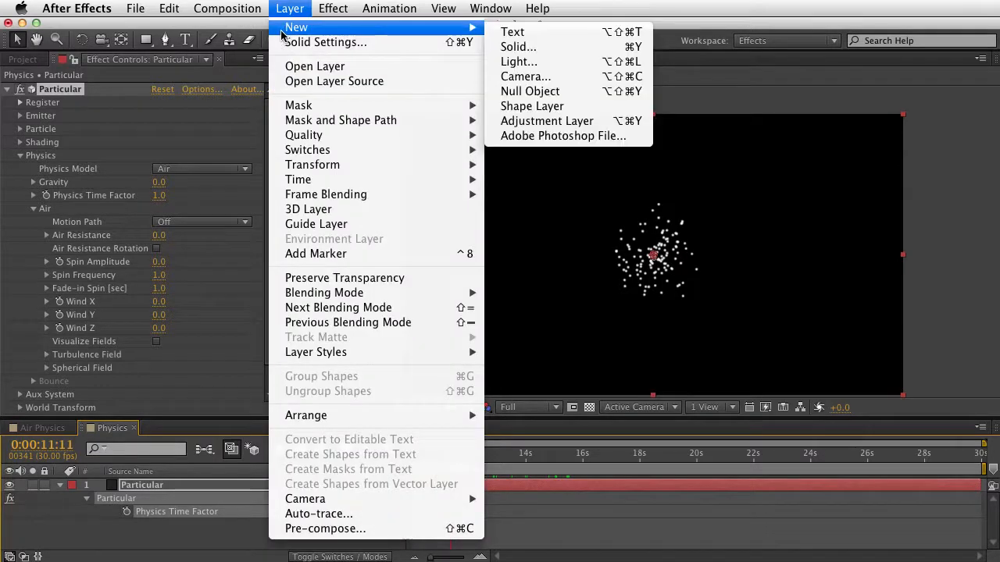
left_click(504, 63)
type("Motion Path 1")
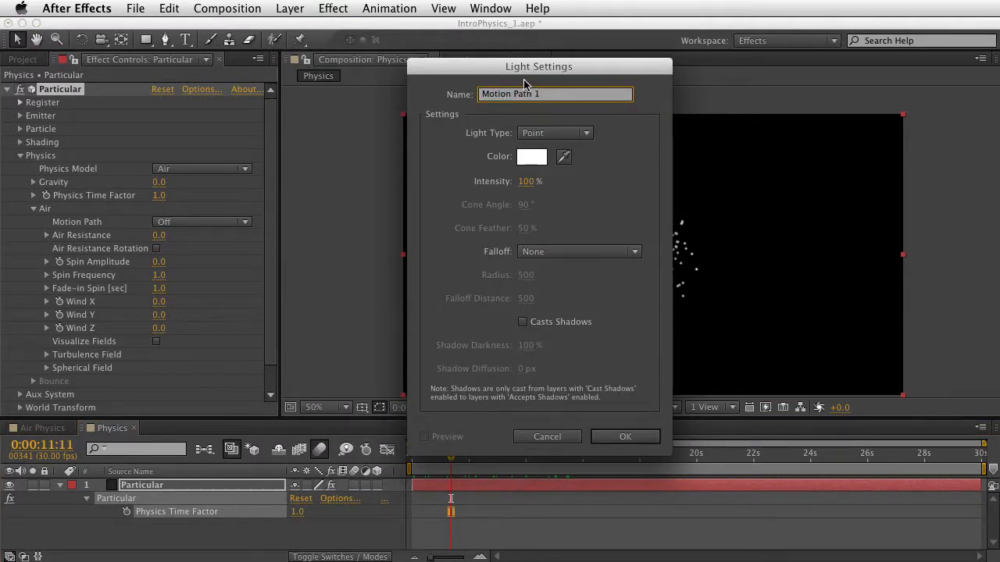
left_click_drag(515, 69, 507, 56)
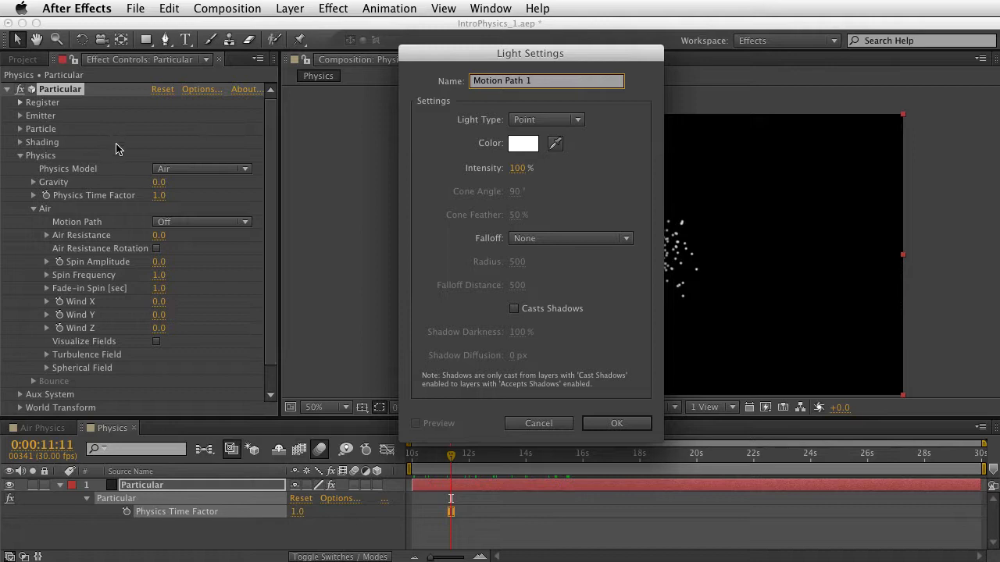
triple_click(522, 80)
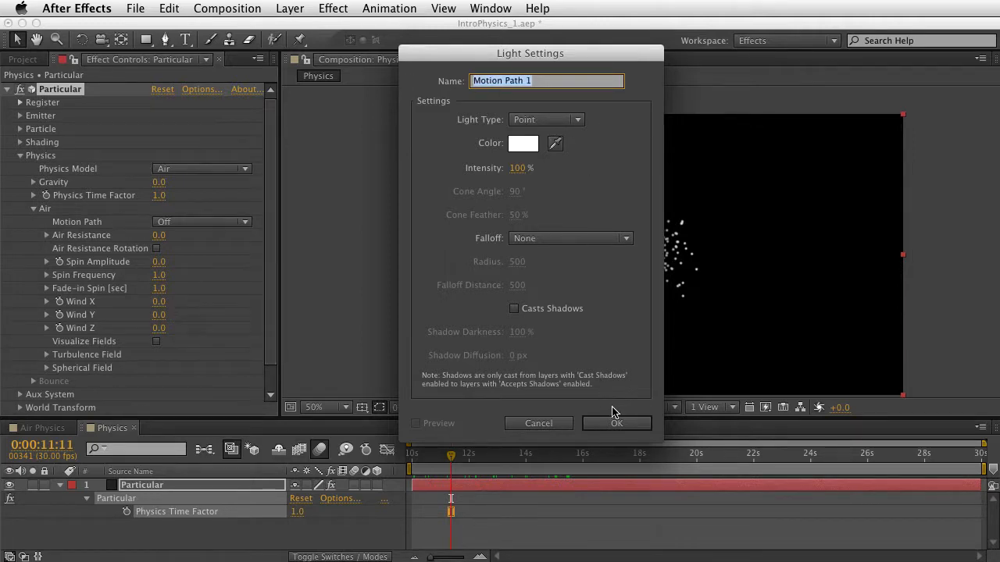
left_click(592, 422)
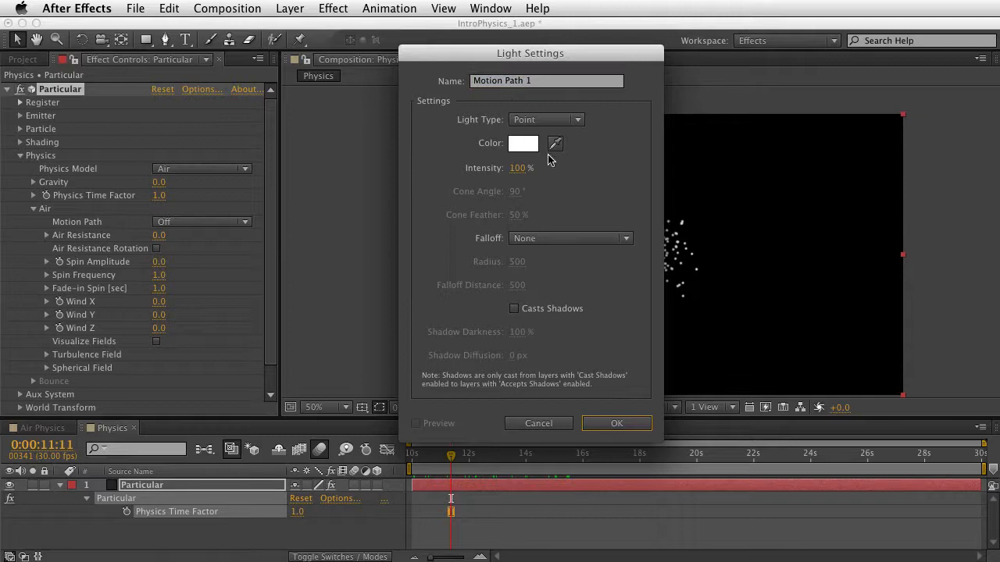
left_click(614, 422)
- Animate the light's Position from the frame's upper left at 11:11 to its lower right at 15:06
left_click_drag(664, 248, 466, 181)
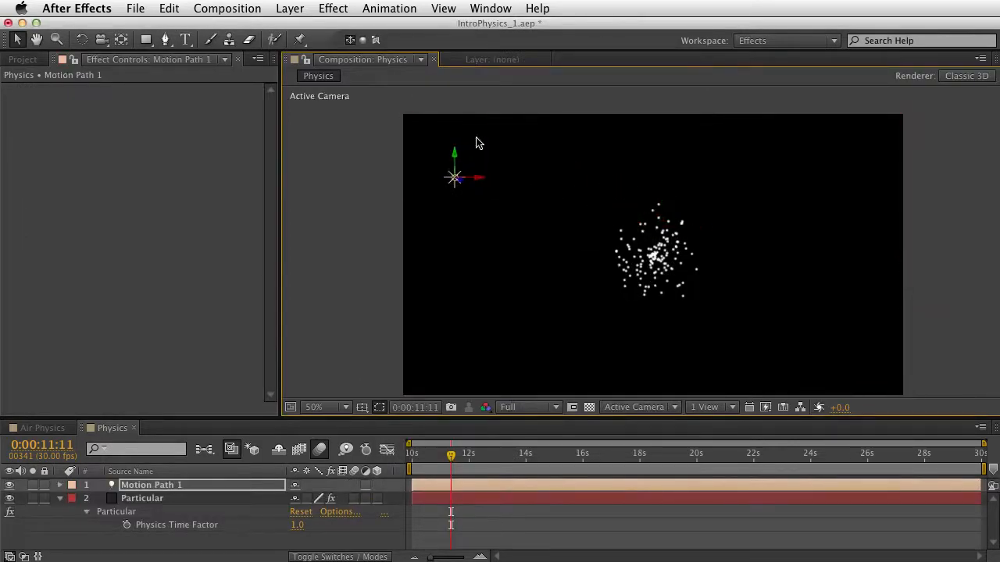
key("p")
left_click(100, 499)
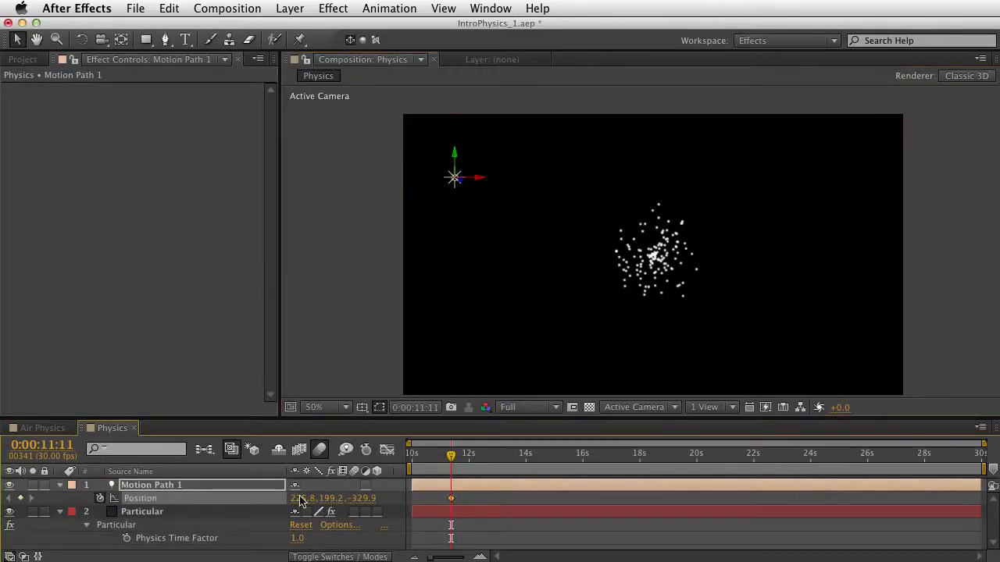
left_click_drag(468, 458, 560, 459)
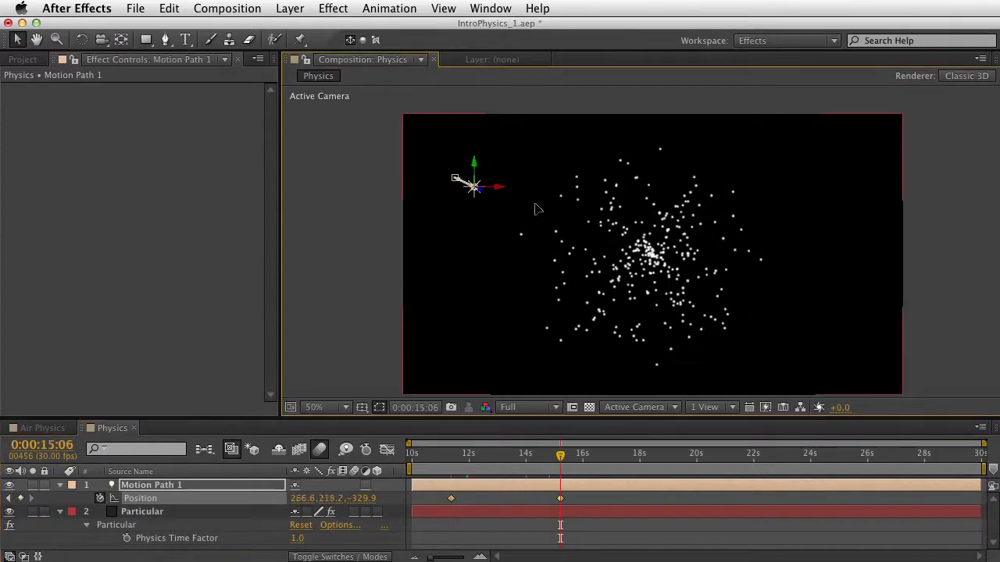
left_click_drag(455, 178, 856, 316)
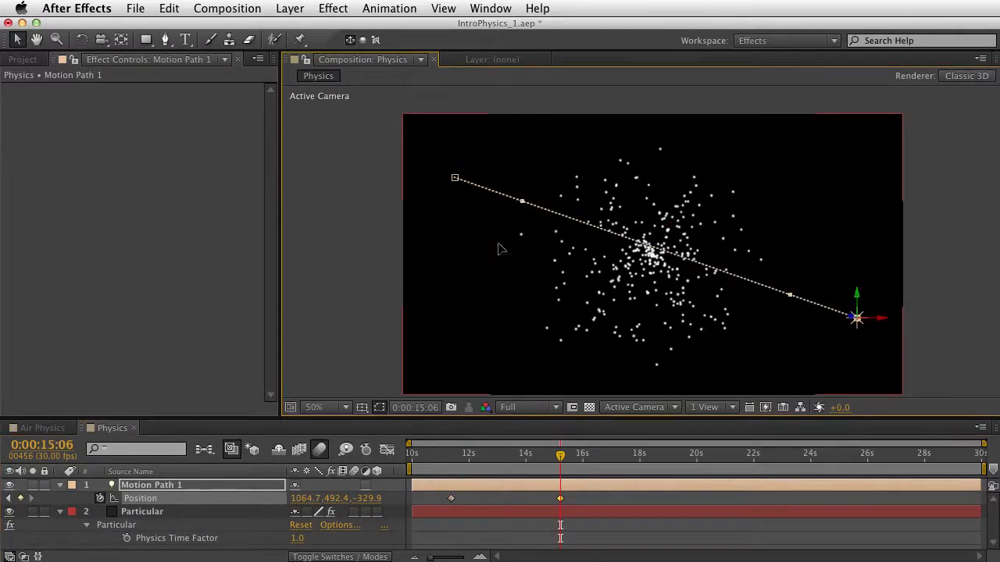
- Bend the light's motion path into an S-curve and shift its end point to 1043.5, 503.8
left_click_drag(521, 201, 479, 363)
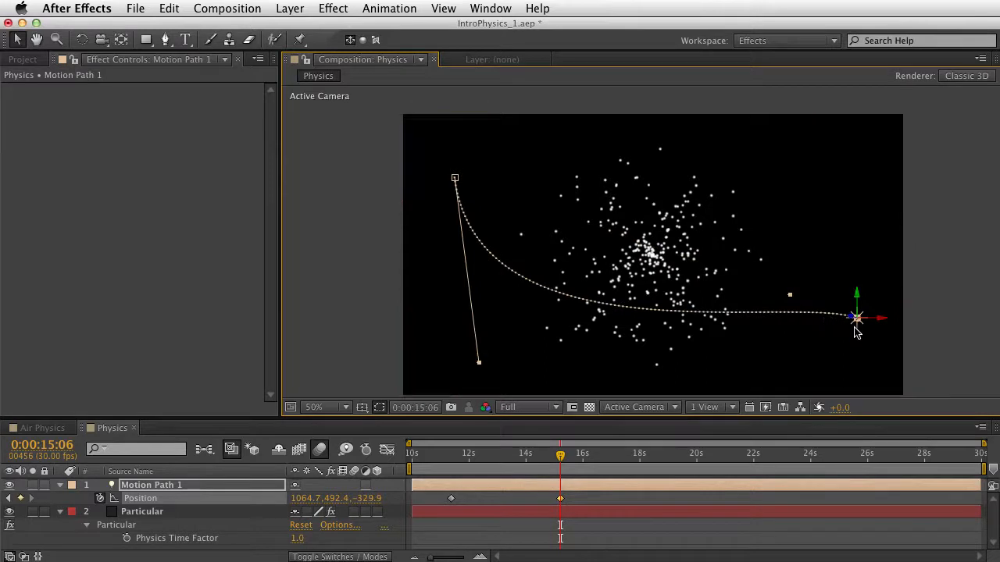
left_click_drag(857, 326, 841, 328)
left_click_drag(785, 296, 696, 110)
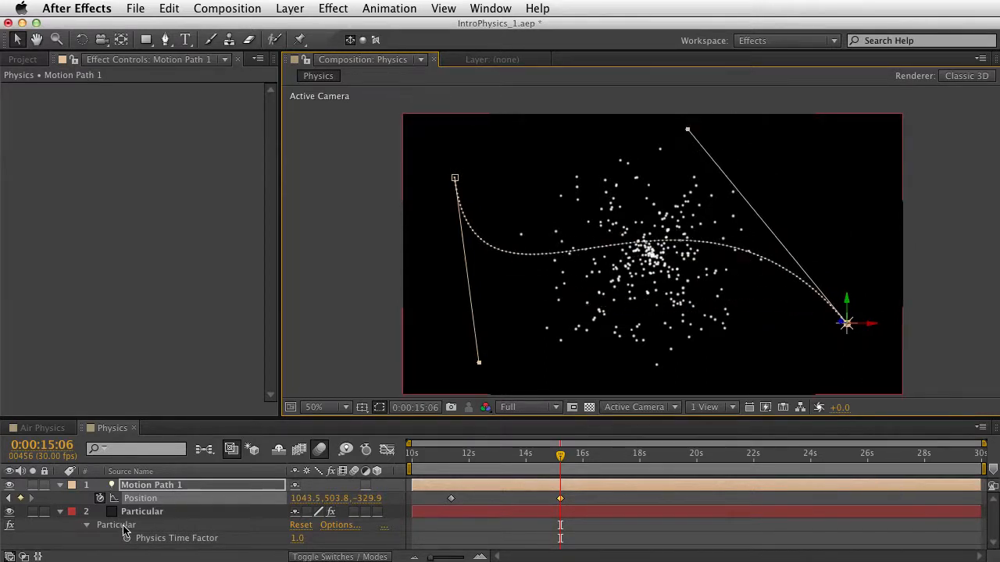
- Change Particular's Emitter Type to Light(s)
left_click(138, 520)
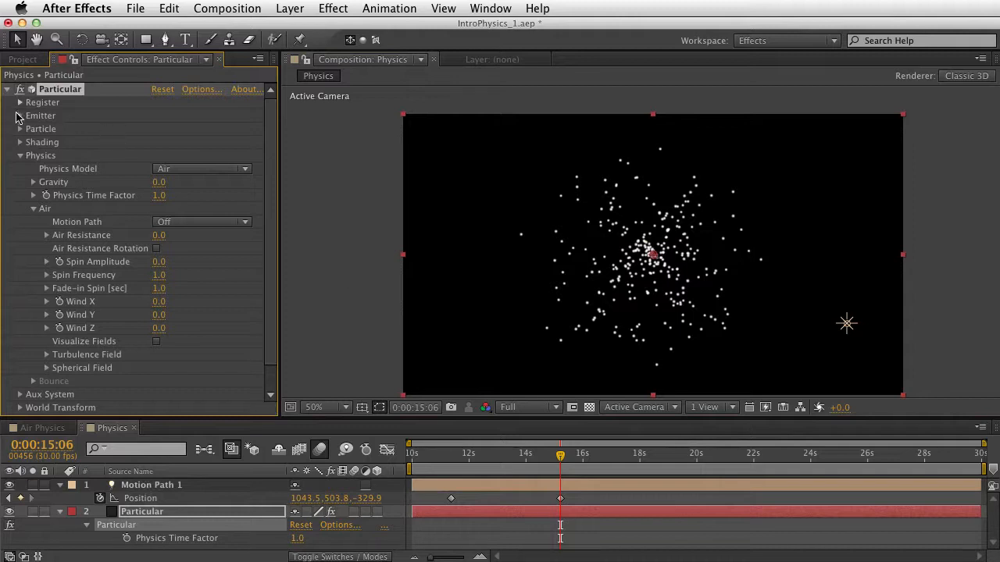
left_click(19, 115)
left_click(206, 142)
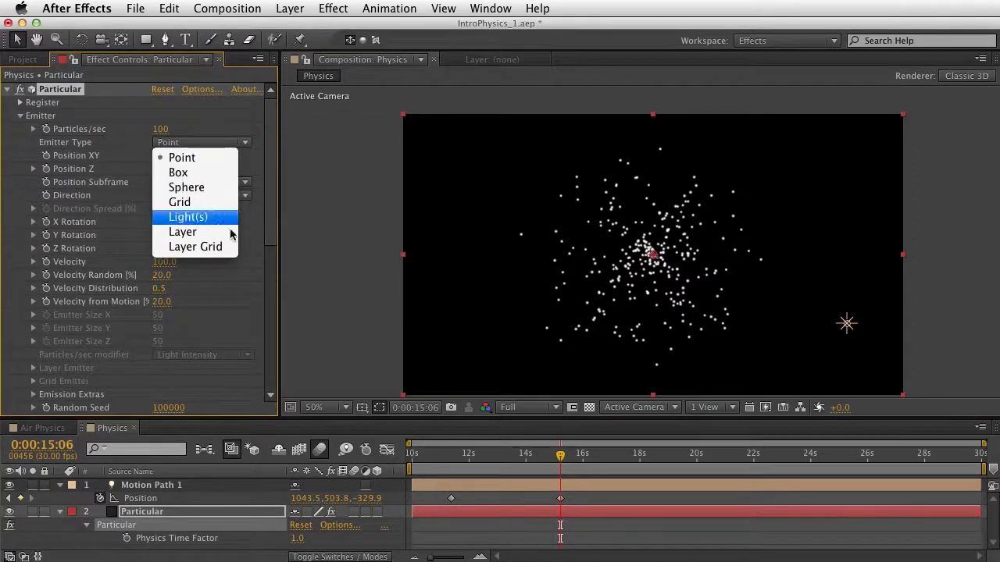
left_click(220, 218)
left_click(608, 332)
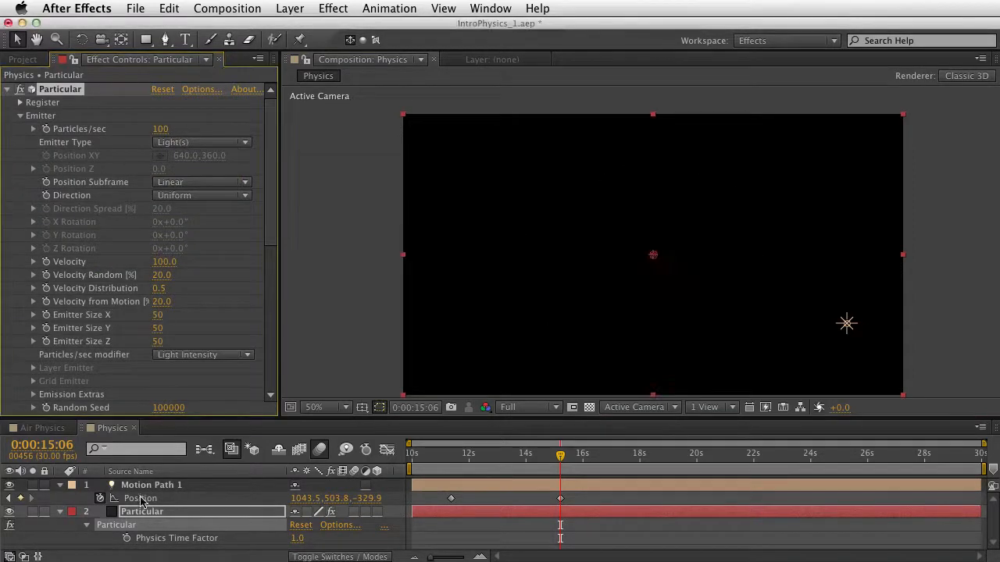
- Rename the Motion Path 1 light layer as Emitter
left_click(149, 485)
key("Return")
type("Emitt")
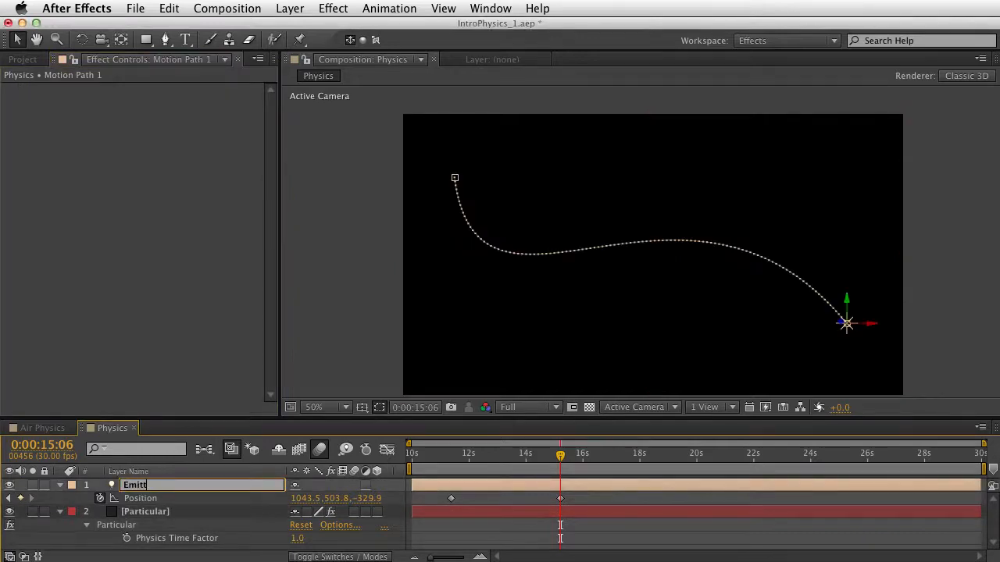
type("er")
key("Return")
- Scrub the timeline to preview the particles trailing the light along its path, and reselect the Particular effect
left_click_drag(560, 456, 522, 453)
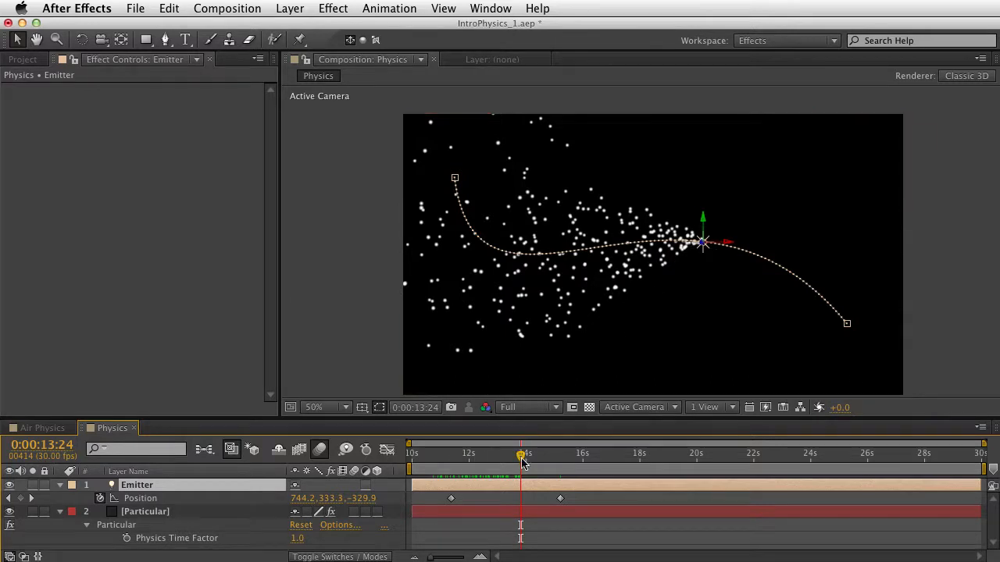
left_click_drag(519, 459, 458, 465)
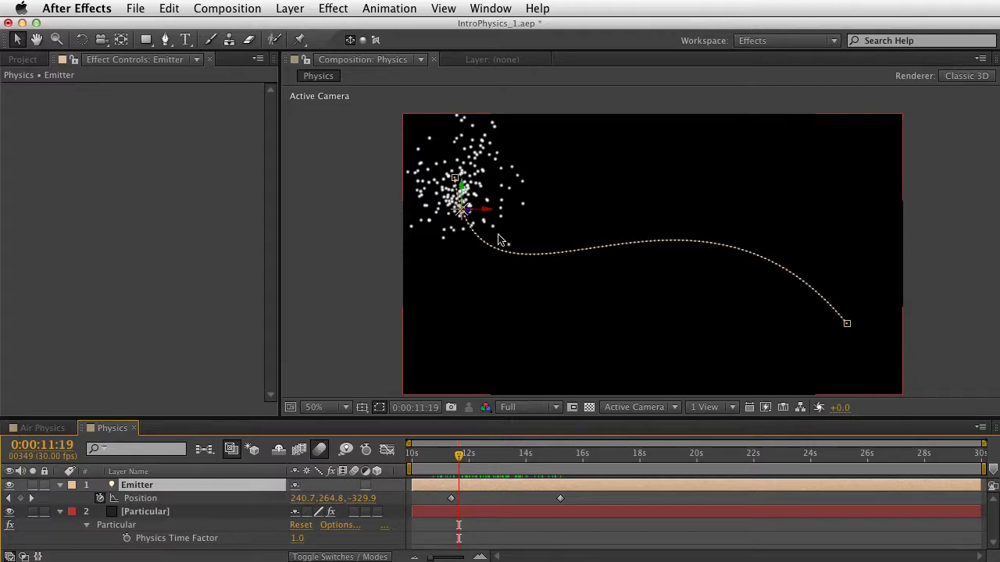
left_click_drag(459, 457, 441, 475)
left_click(125, 525)
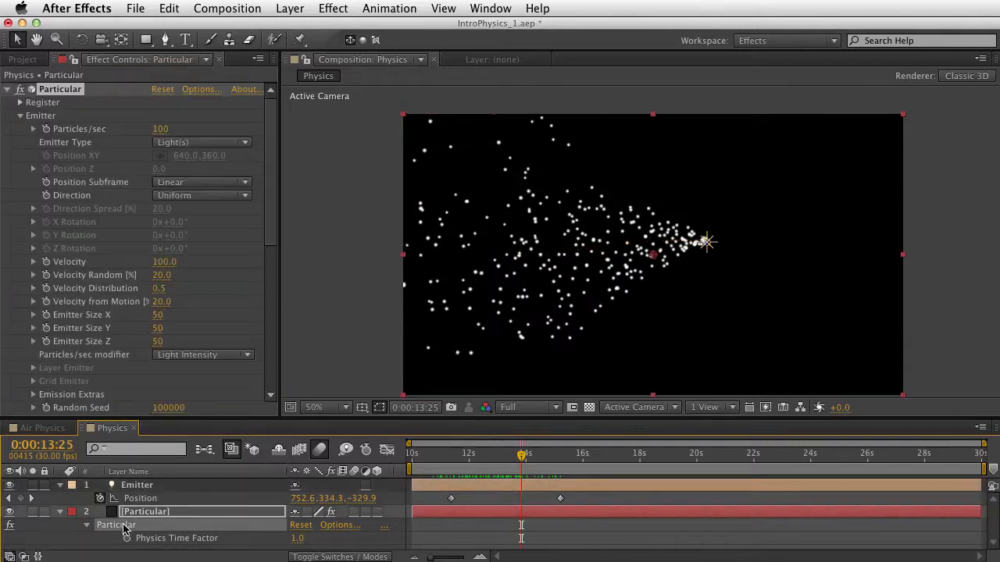
- Rename the Emitter light layer as Motion Path 1 and reselect the Particular effect
left_click(161, 487)
key("Return")
type("Motion Path 1")
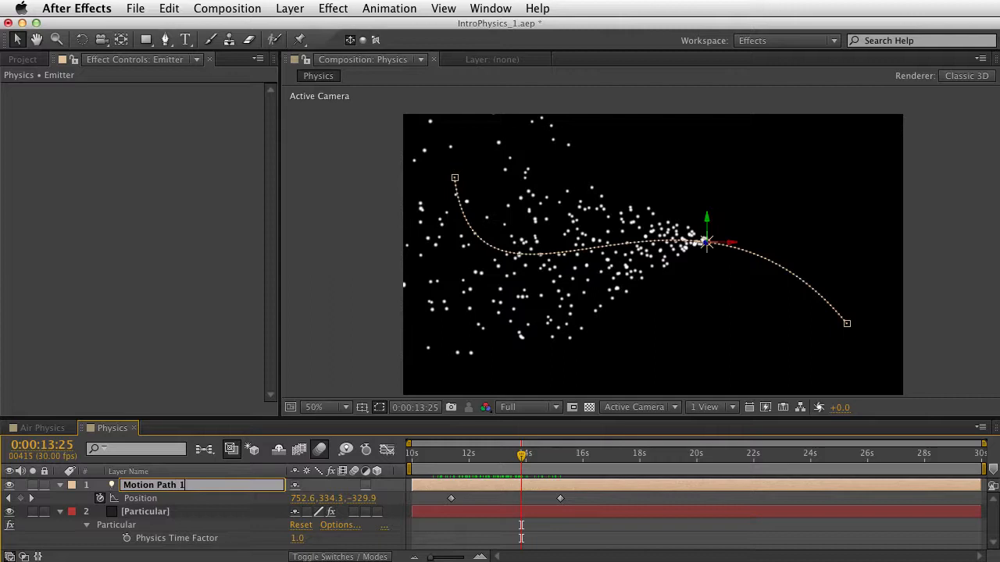
key("Return")
left_click(125, 525)
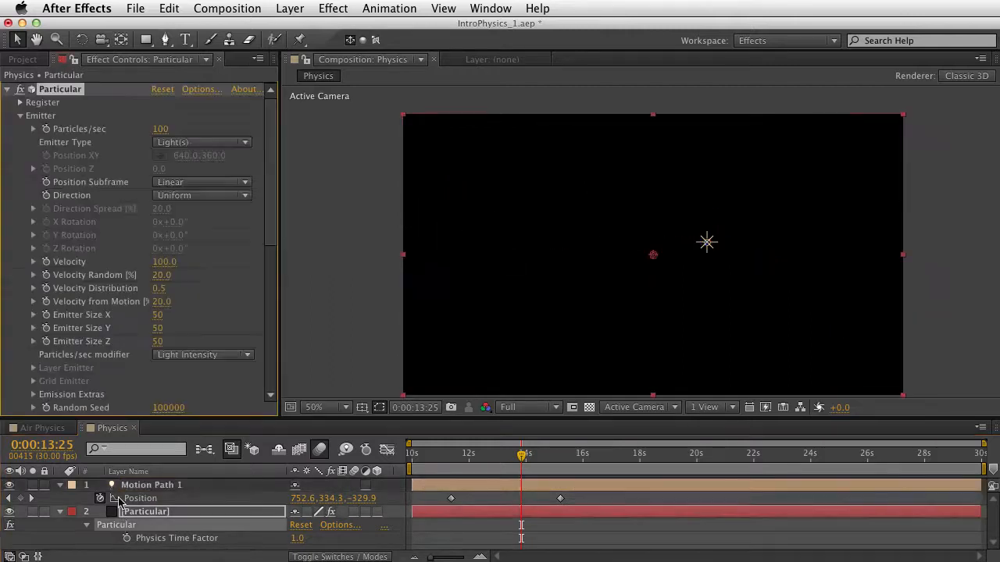
- Change Particular's Emitter Type to Point
left_click(181, 143)
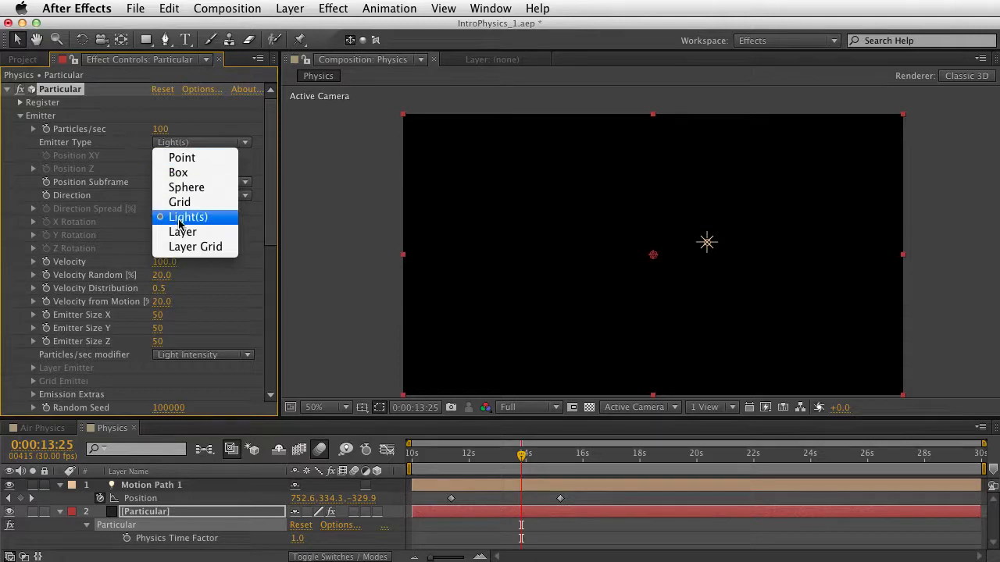
left_click(181, 159)
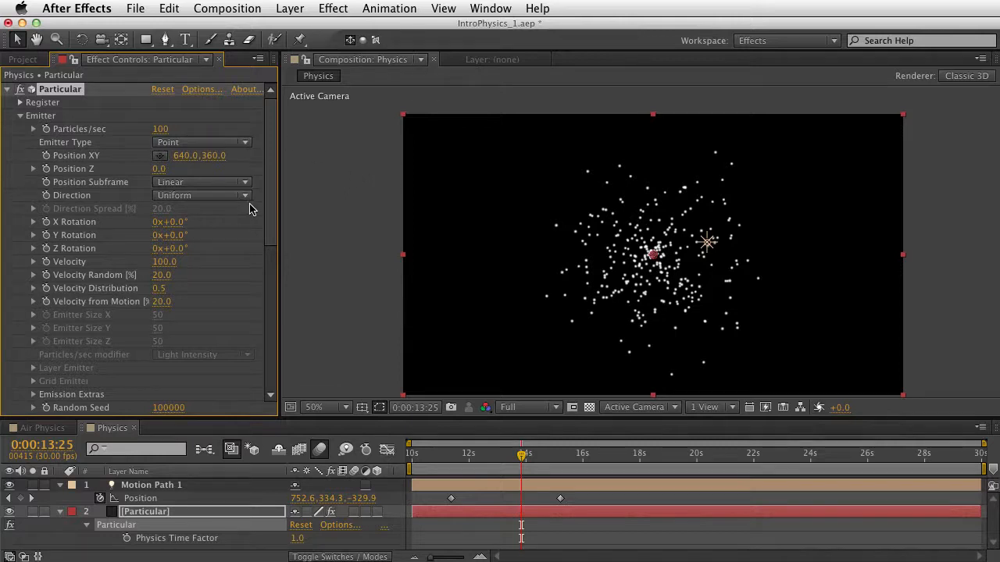
left_click(176, 143)
left_click(178, 145)
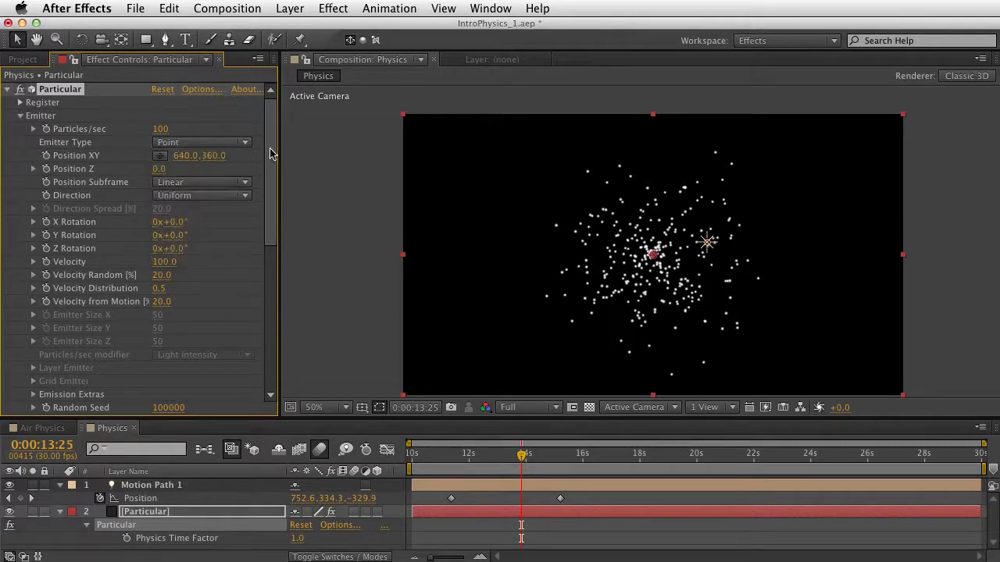
- Set the Air physics Motion Path to 1 and scrub the timeline to preview the particles' travel
left_click_drag(269, 154, 264, 257)
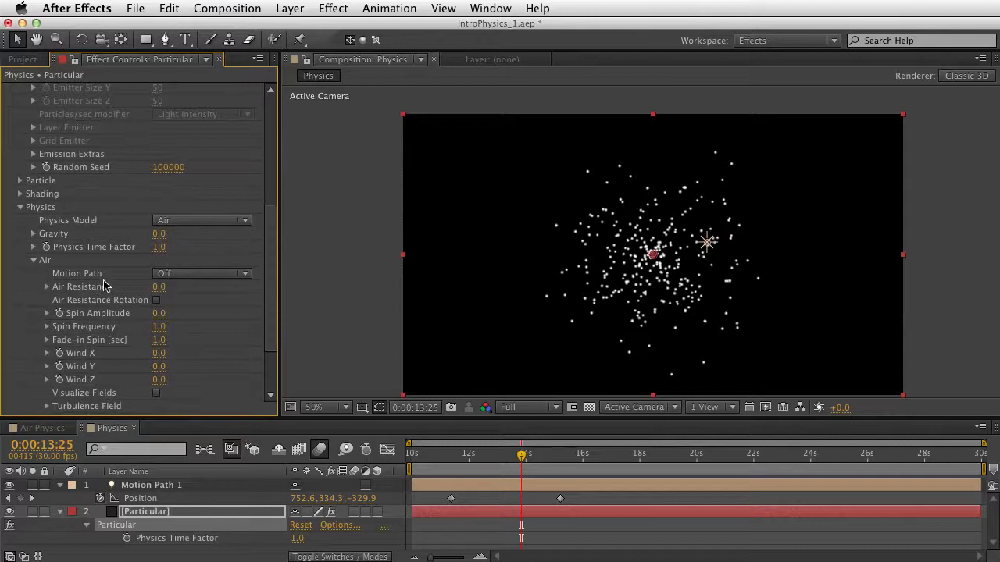
left_click(176, 273)
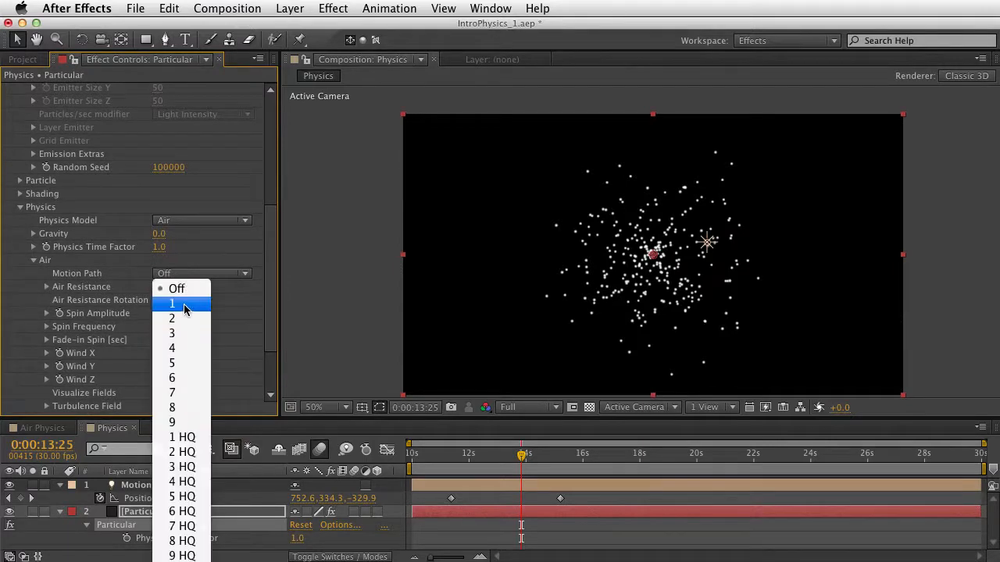
left_click(185, 304)
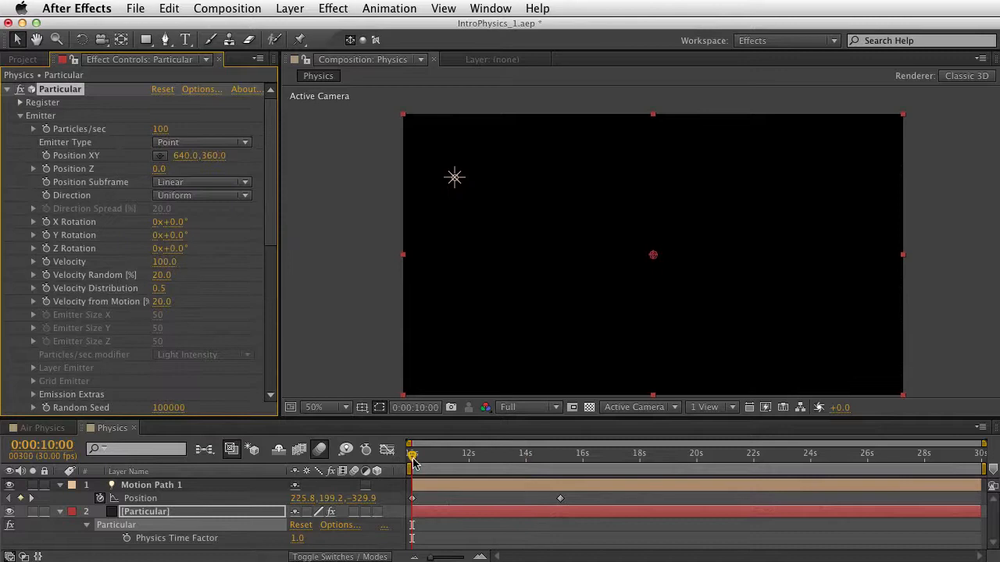
left_click_drag(415, 455, 464, 467)
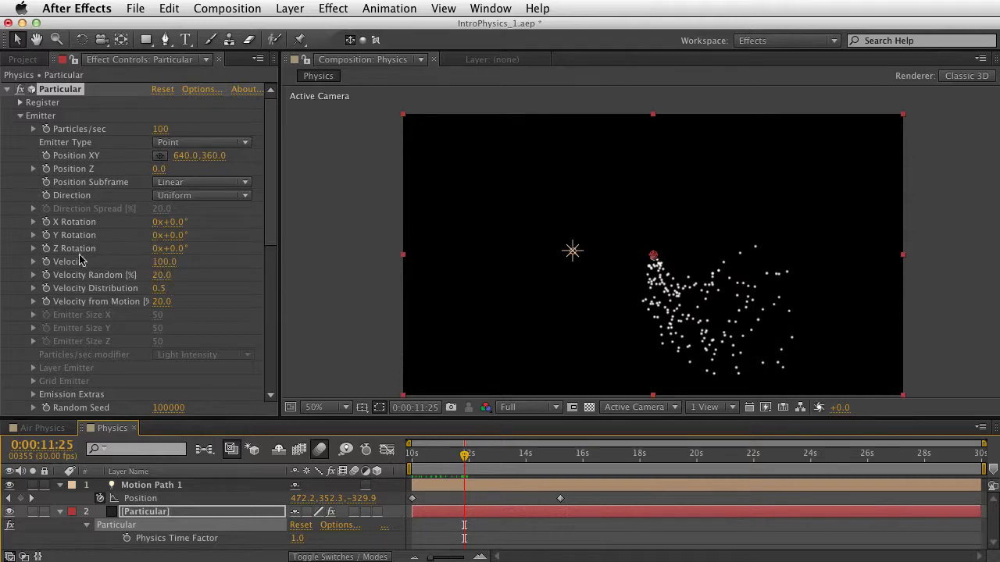
- Set the emitter Velocity to 20 and scrub the timeline to preview the tighter particle stream
left_click(178, 264)
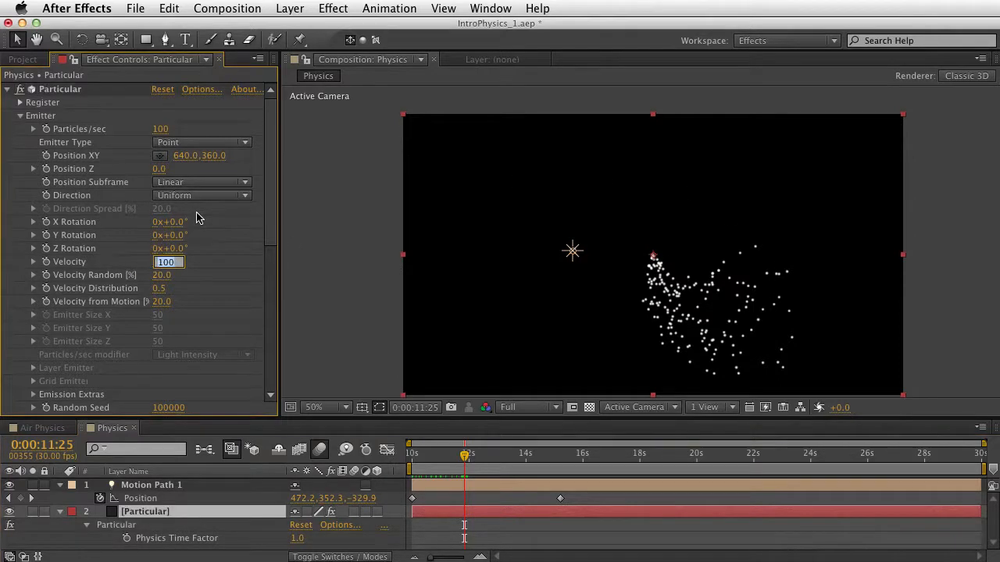
type("20")
key("Return")
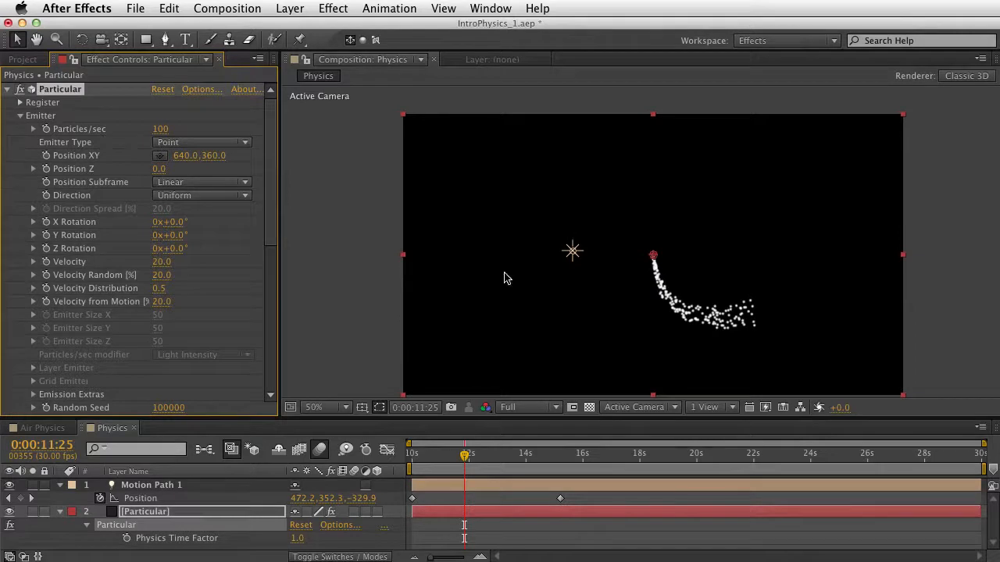
left_click_drag(417, 474, 505, 474)
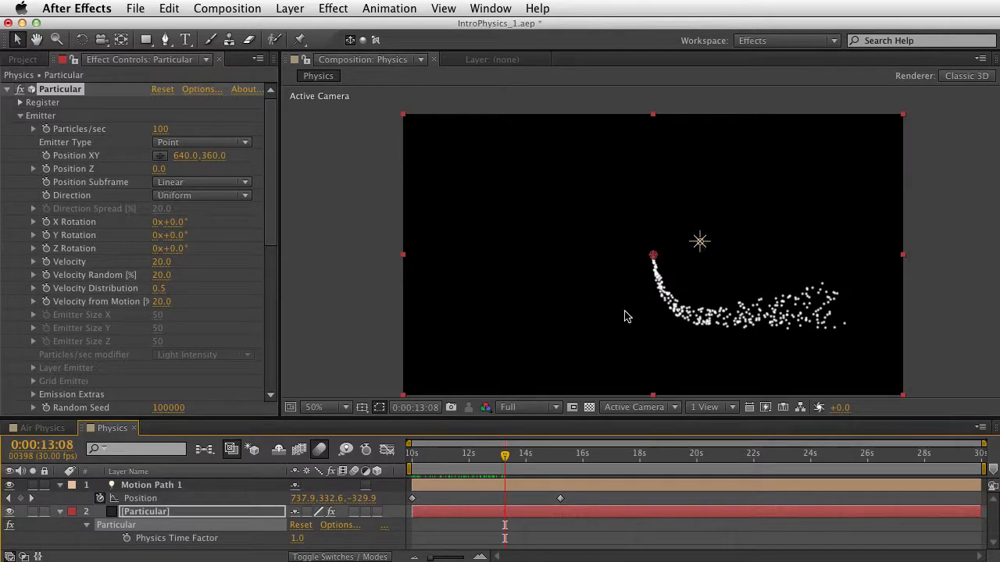
- Go to 0:00:10:00, set the emitter's Position XY to 225.8, 199.2 and Position Z to -329.9, and preview the particles along the path
left_click_drag(439, 453, 402, 462)
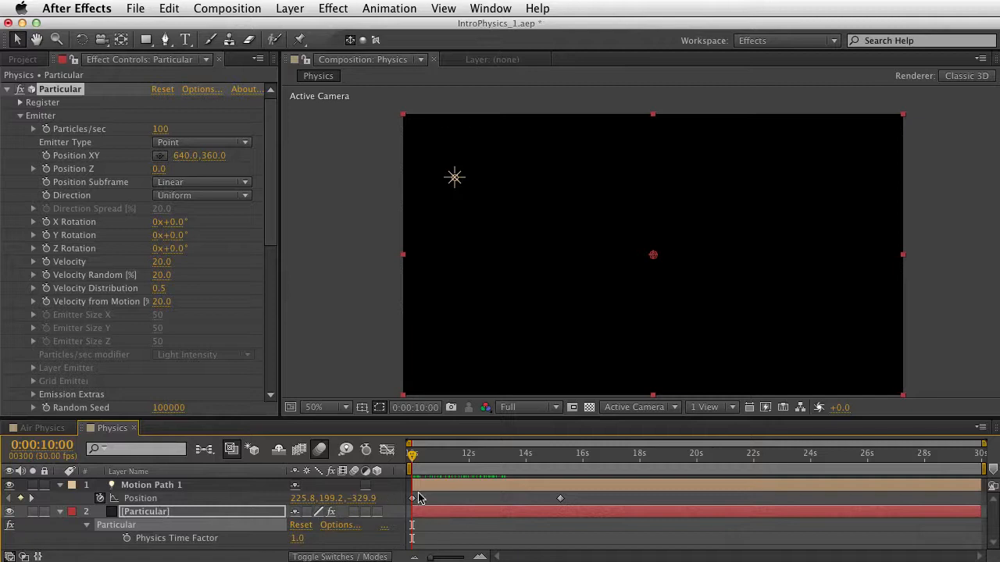
left_click(187, 155)
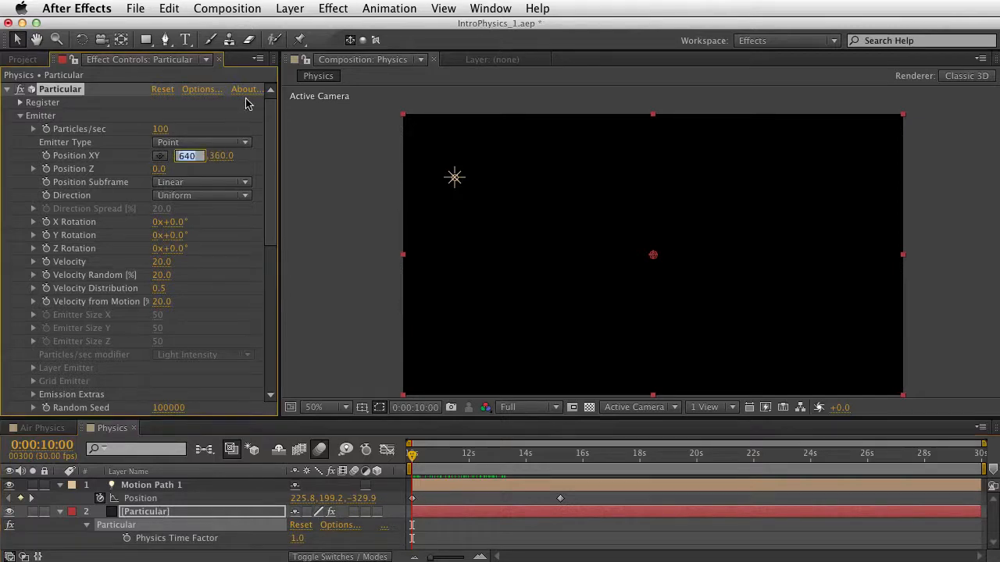
type("225.8")
key("Tab")
type("1")
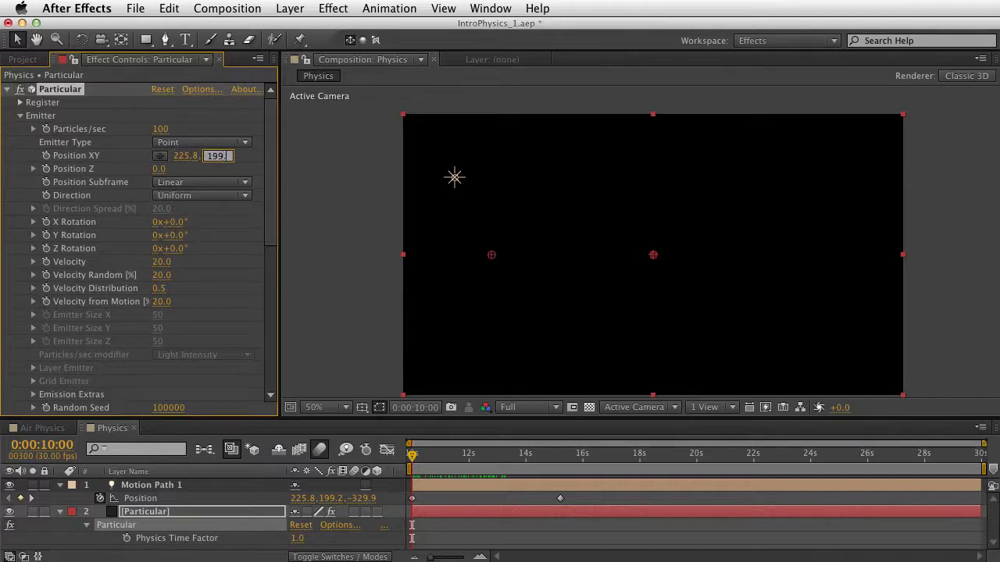
key("Tab")
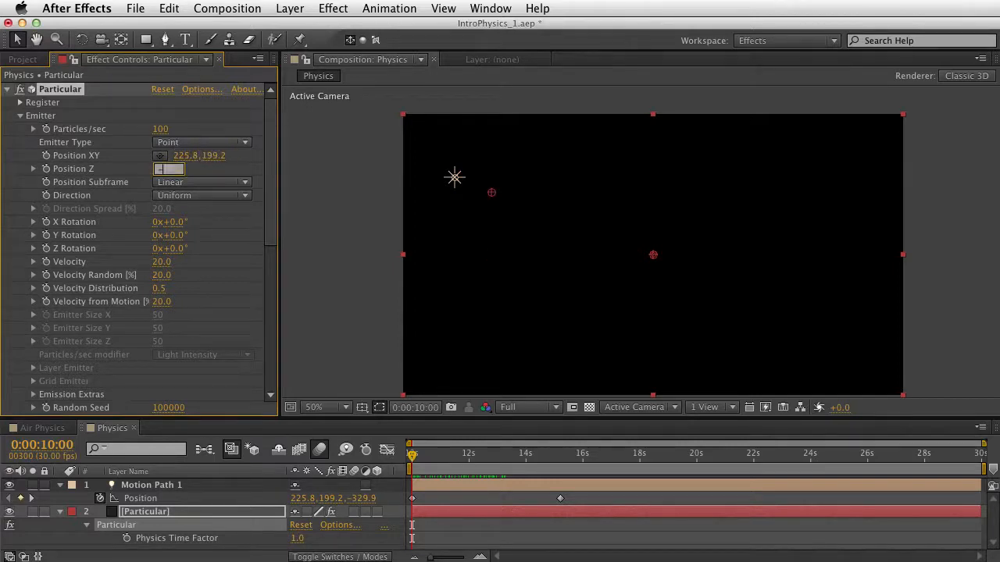
type("-329.9")
key("Return")
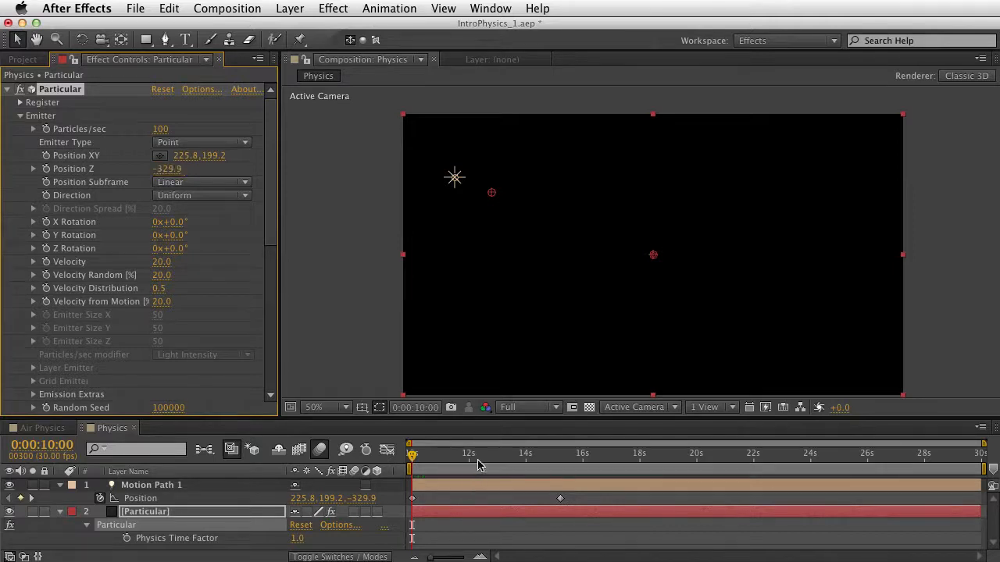
key("space")
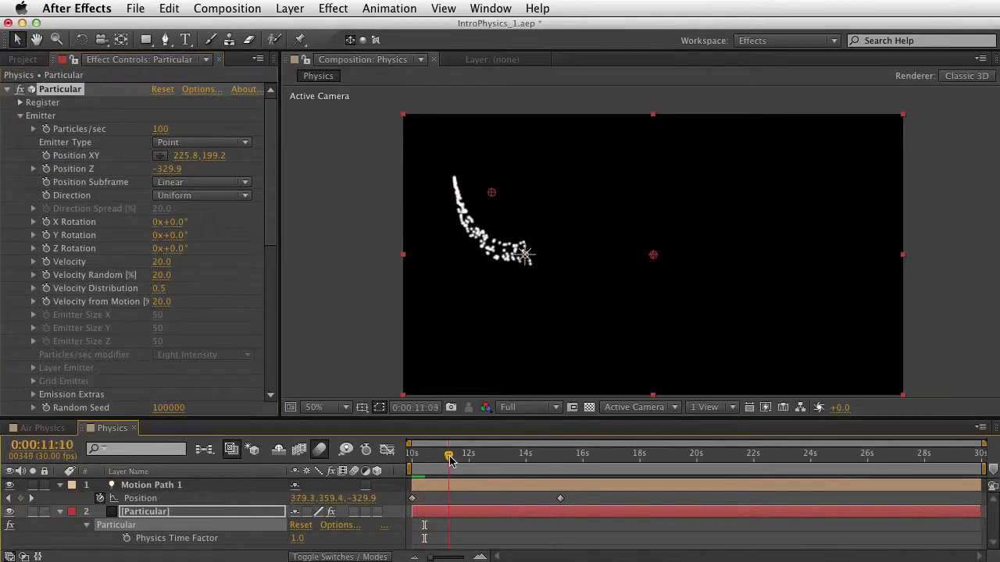
left_click_drag(450, 460, 561, 458)
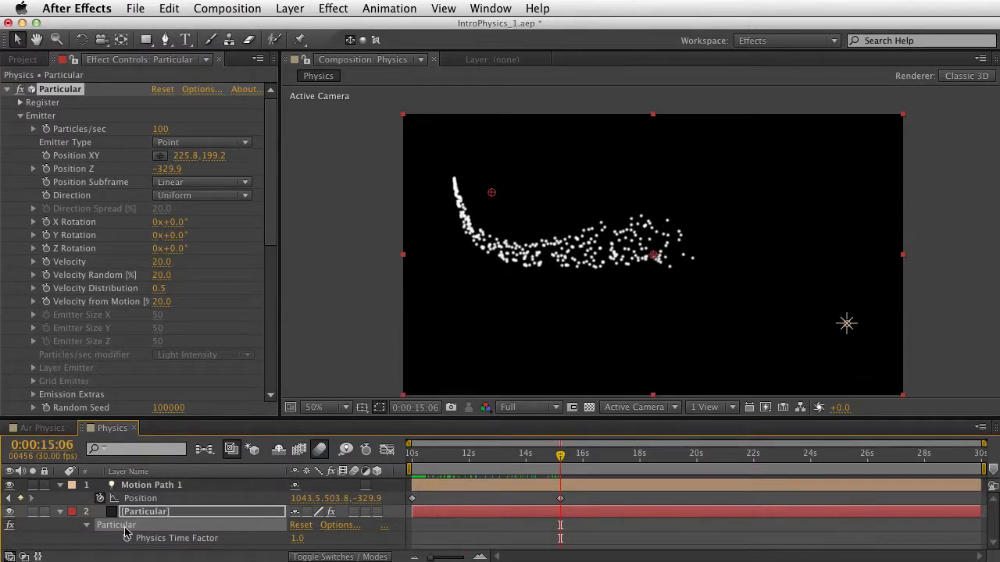
- Raise the particle Life to 6.8 seconds and scrub the timeline to preview the stream along the whole path
double_click(124, 527)
left_click(22, 116)
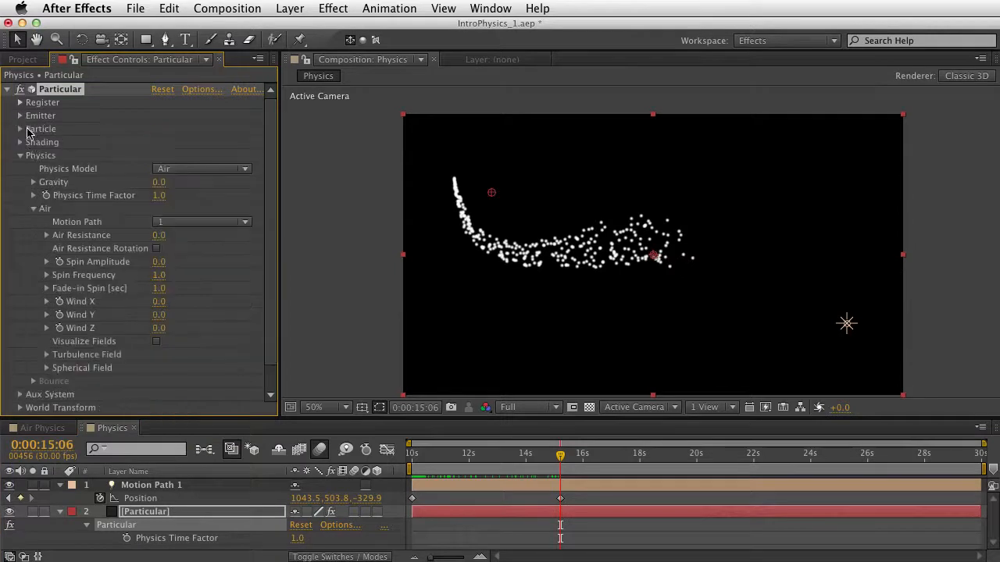
left_click(20, 155)
left_click(20, 129)
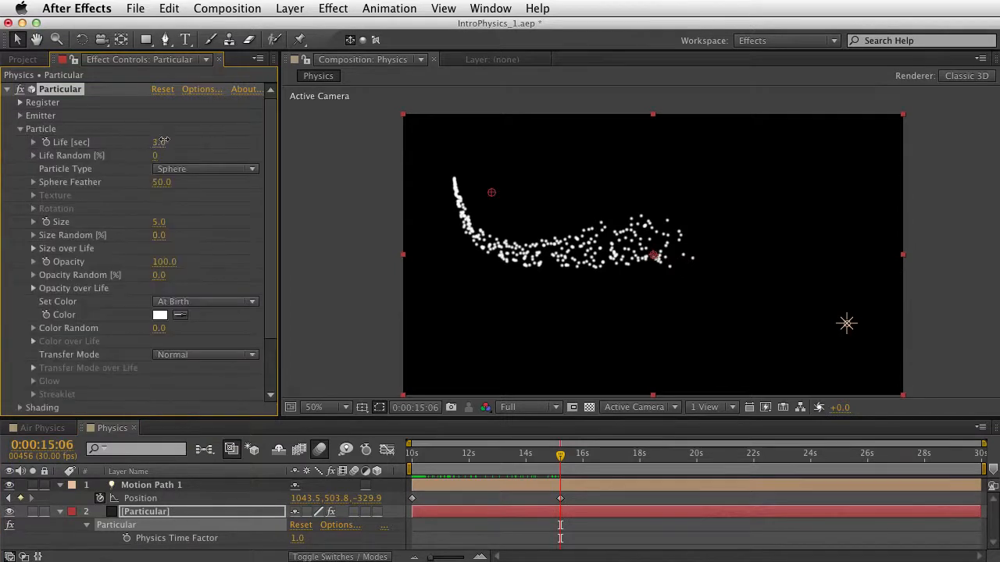
left_click_drag(162, 142, 173, 137)
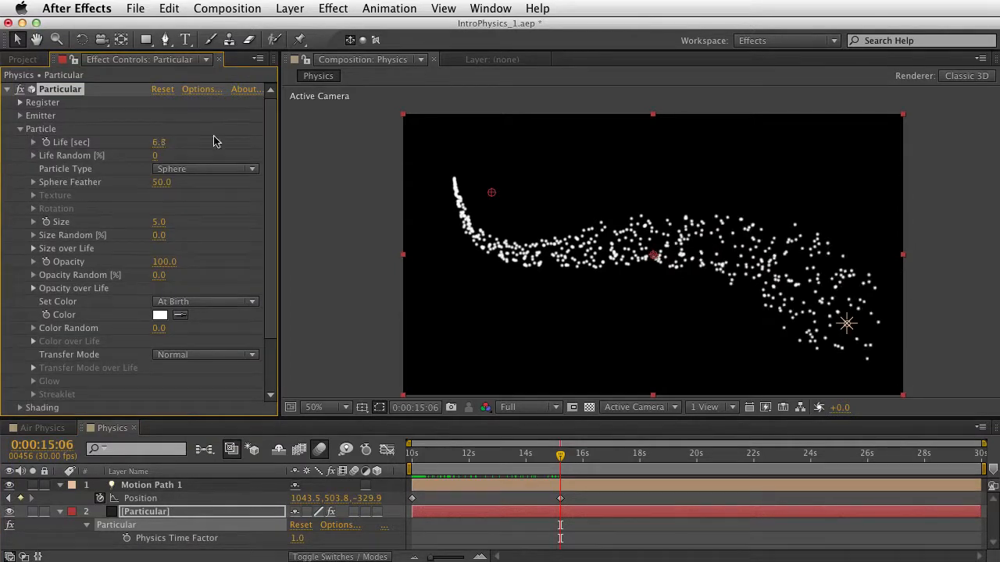
left_click_drag(434, 455, 567, 457)
- Raise the emitter Velocity to 90 and scrub the timeline to preview how the particles spread
left_click(20, 128)
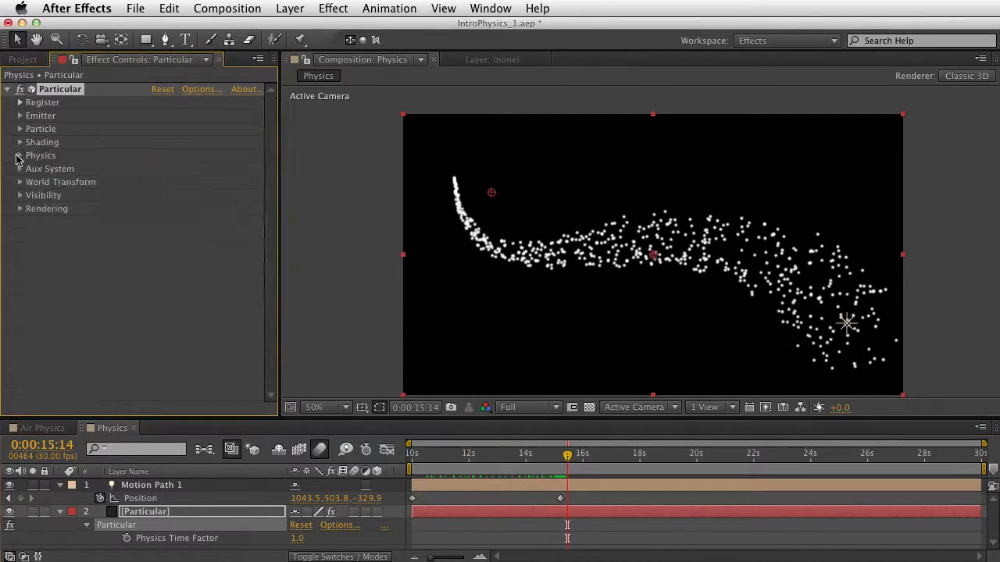
left_click(20, 156)
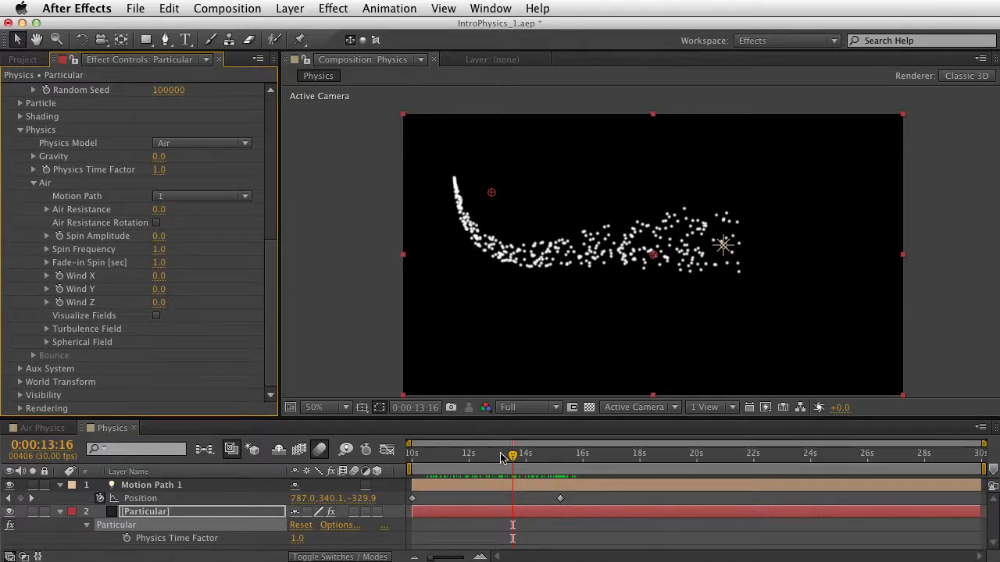
left_click_drag(510, 456, 545, 462)
left_click_drag(279, 118, 282, 117)
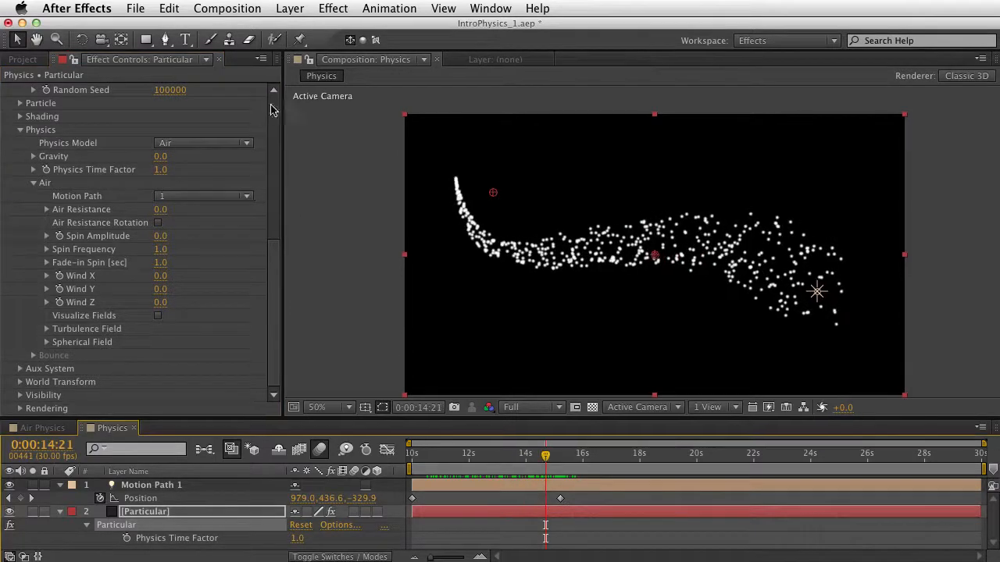
scroll(271, 109, "up", 8)
left_click_drag(164, 261, 172, 262)
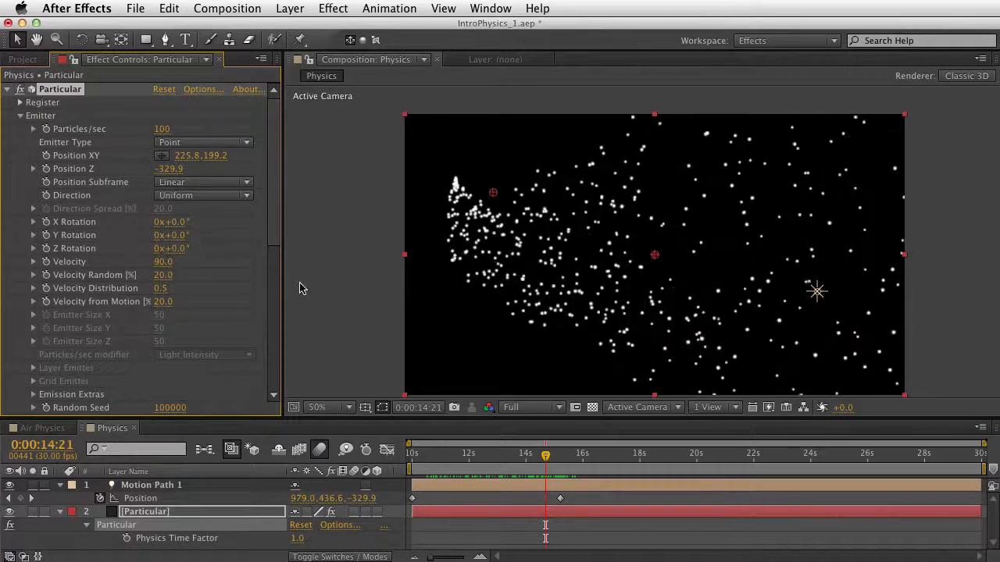
left_click_drag(434, 466, 538, 481)
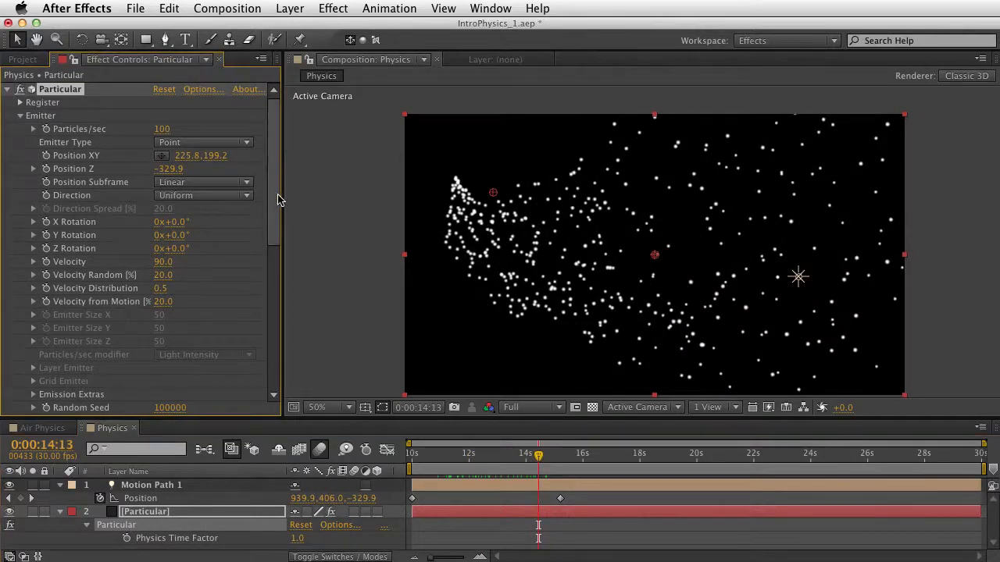
- Try Air Resistance values of 0.1, 0.5, 0.7 and 0.8, settle on 0.9, and scrub the timeline to preview the stream
left_click_drag(274, 201, 248, 326)
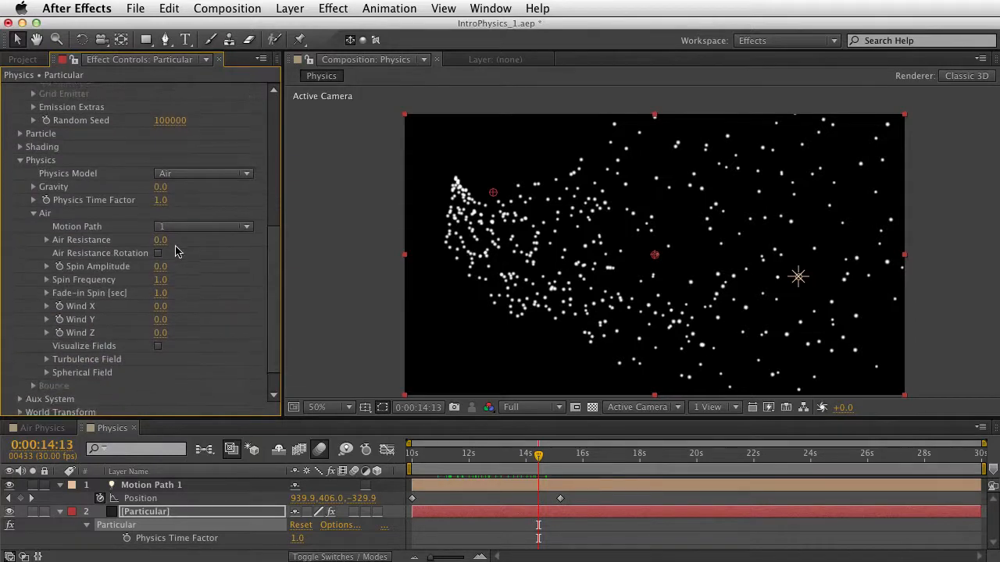
left_click(164, 241)
type("0.1")
key("Return")
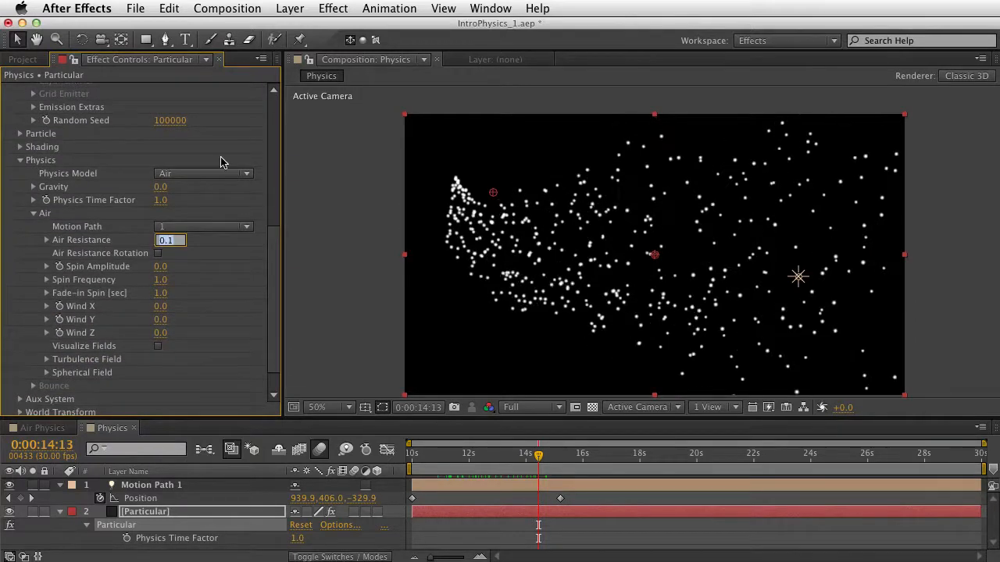
type("0.5")
key("Return")
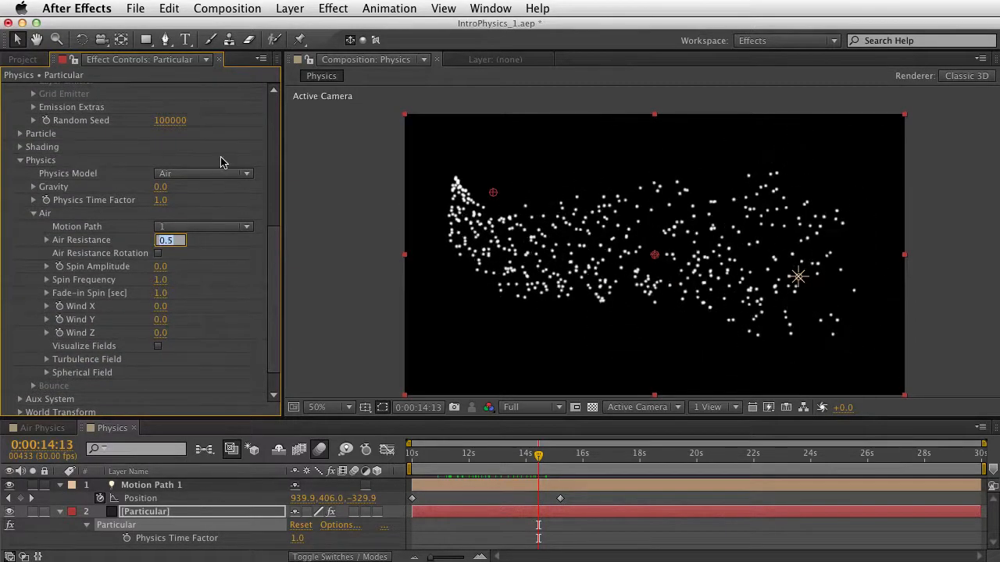
type("0.7")
key("Return")
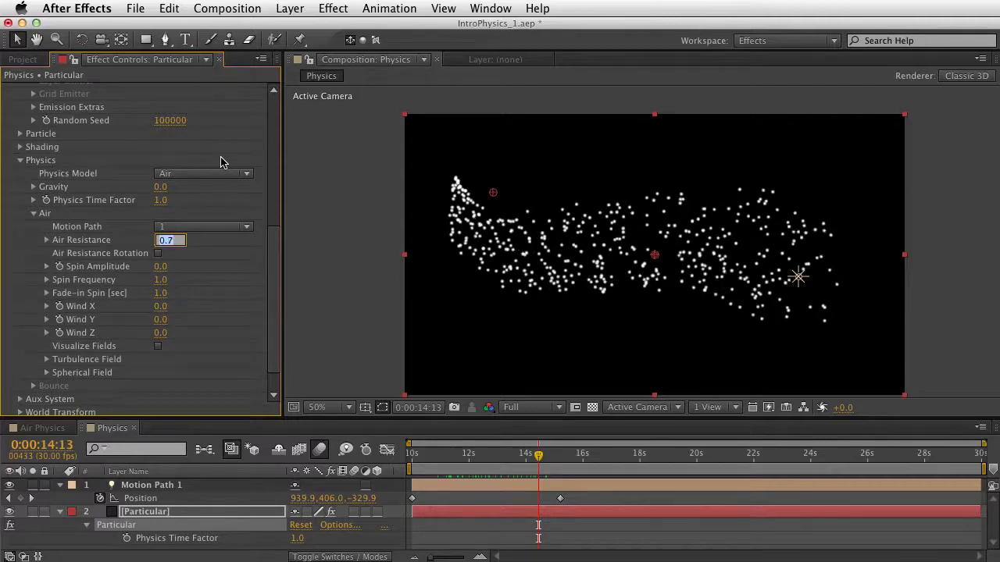
type("0.8")
key("Return")
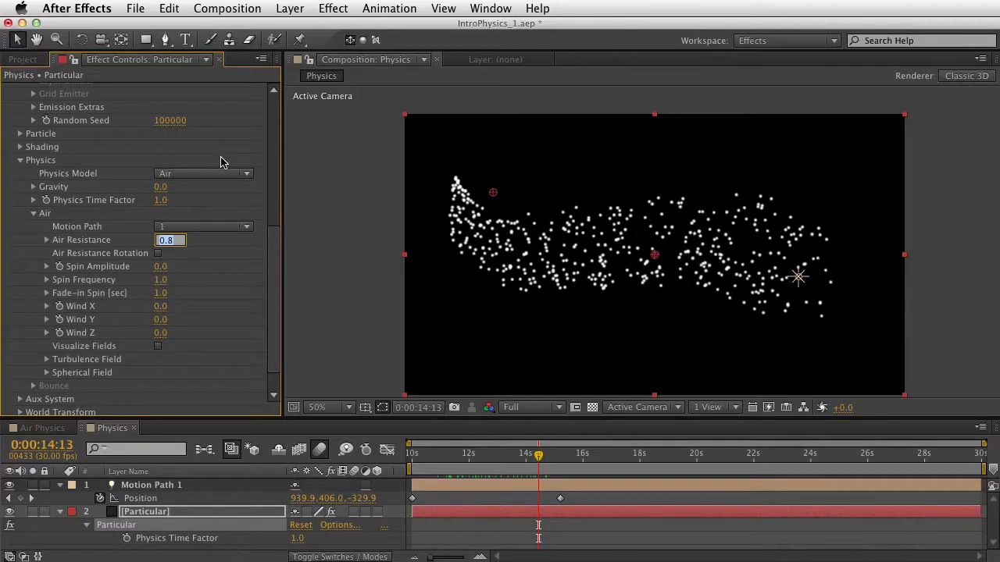
type("0.9")
key("Return")
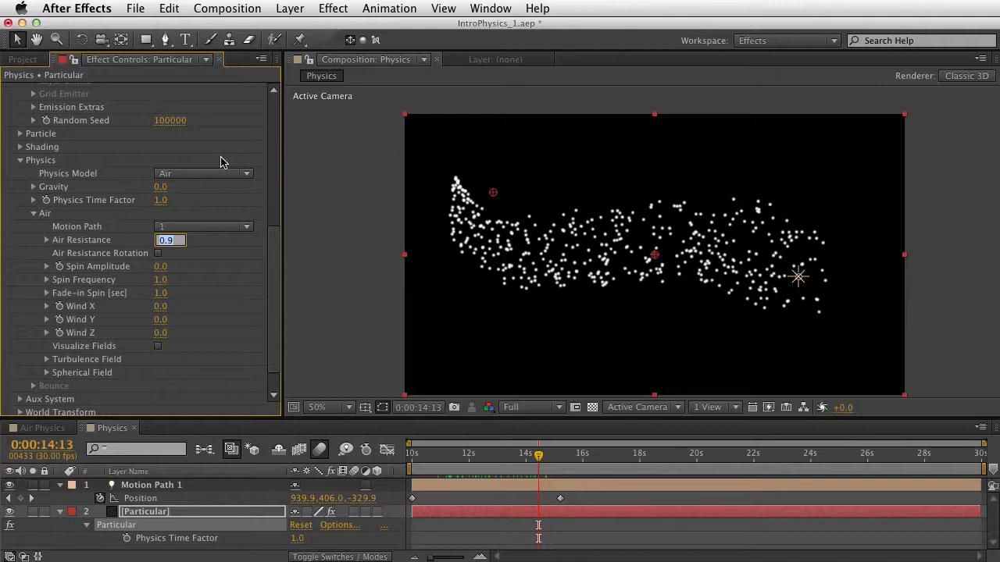
left_click(221, 163)
left_click_drag(427, 467, 544, 474)
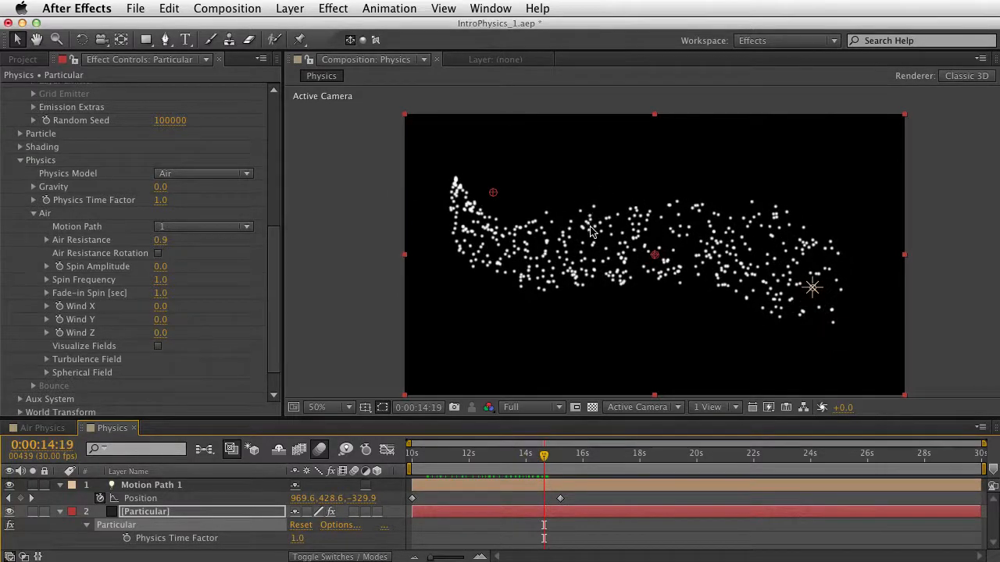
- Change the Particle Type to Star (No DOF) and set its Rotation Speed Z to 0.8
left_click(19, 133)
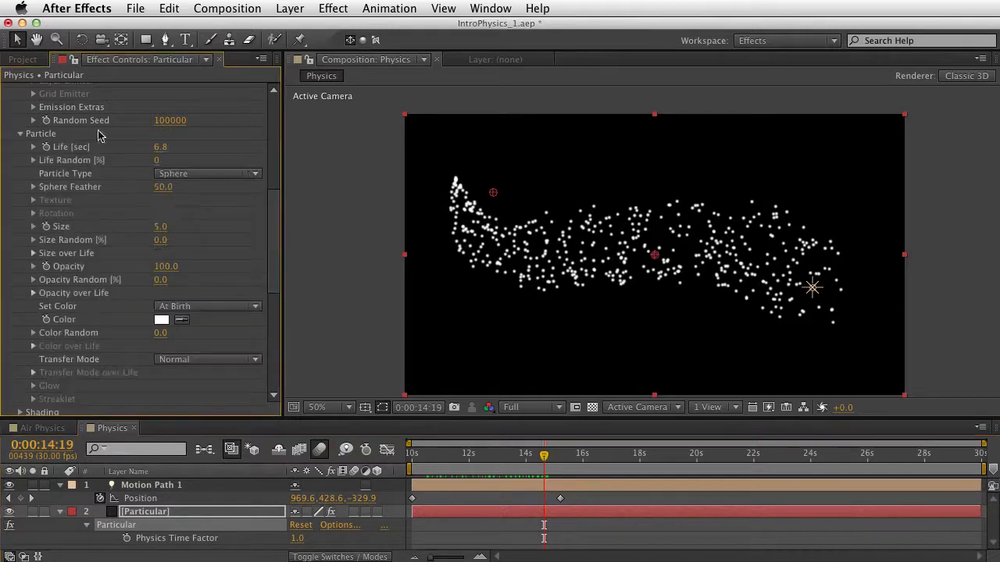
left_click(209, 175)
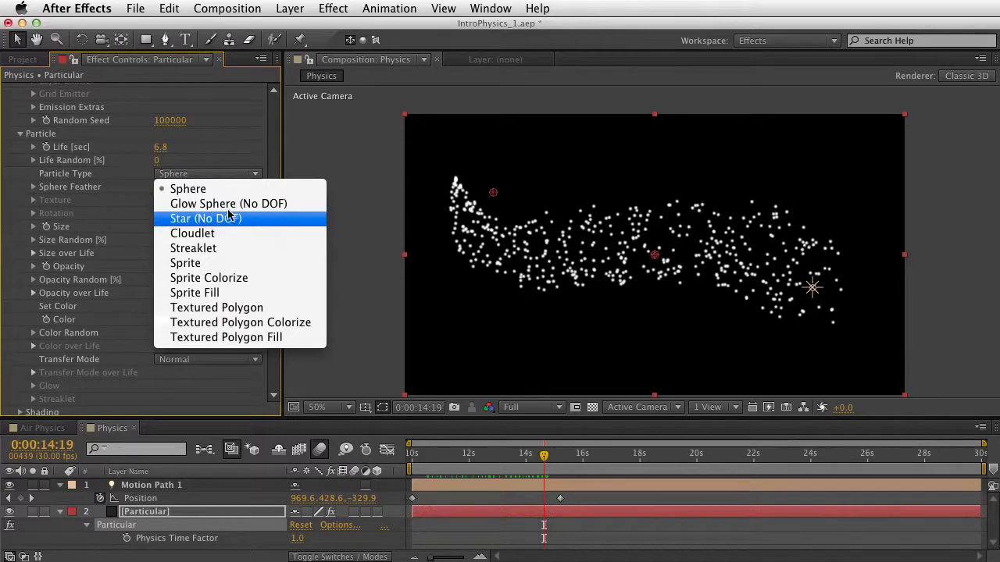
left_click(206, 220)
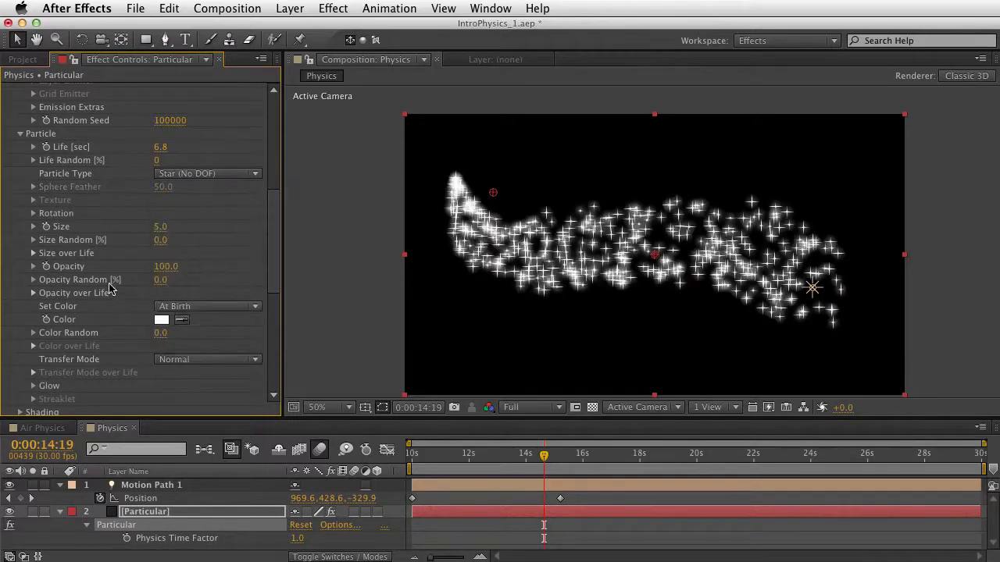
left_click(34, 213)
left_click_drag(161, 320, 168, 320)
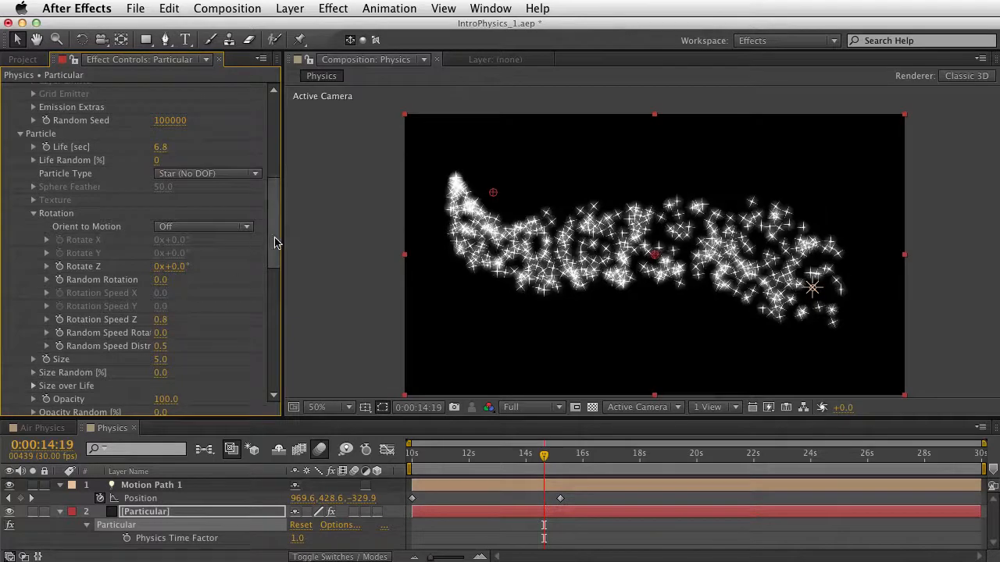
- Turn Air Resistance Rotation on and off again in the Air physics settings to compare the star rotation
left_click_drag(273, 234, 273, 355)
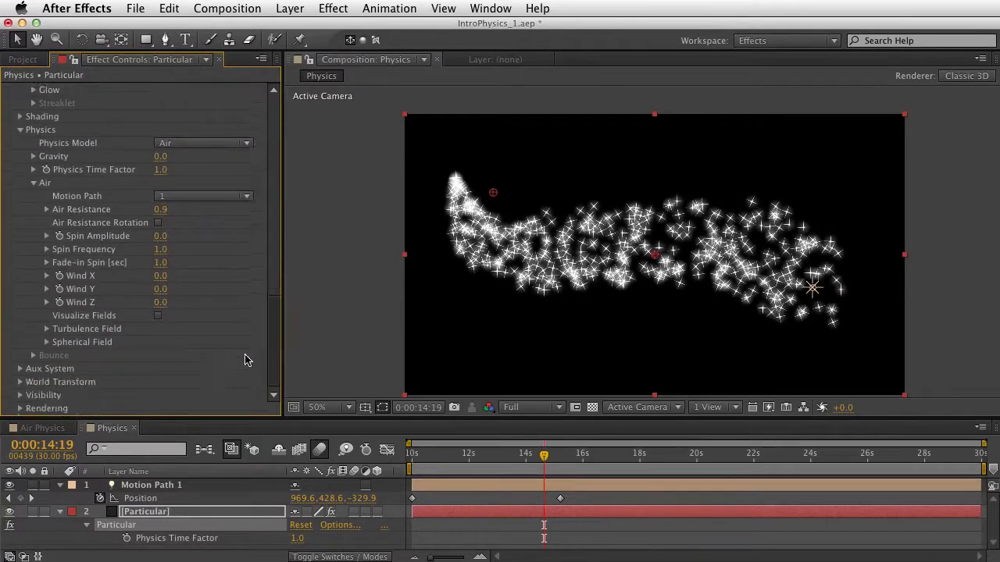
left_click(158, 223)
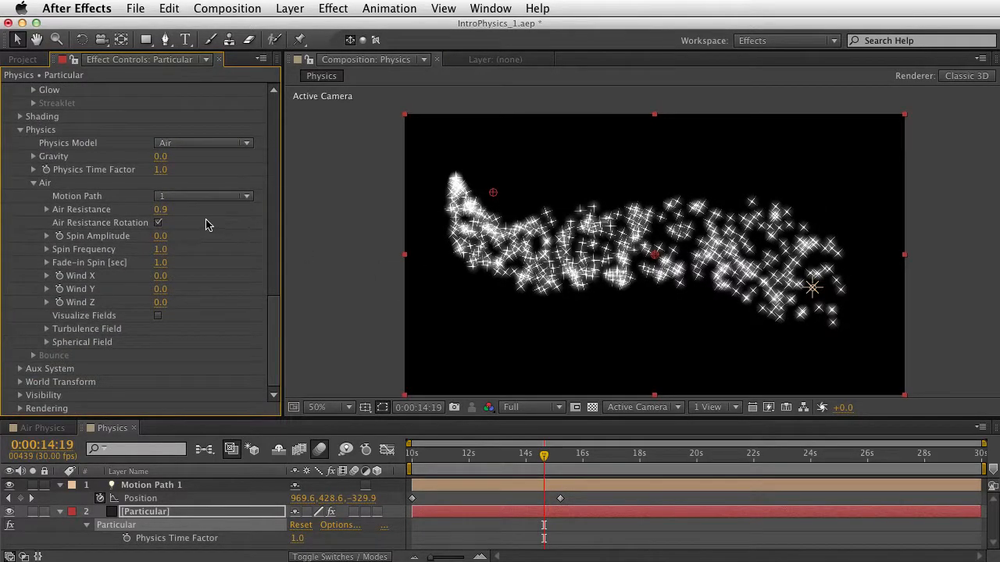
left_click(158, 223)
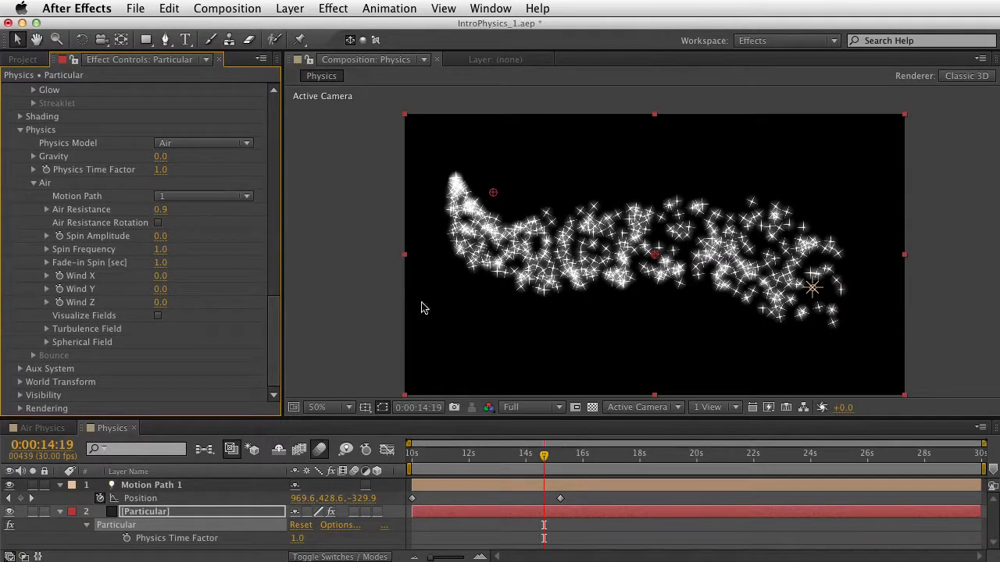
- Set the Particle Type back to Sphere and scrub the timeline to 0:00:13:14 to preview the stream
left_click_drag(275, 334, 252, 311)
left_click(209, 276)
left_click(173, 283)
scroll(252, 311, "down", 5)
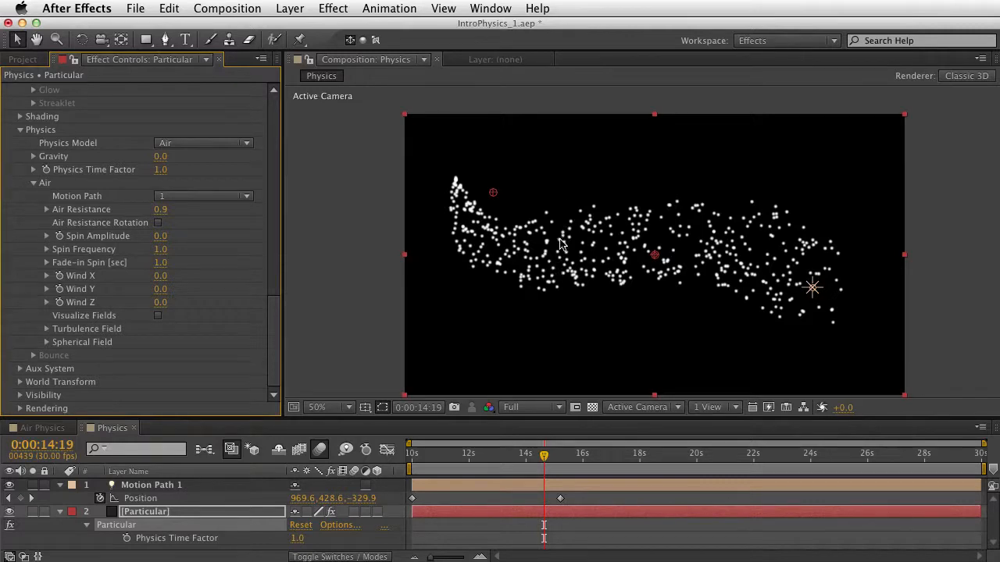
left_click_drag(411, 478, 503, 475)
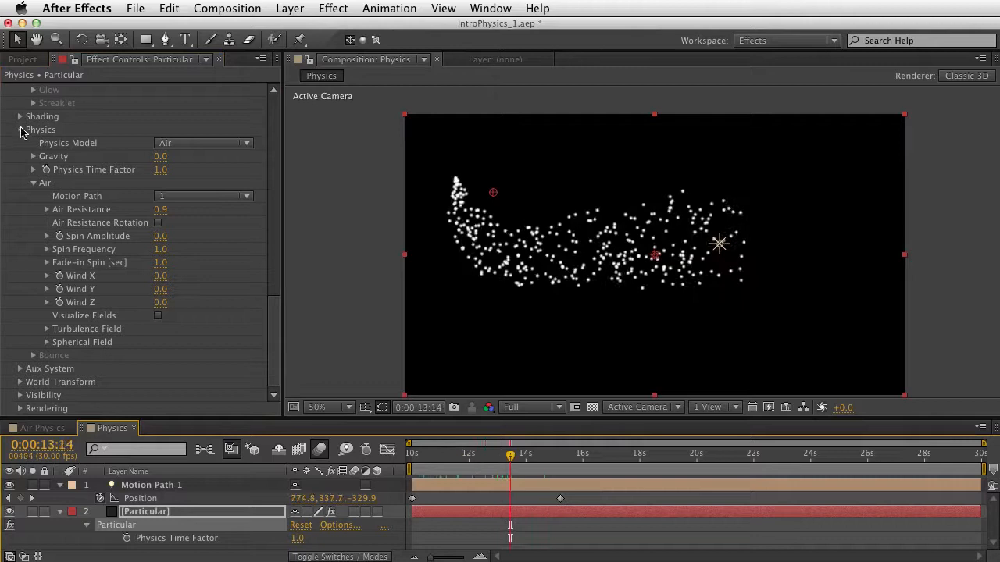
- Collapse the Physics, Emitter and Particle settings and set the Aux System's Emit option to Continously
left_click(21, 130)
left_click_drag(272, 290, 135, 92)
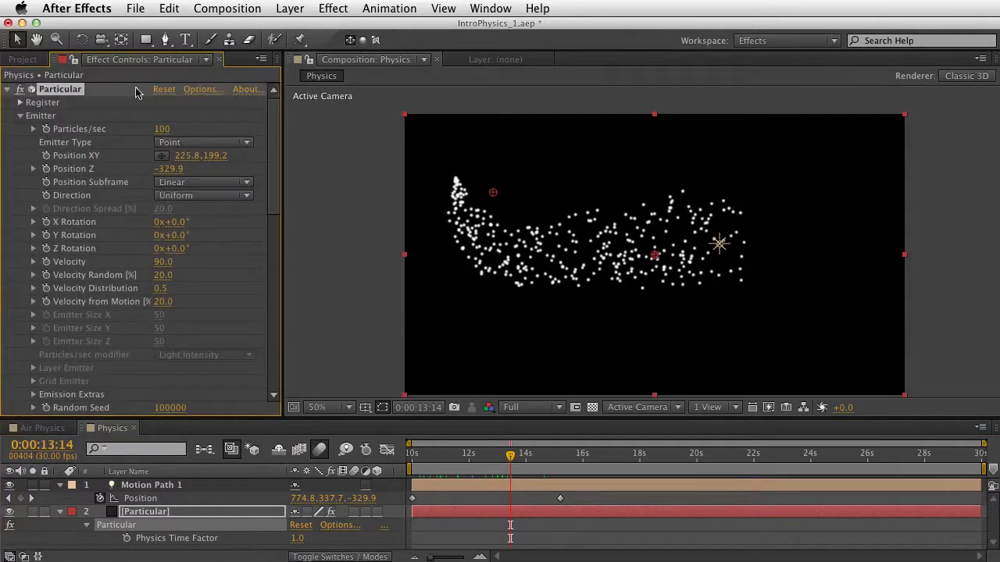
left_click(19, 115)
left_click(19, 129)
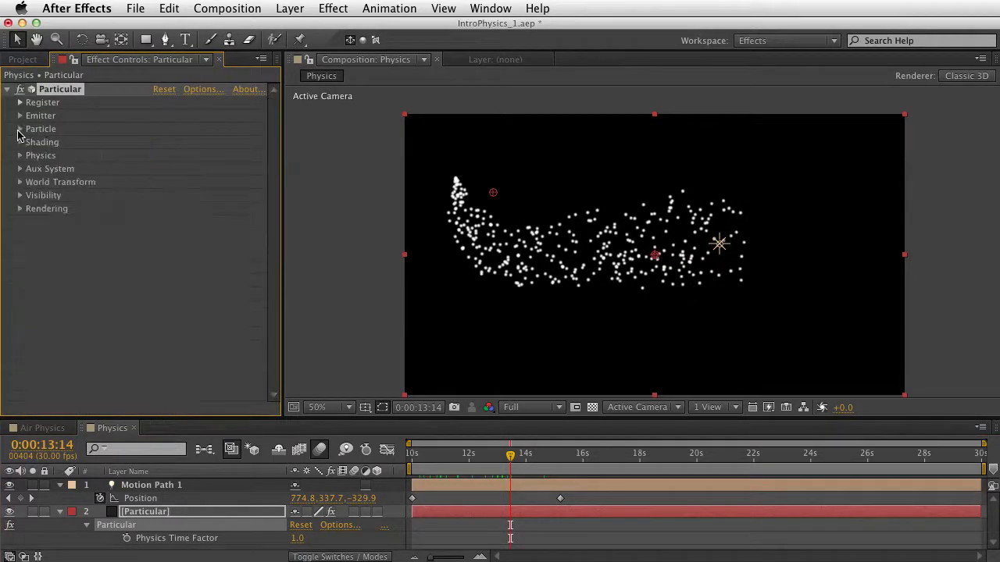
left_click(19, 169)
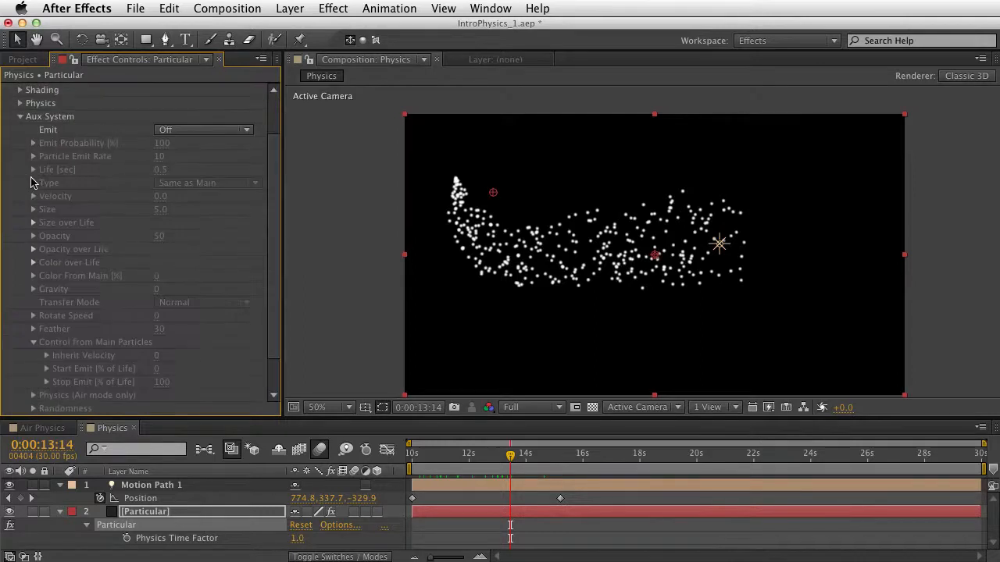
left_click(172, 128)
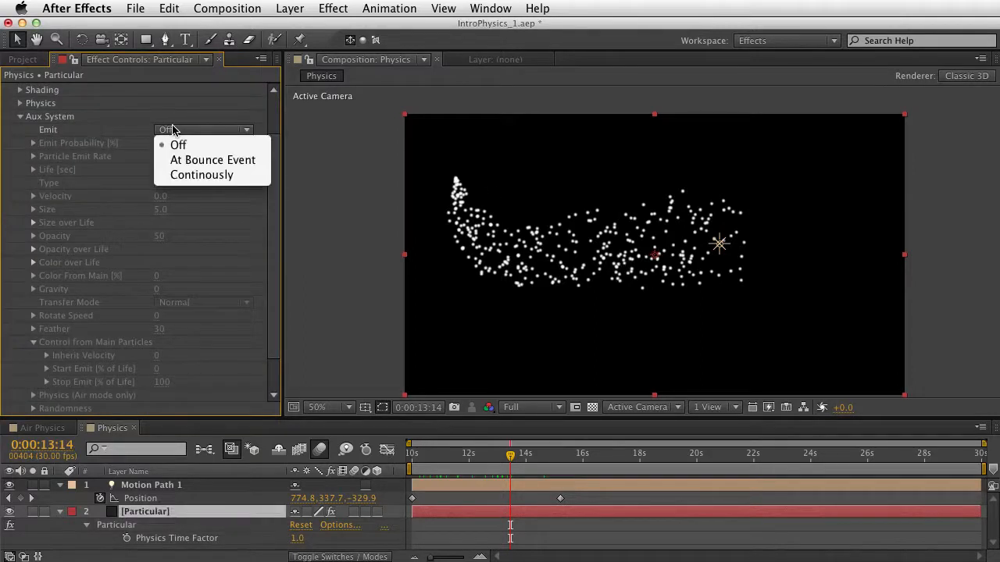
left_click(192, 175)
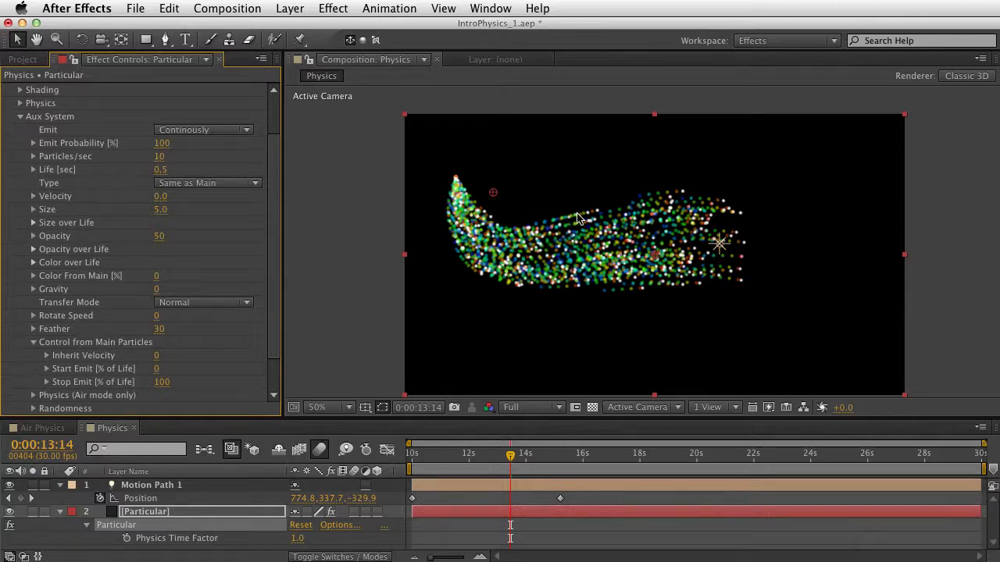
- Set the Aux System's particle Size to 2.0 and Particles/sec to 91, and inspect the trails at 100% magnification
left_click(159, 209)
key("Return")
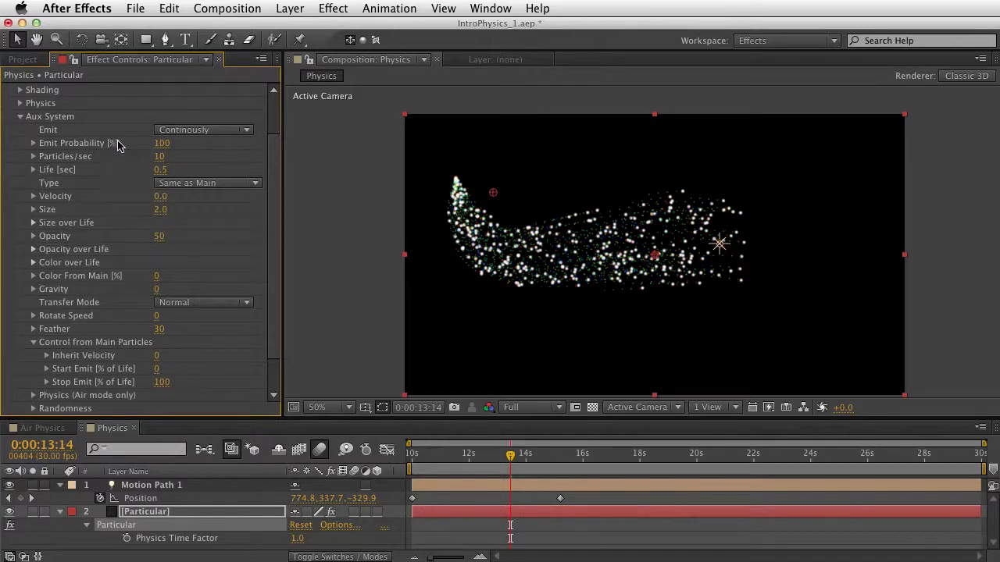
left_click_drag(166, 160, 215, 154)
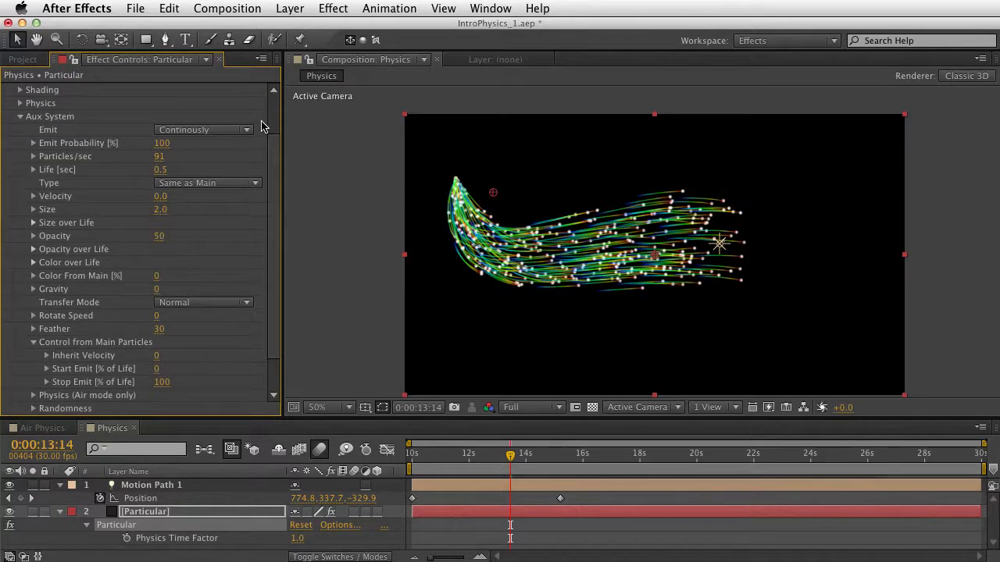
key("period")
key("space")
left_click_drag(537, 244, 616, 231)
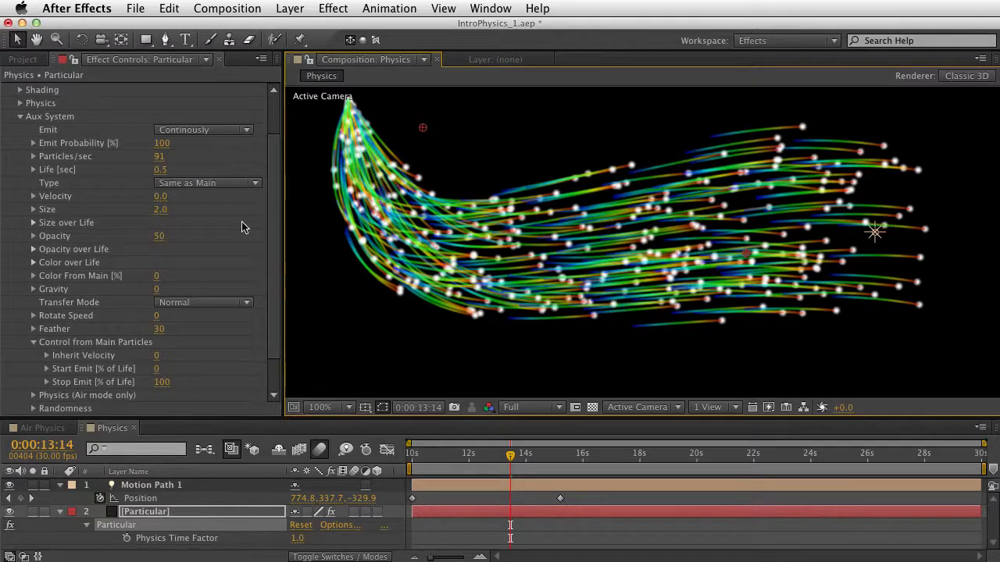
- In the Air physics settings, set Spin Amplitude to 72 and Spin Frequency to 6
left_click(20, 117)
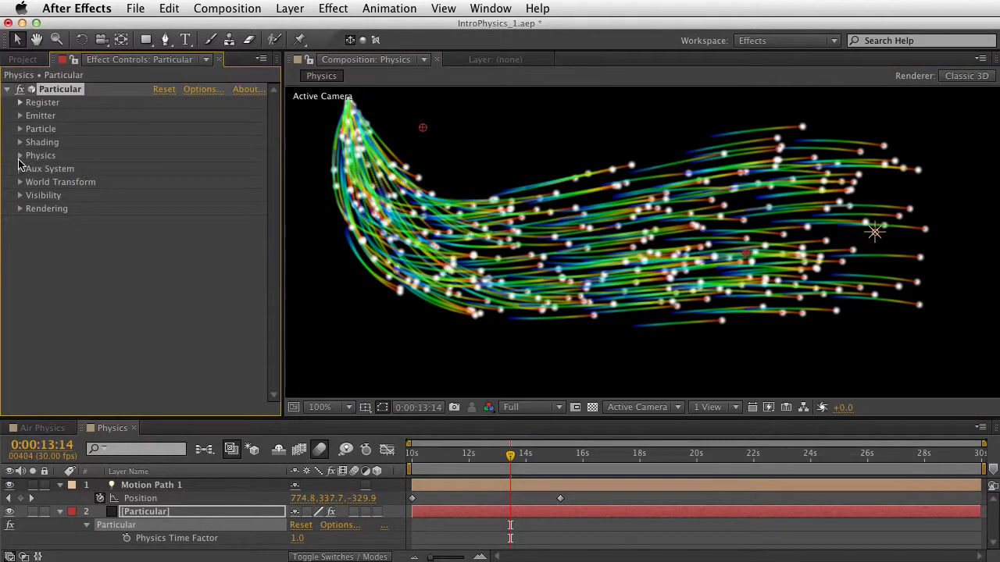
left_click(19, 156)
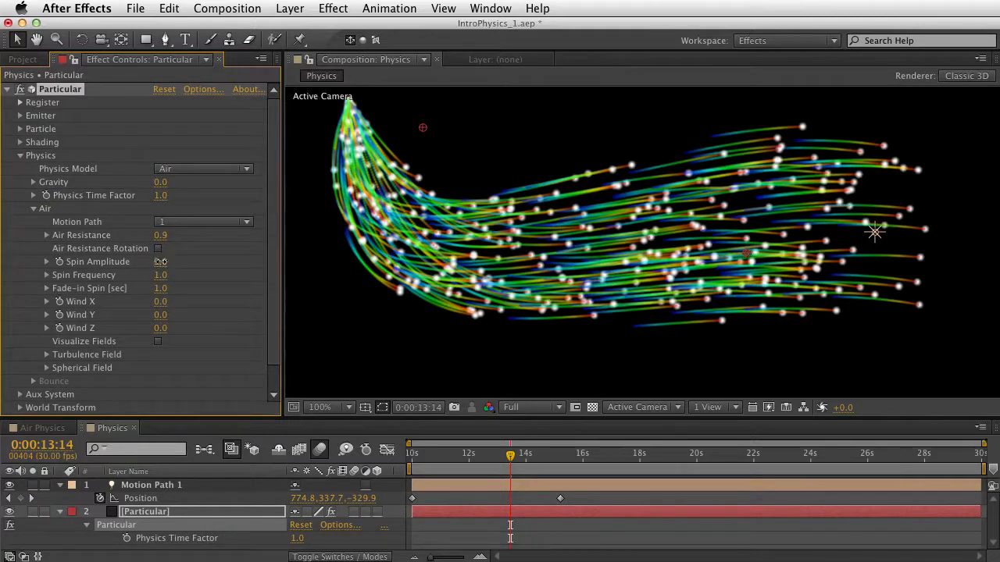
left_click_drag(160, 262, 211, 255)
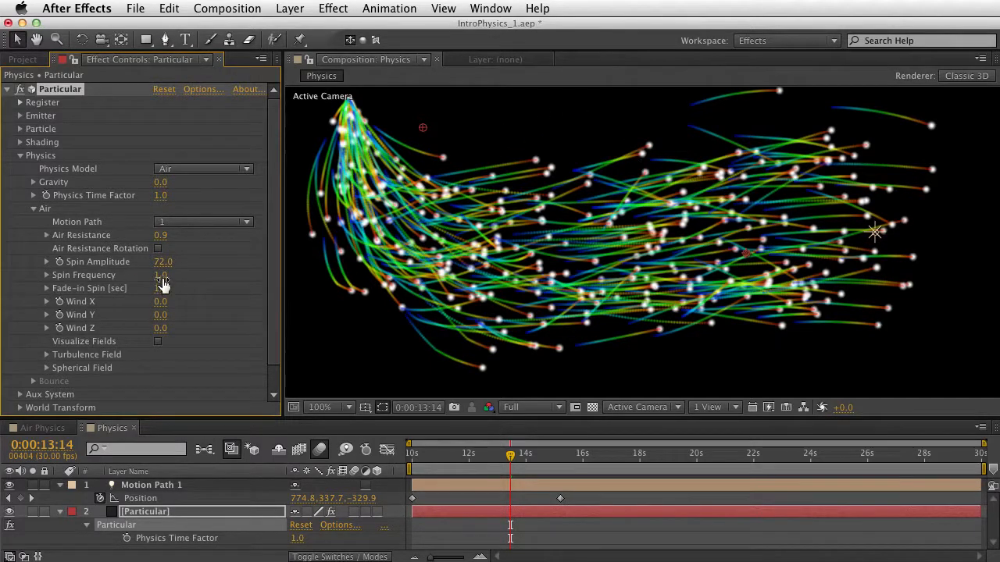
left_click_drag(162, 278, 203, 276)
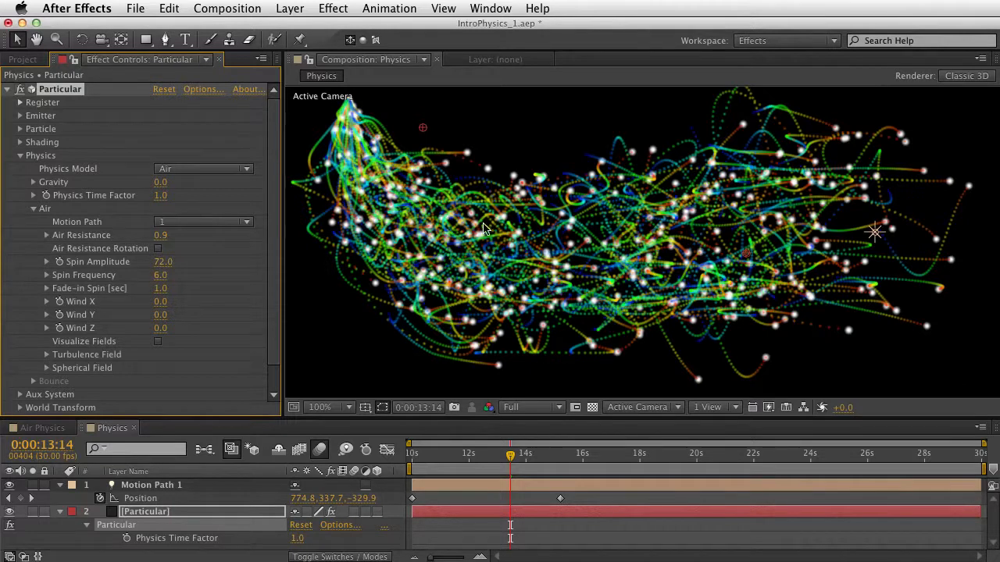
- Inspect the curled trails at 200% magnification, lower the Spin Frequency to 3, and move the time to 0:00:13:15
scroll(483, 228, "up", 1)
key("space")
left_click_drag(496, 302, 547, 118)
left_click_drag(491, 229, 512, 256)
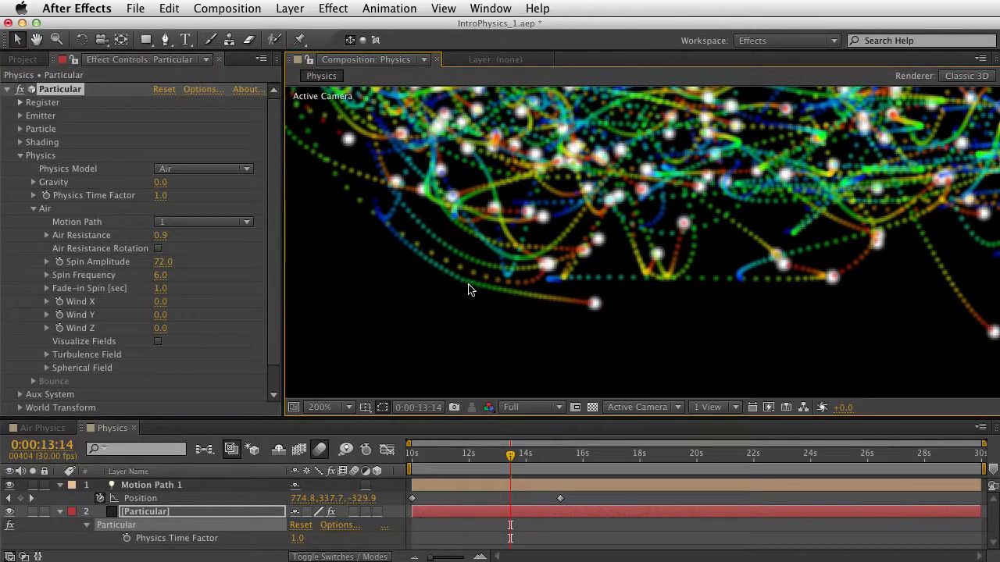
left_click_drag(527, 454, 505, 458)
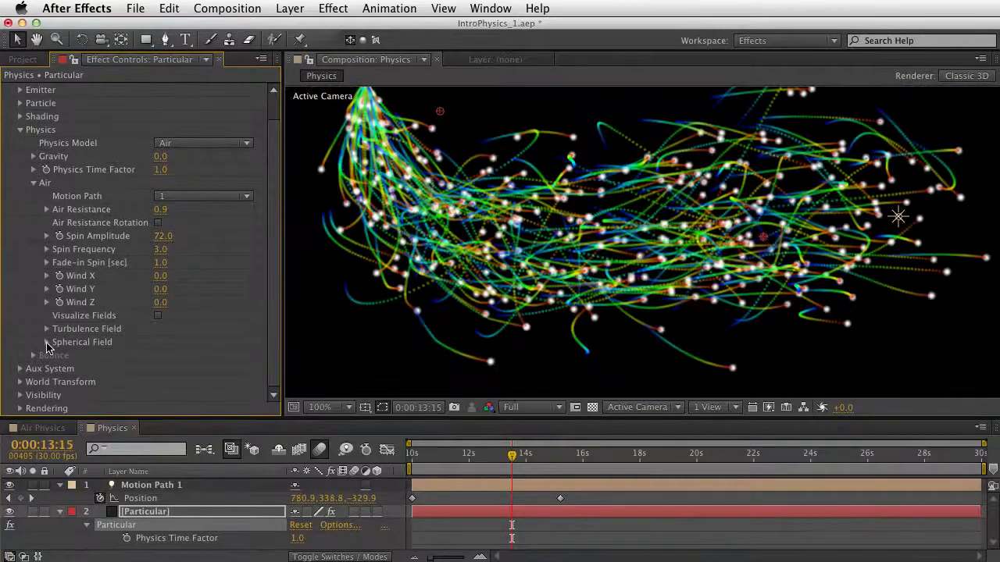
- Set the Spherical Field's Strength to 100 and Radius to 240, with Visualize Fields turned on
left_click(47, 343)
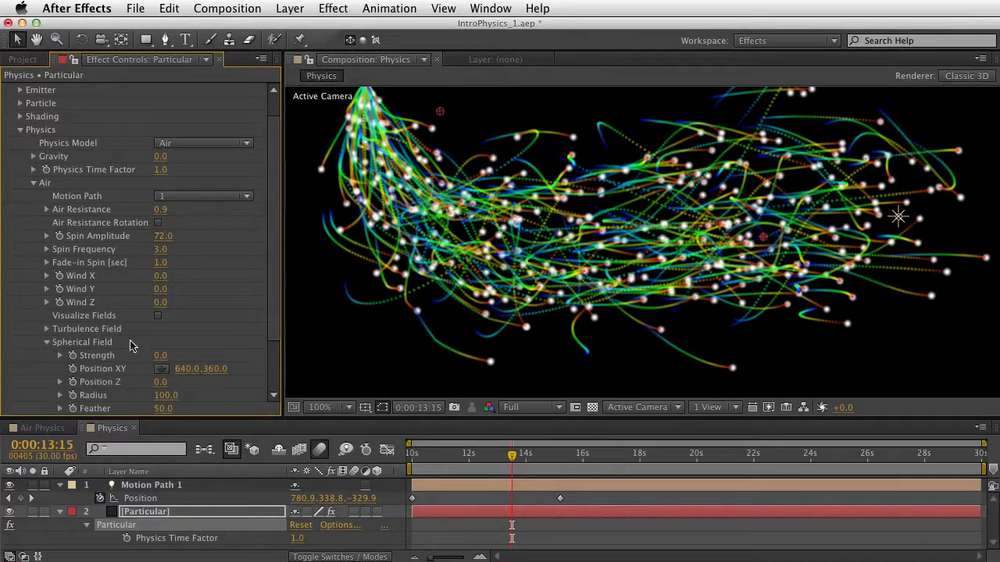
scroll(131, 345, "down", 3)
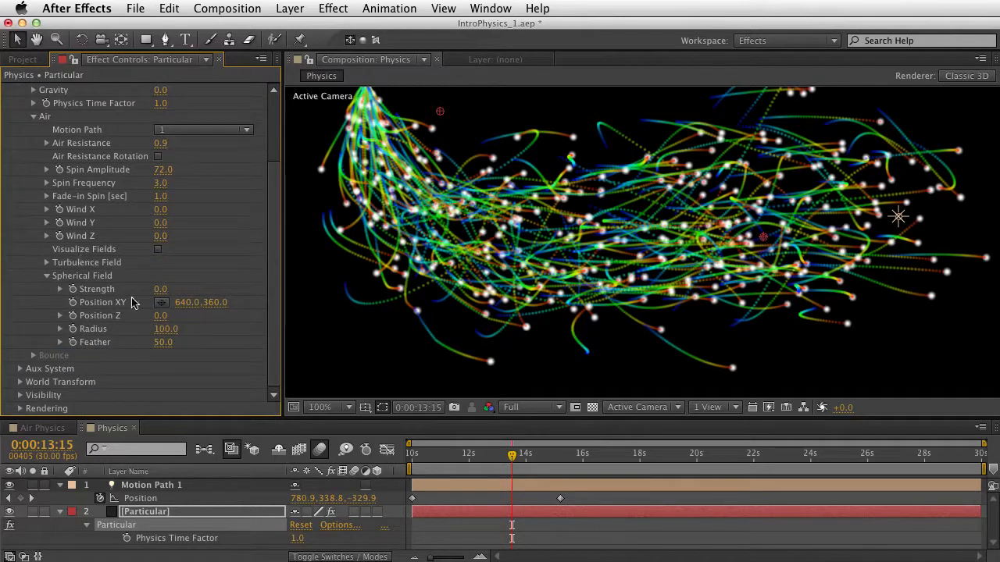
left_click_drag(160, 289, 267, 292)
left_click(158, 250)
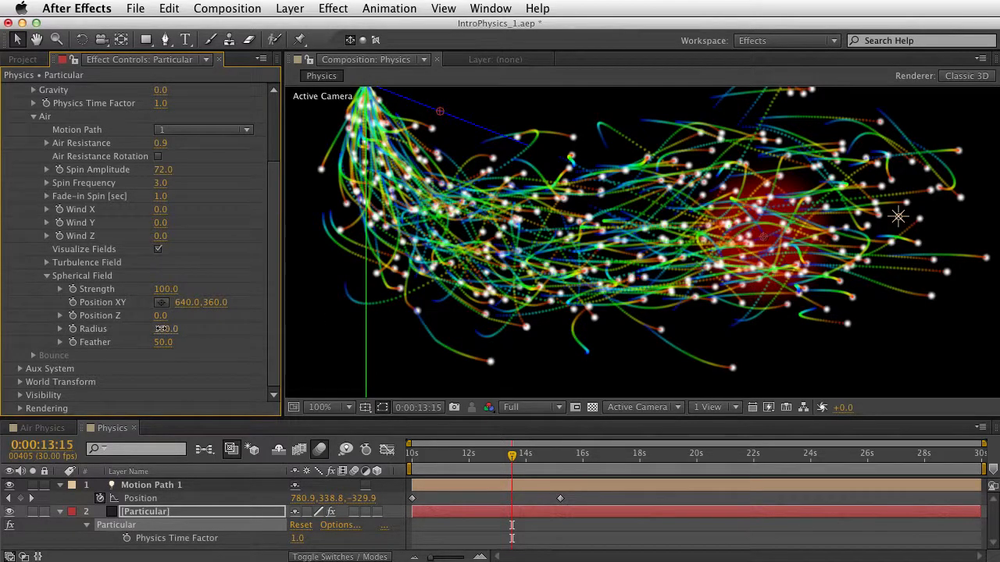
left_click_drag(163, 329, 166, 328)
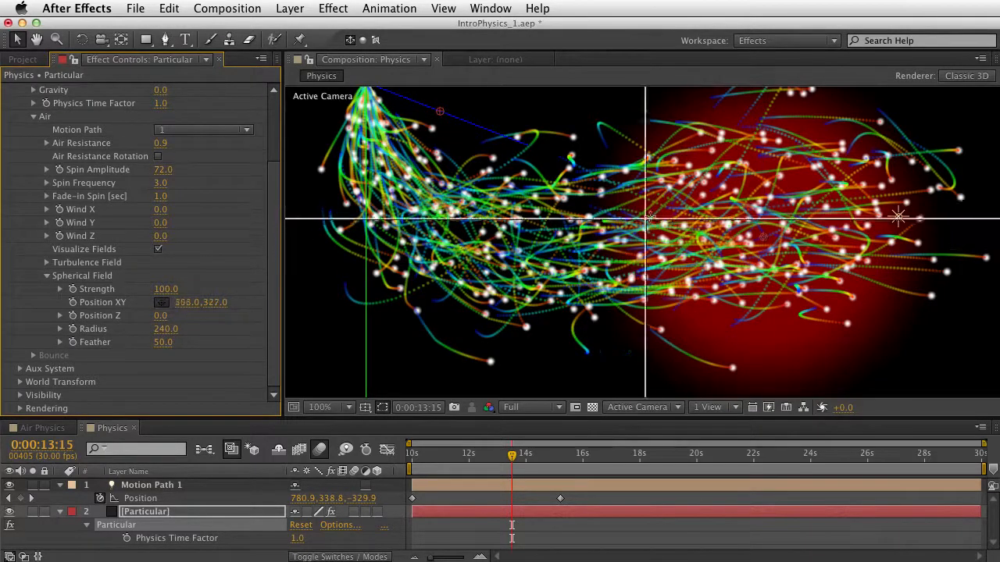
- Place the Spherical Field at Position XY 459, 347 and Z -360 with Radius 130, and scrub to 0:00:12:03 to preview it
left_click(161, 302)
left_click(621, 232)
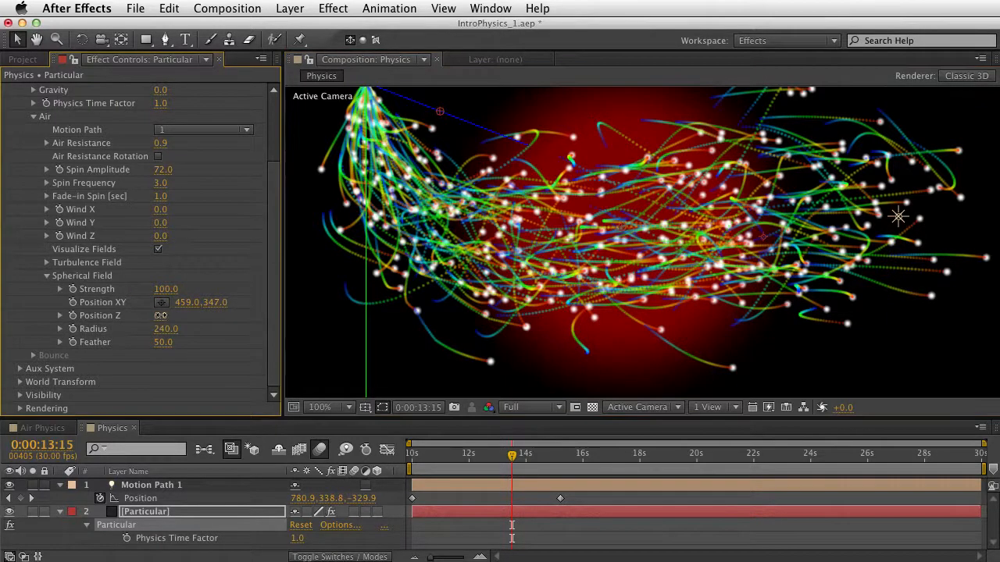
mouse_move(164, 315)
left_mouse_down()
mouse_move(143, 324)
mouse_move(158, 335)
mouse_move(173, 329)
left_mouse_up()
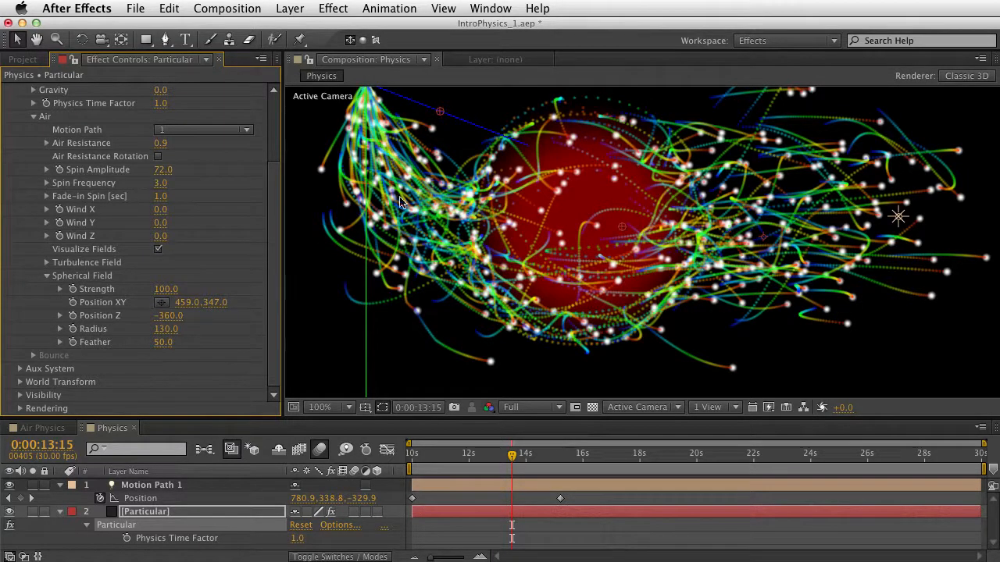
left_click_drag(434, 468, 471, 473)
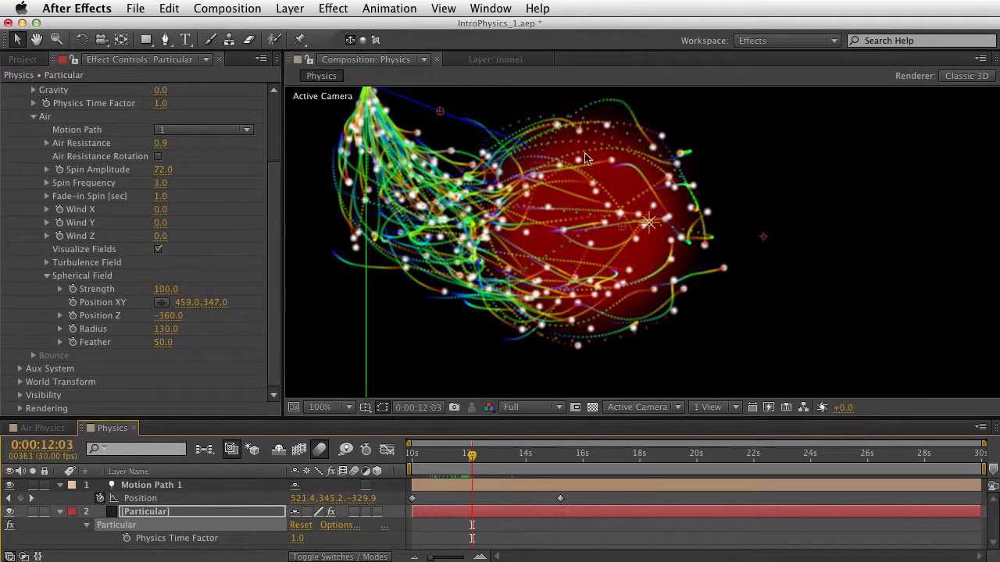
- Try Spherical Field Strength values of -60 and 49 to compare attracting and repelling the particles
left_click(163, 291)
left_click_drag(163, 291, 68, 318)
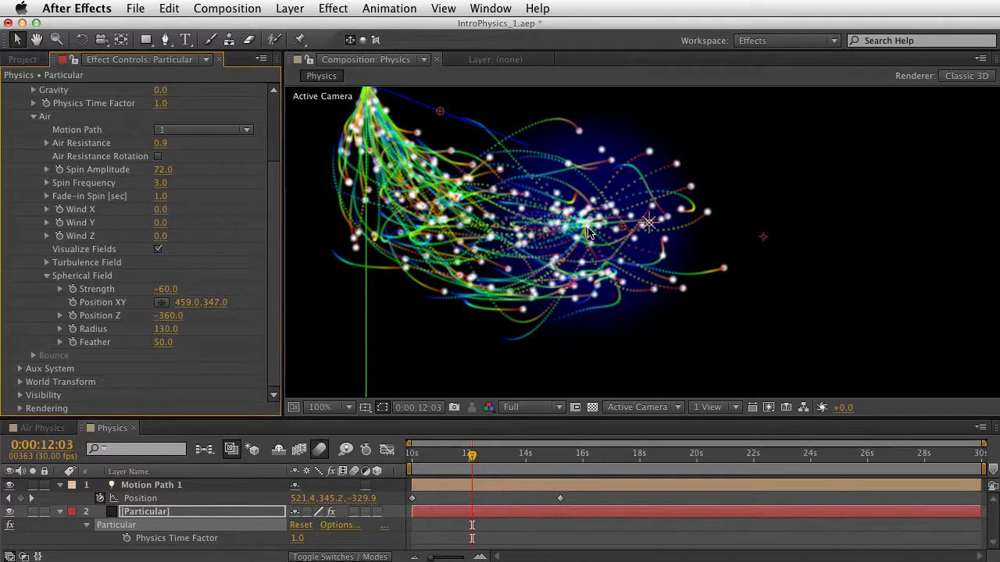
left_click_drag(175, 290, 328, 290)
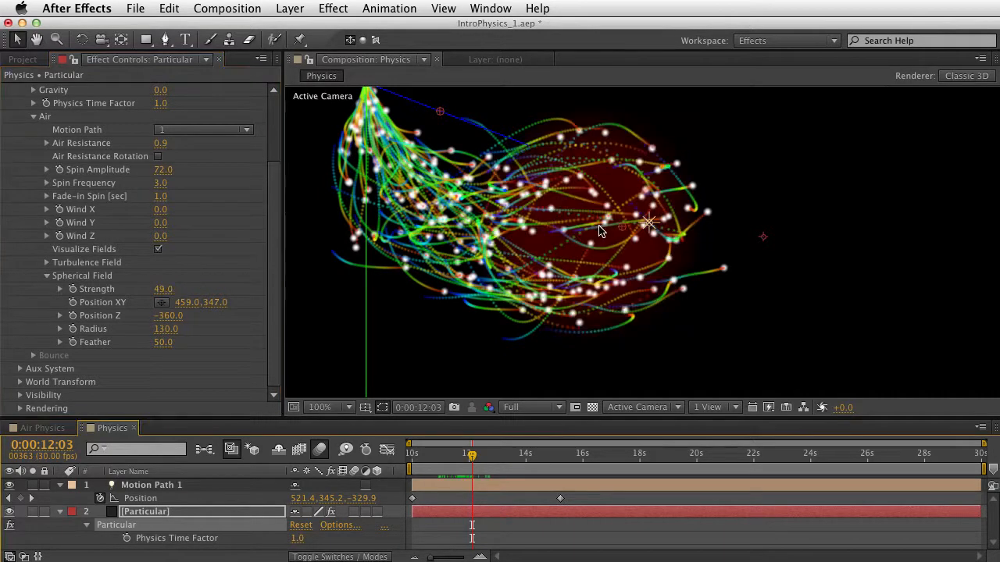
- Set the Spherical Field's Strength to 0
left_click(47, 276)
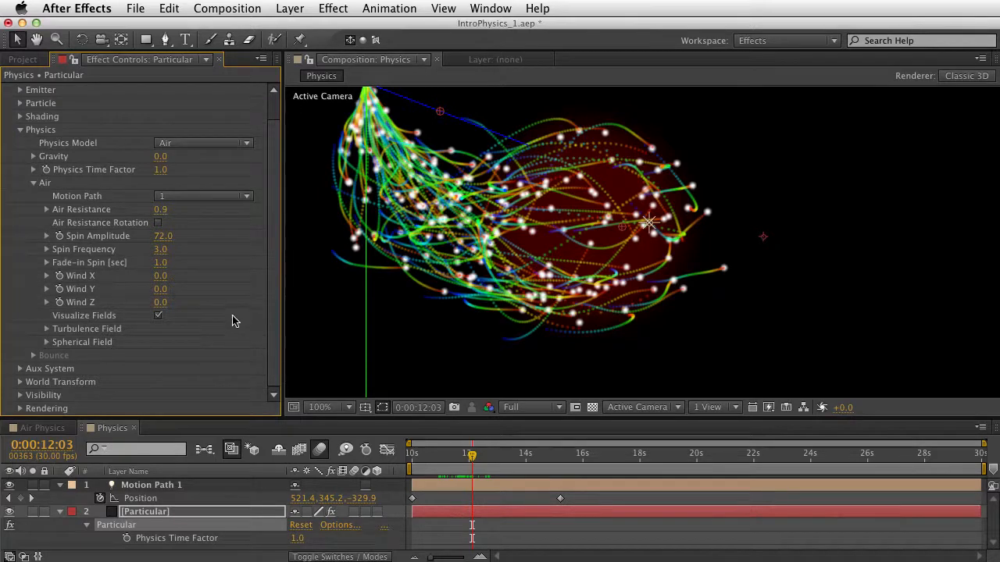
left_click(47, 344)
left_click(161, 355)
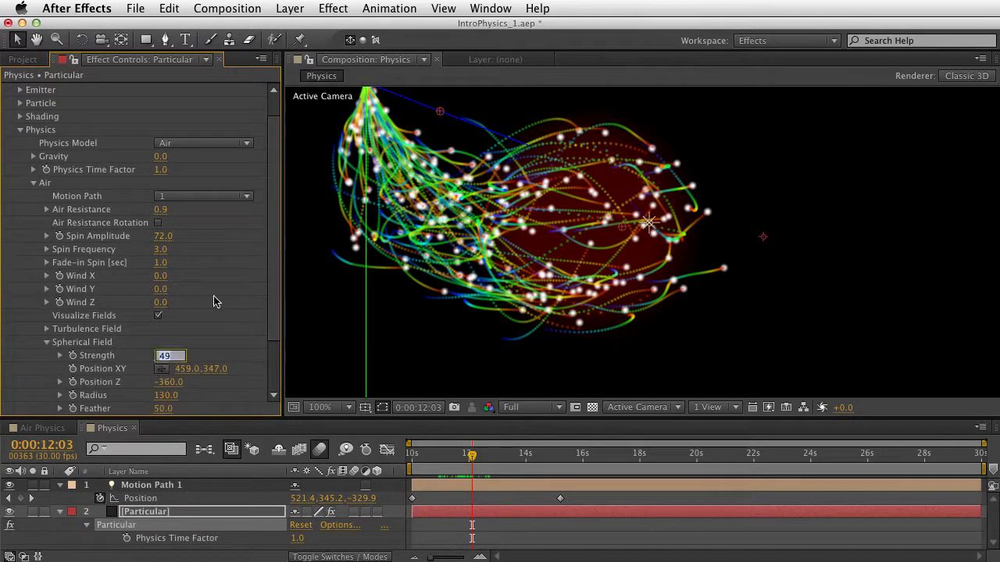
type("0")
key("Return")
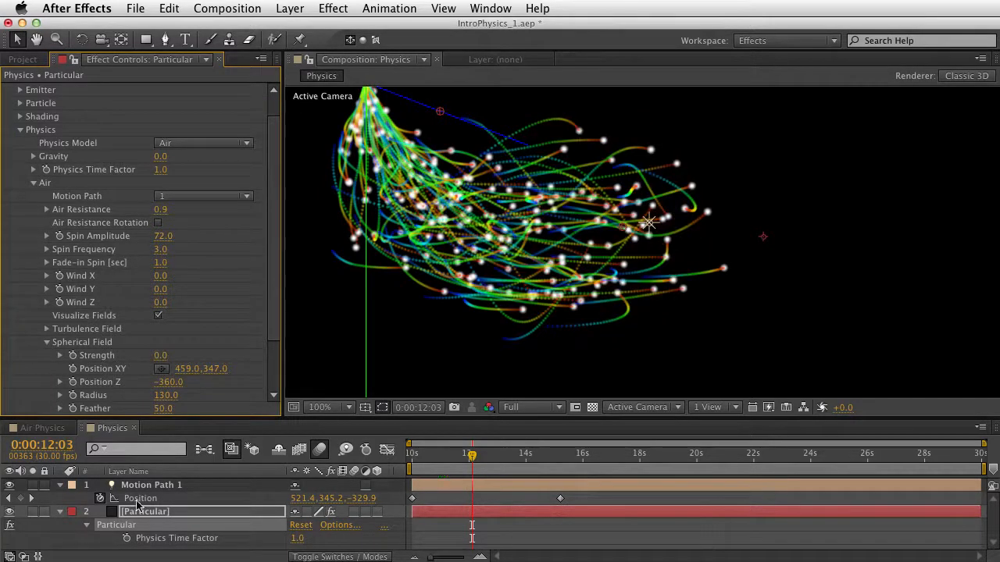
- Collapse the Spherical Field group and expand the Turbulence Field group to review its parameters
left_click(47, 342)
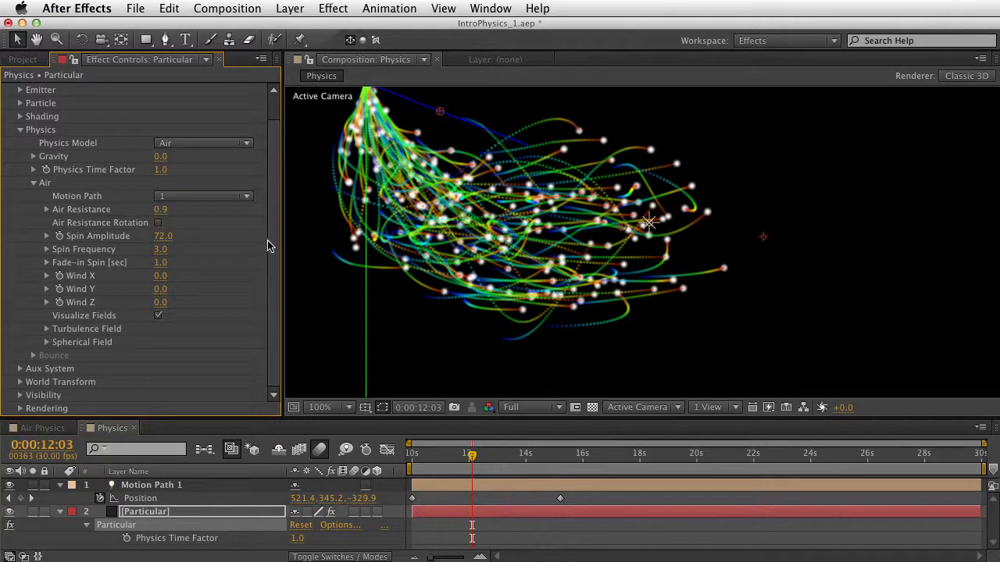
left_click(47, 335)
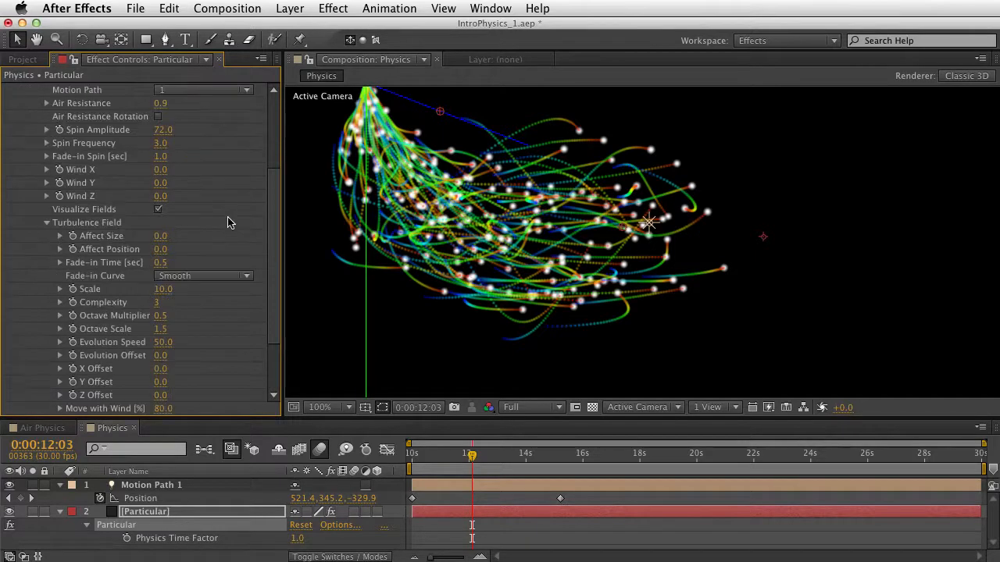
scroll(276, 236, "down", 3)
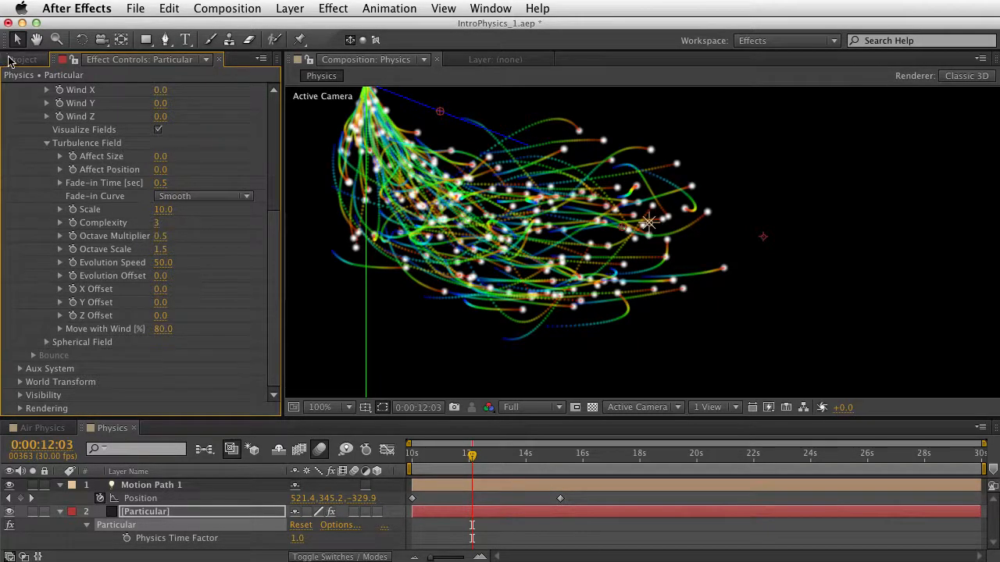
scroll(264, 267, "up", 3)
scroll(264, 267, "down", 1)
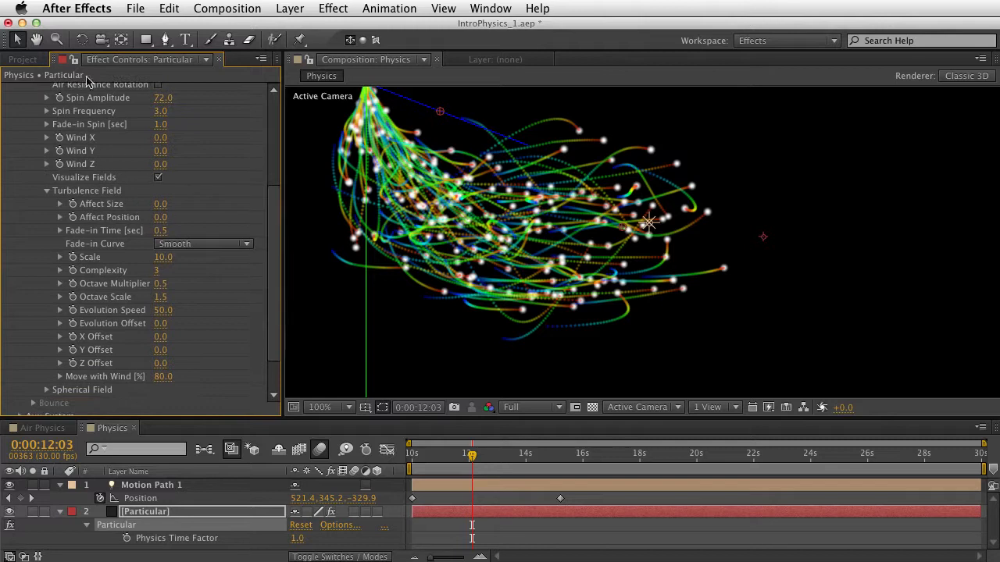
- Open the Fractal Noise composition and show the Fractal Noise effect settings of the first Noise layer
left_click(23, 59)
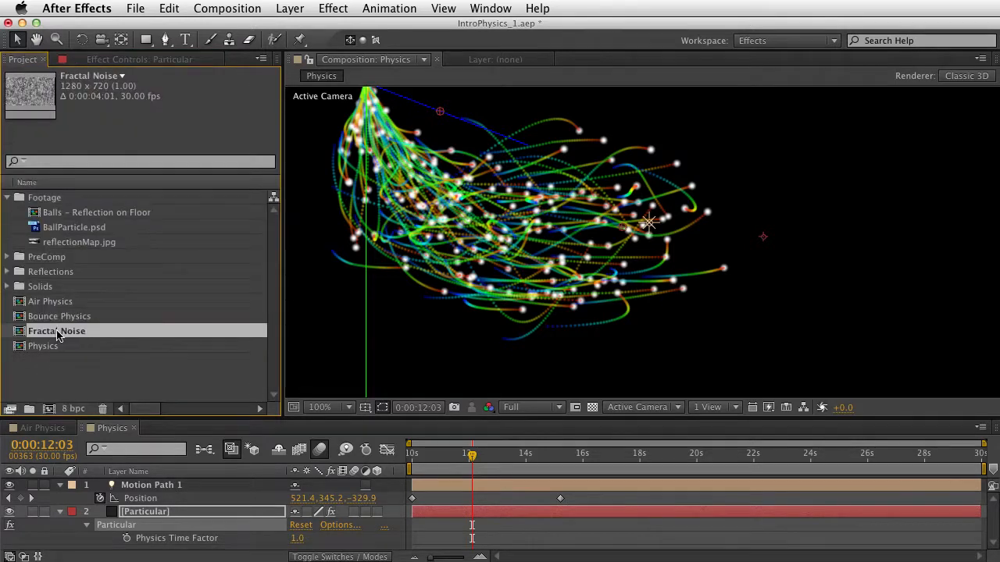
double_click(60, 334)
left_click(100, 498)
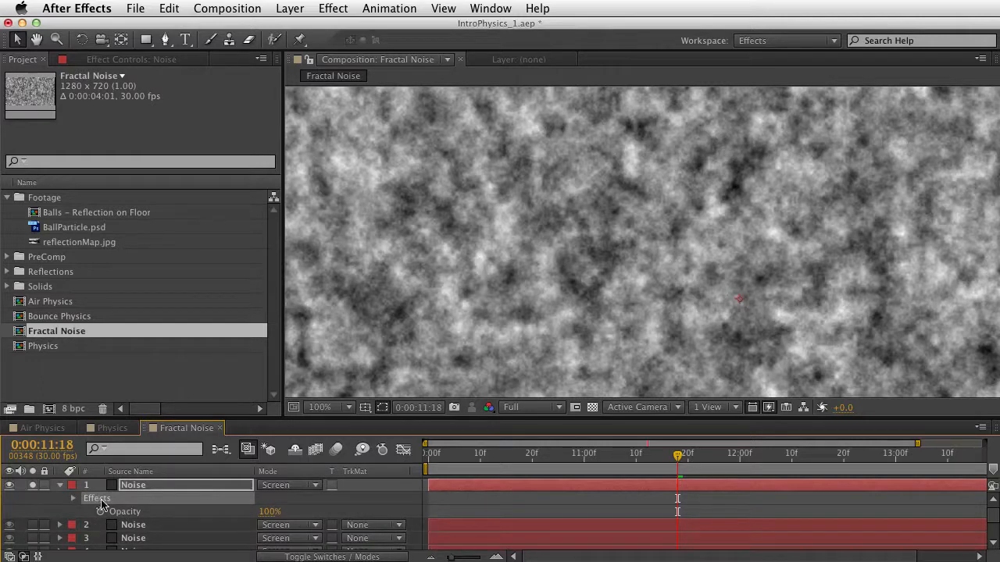
left_click(98, 500)
double_click(123, 512)
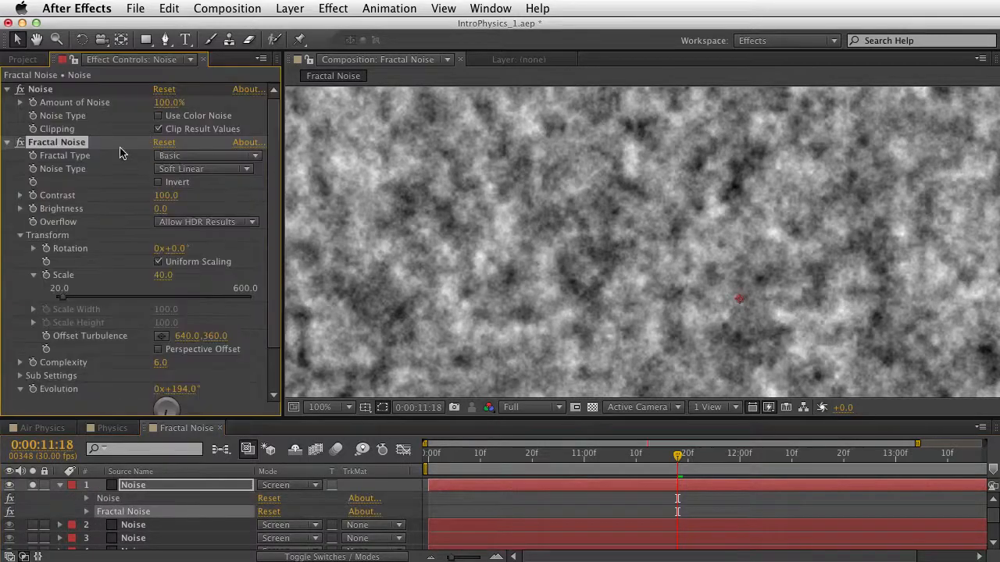
- Look through the Noise & Grain effects category for Fractal Noise without applying anything
left_click(338, 8)
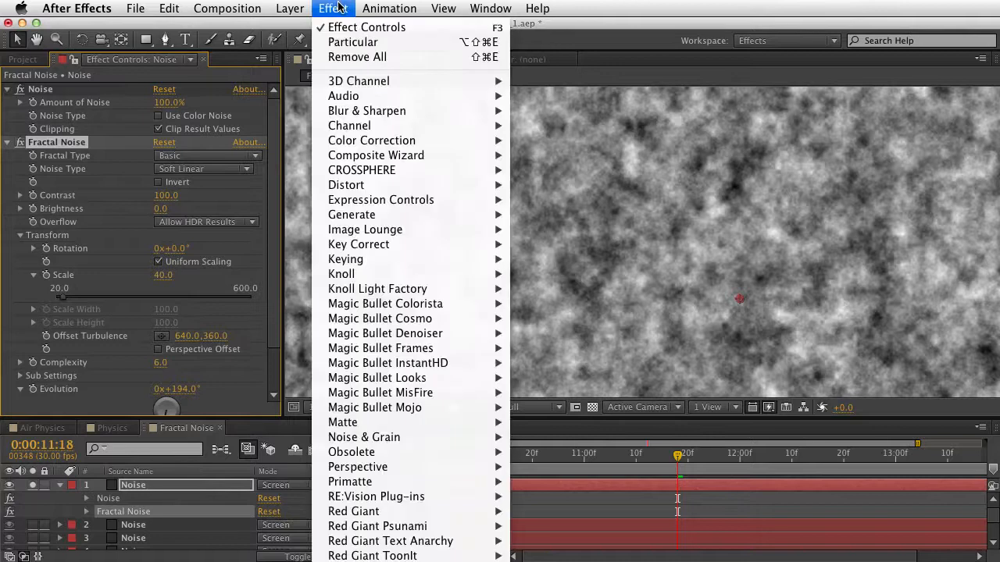
mouse_move(454, 442)
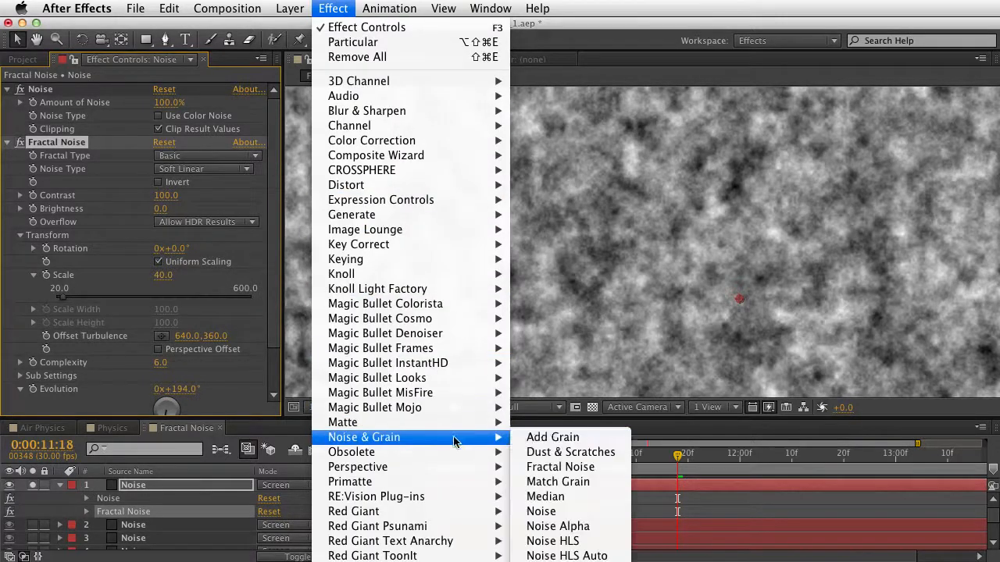
left_click(570, 112)
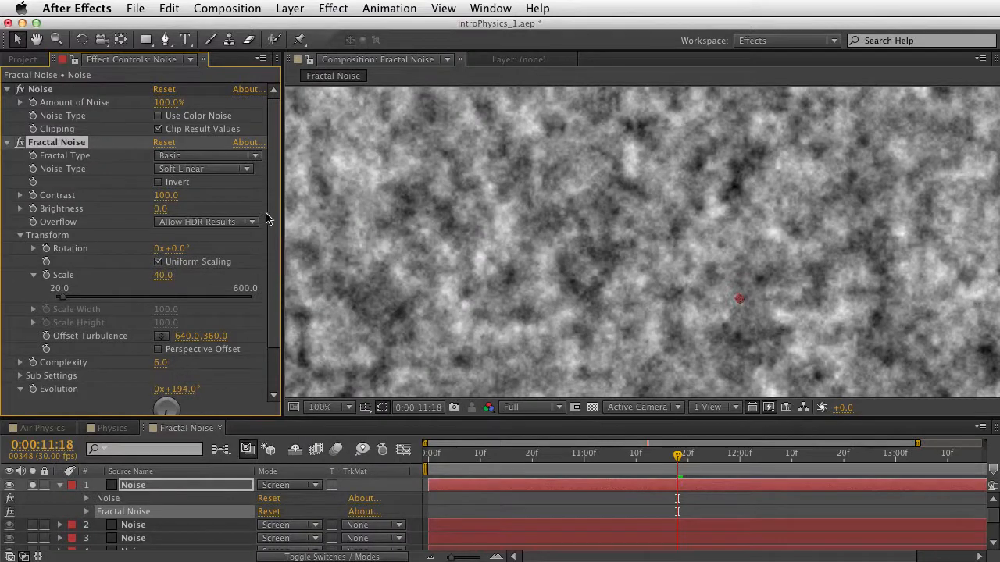
- Set Fractal Noise to Evolution 216°, Scale 56 and Complexity 6.1, leaving the Contrast at 100
scroll(270, 223, "down", 3)
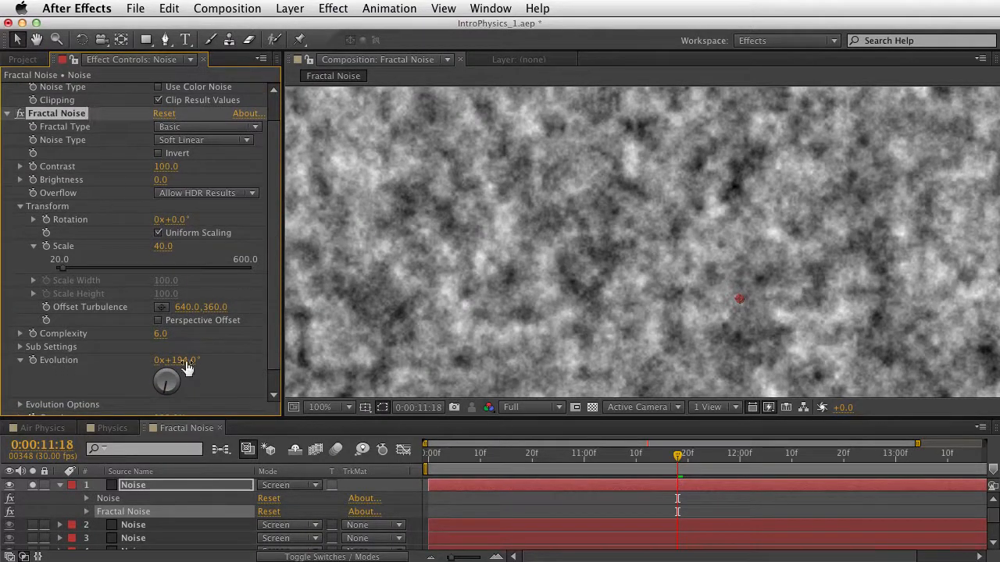
mouse_move(185, 361)
left_mouse_down()
mouse_move(214, 358)
mouse_move(157, 355)
mouse_move(180, 357)
left_mouse_up()
left_click_drag(162, 246, 158, 219)
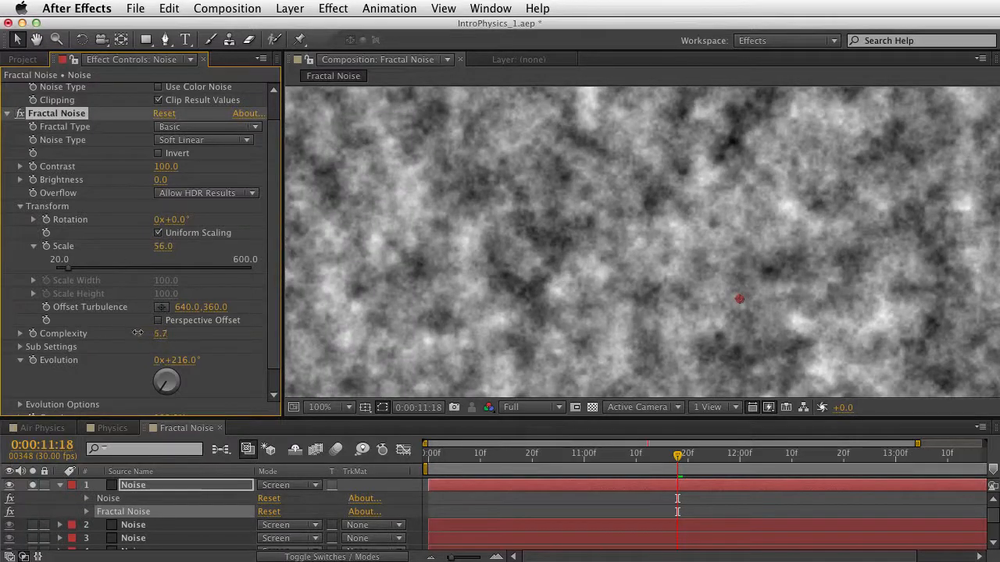
left_click_drag(61, 335, 3, 349)
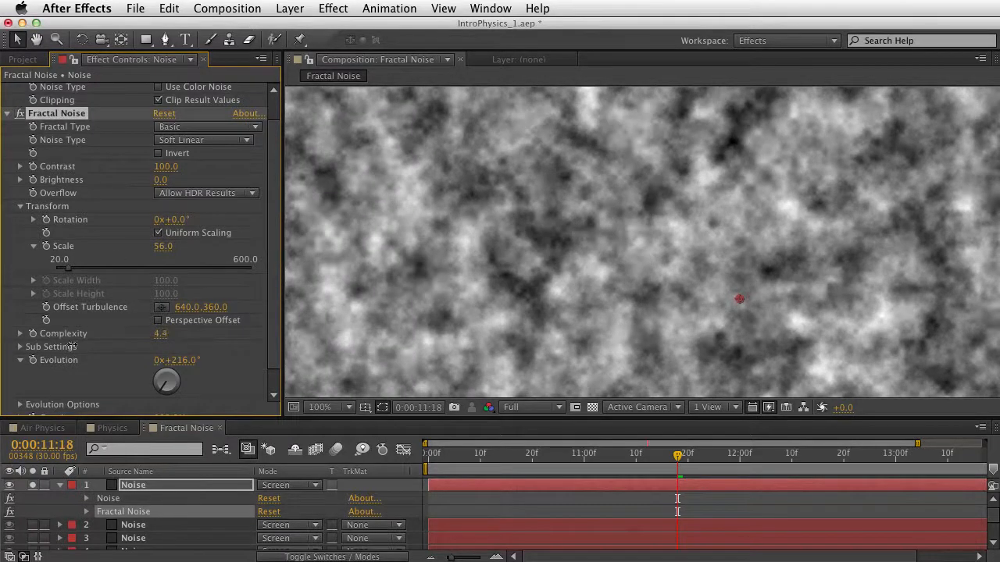
left_click_drag(72, 346, 176, 336)
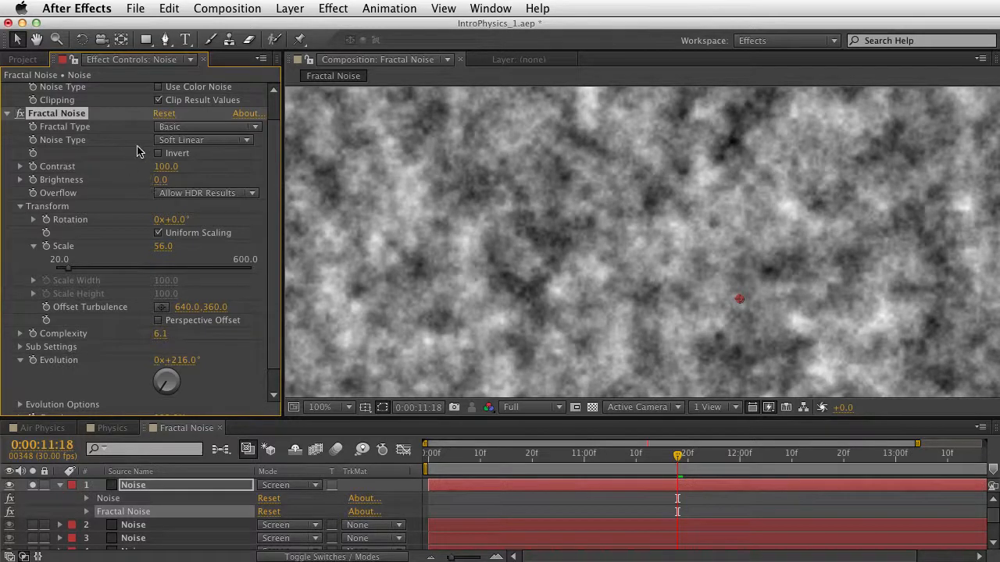
left_click_drag(170, 167, 145, 165)
key("super+z")
- Disable the Fractal Noise effect on the first Noise layer, unsolo that layer and collapse its properties
left_click(21, 114)
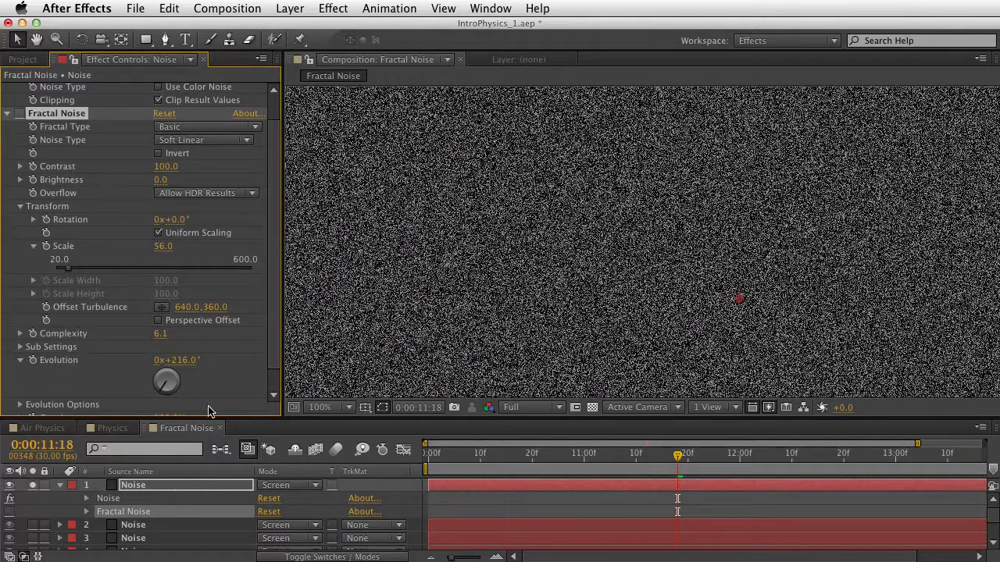
left_click(33, 486)
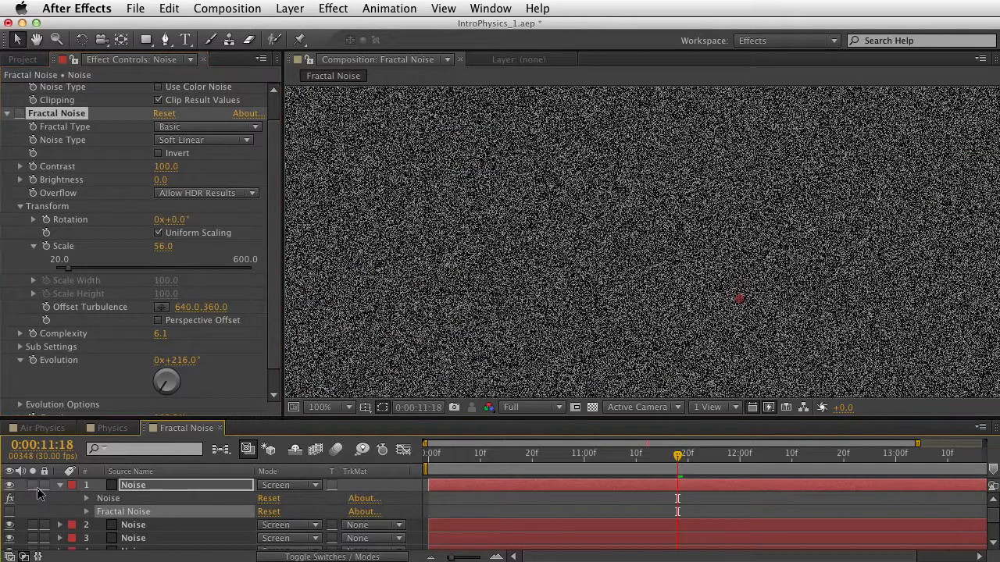
left_click(10, 485)
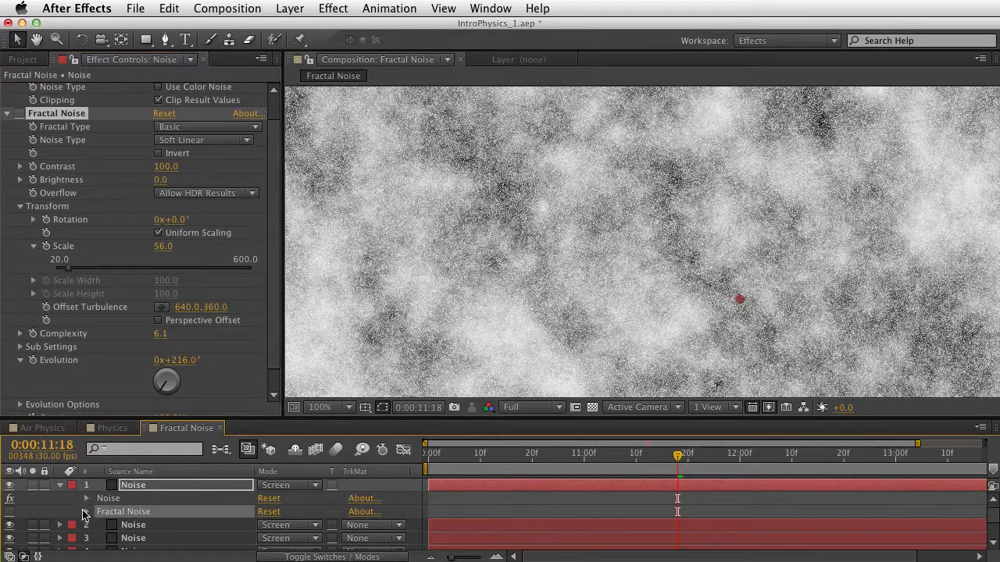
left_click(60, 487)
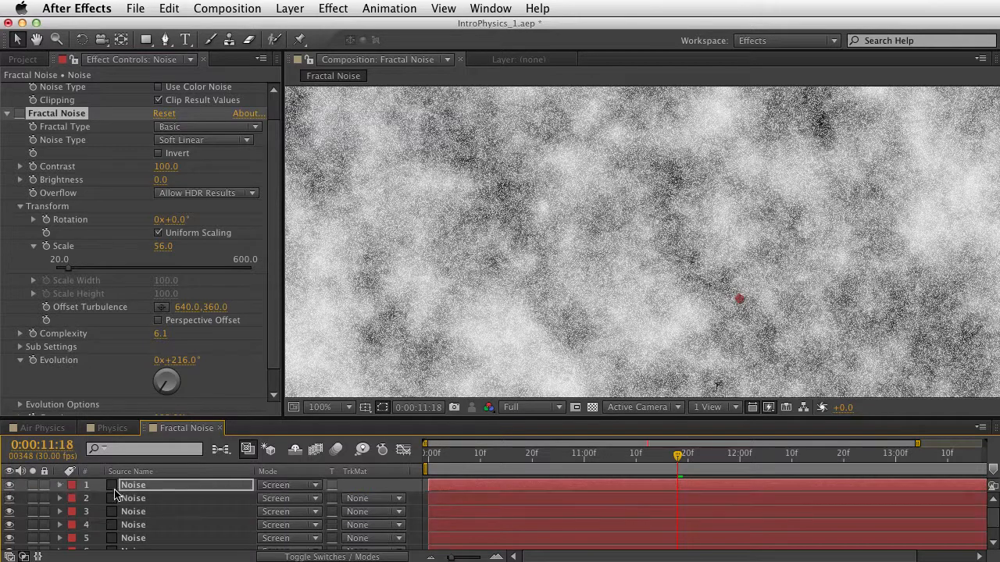
- Hide Noise layers 1 to 6 so that only layer 7 is displayed
key("space")
left_click_drag(148, 529, 117, 536)
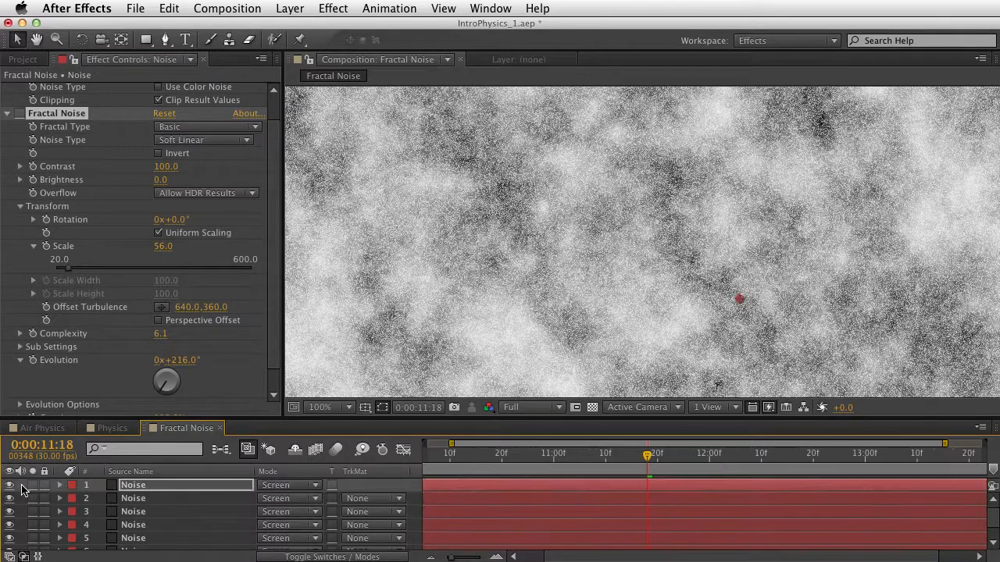
key("super+a")
left_click(10, 485)
key("space")
left_click_drag(128, 510, 140, 488)
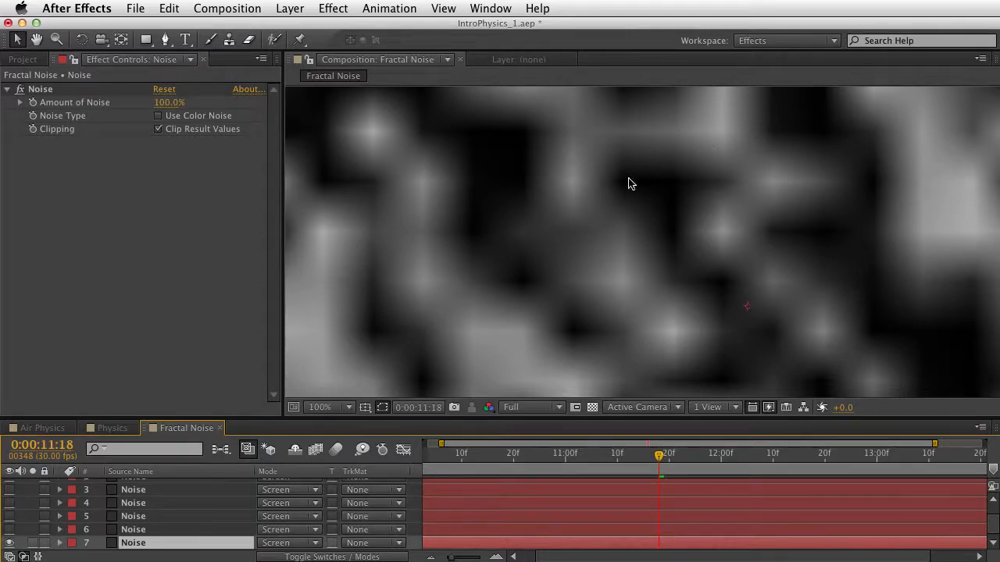
scroll(38, 531, "left", 1)
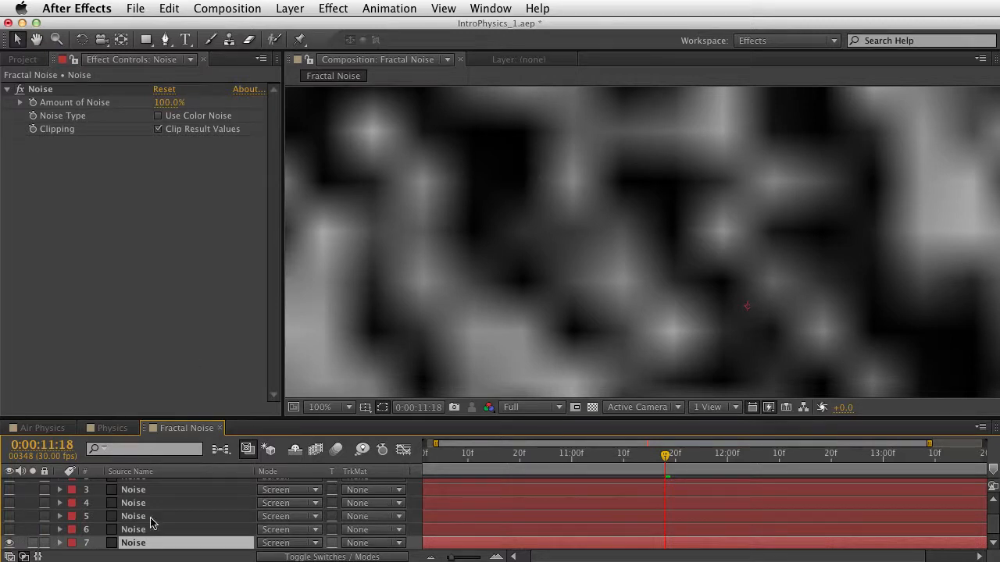
- Make Noise layer 6 visible and reveal the Scale property of layers 7 and 6
left_click(9, 530)
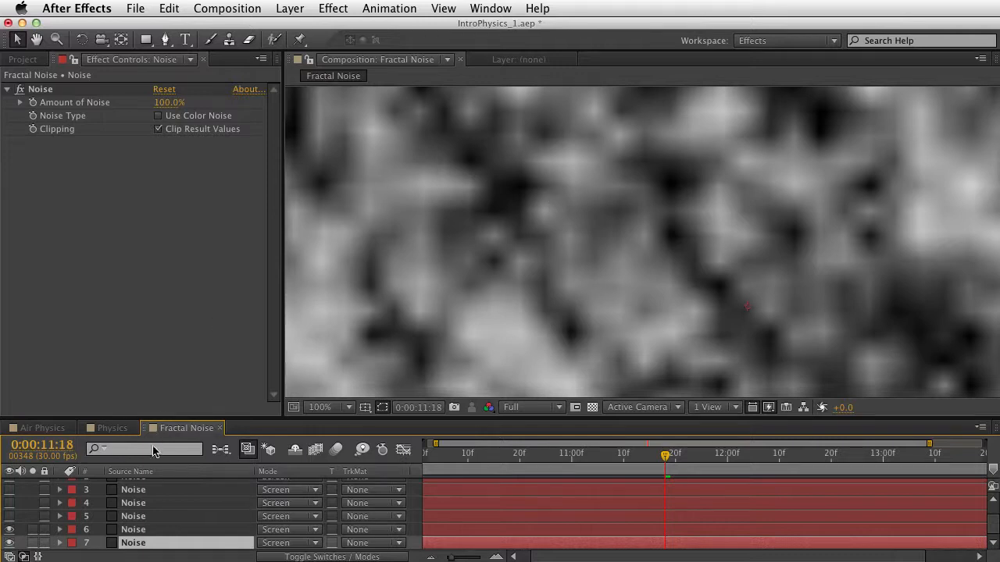
key("s")
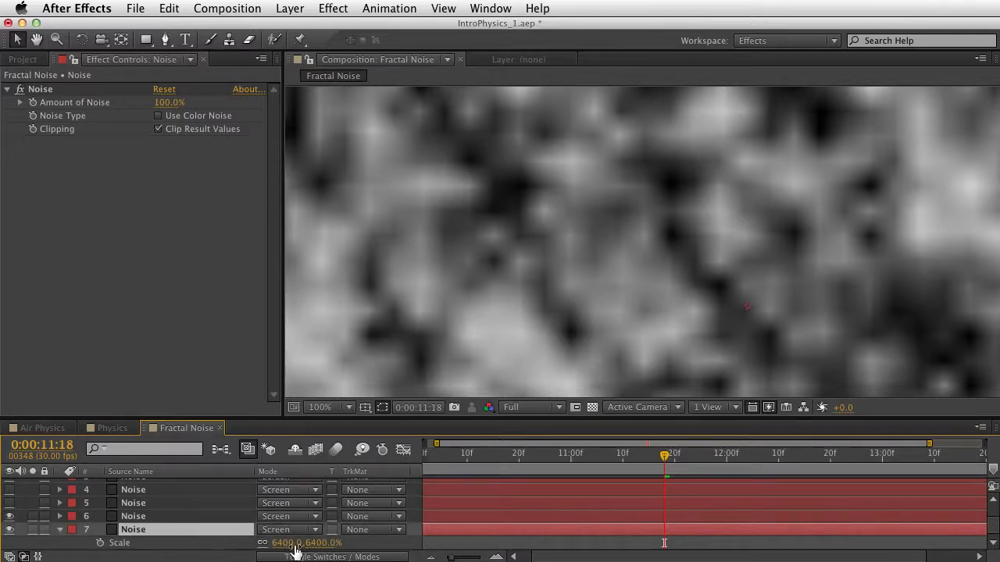
left_click(164, 518)
key("s")
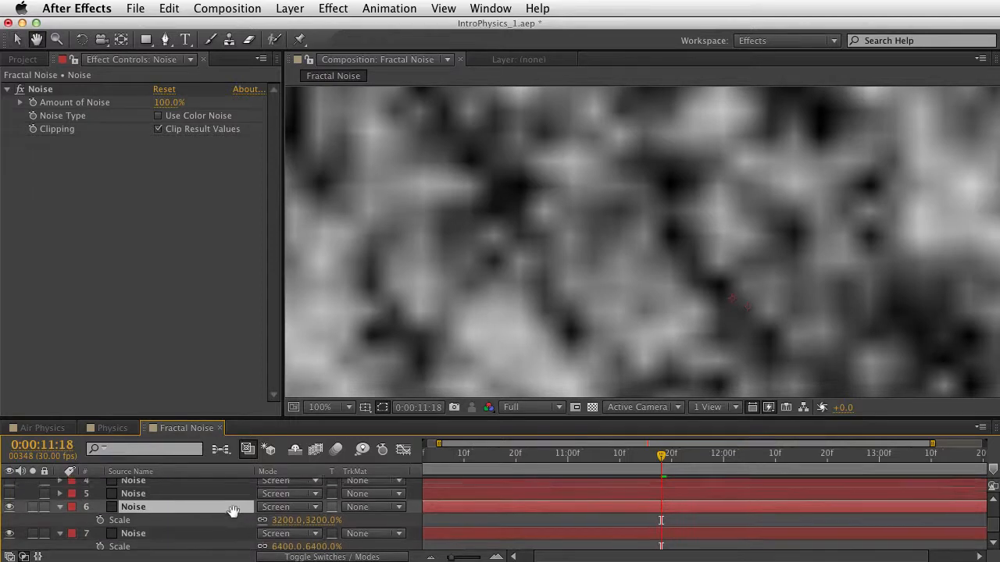
- Make Noise layer 5 visible and reveal its Scale property
scroll(178, 515, "up", 2)
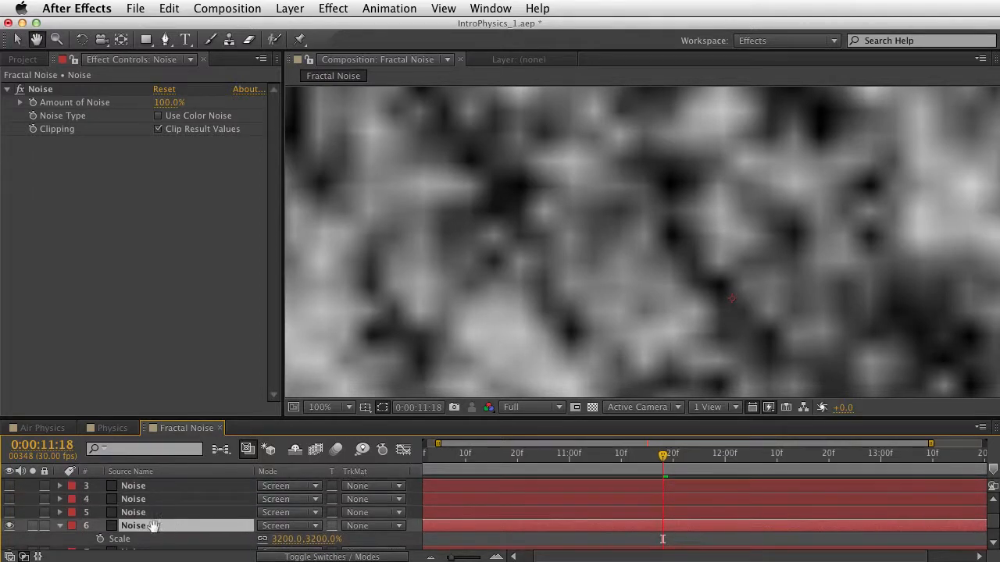
left_click(9, 512)
left_click(172, 511)
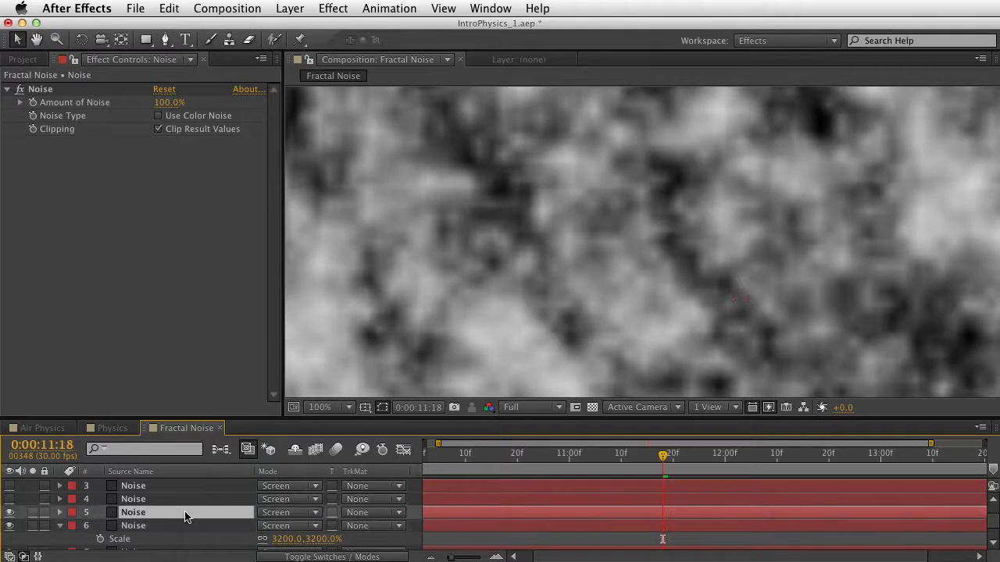
key("s")
left_click_drag(198, 514, 179, 540)
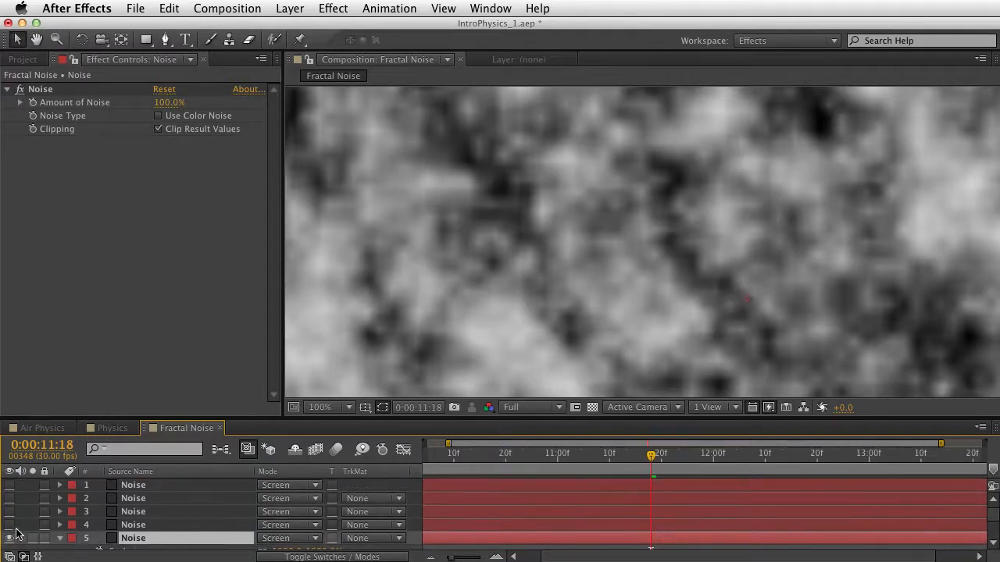
- Turn on the visibility of Noise layers 4, 3, 2 and 1 one after another
left_click(9, 525)
left_click(10, 512)
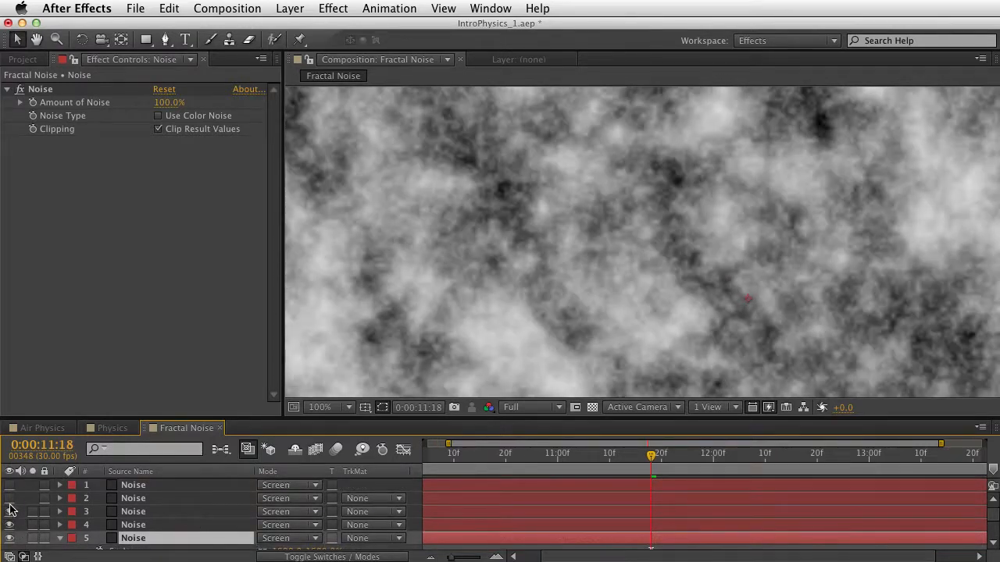
left_click(10, 498)
left_click(10, 485)
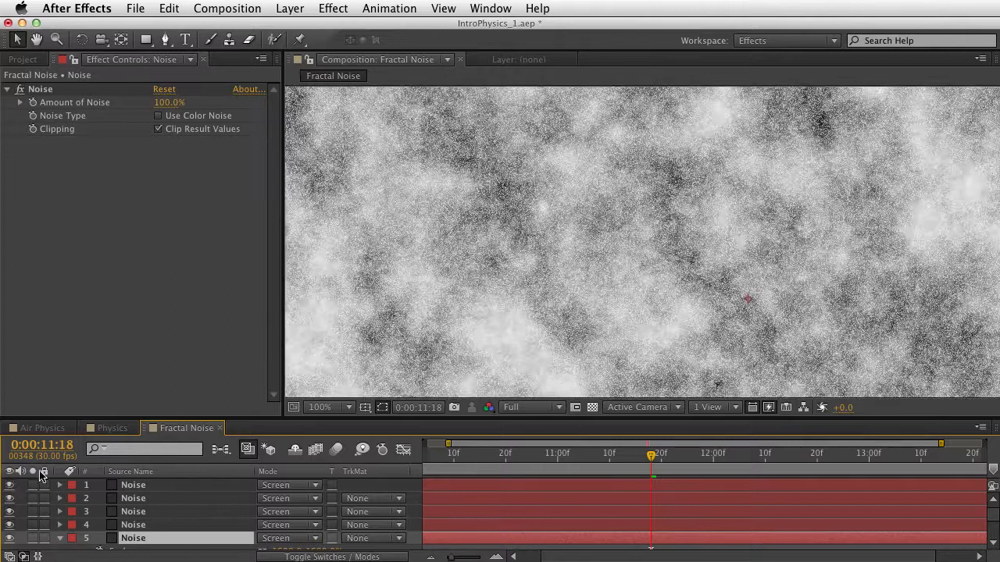
- Maximize the timeline and reveal the Opacity property of all seven Noise layers
key("grave")
left_click_drag(119, 298, 122, 110)
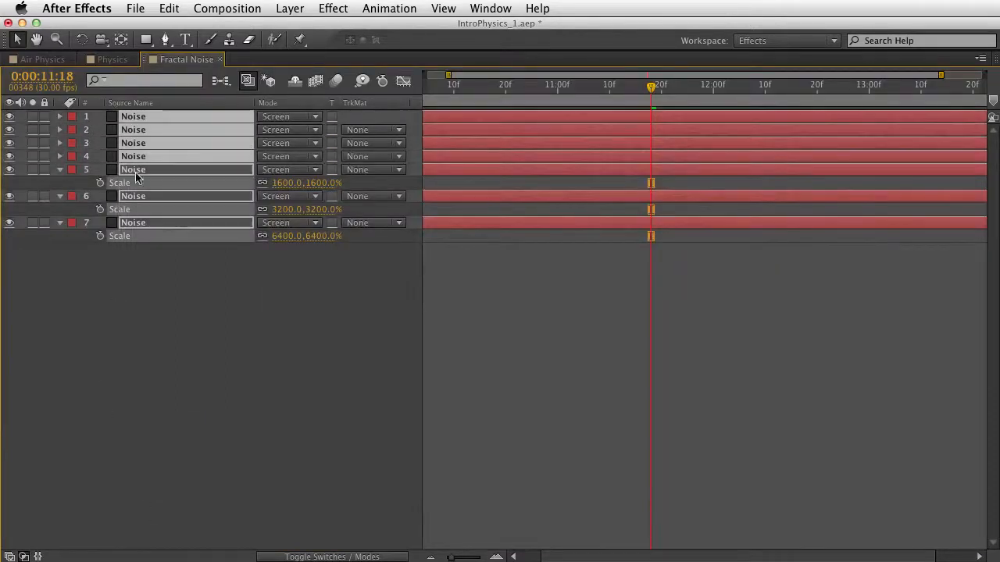
left_click(139, 327)
left_click_drag(175, 311, 144, 138)
left_click(153, 296)
left_click_drag(157, 316, 145, 123)
left_click(151, 313)
left_click_drag(199, 303, 191, 113)
key("t")
left_click(212, 368)
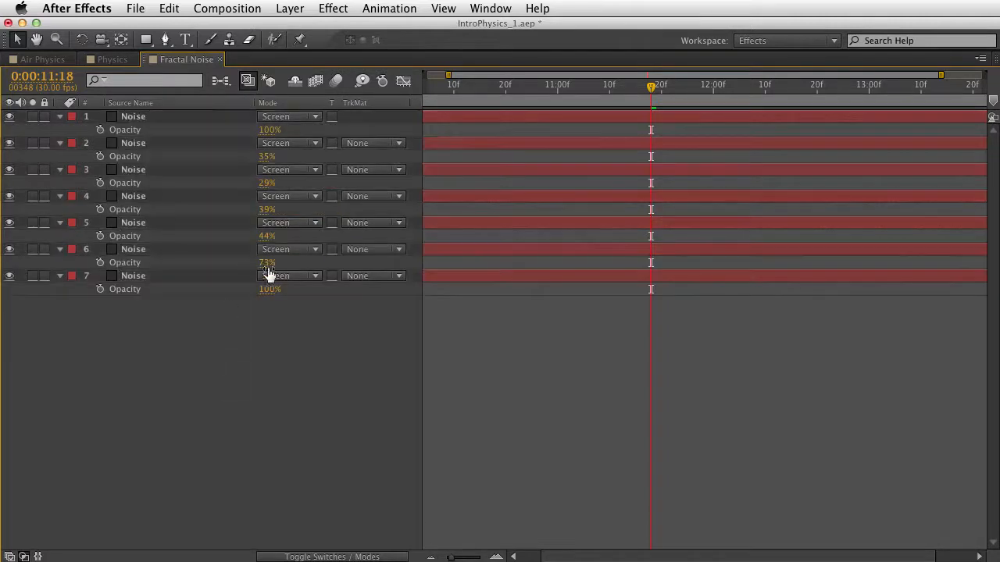
- Set the Opacity of Noise layer 5 to 35%
left_click(155, 275)
left_click(161, 251)
left_click_drag(265, 236, 259, 236)
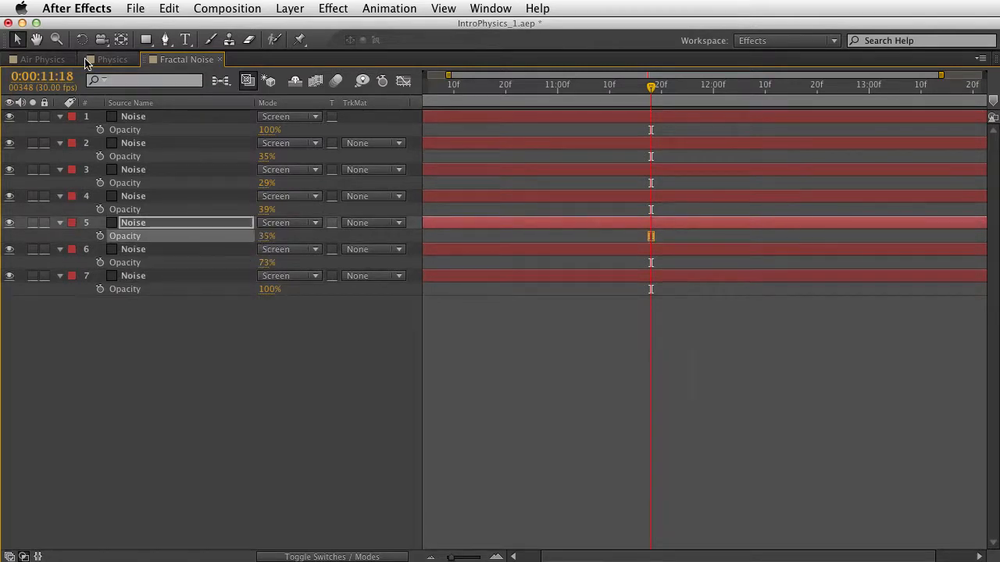
- Compare Particular's Turbulence Field settings in the Physics composition with the layered noise in the Fractal Noise composition
left_click(110, 60)
double_click(129, 156)
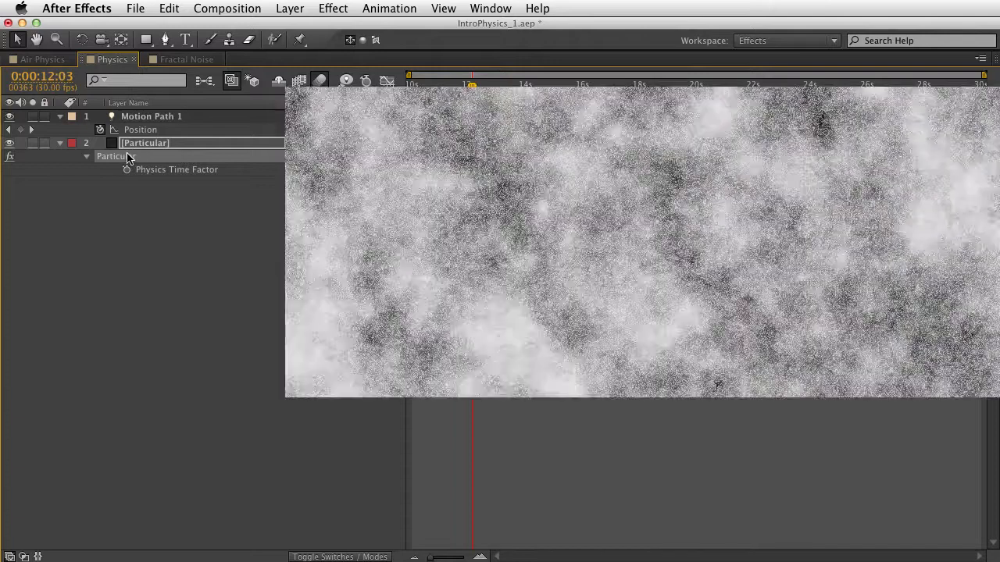
scroll(105, 289, "down", 4)
scroll(114, 270, "down", 4)
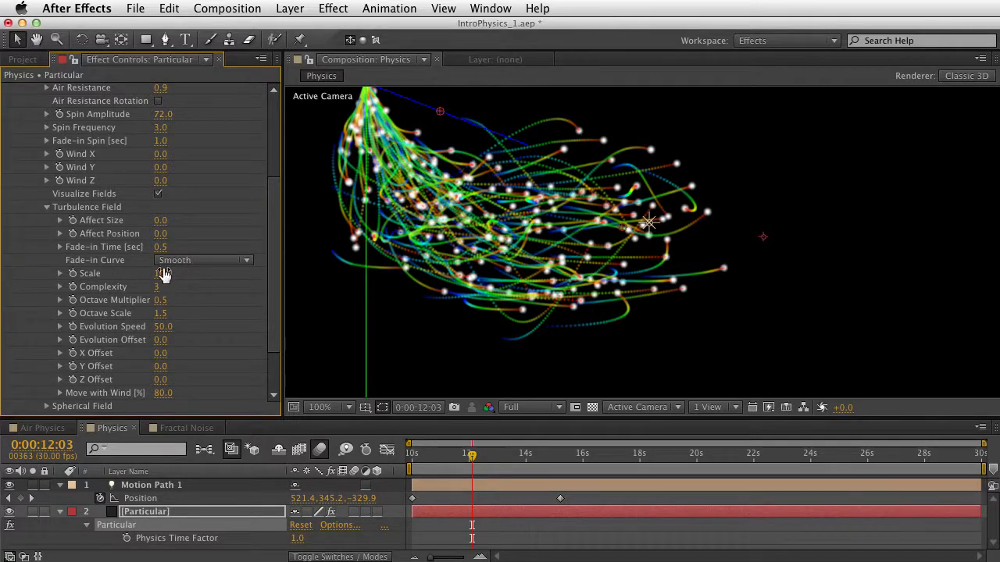
left_click(189, 427)
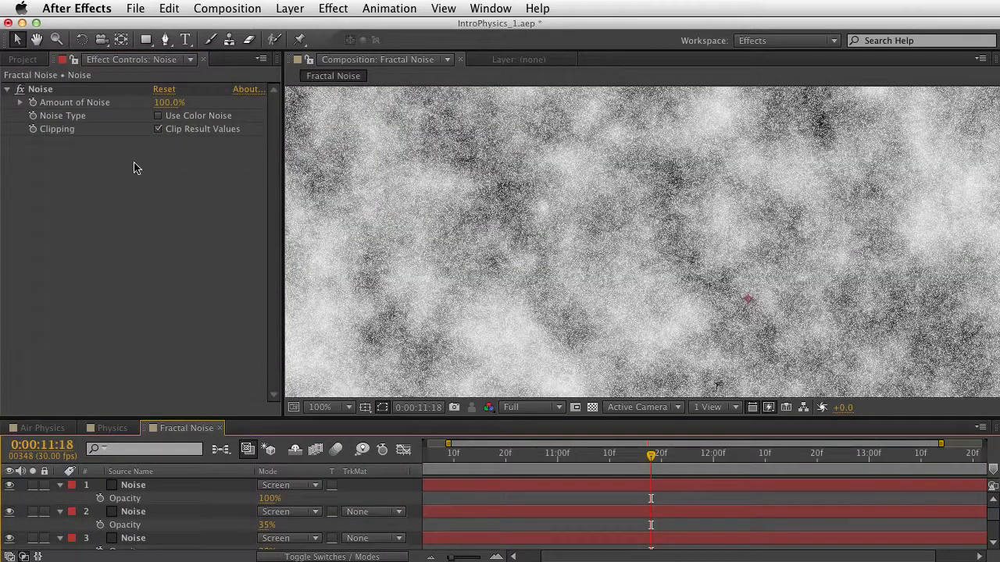
- Try a different Evolution Offset for Particular's Turbulence Field in the Physics composition and undo the change
key("space")
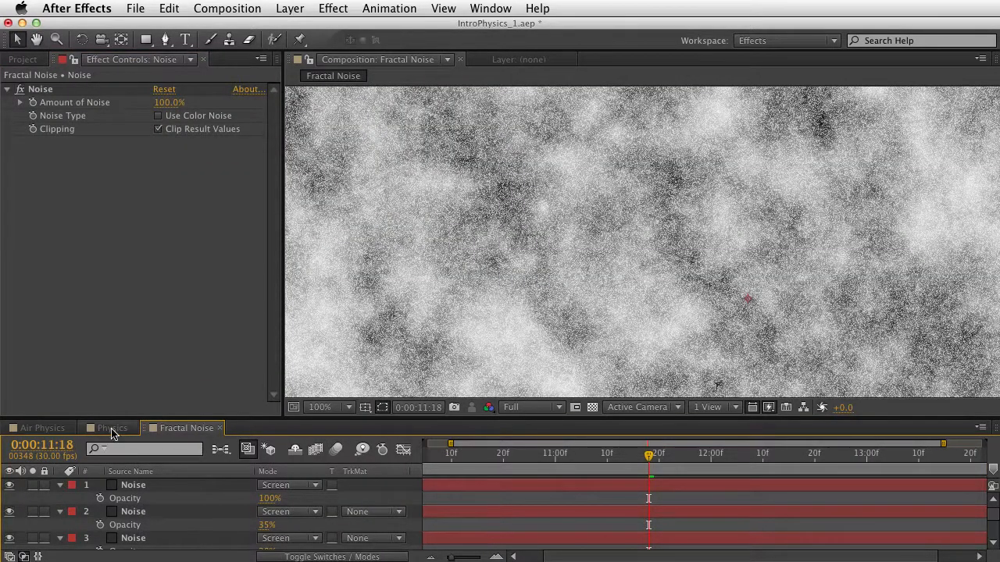
left_click(111, 428)
scroll(159, 219, "down", 5)
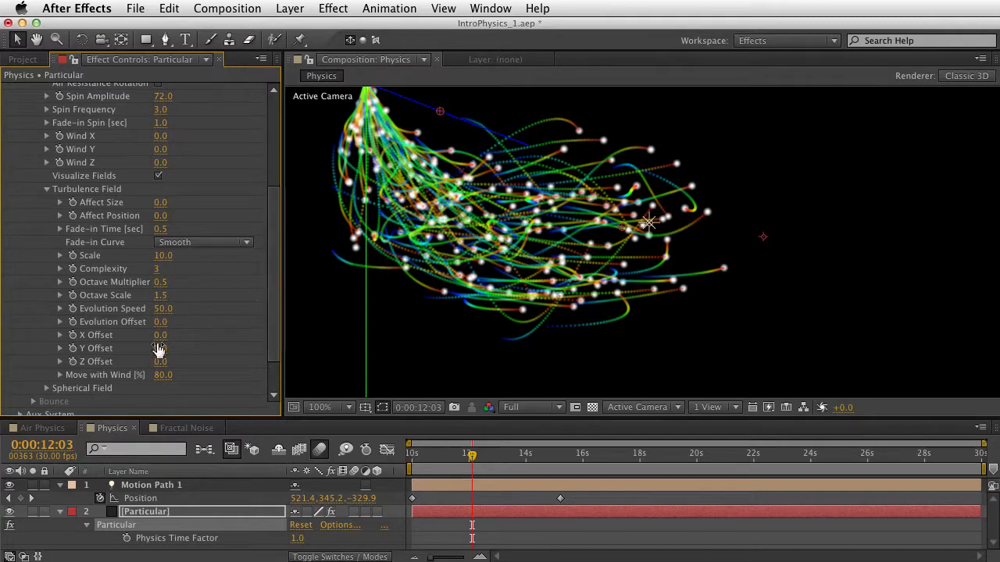
left_click_drag(160, 322, 181, 318)
key("super+z")
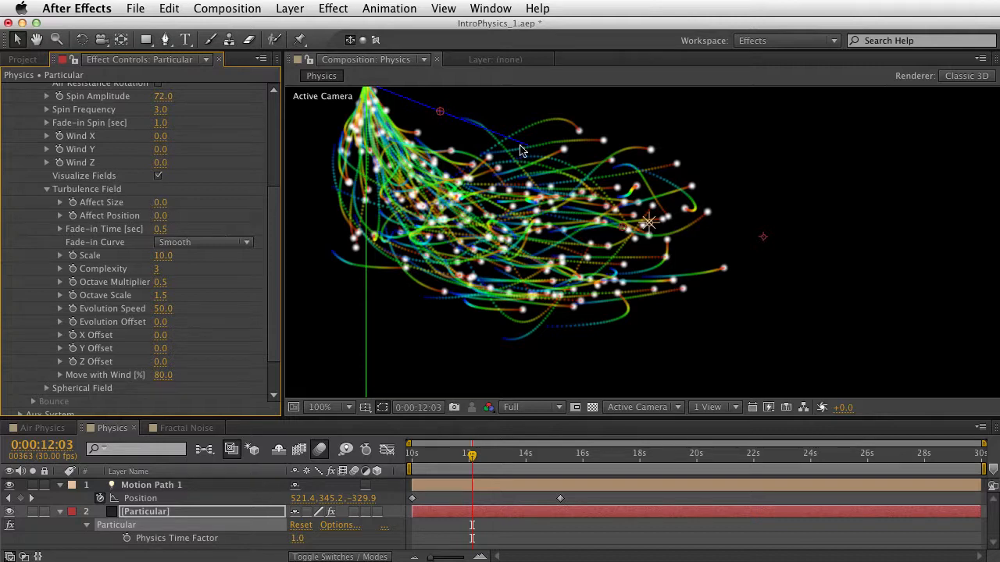
- In the Fractal Noise composition, set the top Noise layer's Opacity to 40% and select all other Noise layers with their properties collapsed
left_click(174, 429)
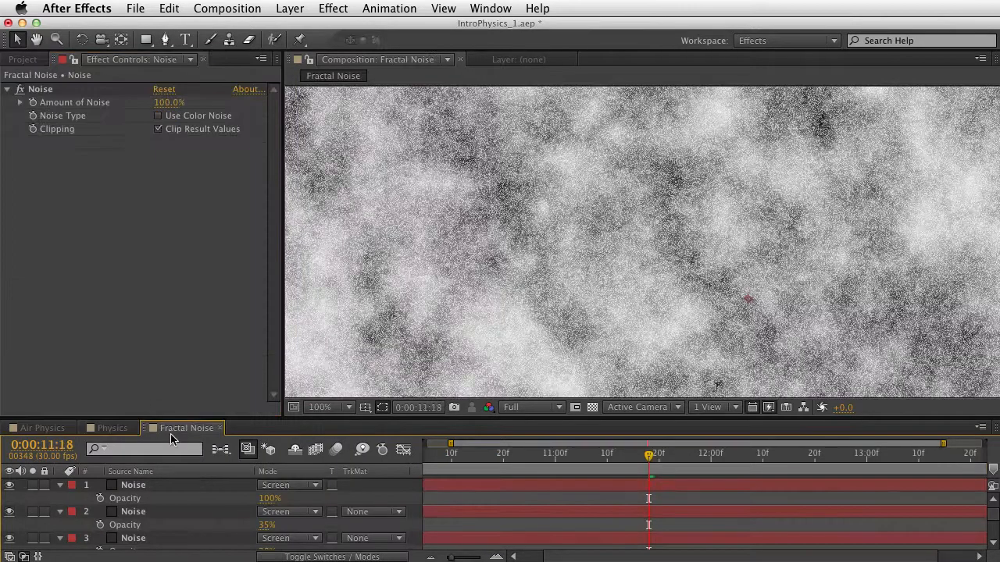
left_click_drag(267, 498, 186, 506)
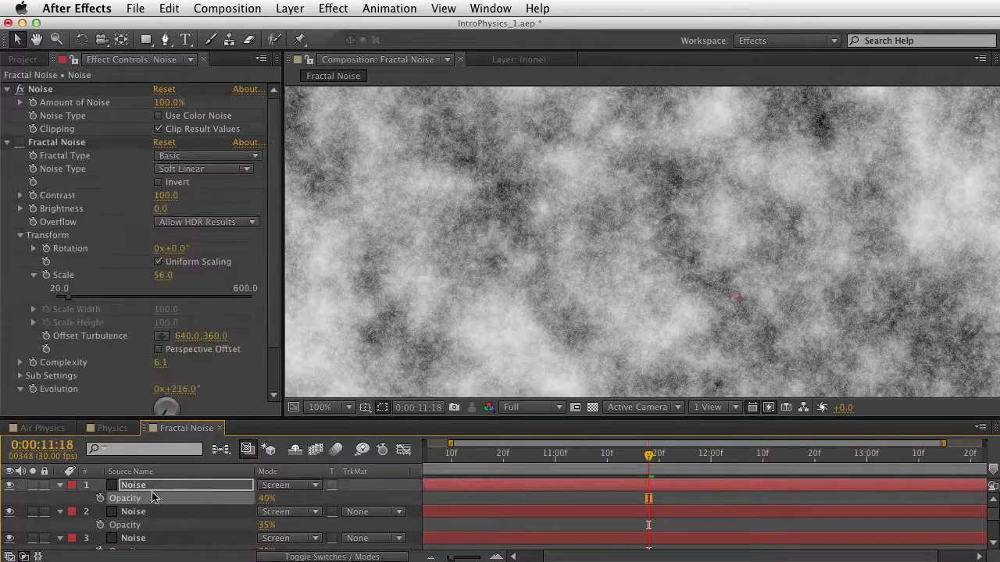
key("super+a")
key("t")
left_click(151, 485, "super")
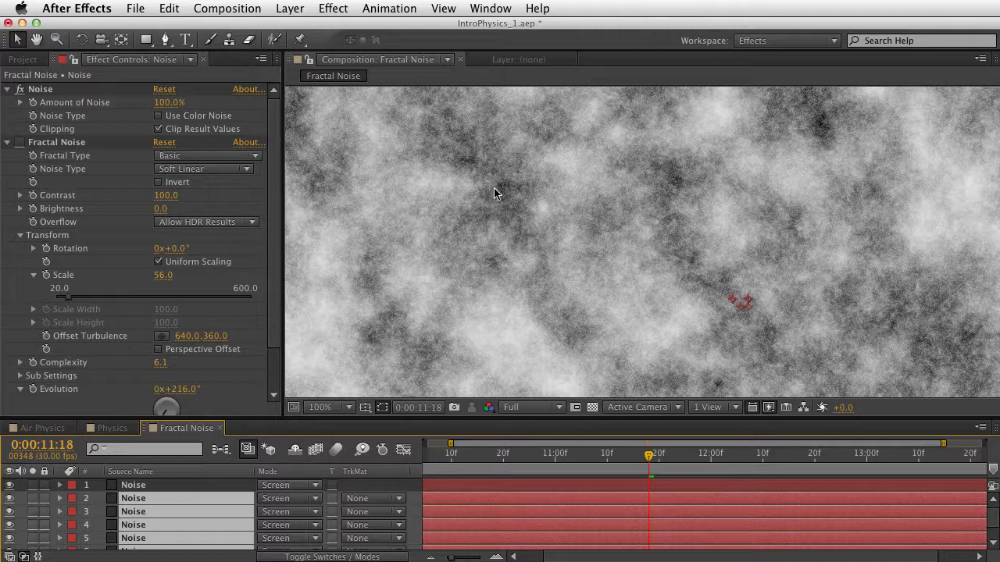
- In the Physics composition, raise the Turbulence Field's Affect Size to 33
left_click(112, 427)
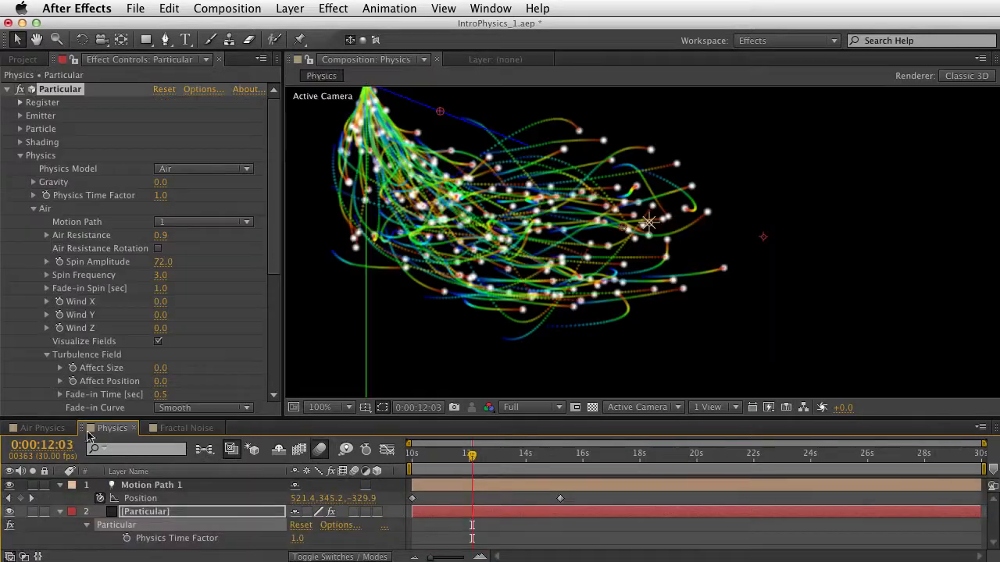
scroll(141, 336, "down", 5)
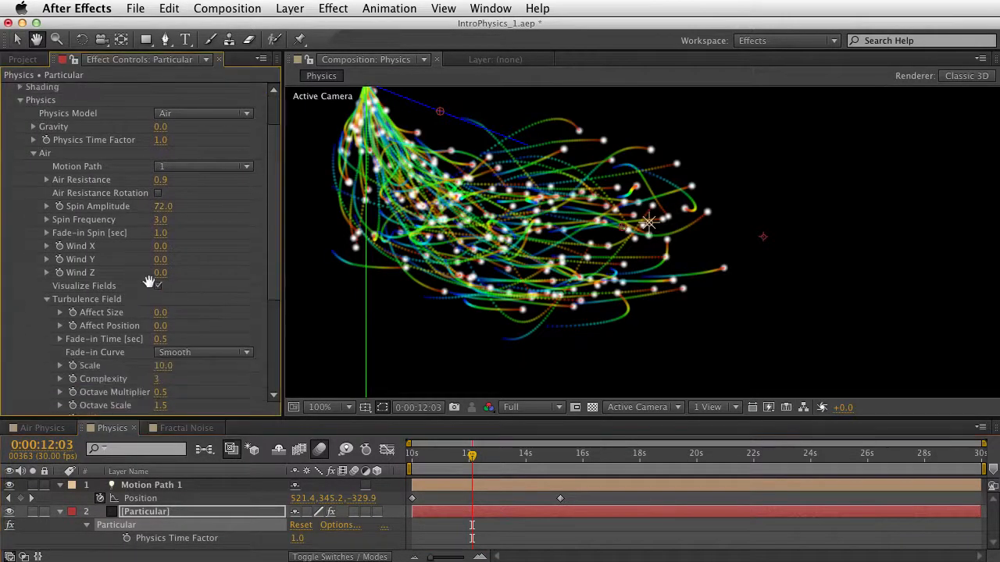
left_click_drag(160, 233, 181, 230)
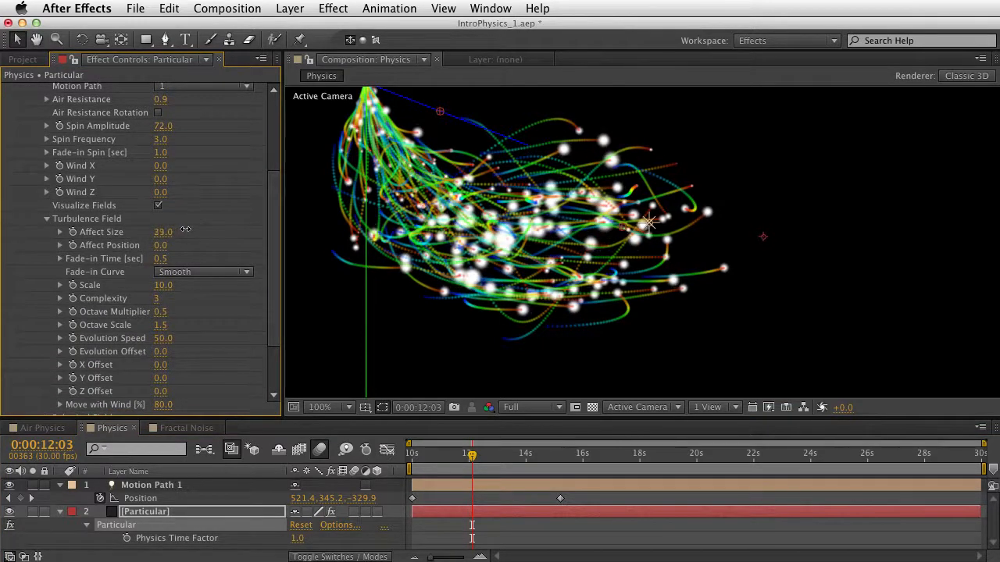
left_click_drag(178, 230, 186, 232)
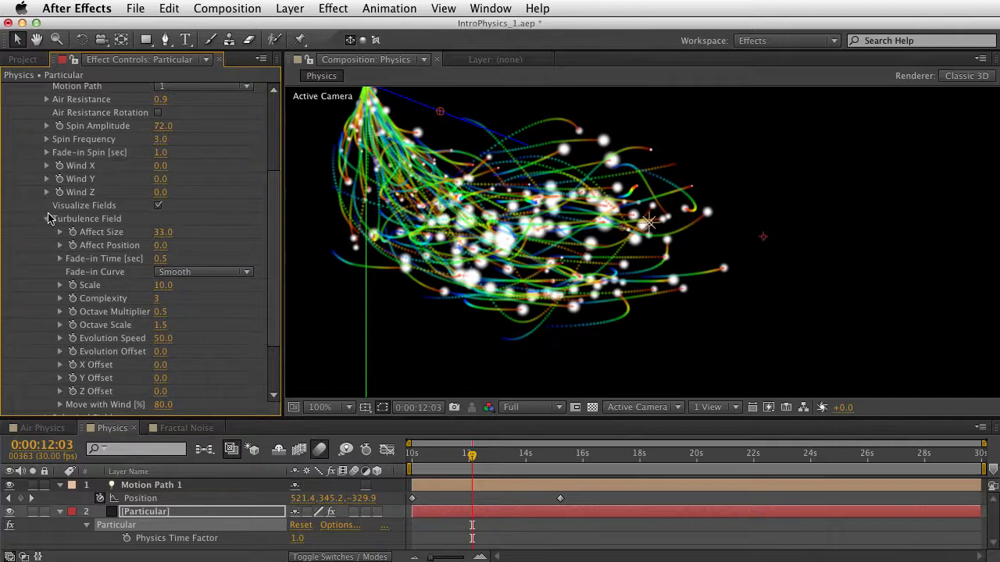
- Delete the Motion Path 1 light and reset the Particular effect to its default settings
scroll(78, 156, "up", 5)
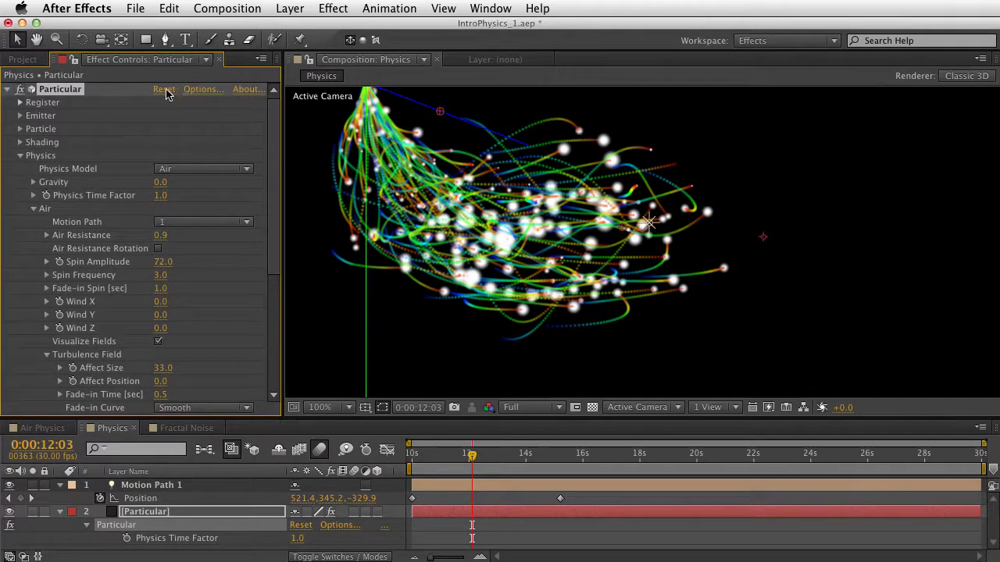
left_click(143, 486)
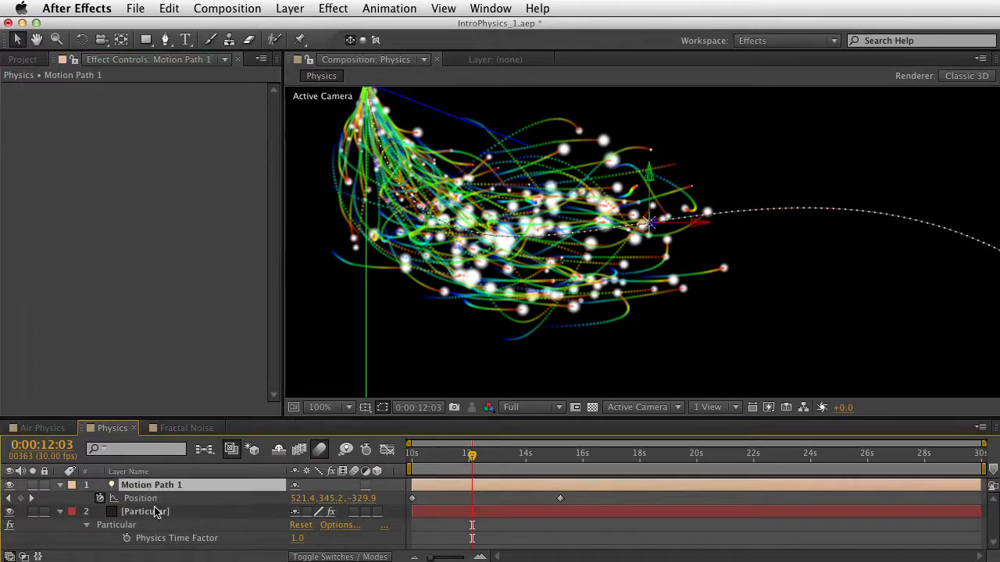
key("Delete")
left_click(125, 501)
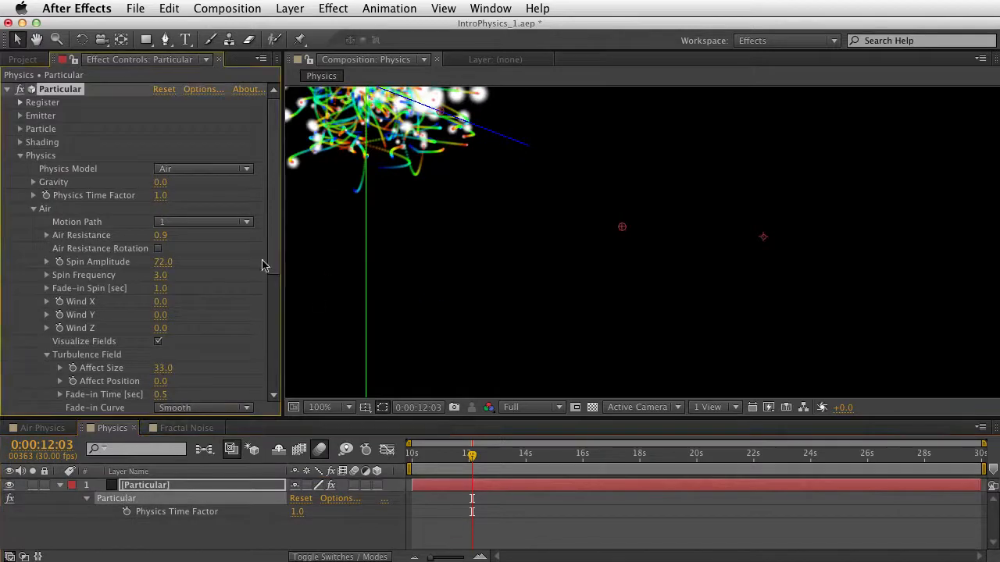
left_click(163, 90)
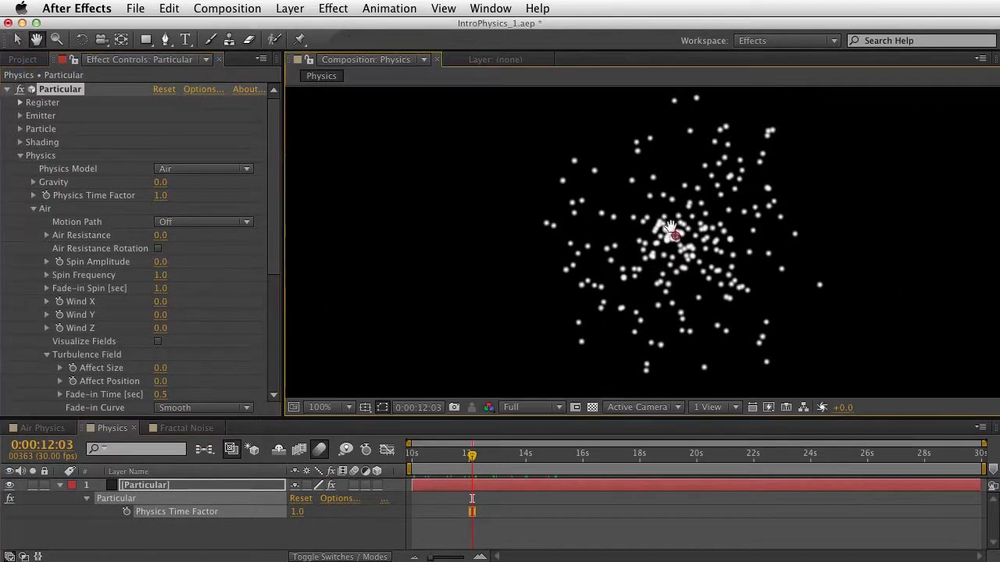
- Change Particular's Emitter Type to Box and raise Particles/sec to 1520
left_click(20, 116)
left_click(173, 145)
left_click(178, 171)
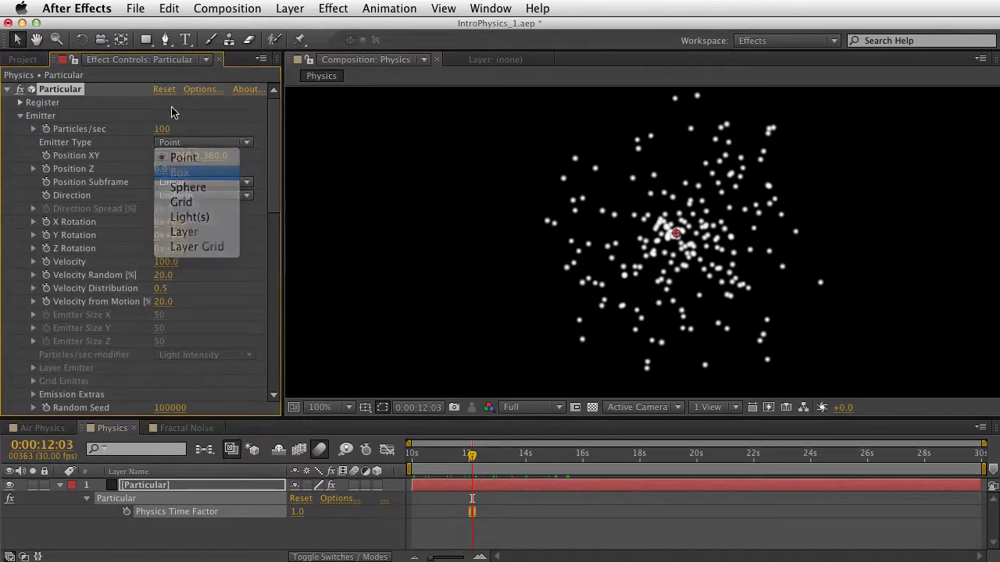
left_click_drag(162, 129, 274, 118)
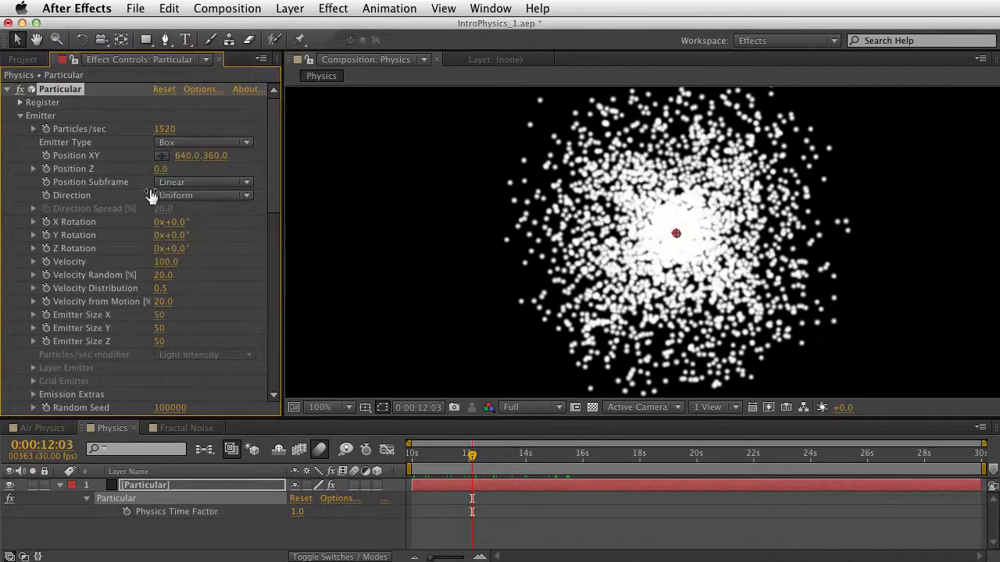
- Set Emitter Size X and Y to 500 and Emitter Size Z to 482, and collapse the Emitter settings
left_click(164, 315)
type("500")
key("Tab")
type("500")
key("Return")
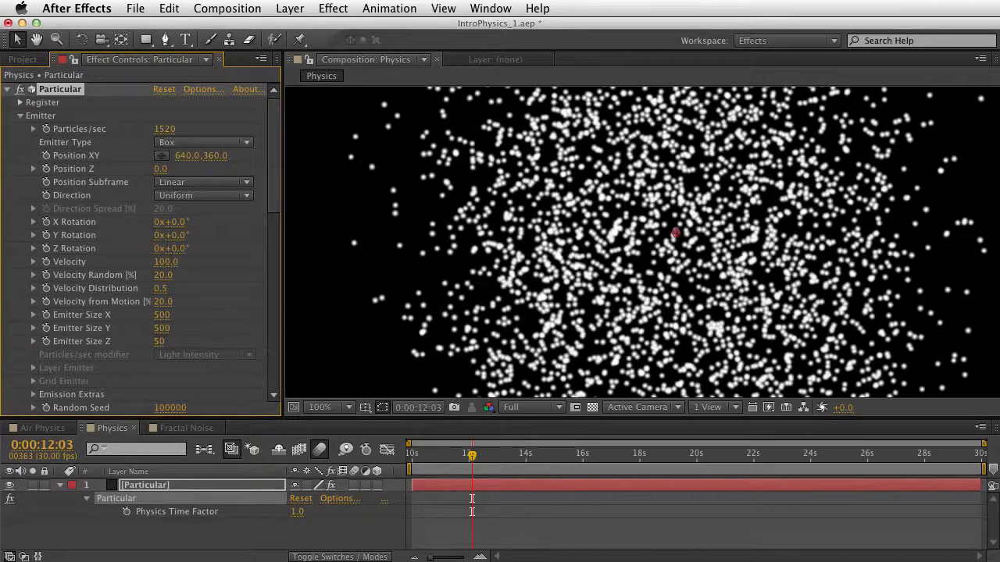
left_click_drag(161, 341, 420, 265)
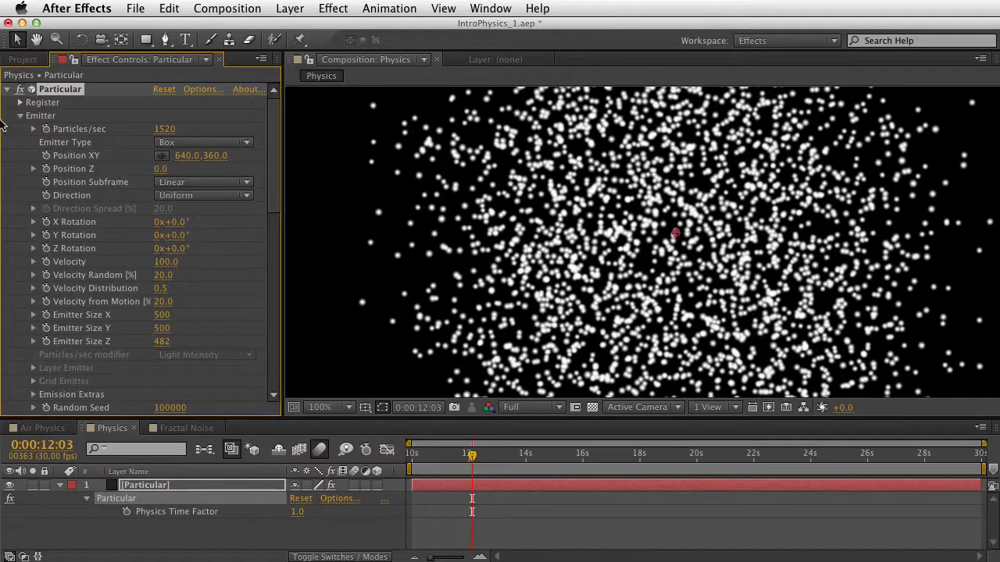
left_click(24, 115)
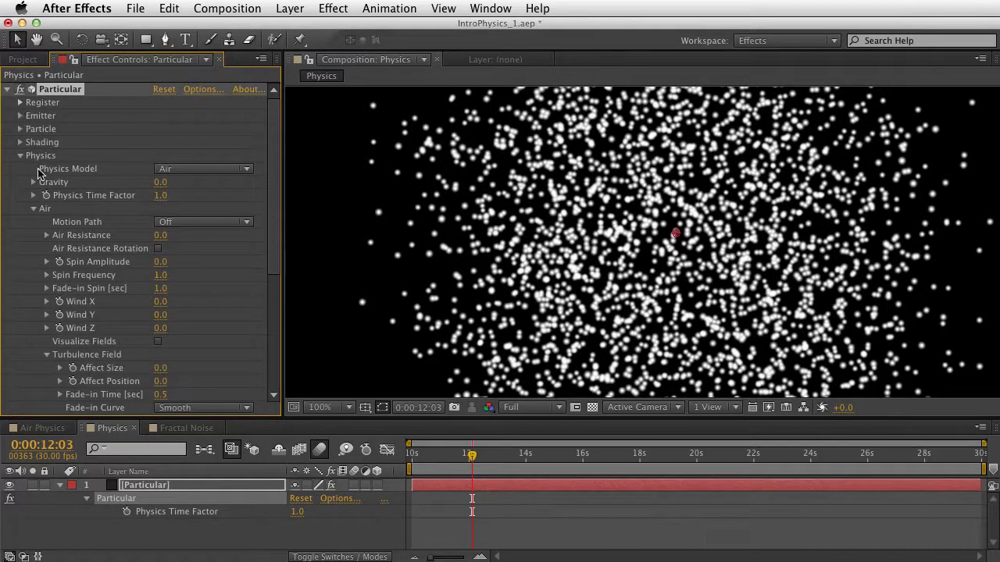
- Set the Turbulence Field's Affect Size to 46 and Affect Position to 142
scroll(81, 245, "down", 4)
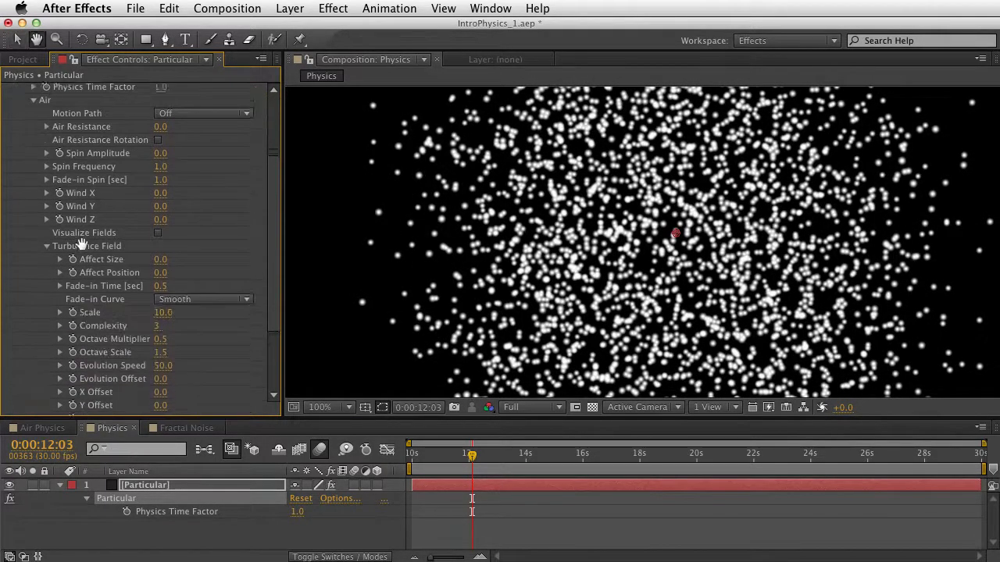
scroll(81, 244, "down", 1)
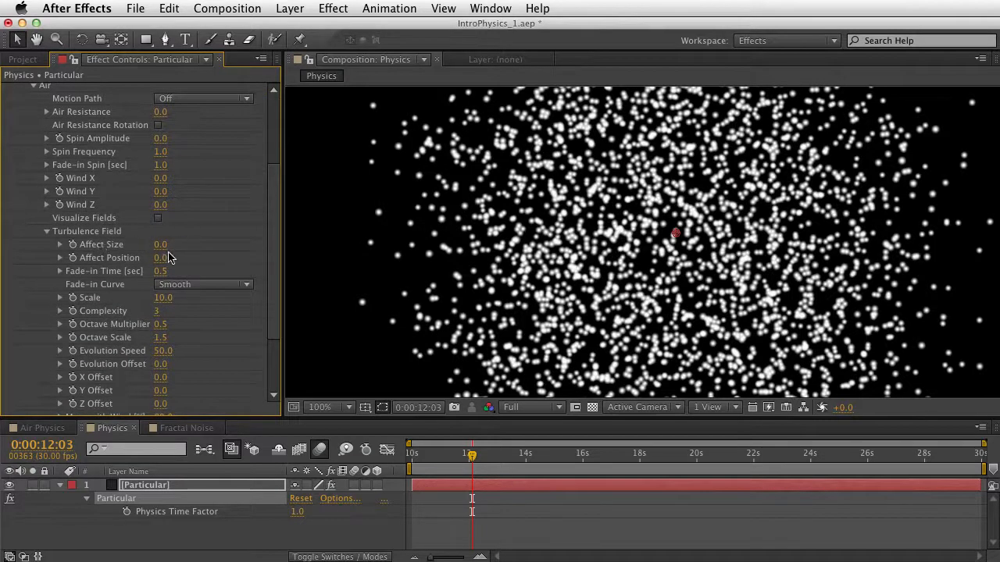
left_click_drag(161, 244, 189, 243)
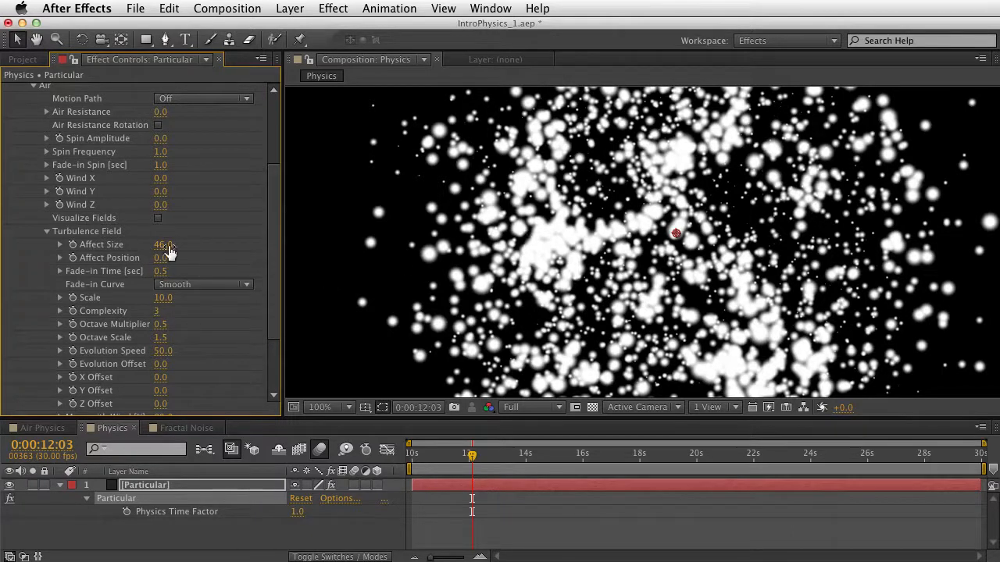
left_click_drag(160, 258, 265, 226)
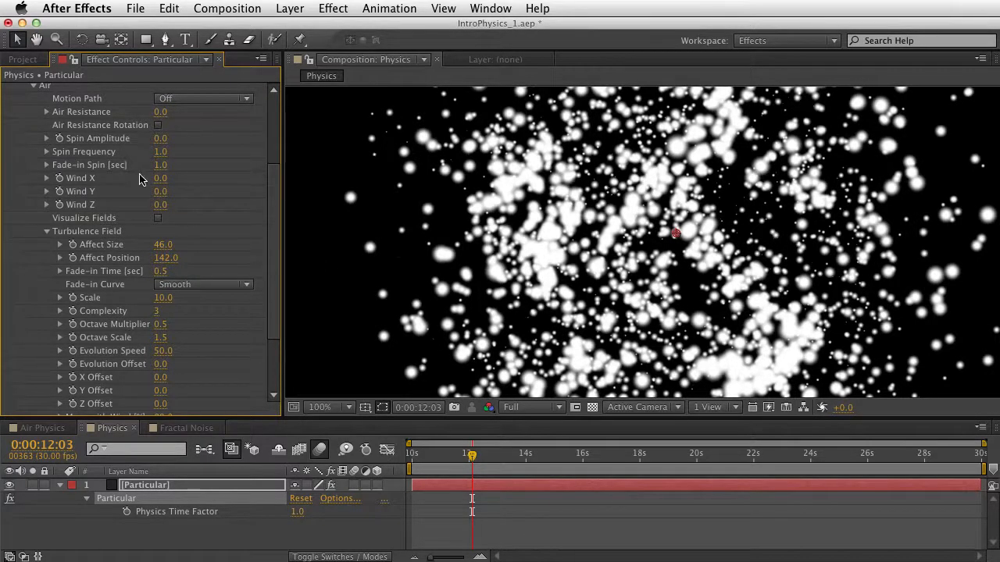
- Scrub the current time to 0:00:12:14 to preview how the turbulence moves the particles
scroll(139, 180, "up", 3)
scroll(167, 328, "down", 5)
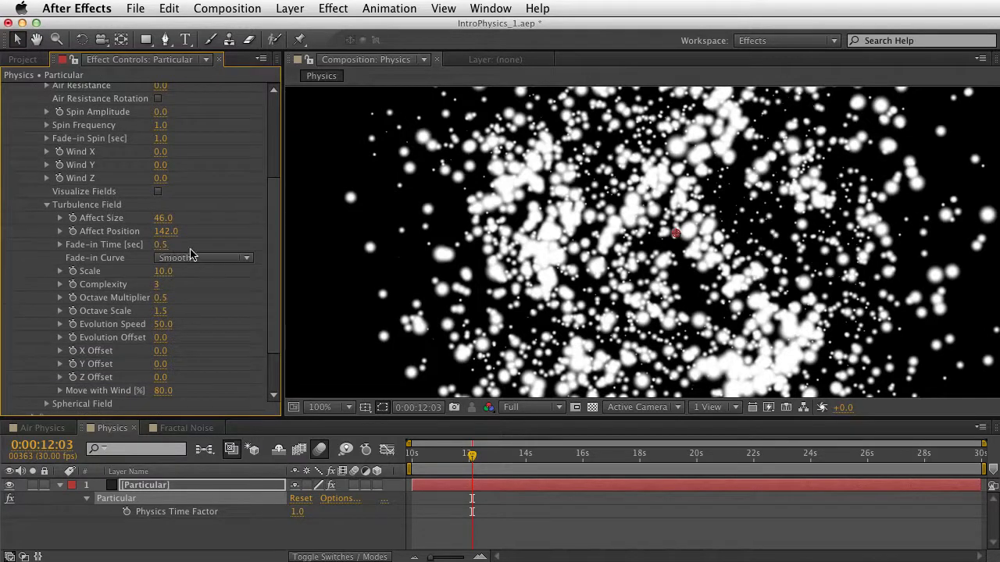
left_click_drag(443, 453, 482, 453)
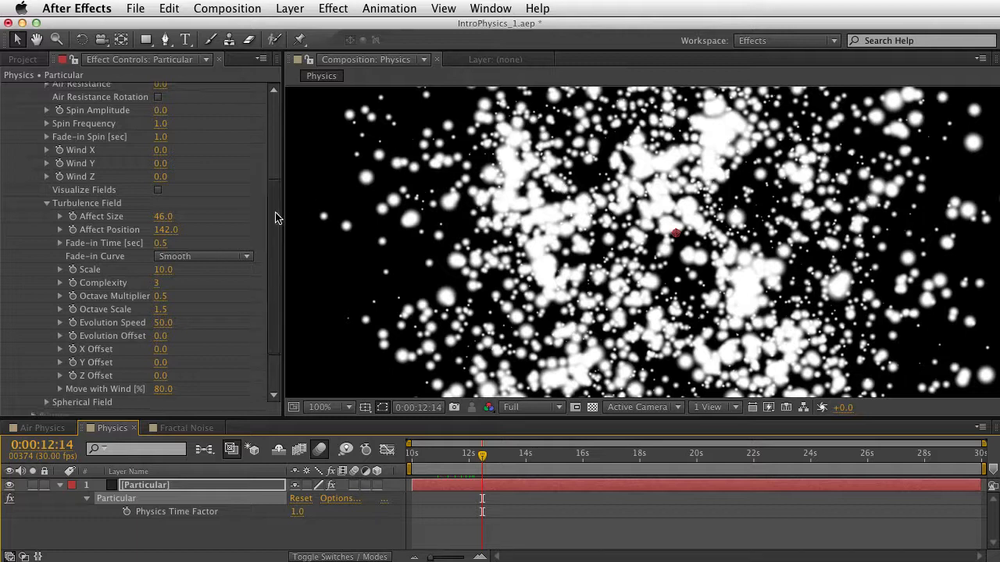
- Review the Turbulence Field's Fade-in Curve options and keep Smooth
left_click_drag(276, 216, 278, 231)
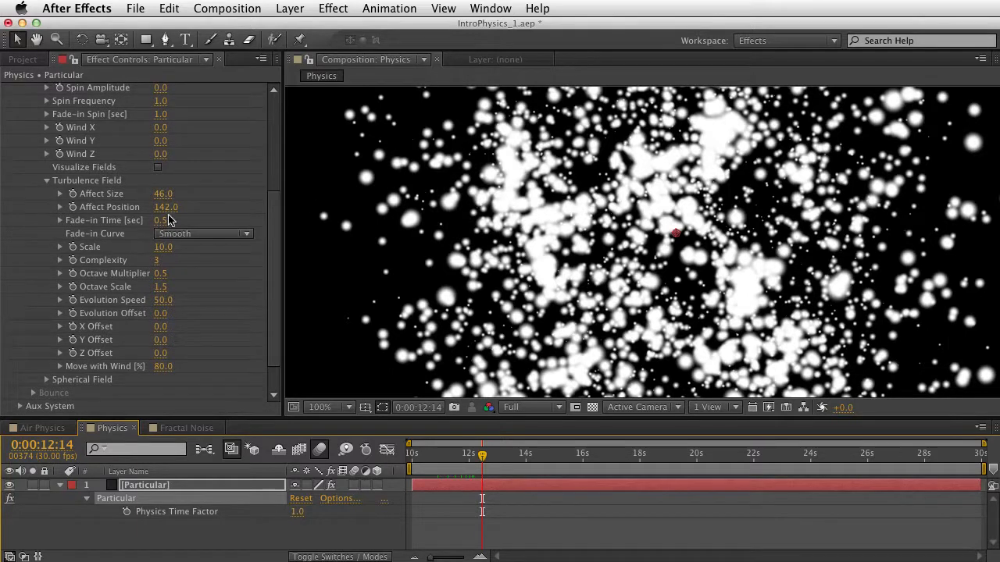
left_click(186, 234)
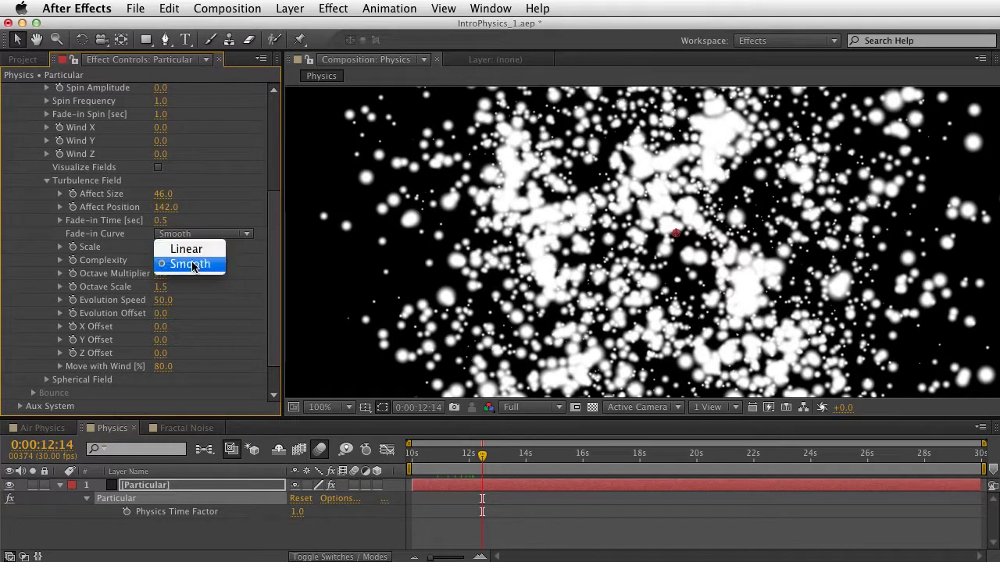
left_click(192, 266)
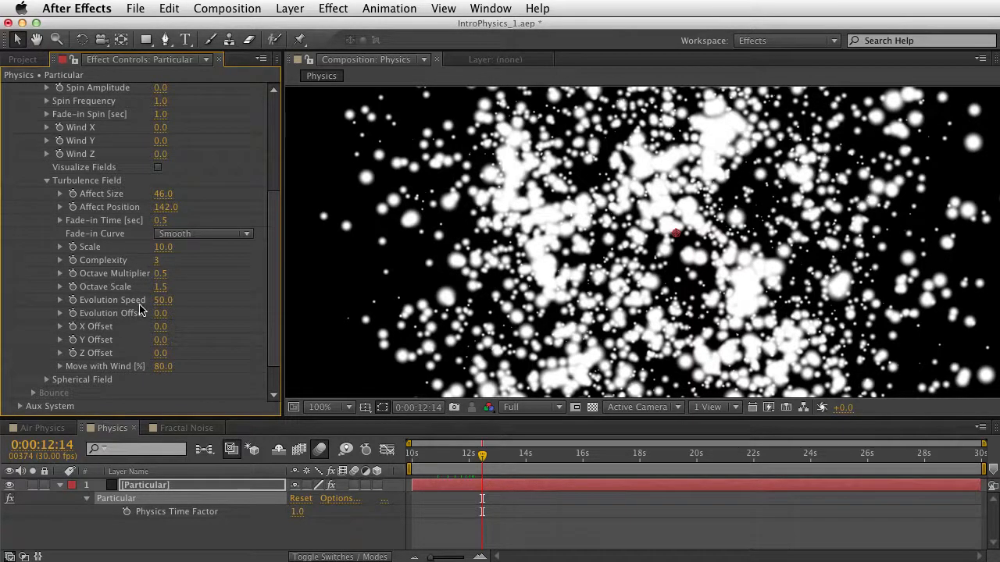
- Try Turbulence Field X, Y and Z Offsets of 430, -630 and -170, and restore all three to 0
left_click_drag(172, 328, 135, 346)
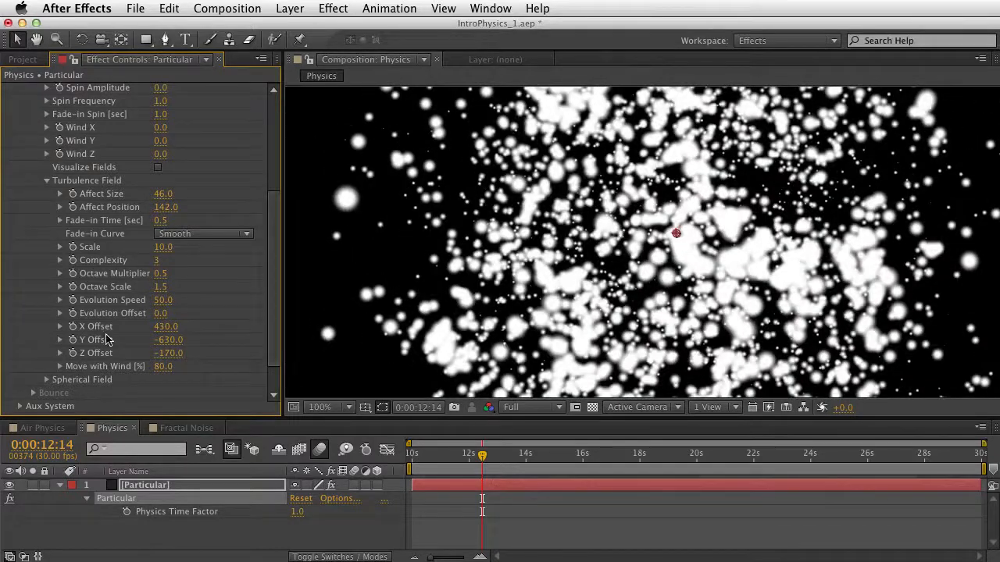
left_click(166, 327)
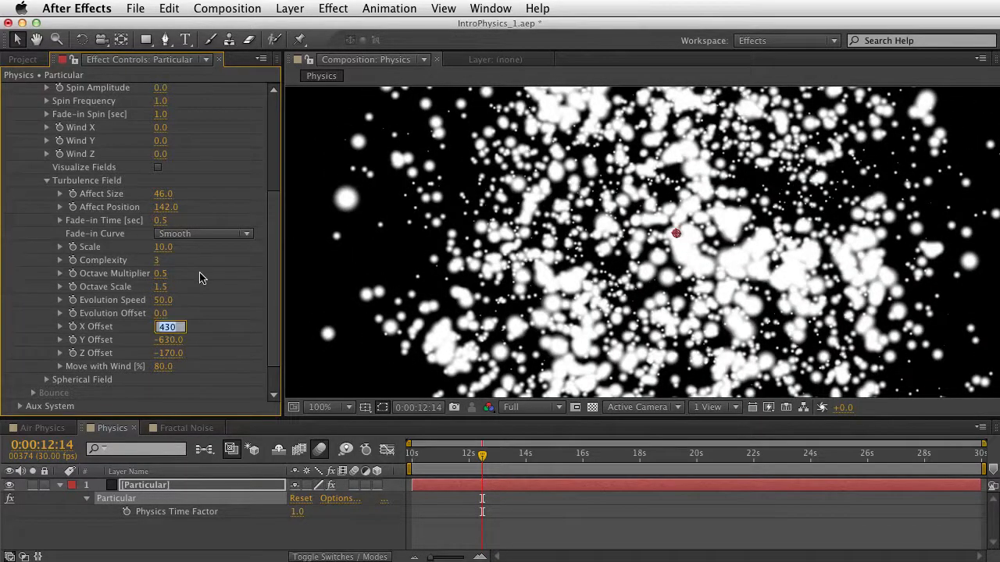
type("0")
key("Tab")
type("0")
key("Tab")
type("0")
key("Return")
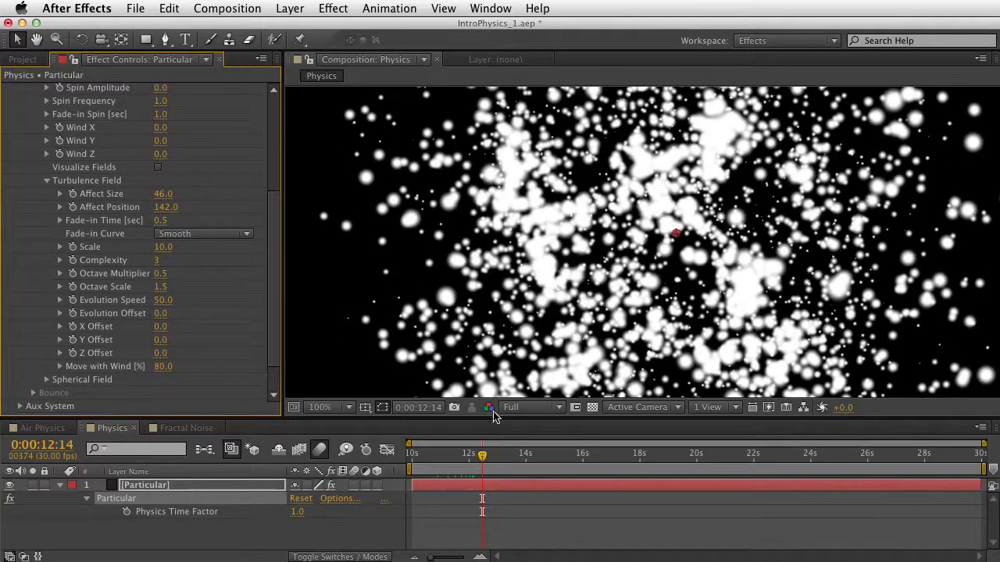
- Review the Physics Model options, keep Air, and look over the Bounce settings
scroll(270, 241, "up", 5)
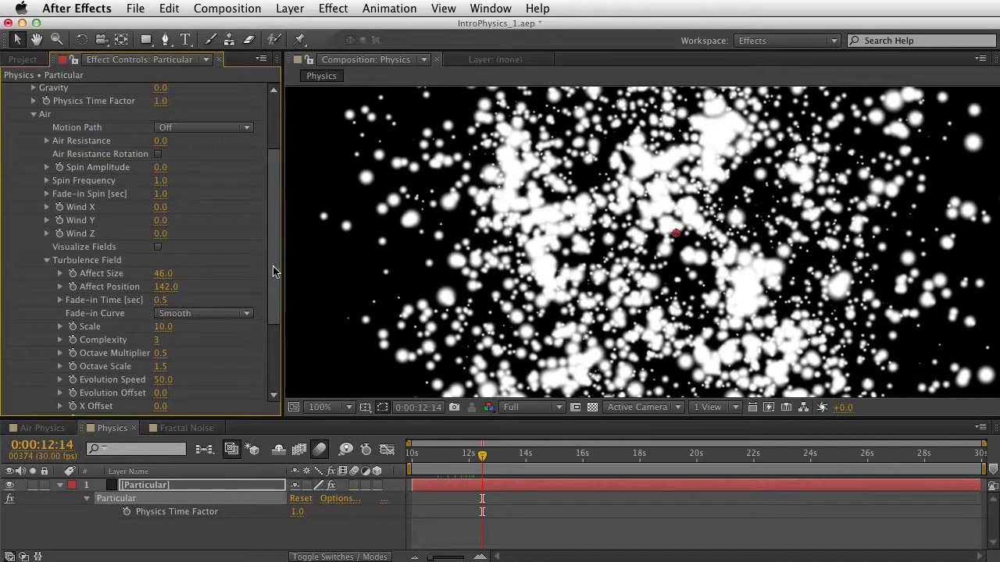
left_click_drag(273, 266, 263, 200)
left_click(20, 156)
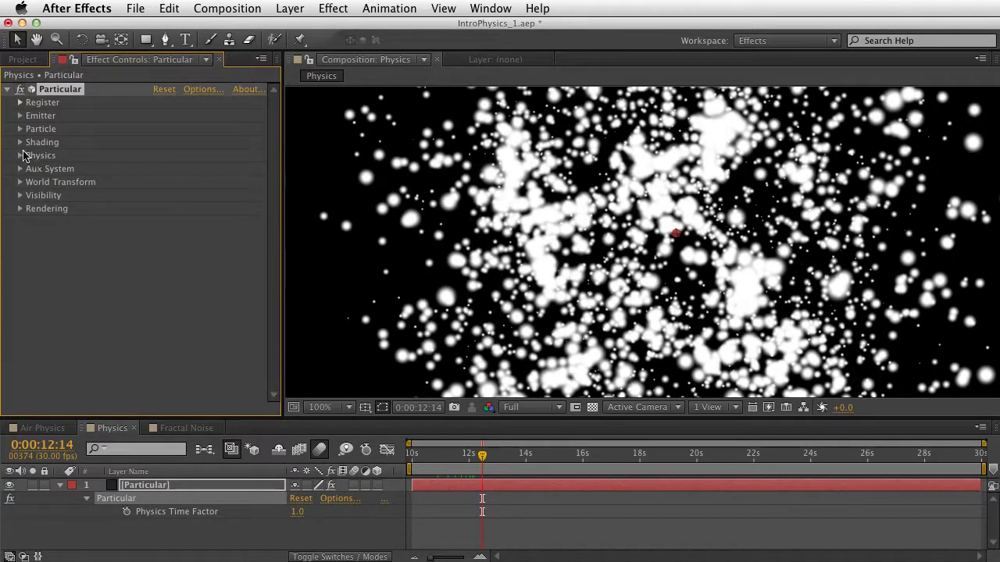
left_click(20, 157)
left_click(33, 142)
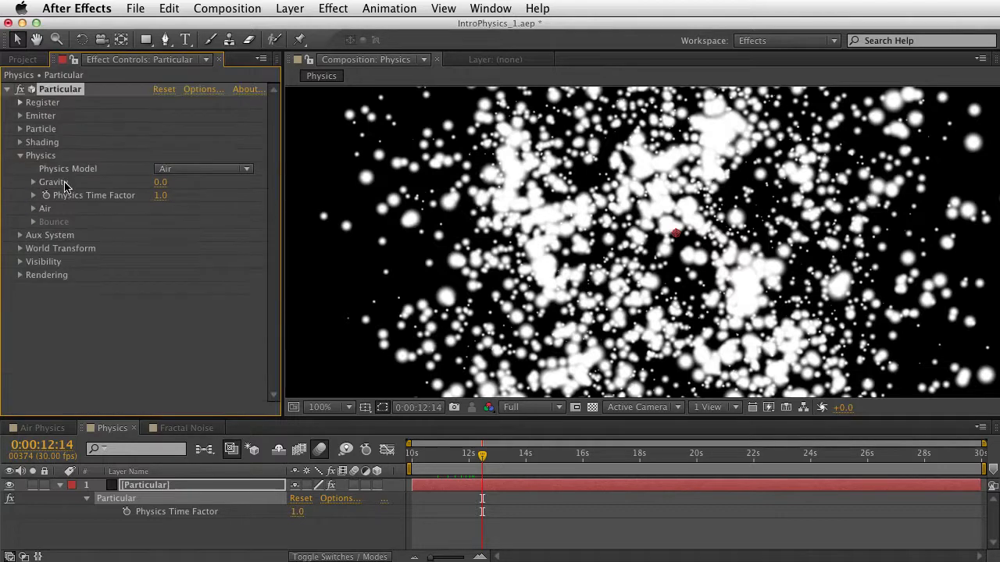
left_click(165, 164)
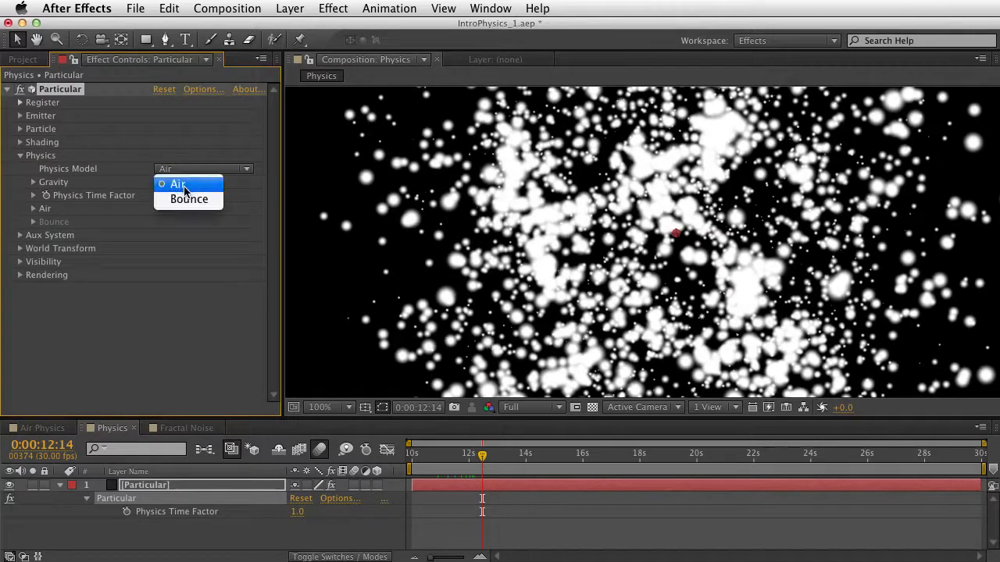
left_click(194, 175)
left_click(168, 167)
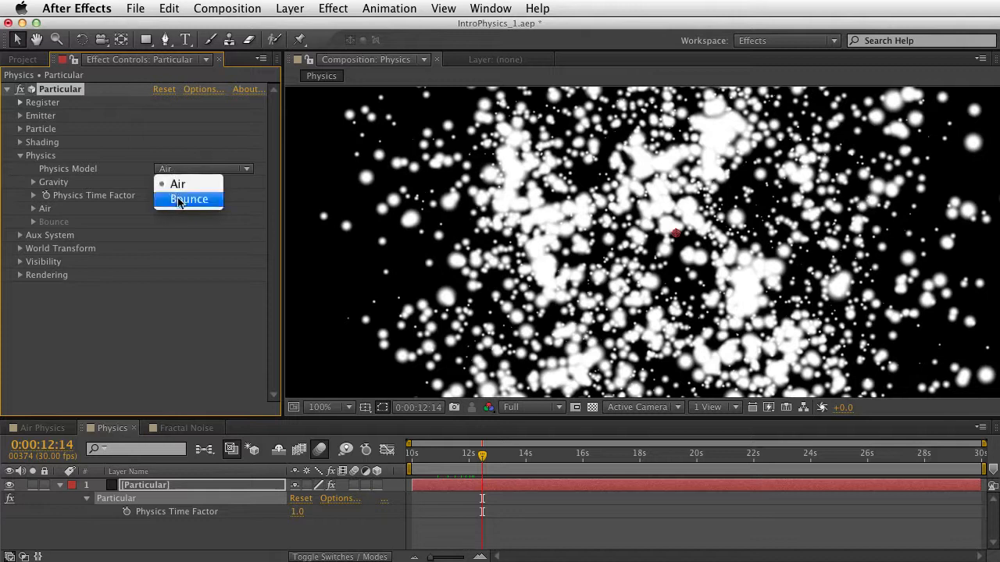
left_click(176, 179)
left_click(33, 222)
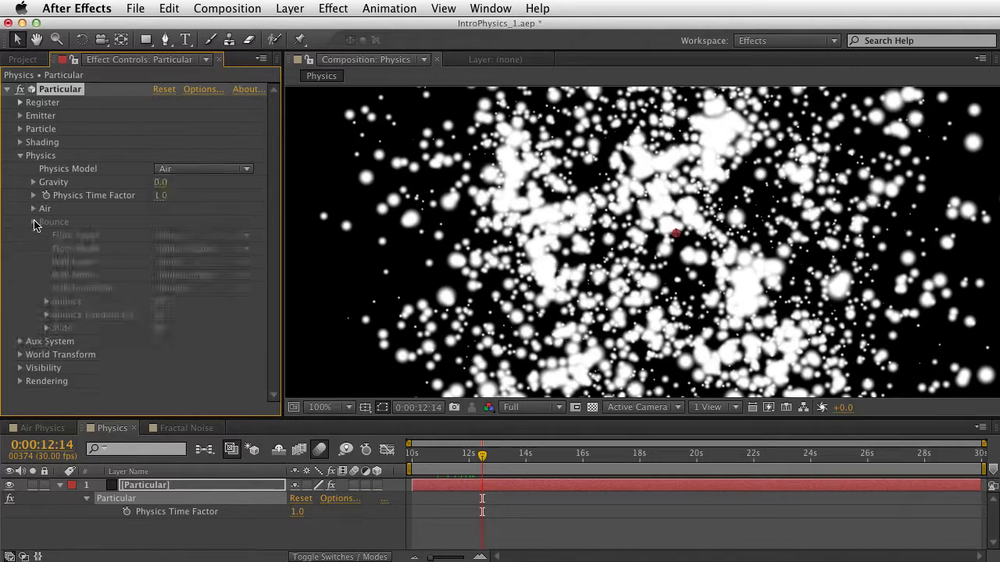
left_click(33, 223)
- Turn on Visualize Fields in the Air settings to display the Turbulence Field
left_click(34, 209)
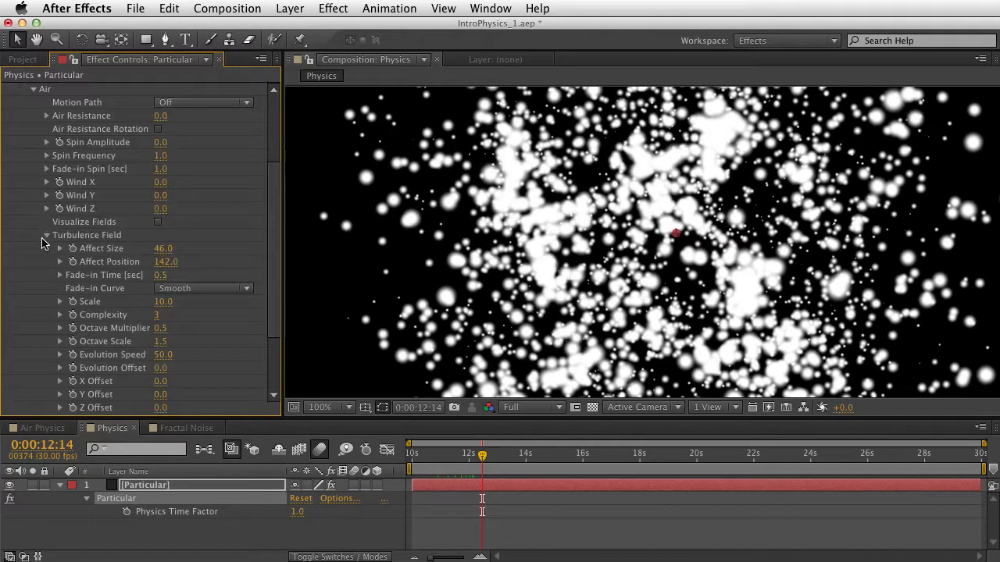
left_click(46, 235)
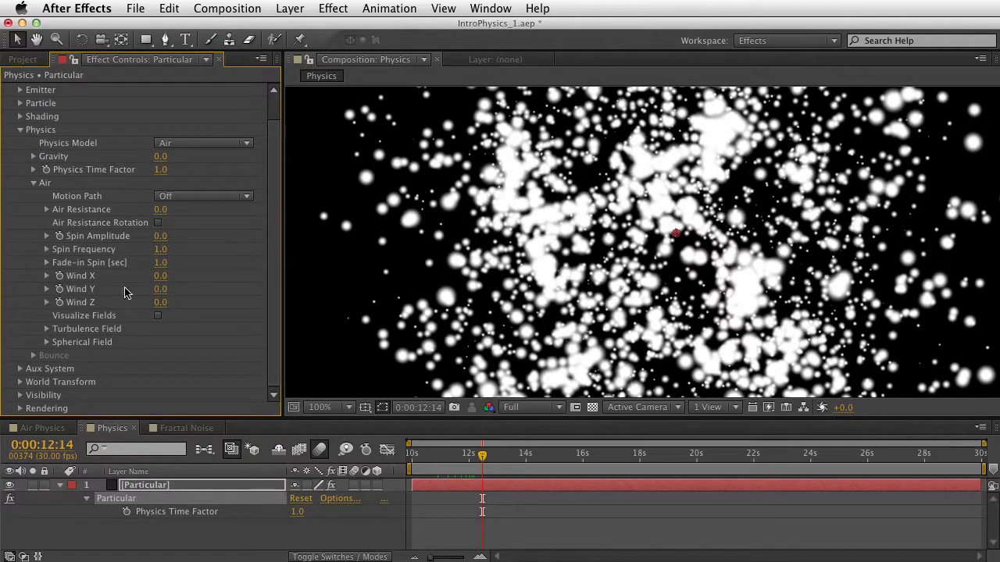
left_click(47, 328)
scroll(48, 335, "down", 3)
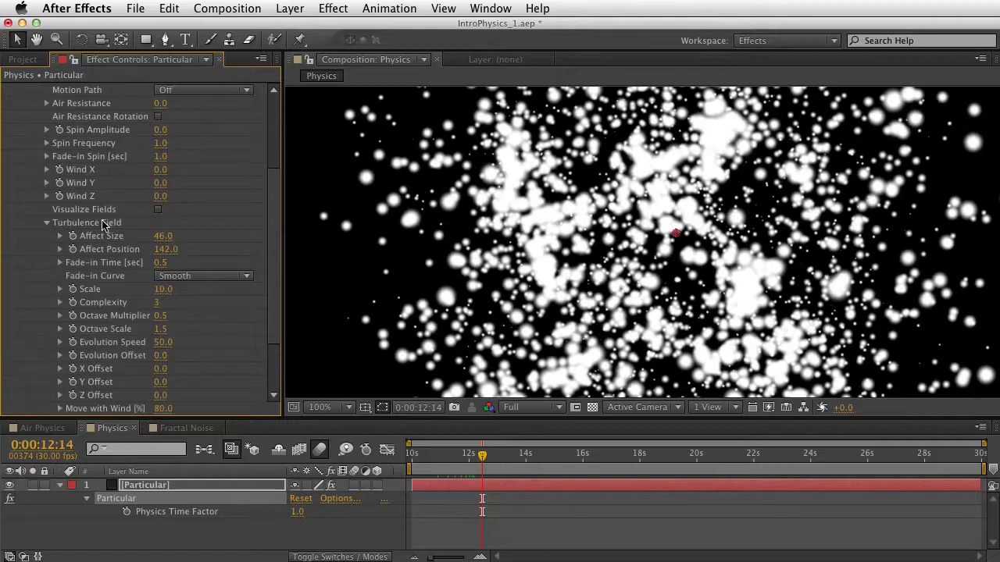
left_click(158, 209)
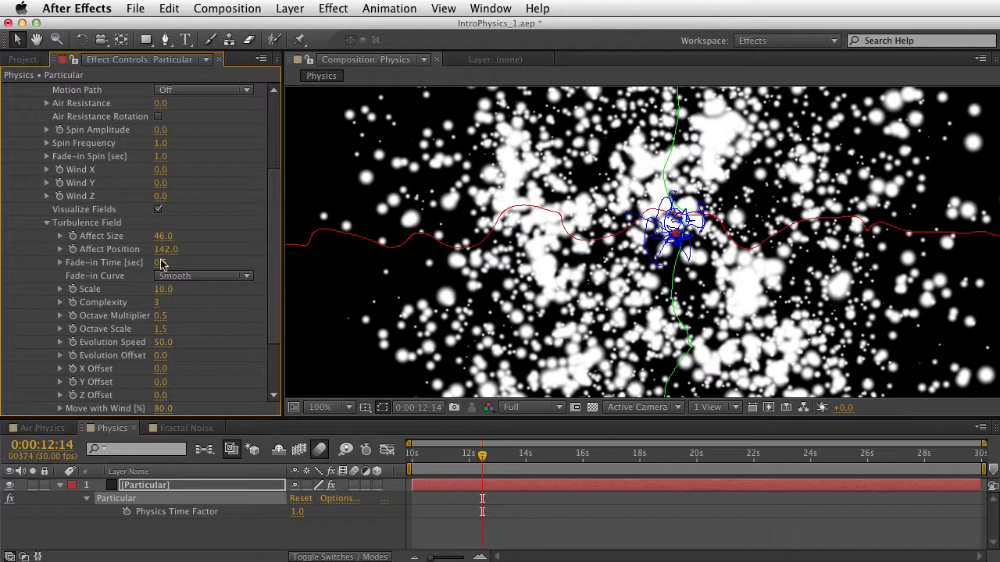
- Set the Turbulence Field's Complexity to 6 and Scale to 30, and turn off Visualize Fields
mouse_move(156, 302)
left_mouse_down()
mouse_move(233, 299)
mouse_move(220, 288)
mouse_move(153, 290)
mouse_move(170, 289)
left_mouse_up()
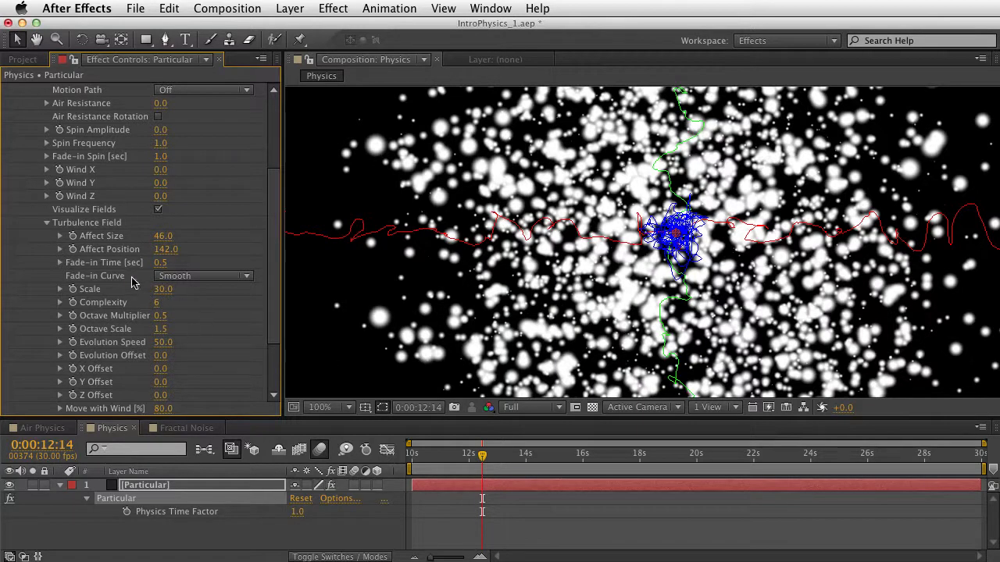
left_click(159, 209)
left_click(159, 209)
left_click(159, 209)
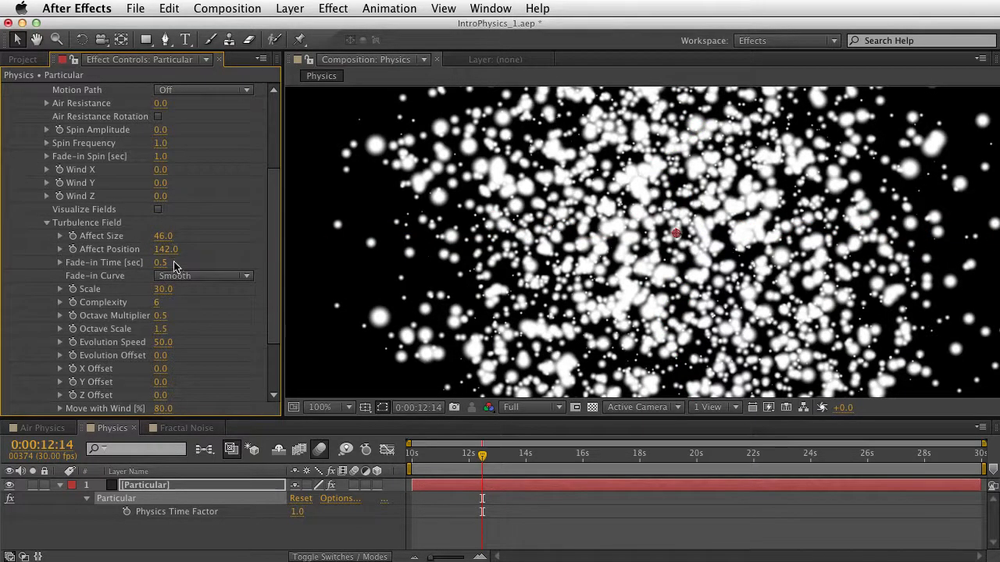
- Look over the Spherical Field settings and return to the Turbulence Field parameters, leaving Affect Size as it is
left_click(47, 223)
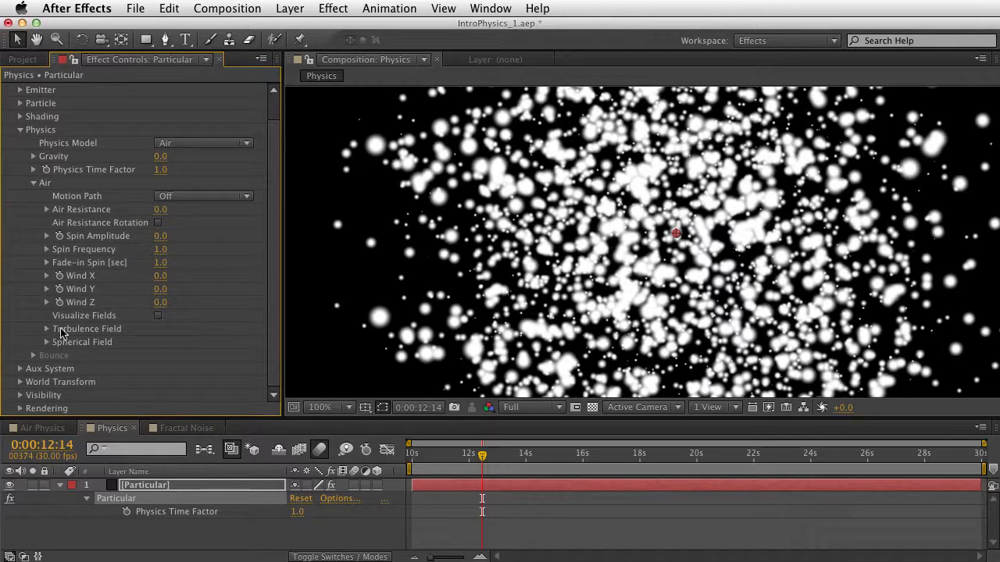
left_click(47, 342)
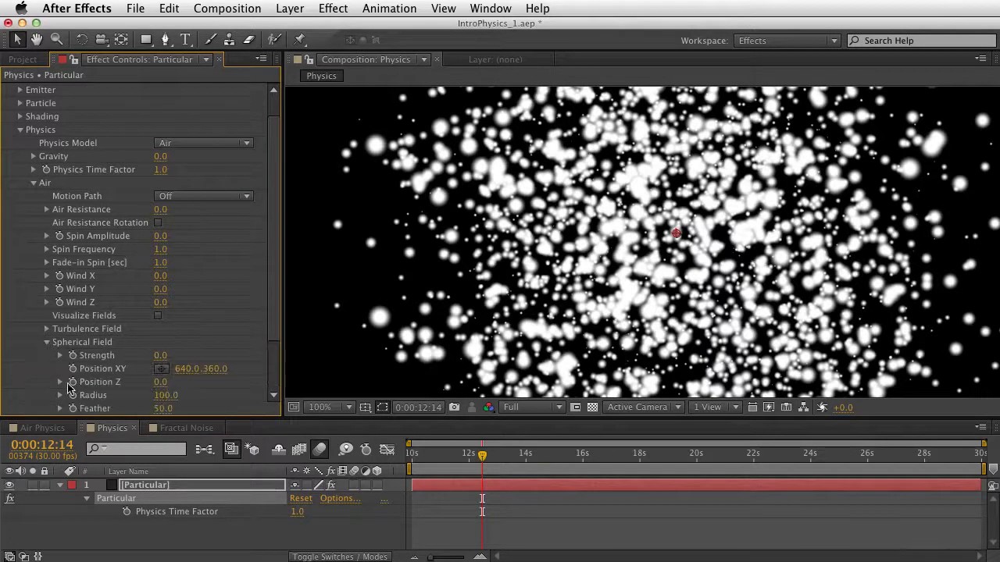
left_click(47, 343)
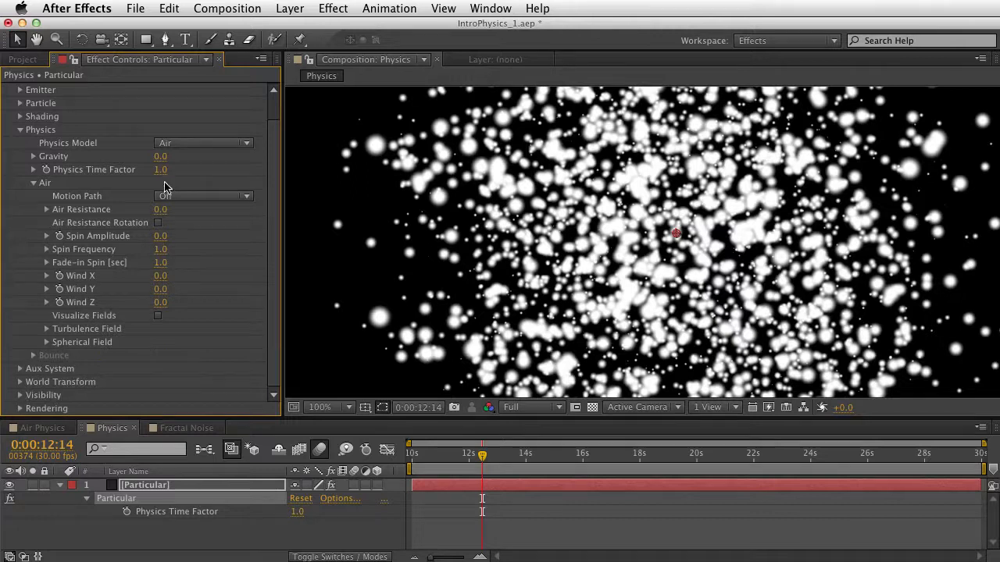
scroll(117, 191, "up", 1)
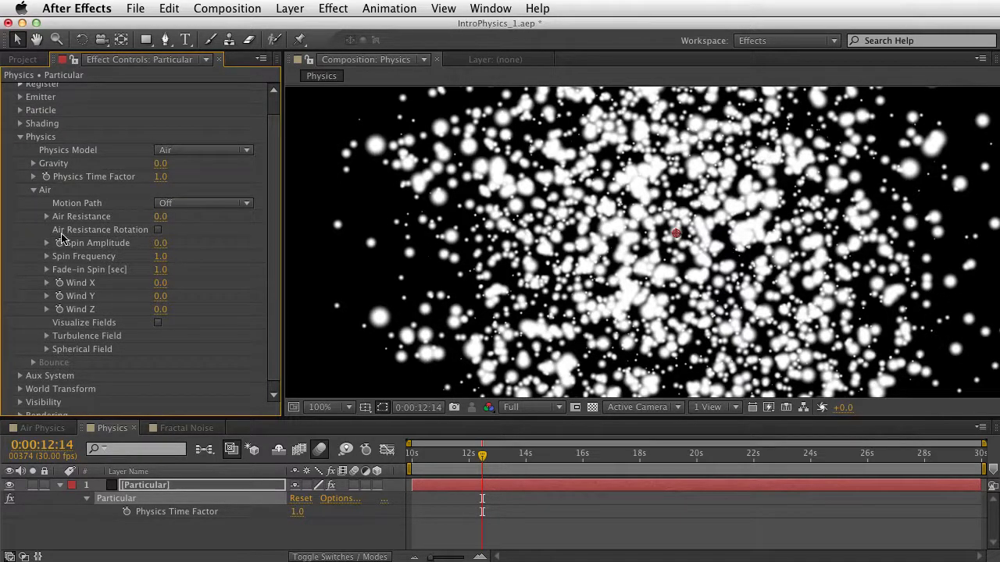
left_click(47, 336)
scroll(60, 341, "down", 3)
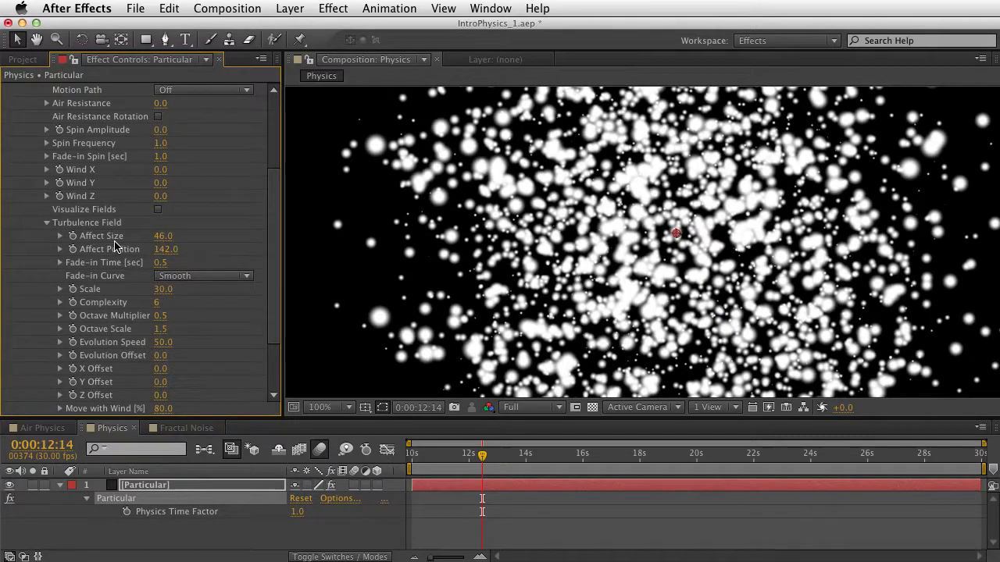
left_click(164, 236)
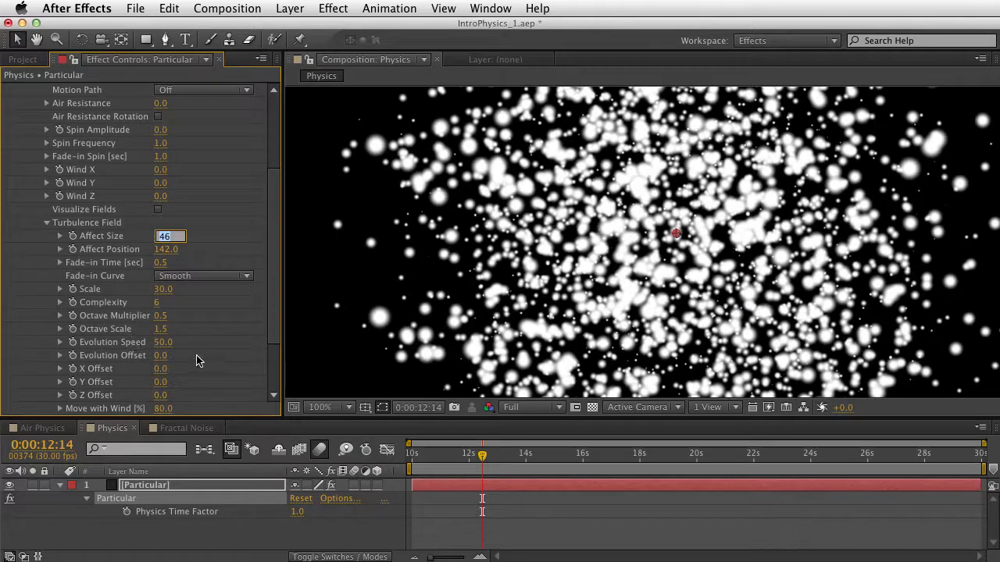
left_click(327, 333)
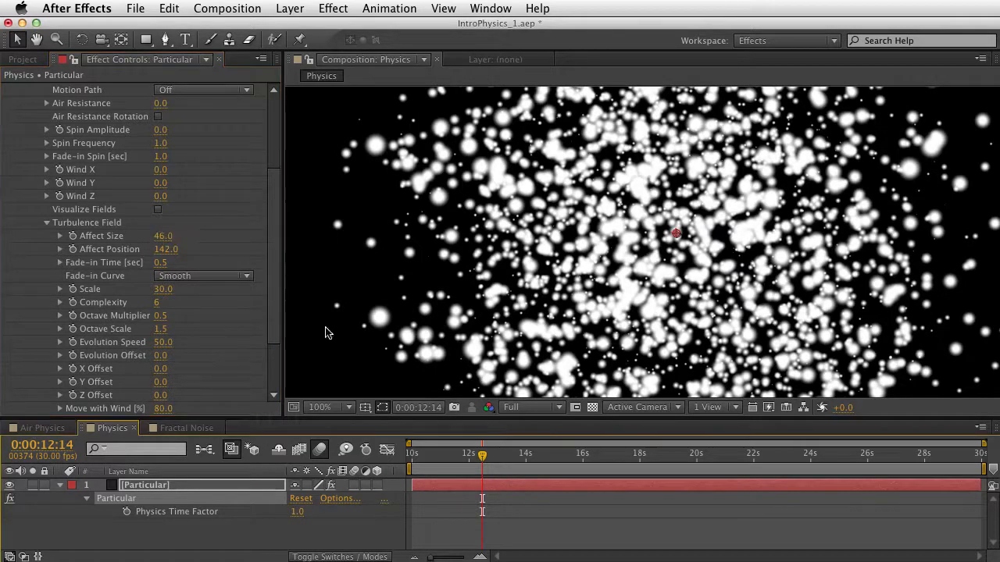
- Scrub through the Air Physics composition to 0;00;00;16 to examine the turbulent star trail
left_click(43, 428)
left_click_drag(530, 464, 623, 467)
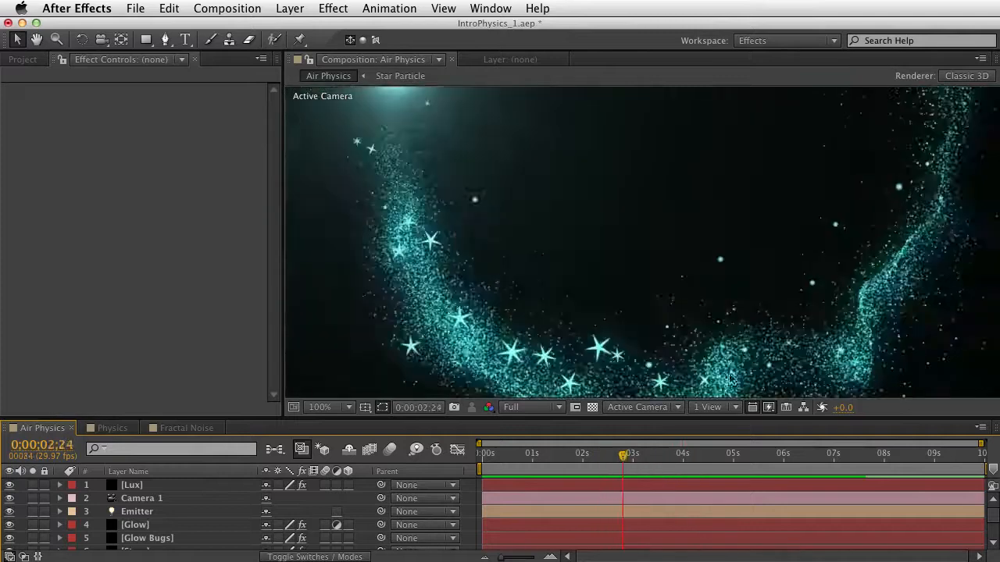
mouse_move(528, 449)
left_mouse_down()
mouse_move(509, 457)
mouse_move(591, 469)
mouse_move(510, 459)
left_mouse_up()
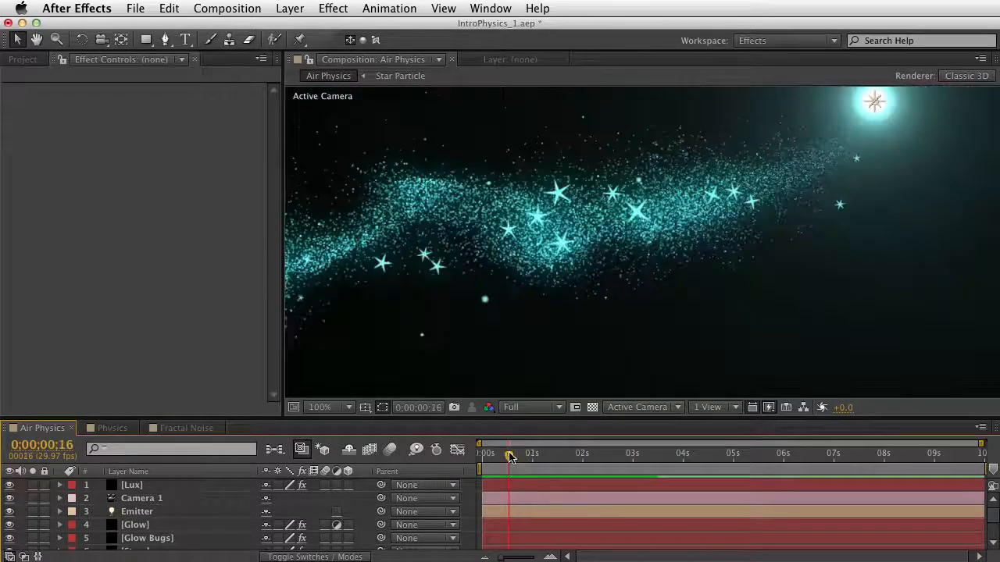
- Reset Particular in the Physics composition and copy the Emitter light into it from the Air Physics composition
left_click(109, 427)
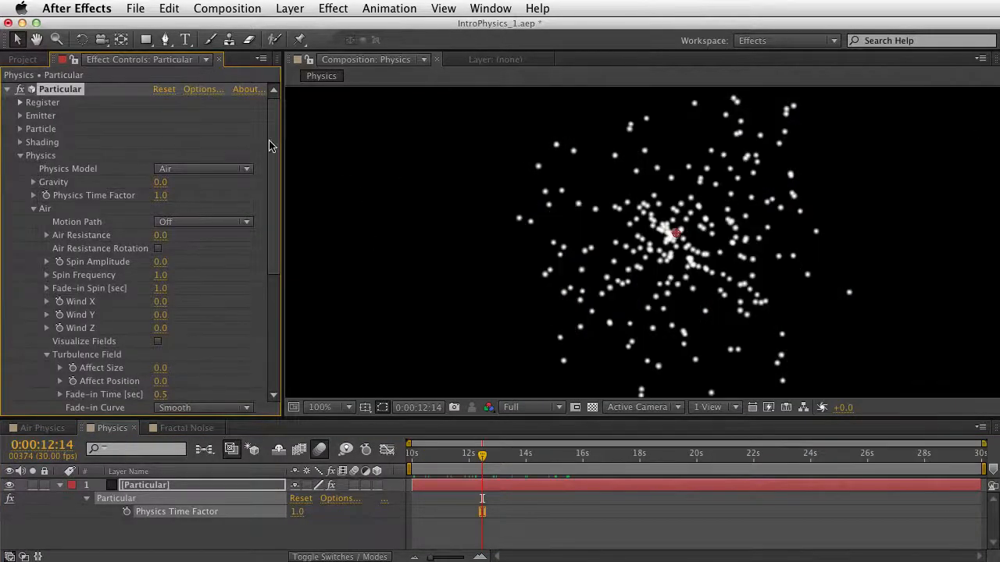
left_click(45, 428)
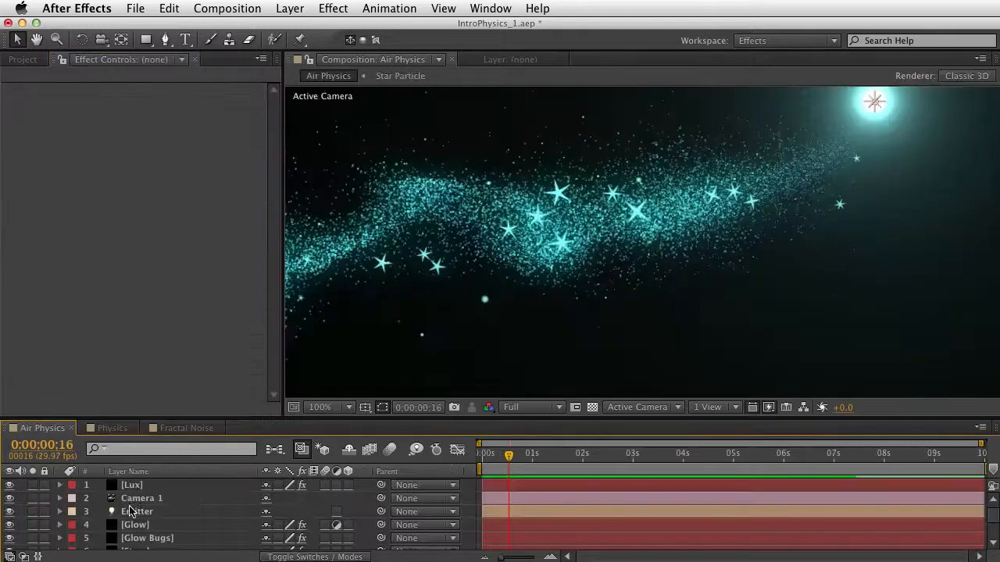
left_click(146, 512)
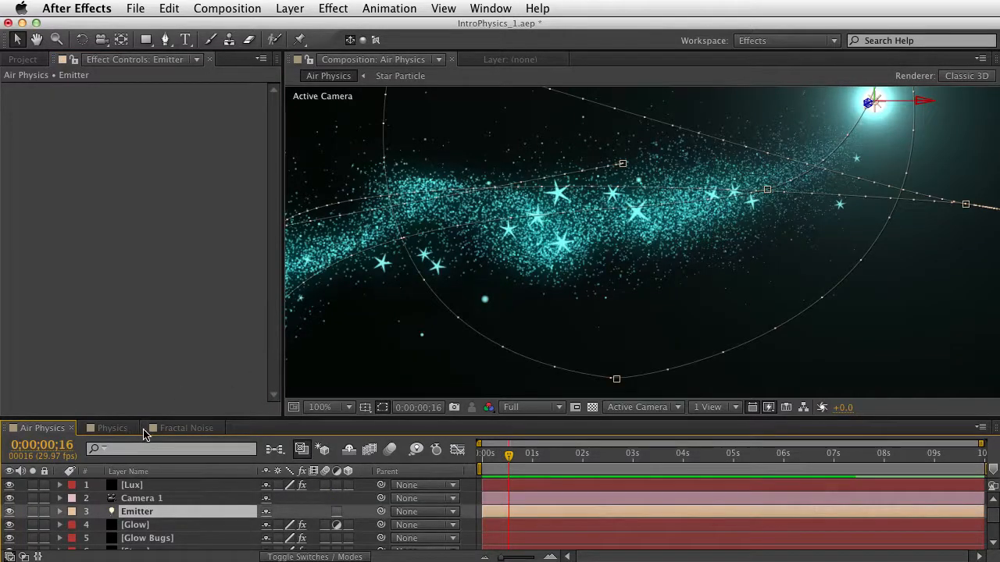
left_click(188, 428)
left_click(121, 429)
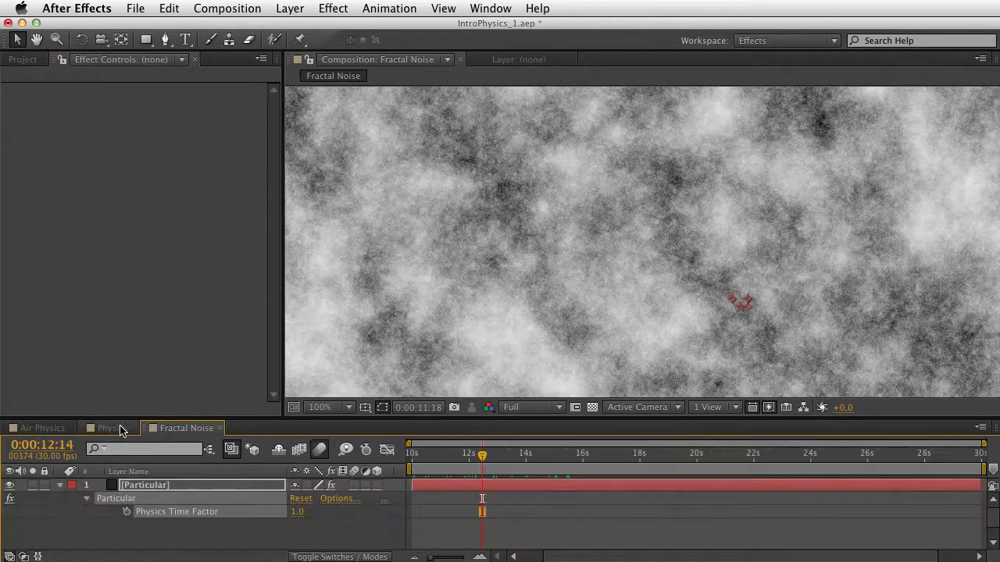
key("super+Up")
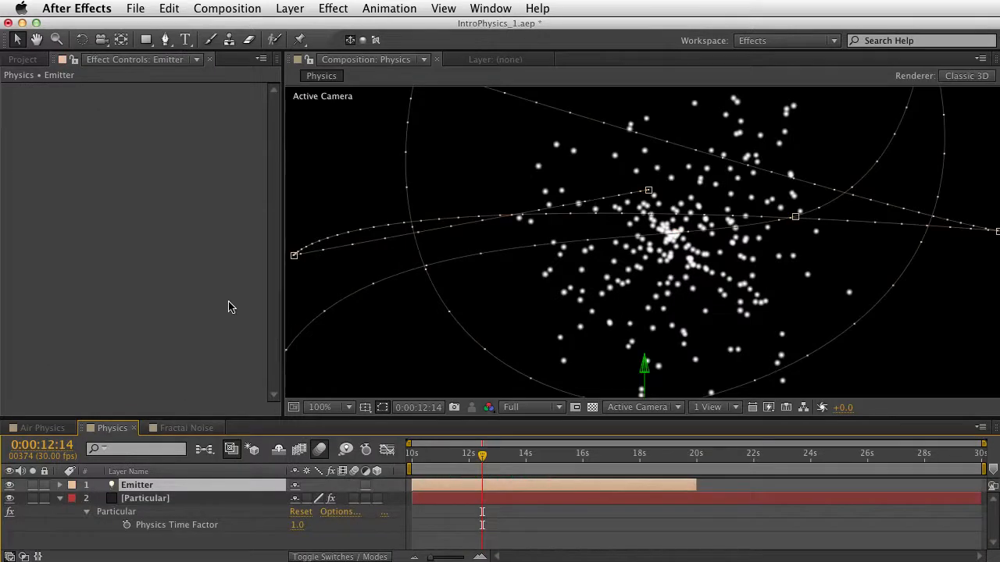
- End the Physics work area at 0:00:20:00, where the Emitter layer stops, and trim the composition to it
key("comma")
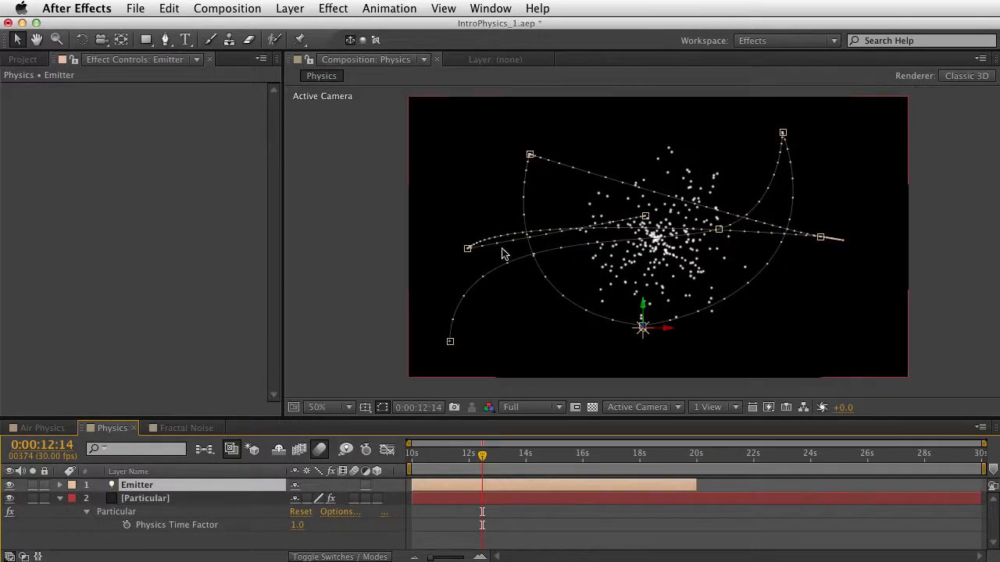
left_click_drag(431, 450, 692, 517)
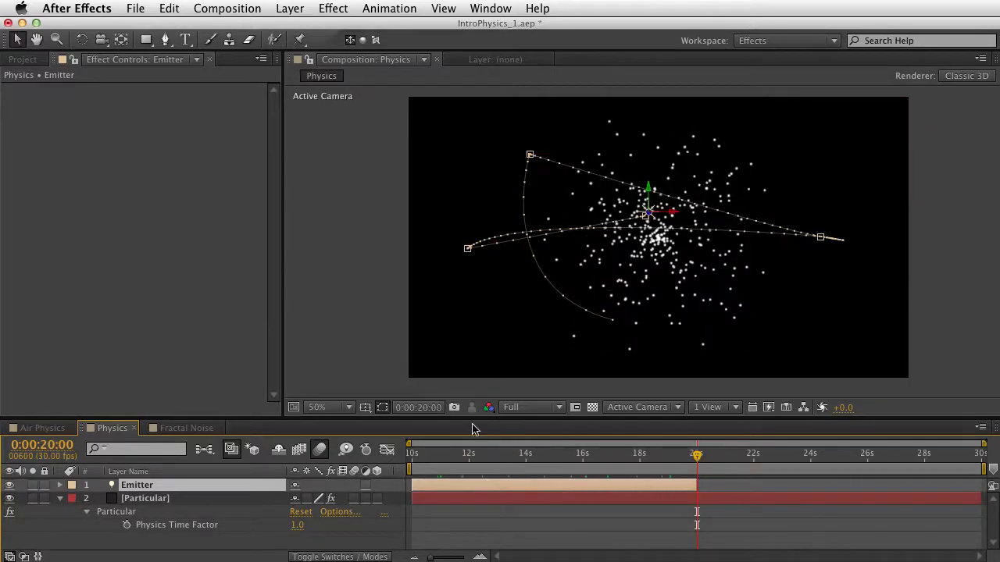
key("n")
left_click_drag(531, 465, 557, 467)
right_click(557, 469)
left_click(575, 508)
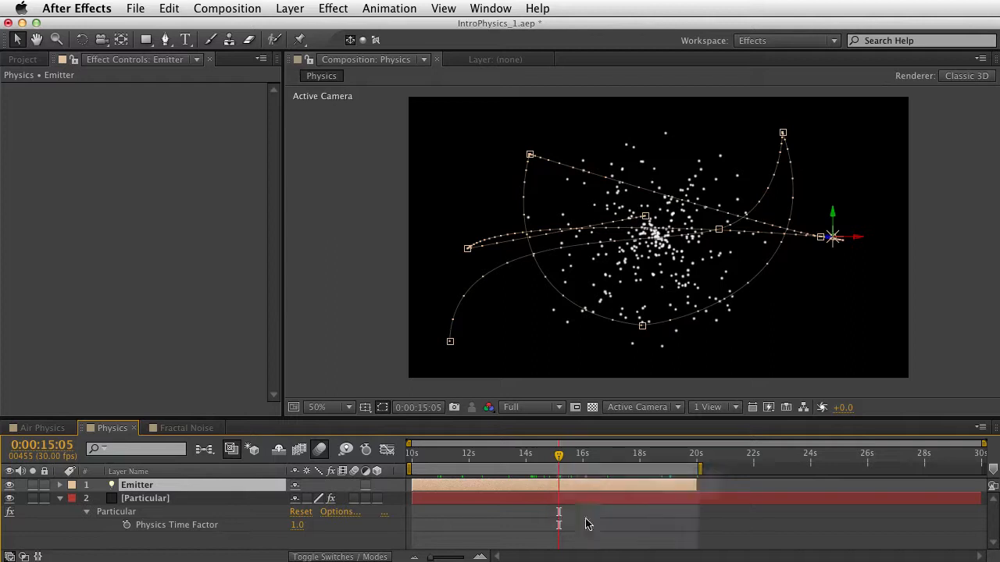
- Set Particular's Emitter Type to Light(s) and scrub to 0:00:11:25 to preview particles emitted along the light's path
left_click(495, 457)
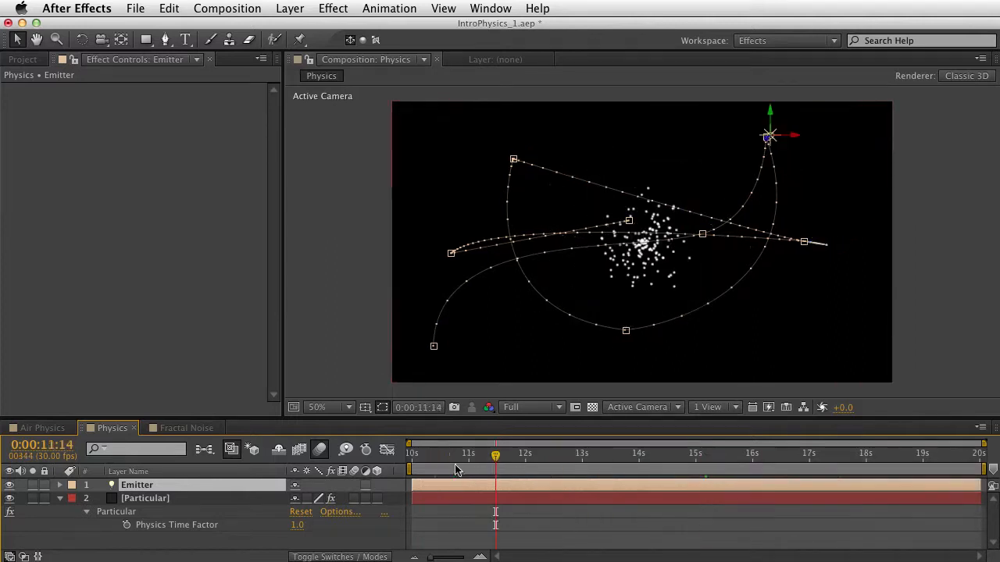
left_click(125, 512)
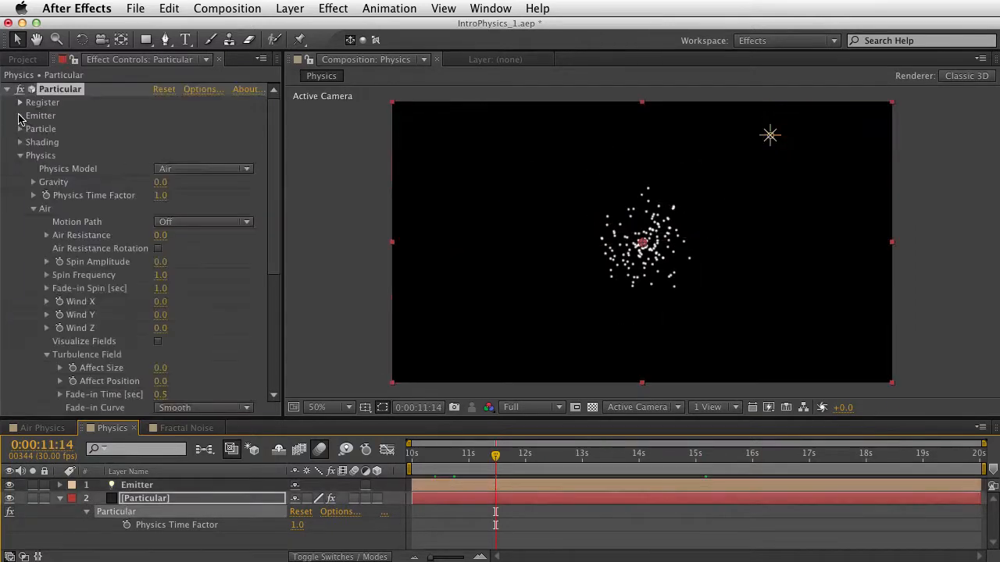
left_click(20, 116)
left_click(162, 145)
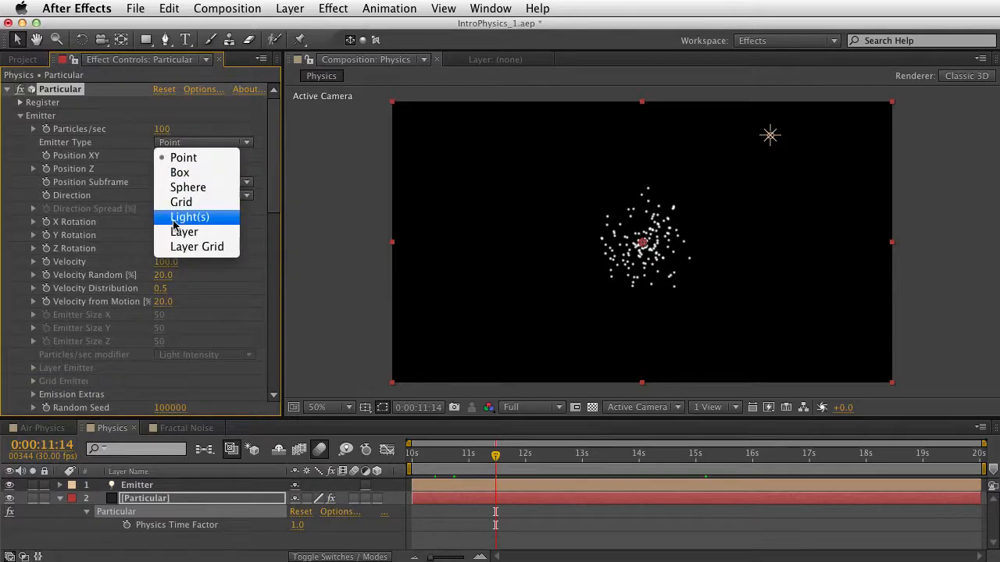
left_click(188, 217)
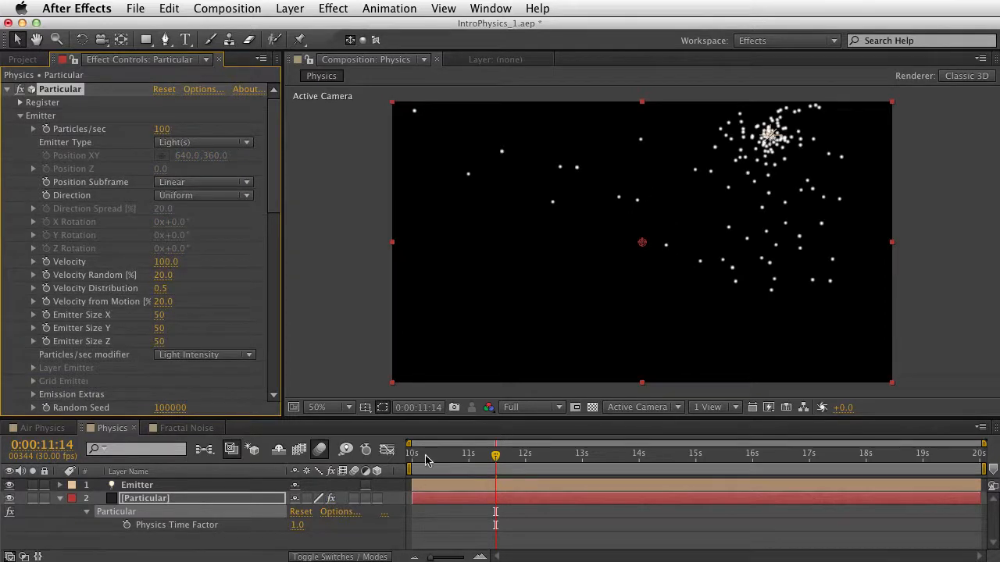
left_click_drag(426, 460, 487, 461)
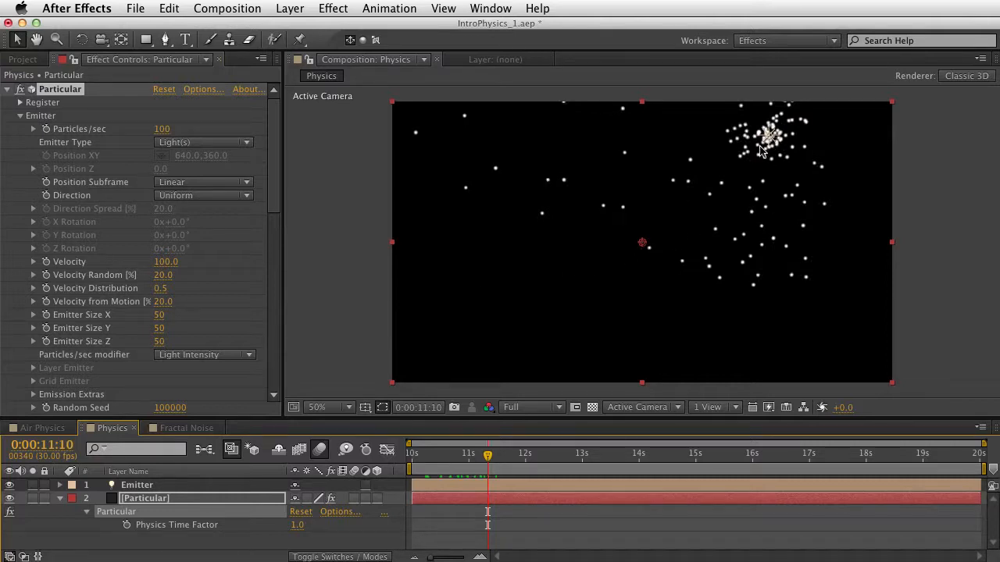
left_click_drag(431, 462, 516, 467)
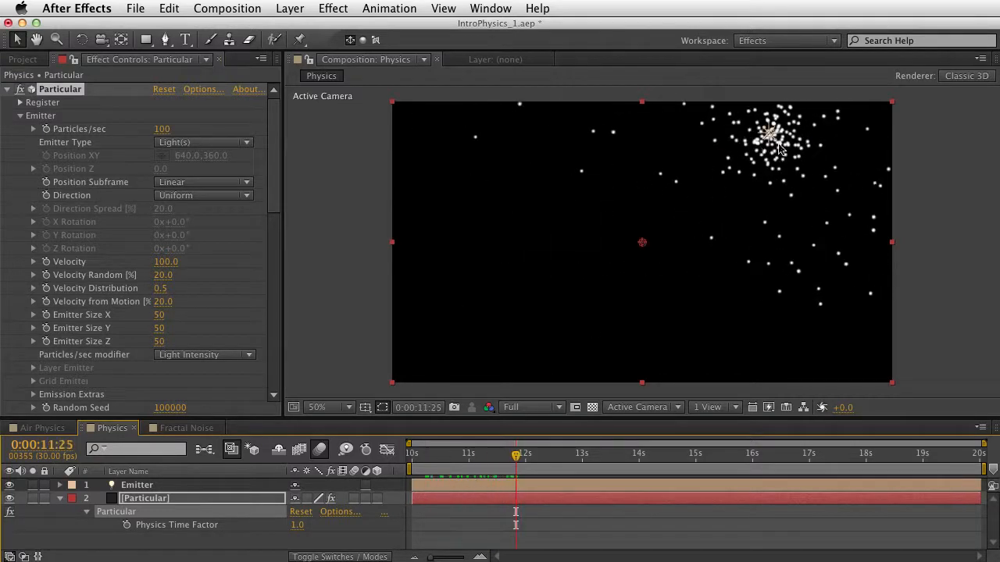
- Add an expression to Particular's Particles/sec that links it to the Emitter light's Position
left_click(48, 428)
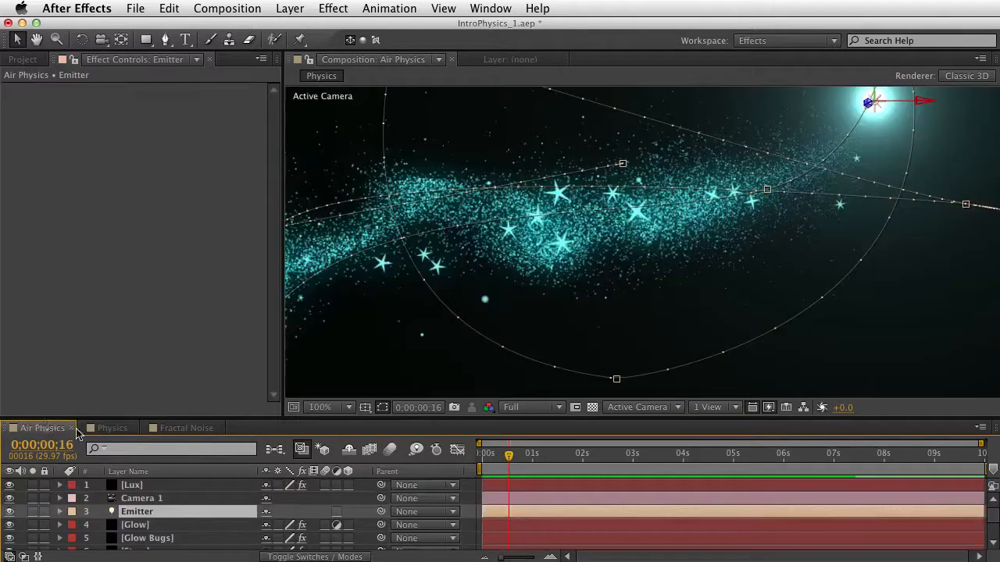
left_click(109, 429)
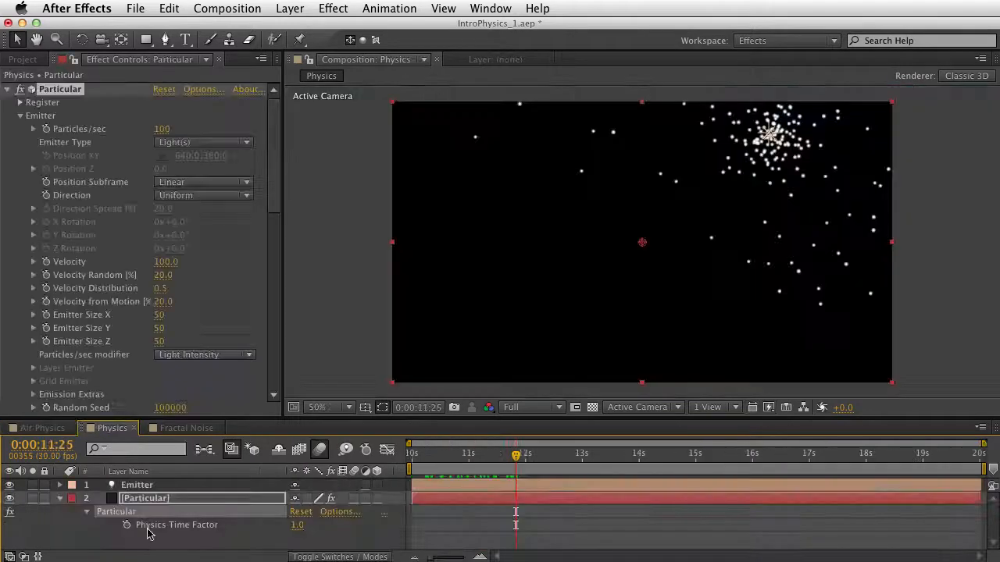
left_click(46, 130, "alt")
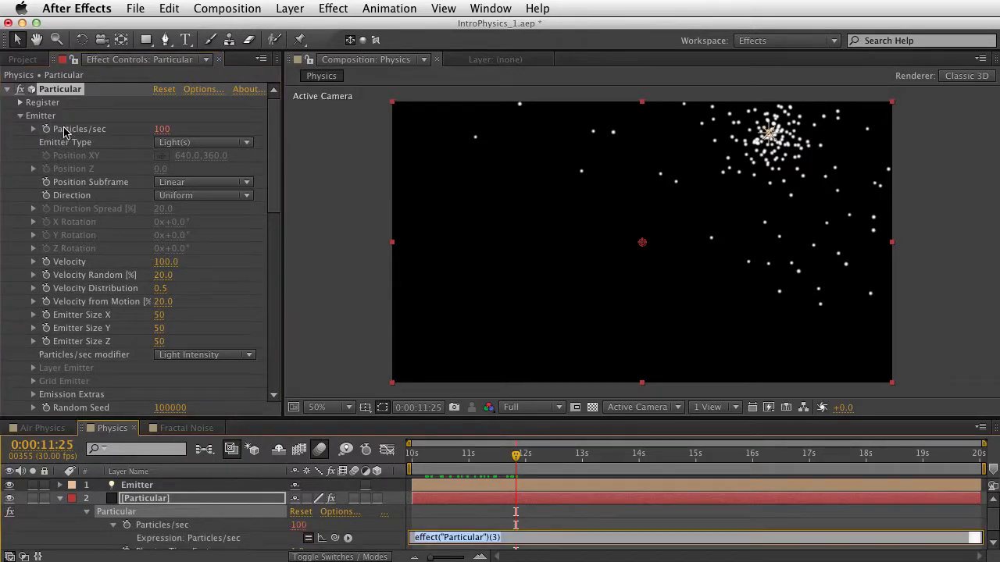
left_click(395, 528)
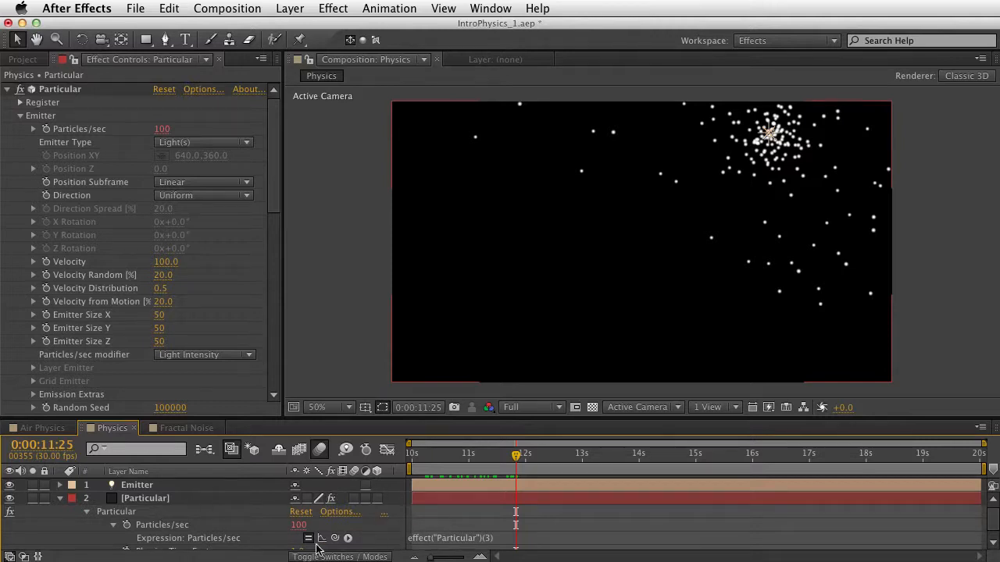
left_click(159, 486)
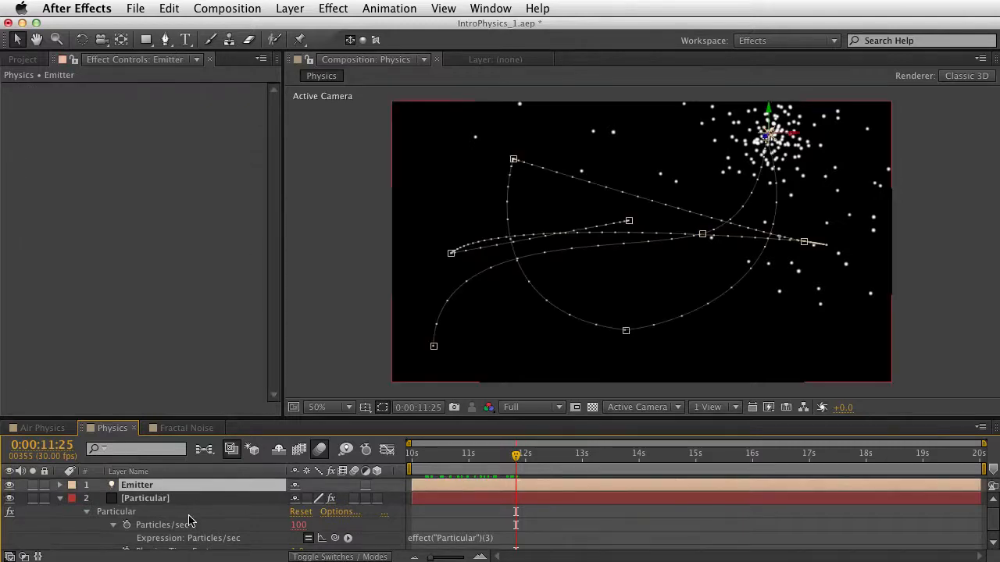
key("p")
scroll(234, 516, "down", 1)
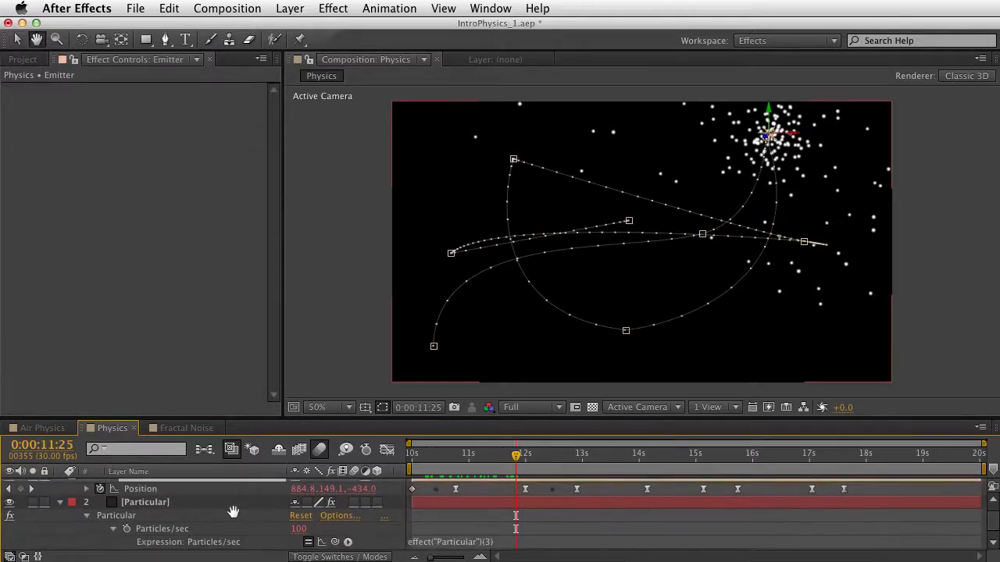
left_click_drag(335, 540, 201, 500)
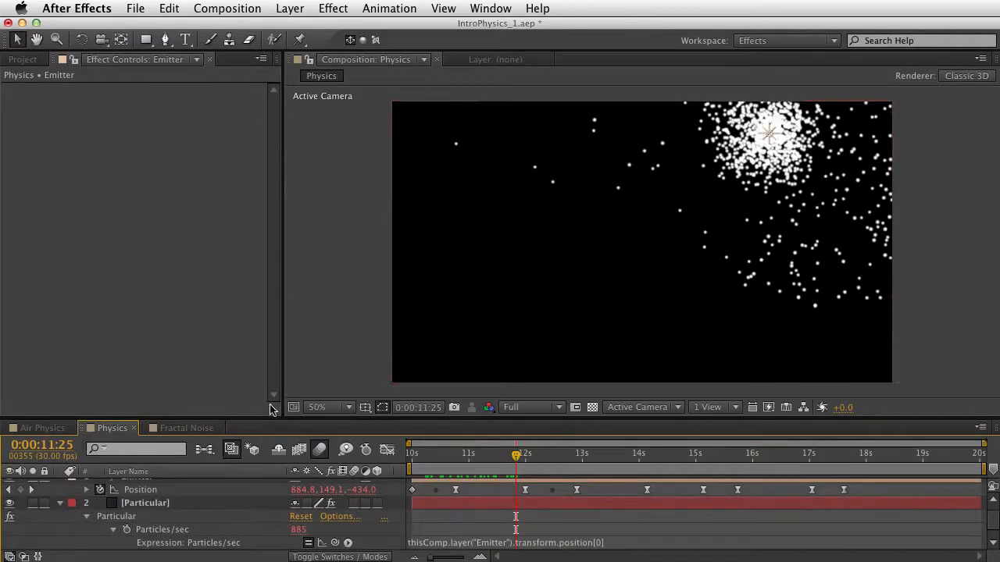
- Edit the Particles/sec expression to read thisComp.layer("Emitter").transform.position.speed, replacing the [0] index with .speed
key("grave")
key("grave")
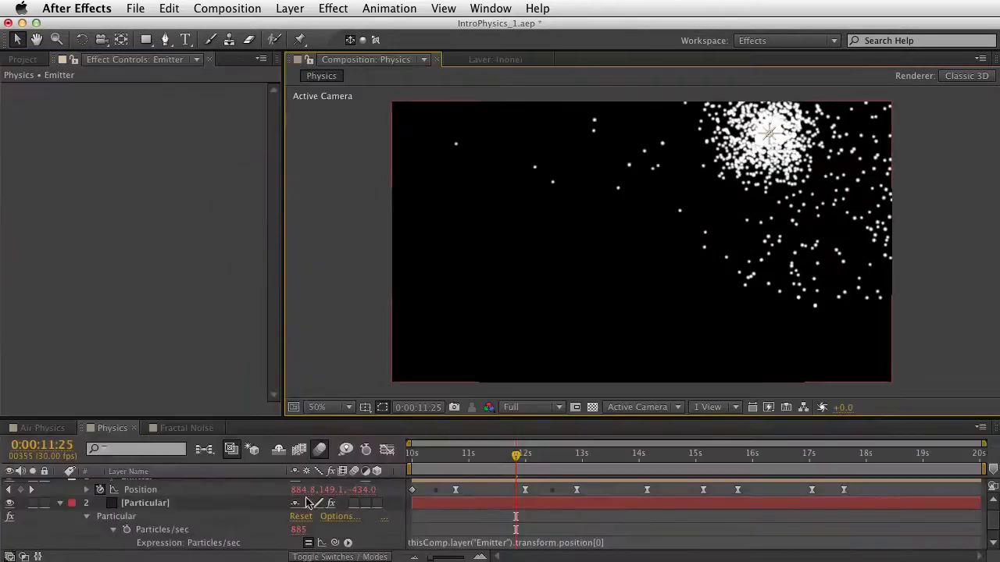
key("grave")
left_click(482, 182)
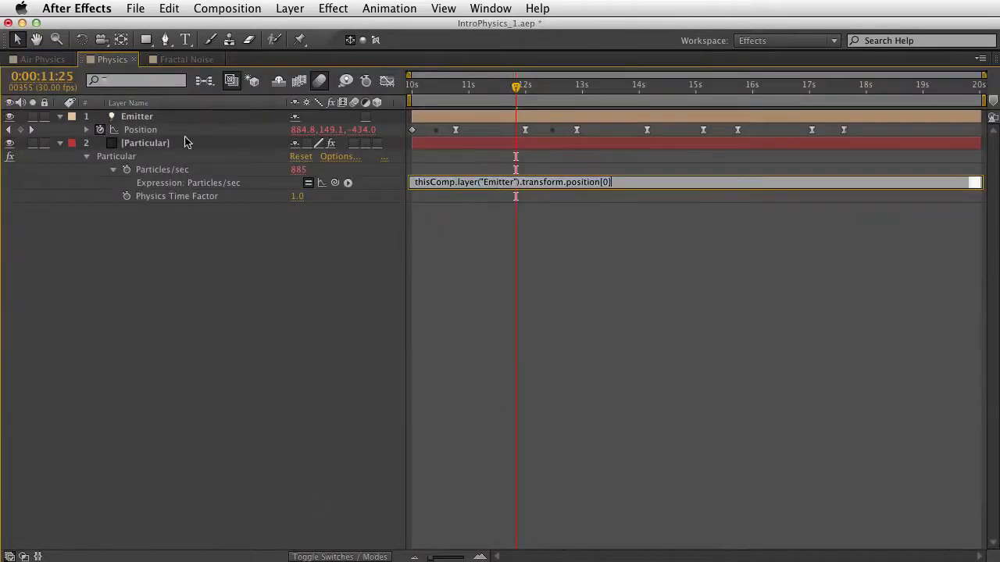
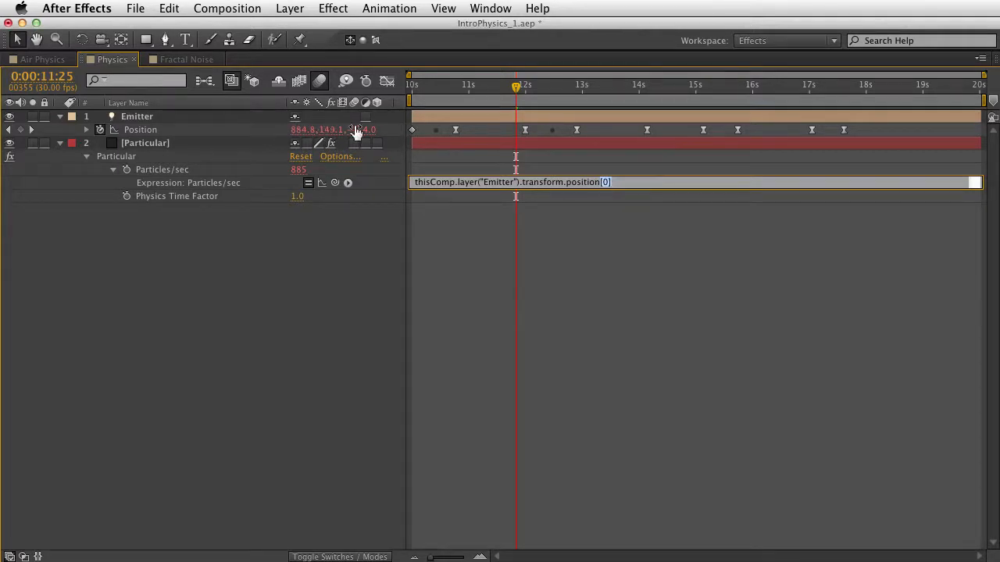
left_click(624, 182)
key("BackSpace")
key("BackSpace")
key("BackSpace")
left_click(614, 194)
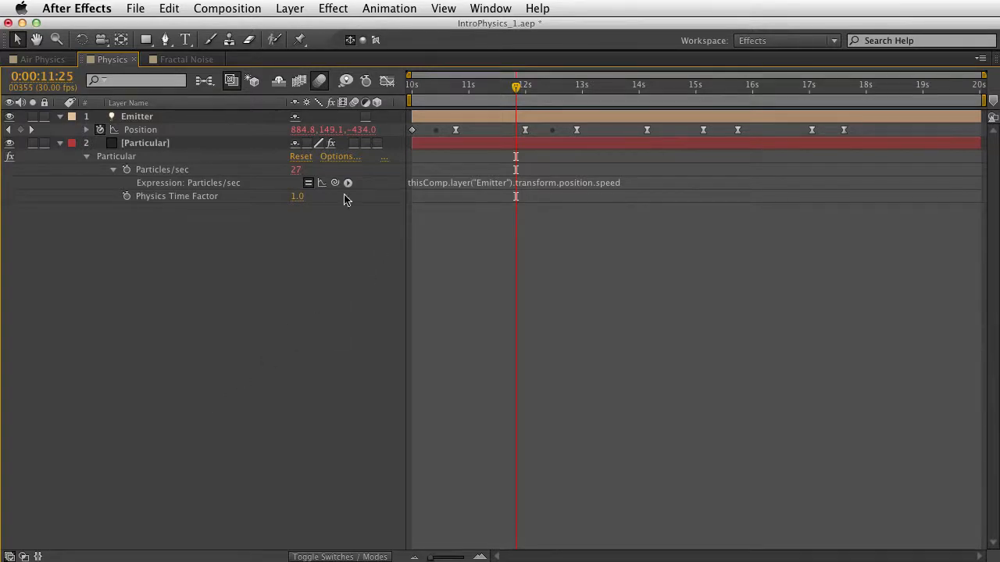
- Preview the speed-driven particle emission in the Physics composition from 0:00:10:03 to 0:00:11:25
double_click(122, 156)
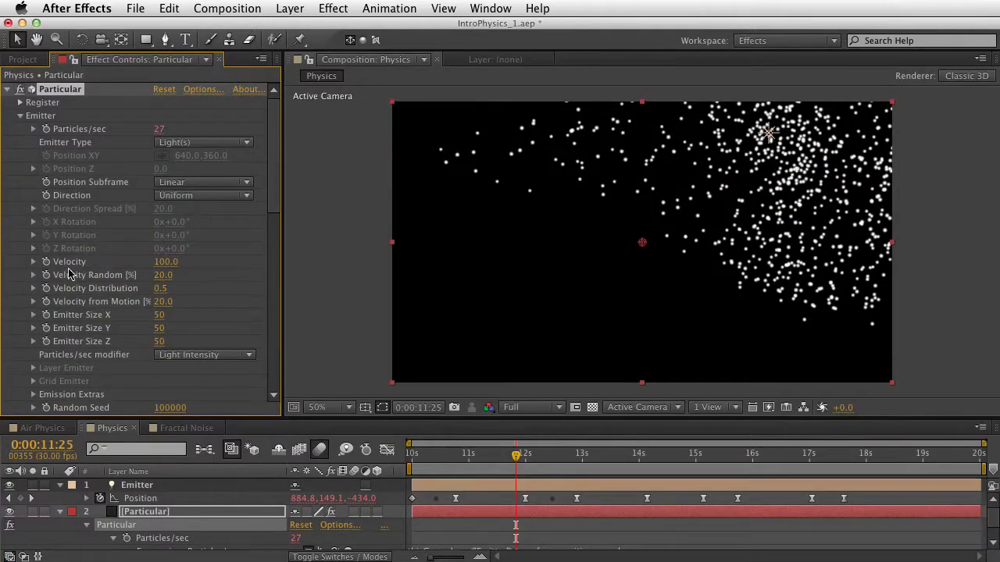
mouse_move(178, 261)
left_mouse_down()
mouse_move(104, 260)
mouse_move(178, 263)
left_mouse_up()
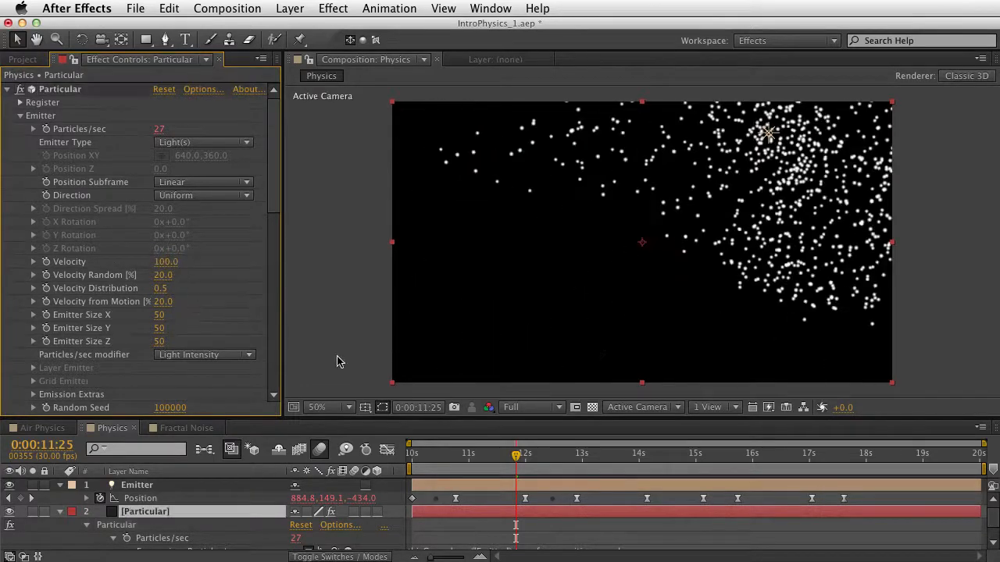
key("grave")
key("grave")
key("grave")
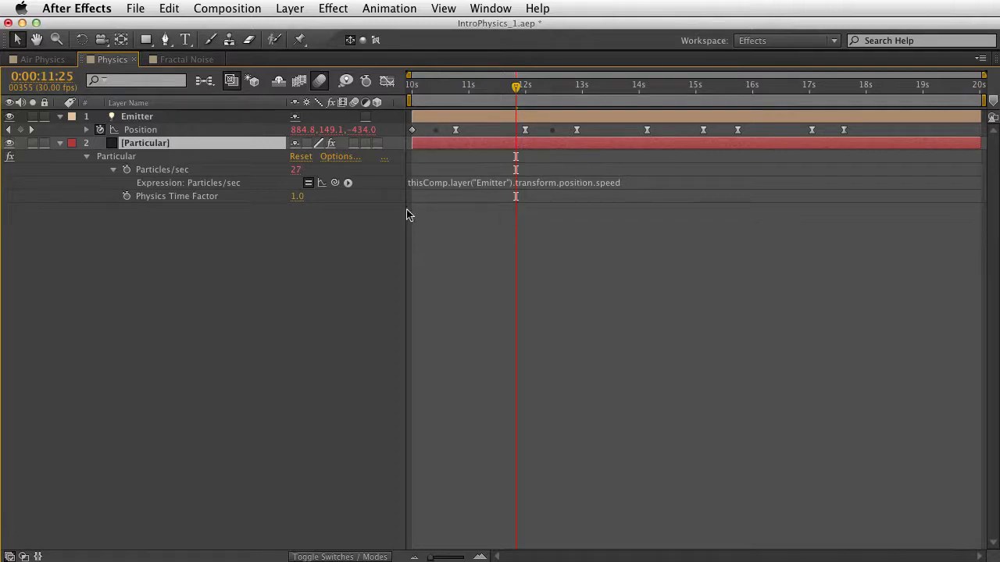
left_click(567, 187)
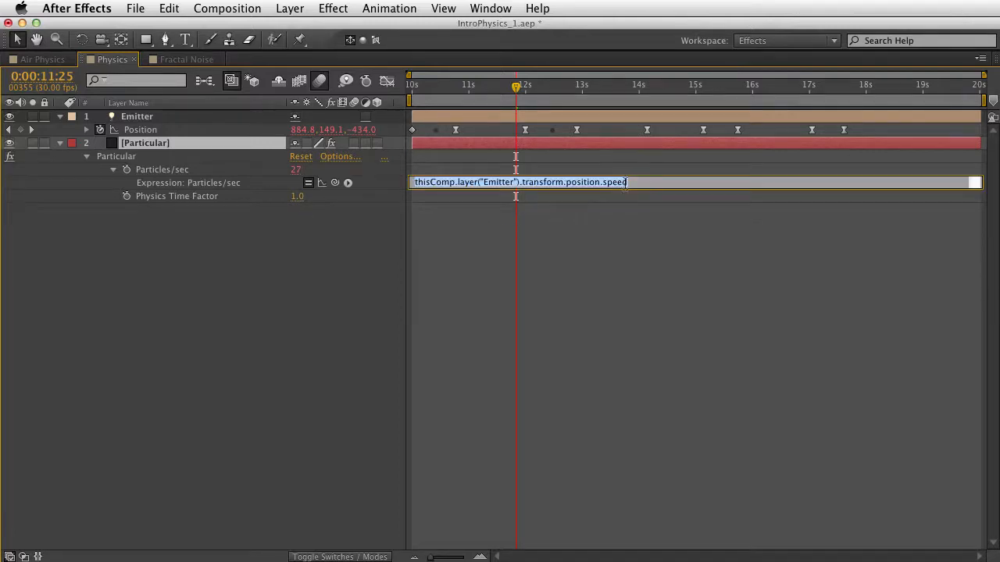
double_click(625, 182)
left_click(427, 125)
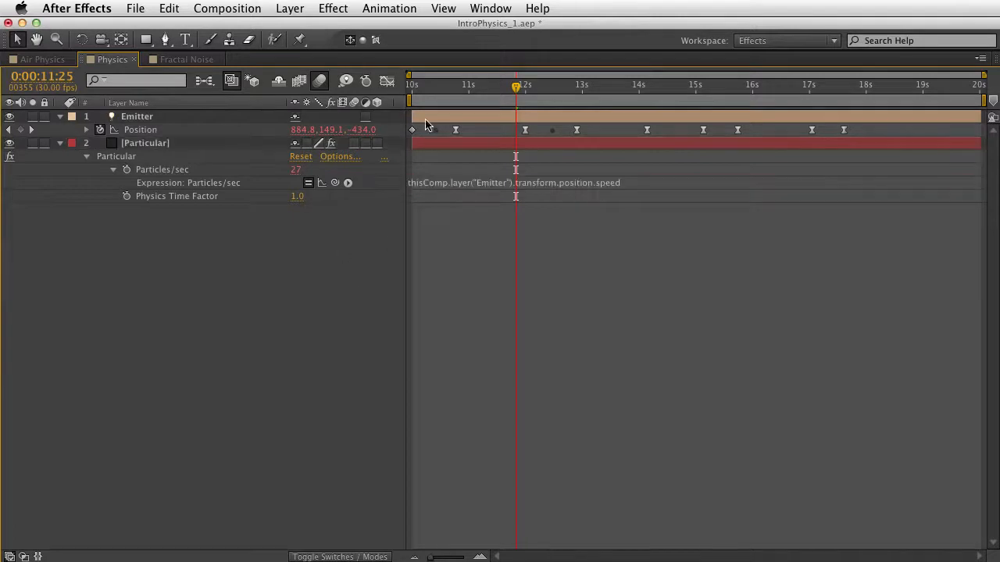
left_click_drag(419, 89, 418, 94)
key("grave")
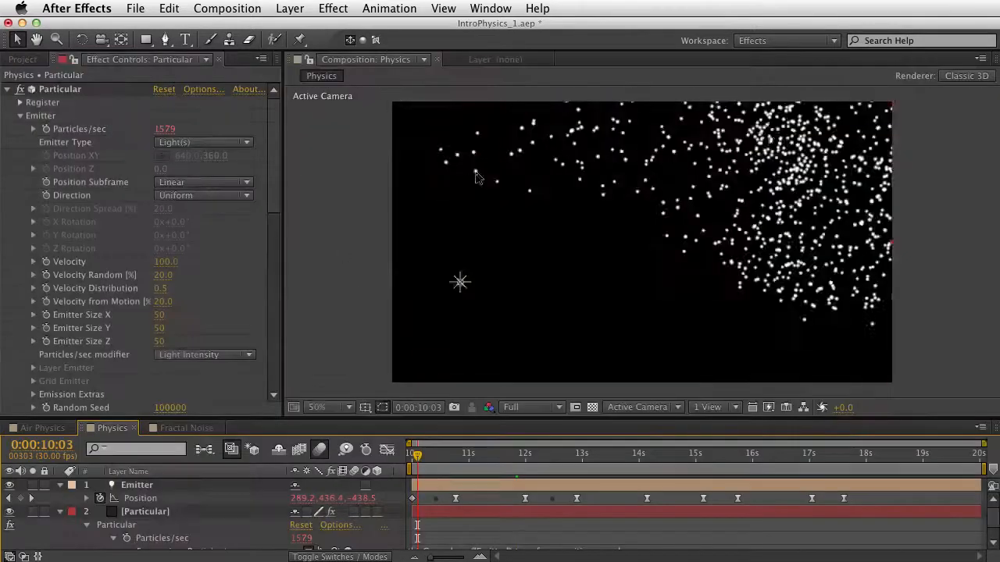
key("space")
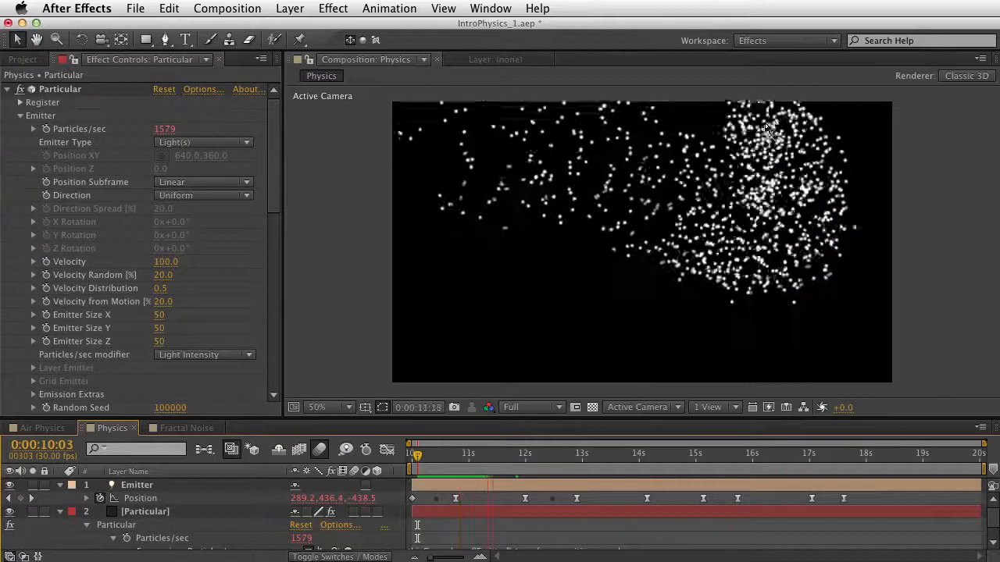
key("space")
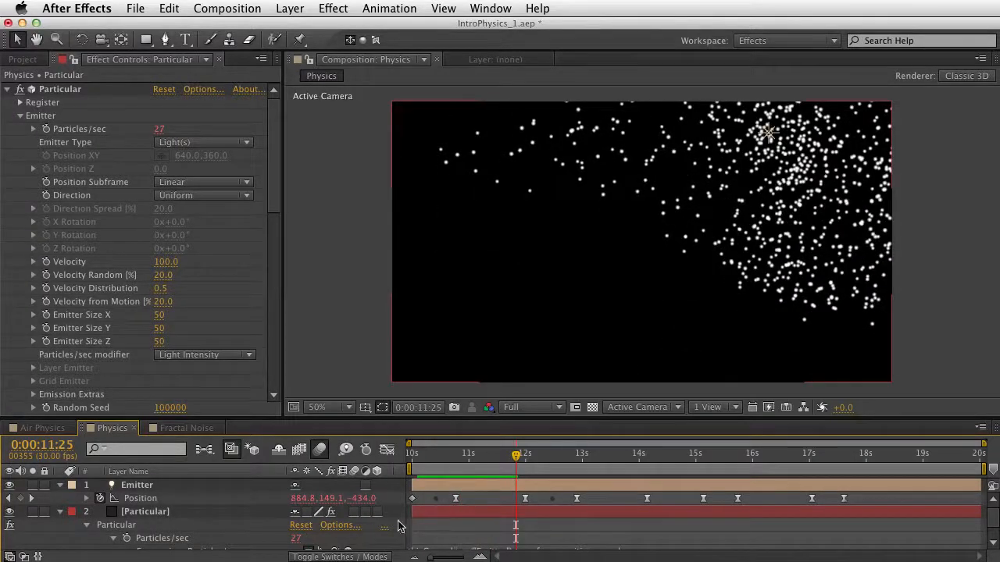
- Remove the wiggle(1, 20) expression from the Emitter light's Position and scrub from 0:00:10:00 to 0:00:13:11 to check Particles/sec
key("grave")
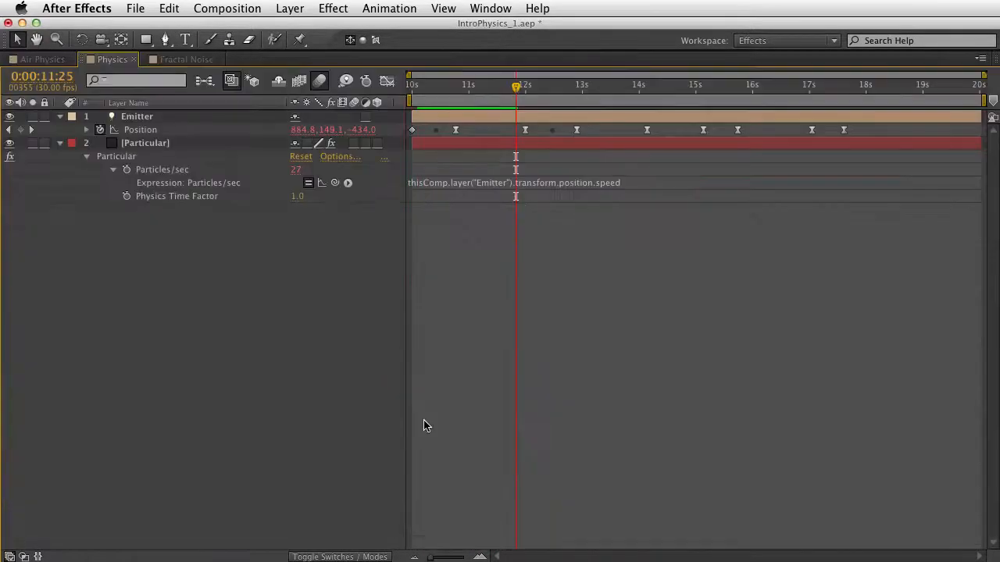
left_click(86, 131)
left_click(443, 143)
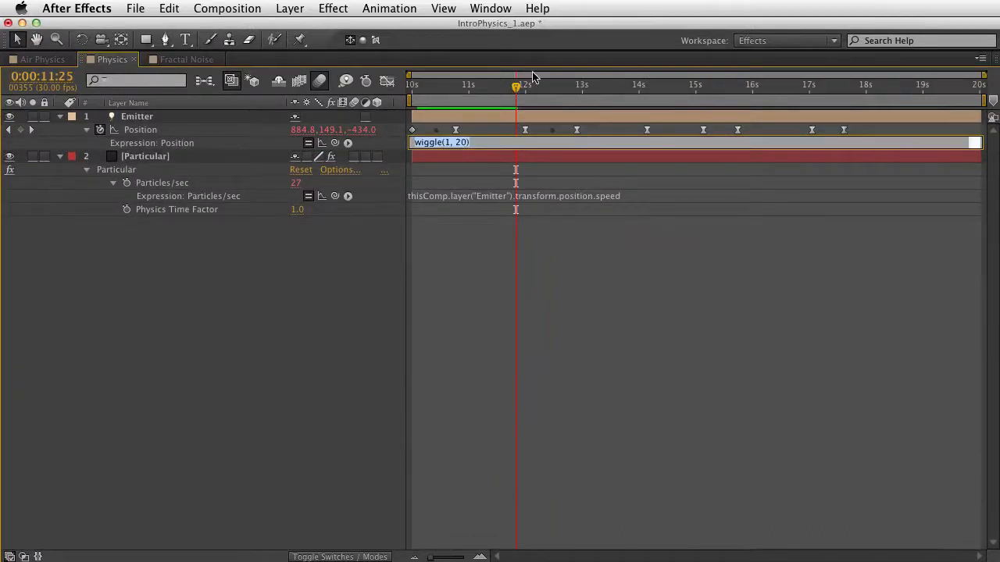
key("BackSpace")
key("KP_Enter")
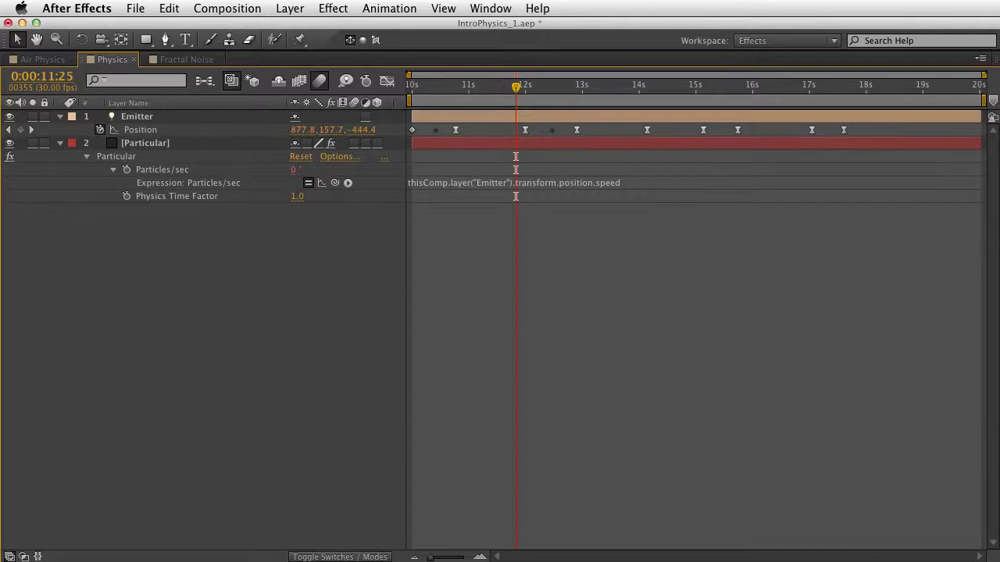
left_click_drag(446, 89, 404, 104)
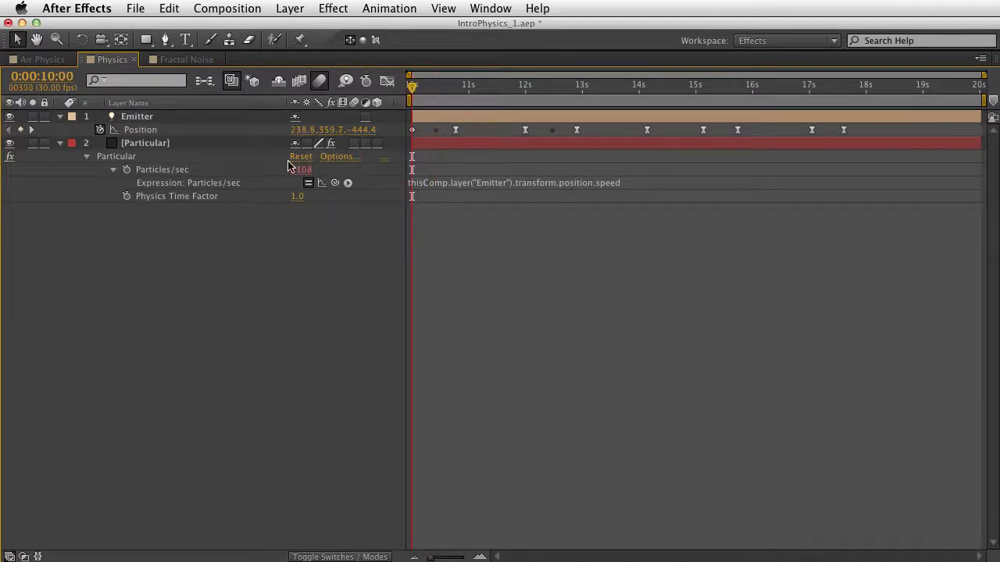
left_click_drag(426, 87, 627, 144)
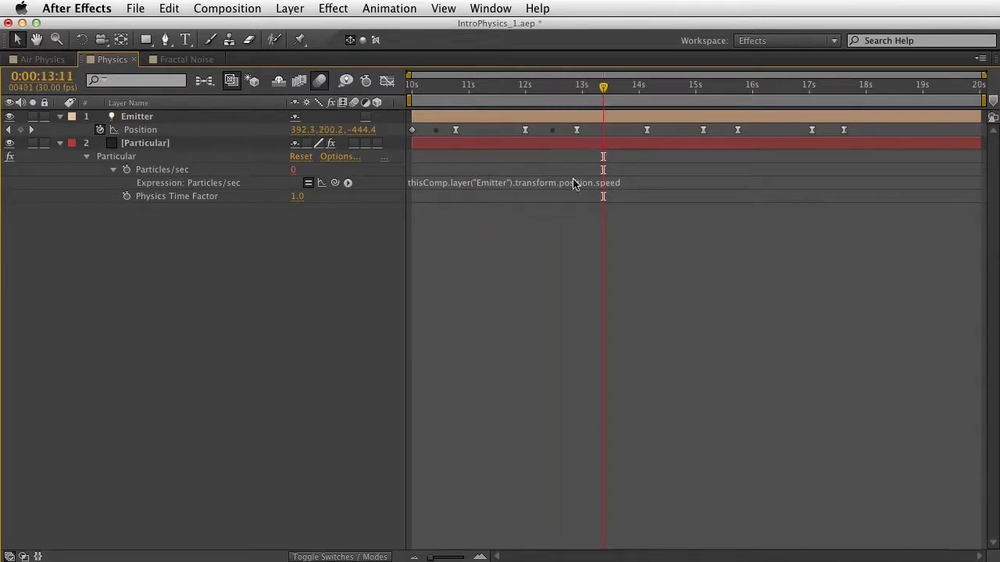
- Multiply the Particles/sec speed expression by 5 and preview the particle trail up to 0:00:10:18
left_click(620, 186)
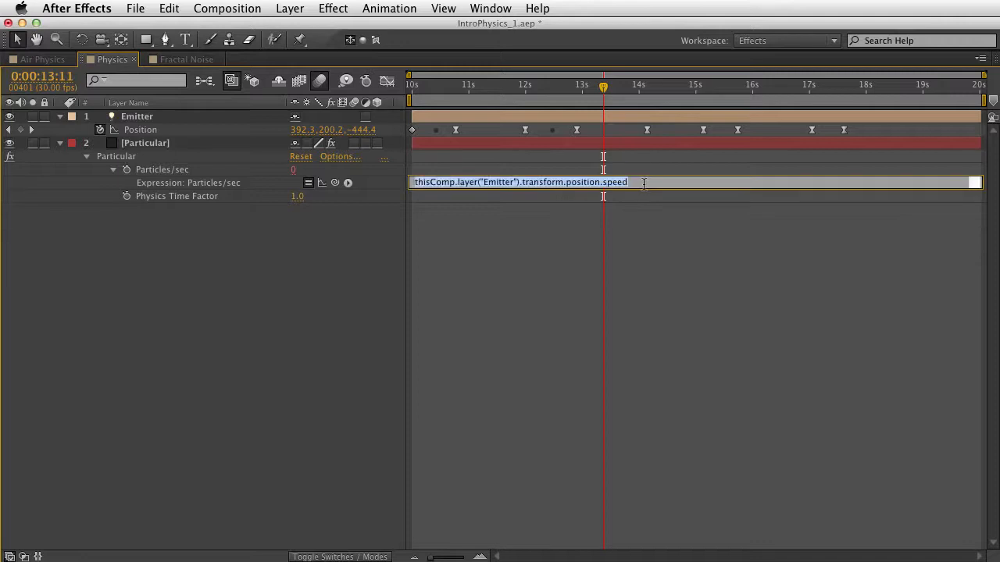
left_click(642, 182)
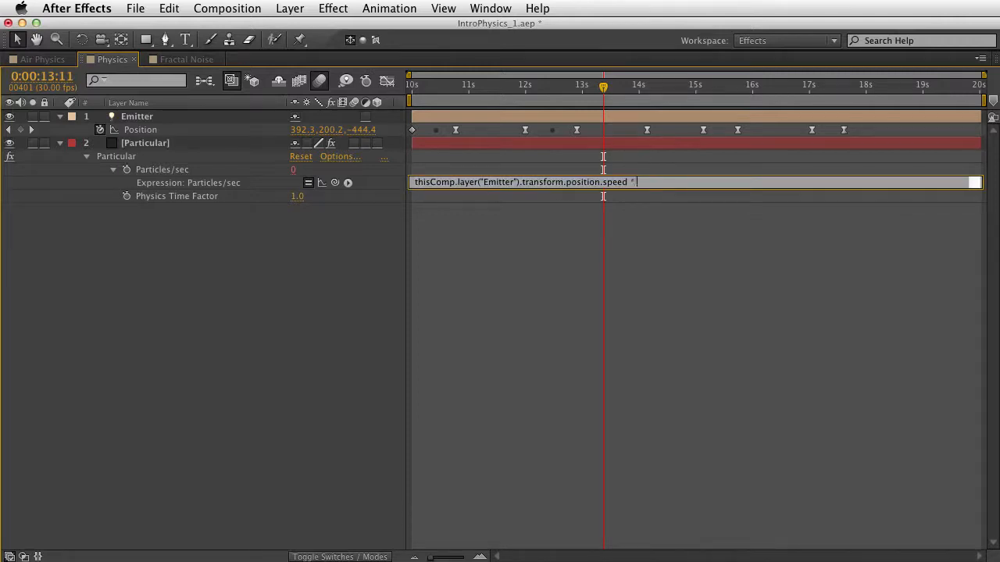
type("*")
key("KP_Enter")
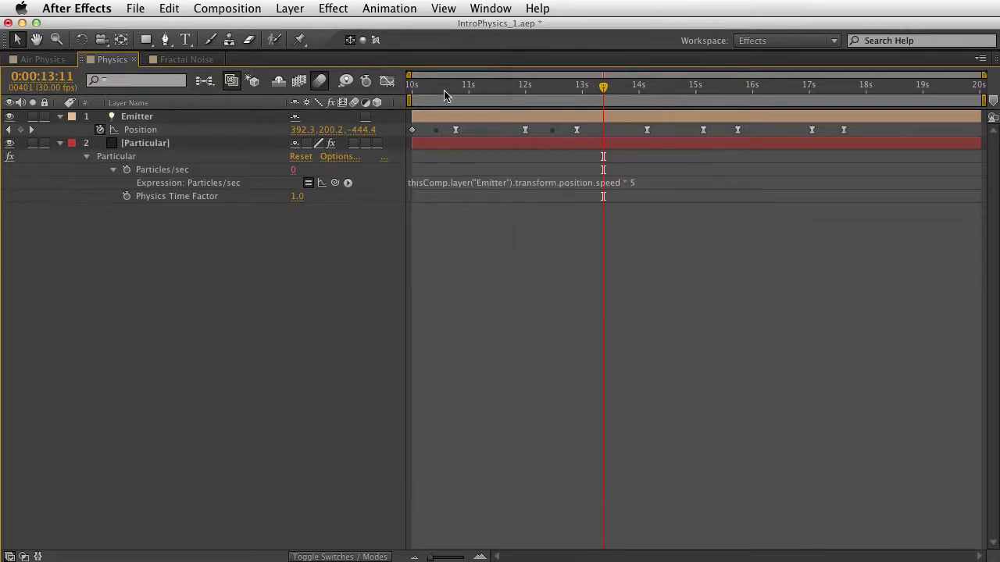
left_click_drag(416, 91, 428, 94)
key("grave")
key("space")
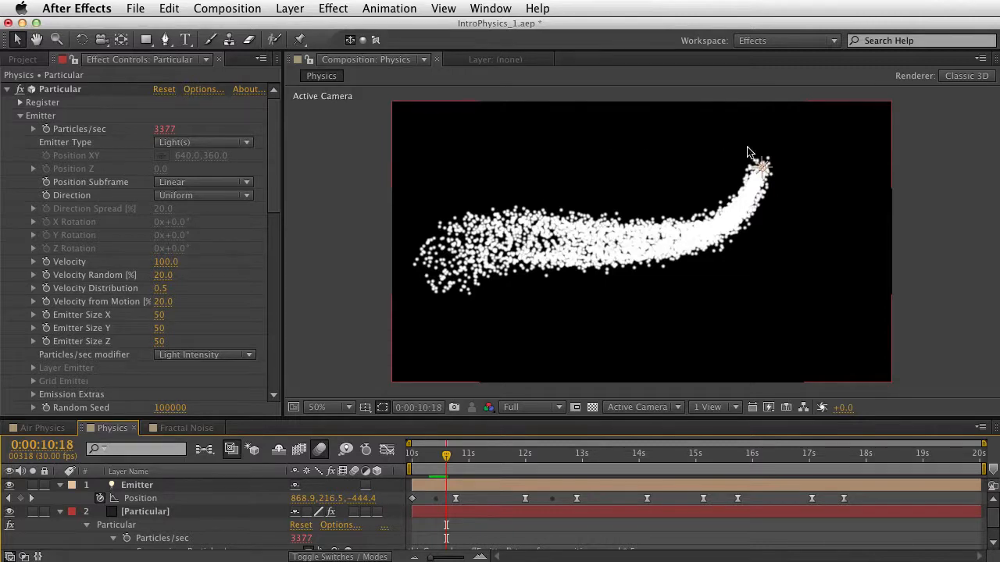
- In Particular's Physics settings, raise Gravity through 20 and 30 to 35
left_click(117, 512)
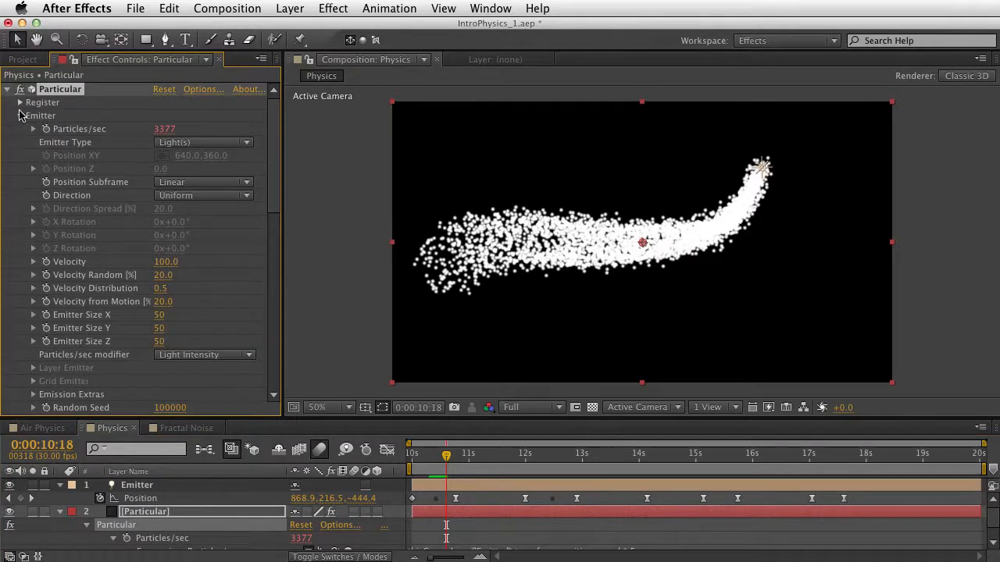
left_click(16, 118)
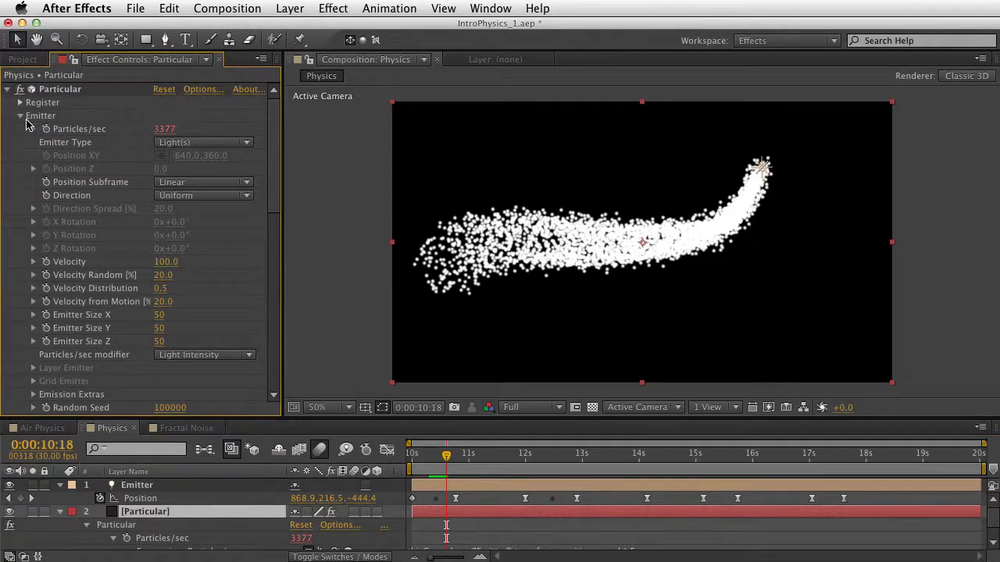
left_click(26, 120)
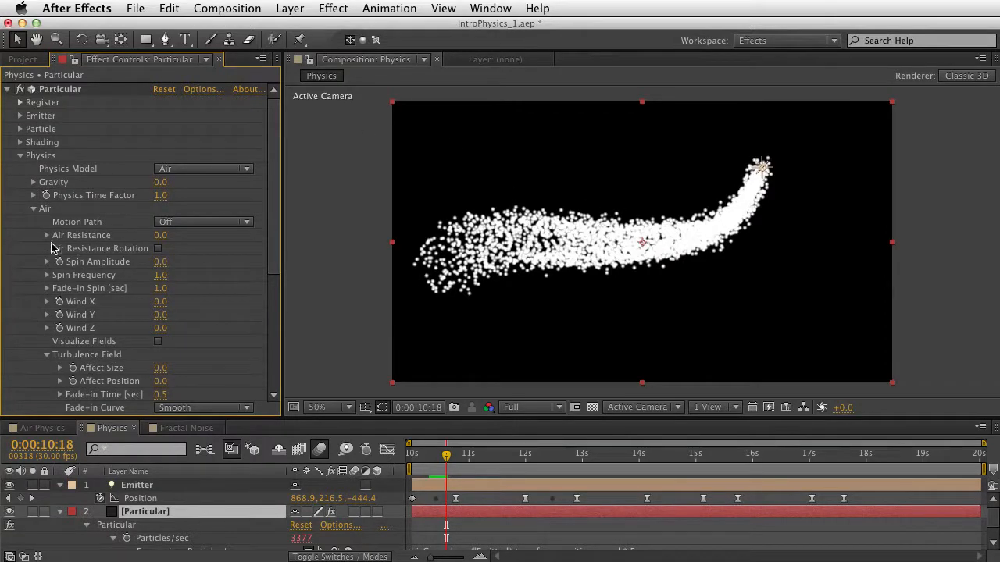
left_click(161, 182)
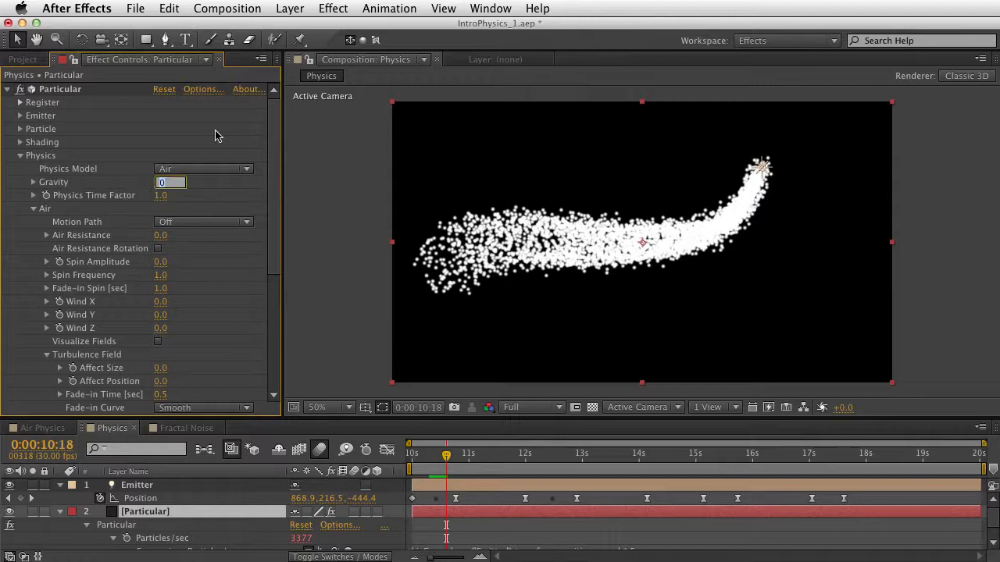
type("20")
key("Return")
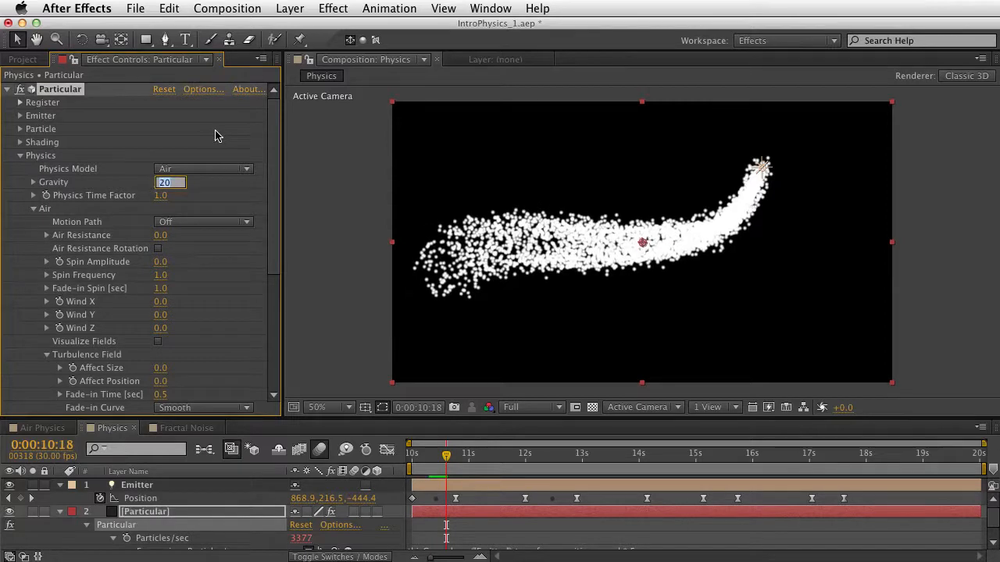
type("30")
key("Return")
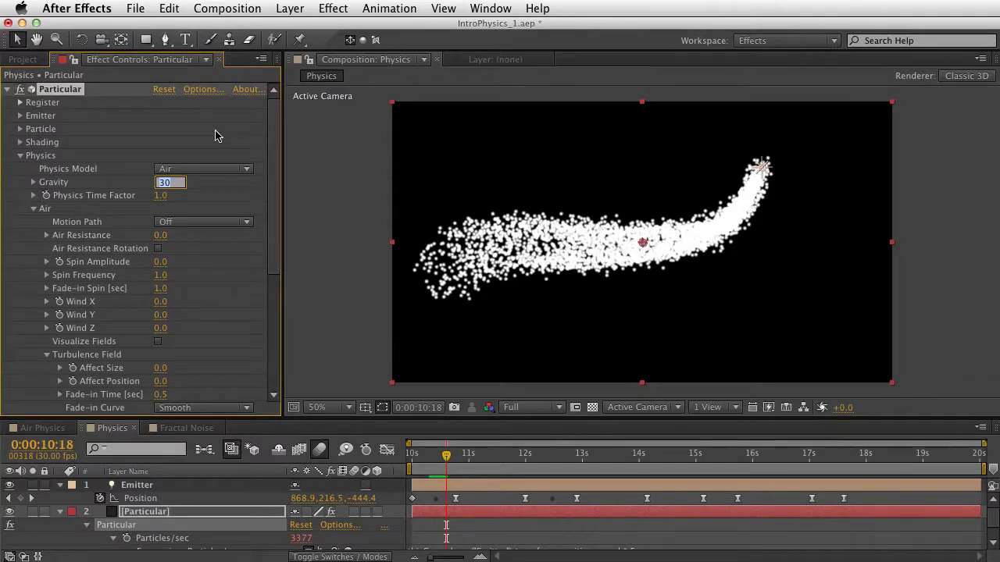
key("Return")
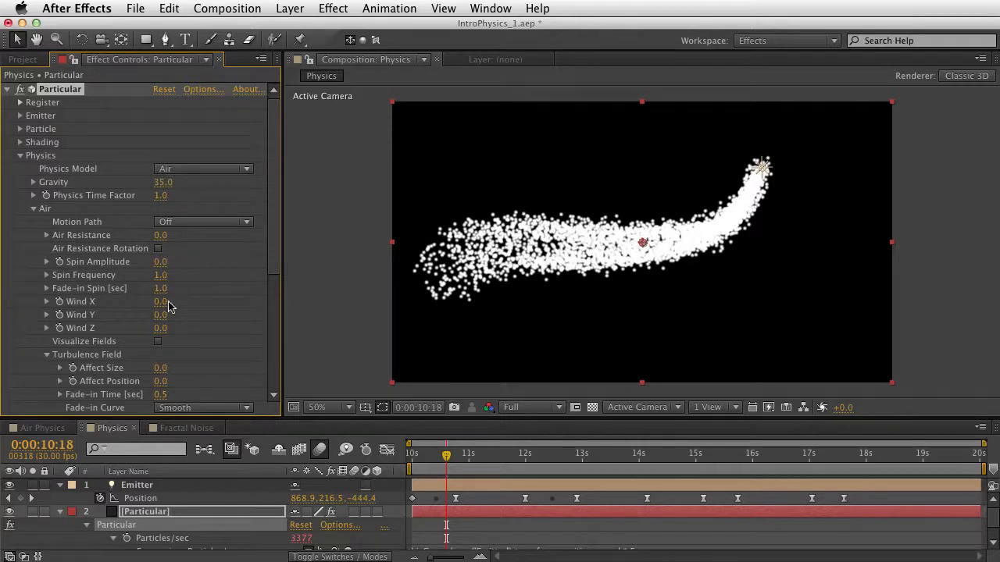
- In Particular's Air settings, set Wind X to 86 and the Turbulence Field's Affect Position to 250
left_click_drag(163, 302, 222, 295)
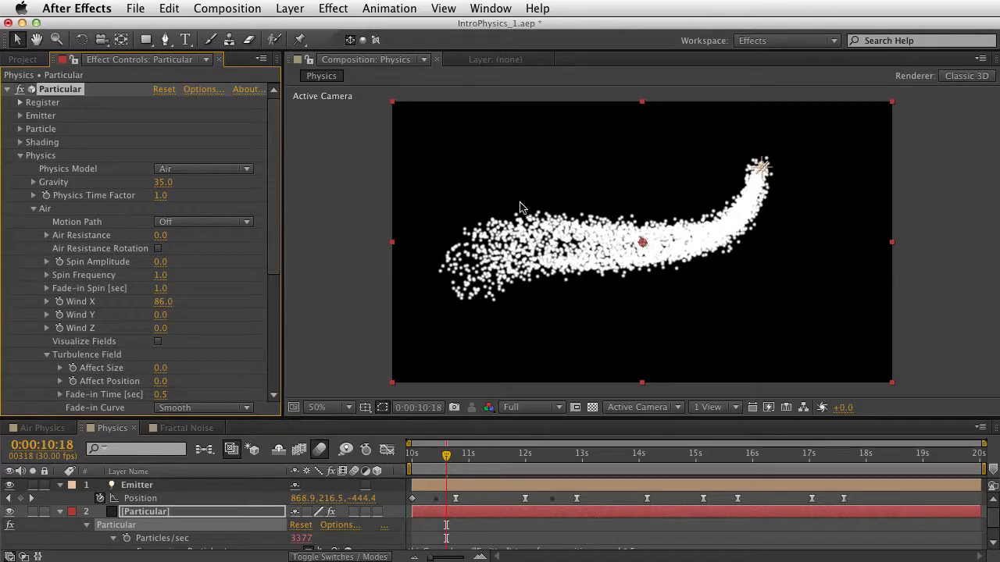
scroll(125, 271, "down", 5)
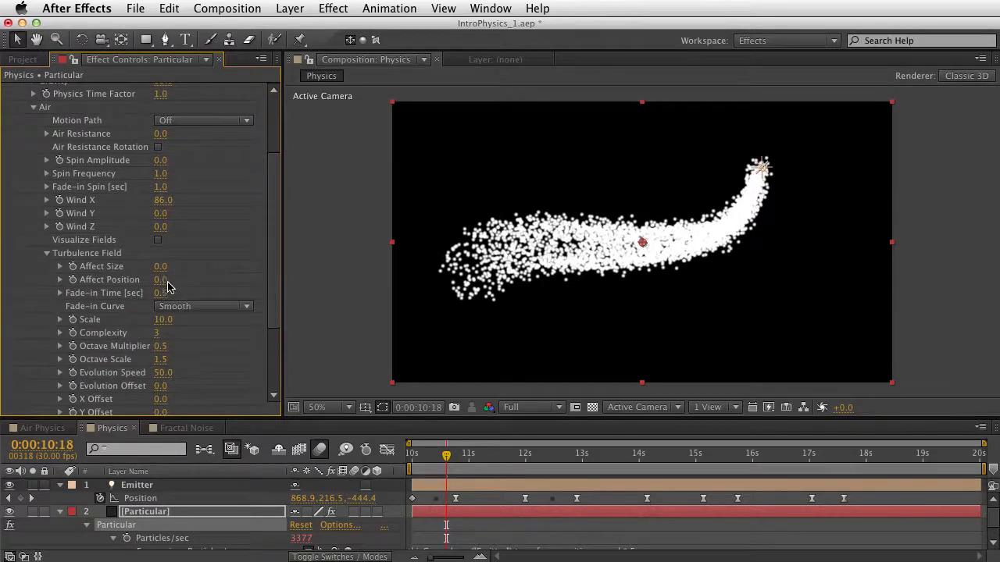
left_click_drag(190, 278, 331, 270)
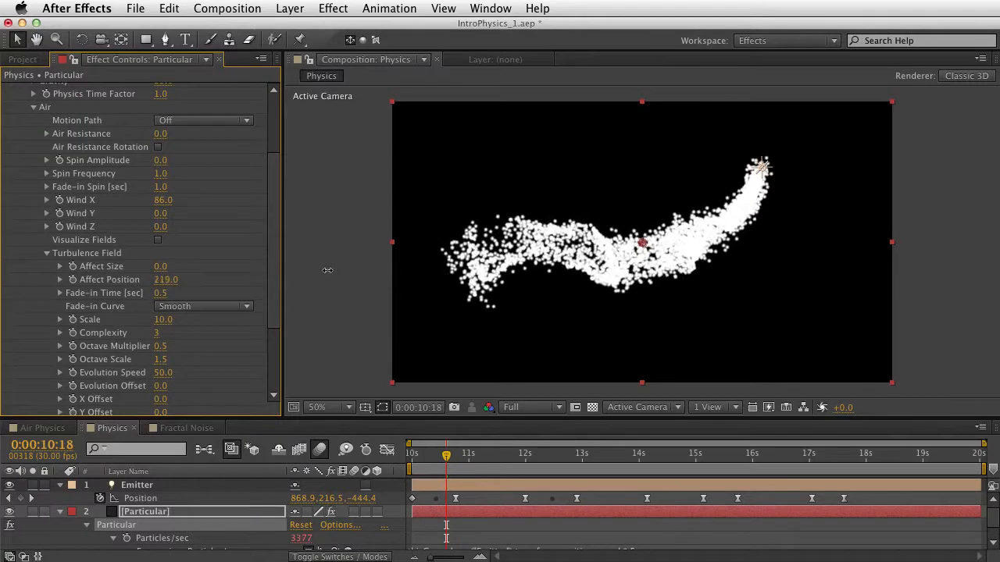
left_click(179, 280)
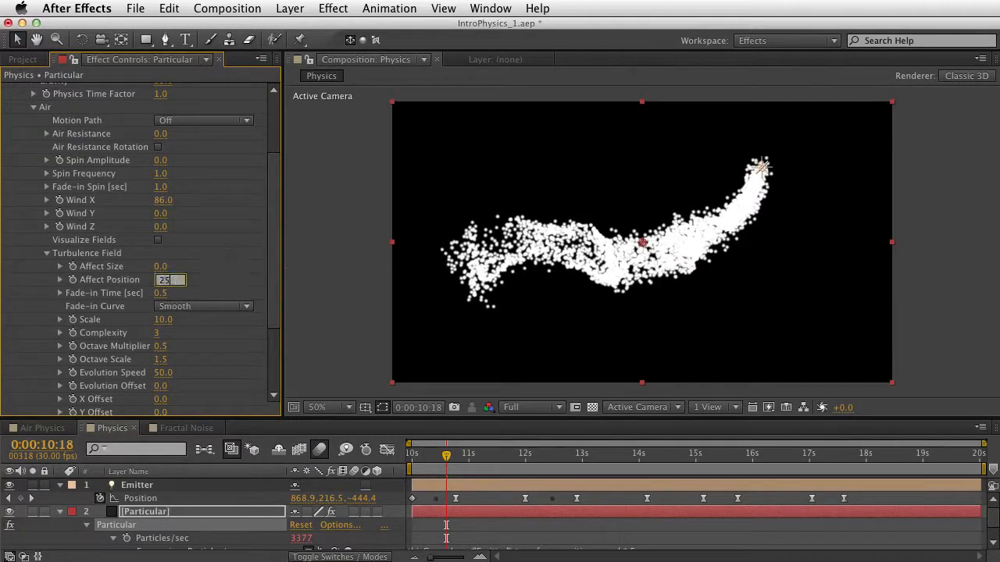
key("Return")
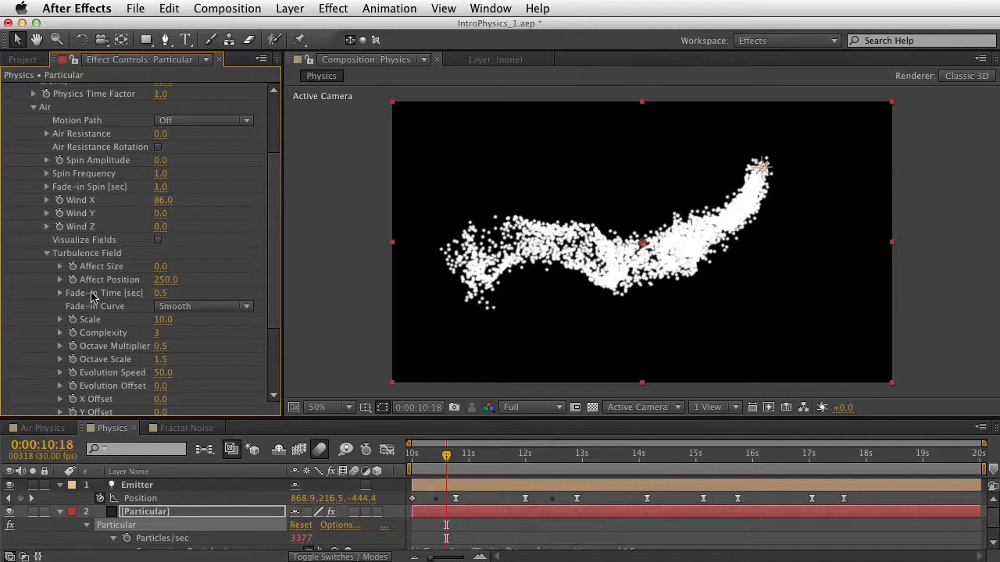
- Apply the linear descending preset to the particles' Size over Life graph so they shrink from birth to death
scroll(92, 296, "down", 4)
scroll(82, 301, "up", 7)
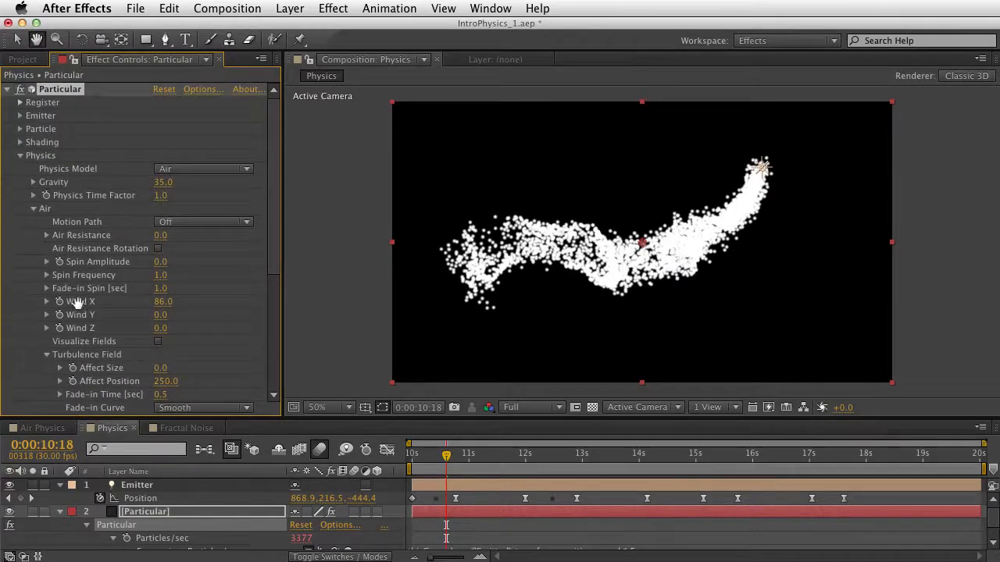
left_click(20, 129)
scroll(27, 133, "down", 1)
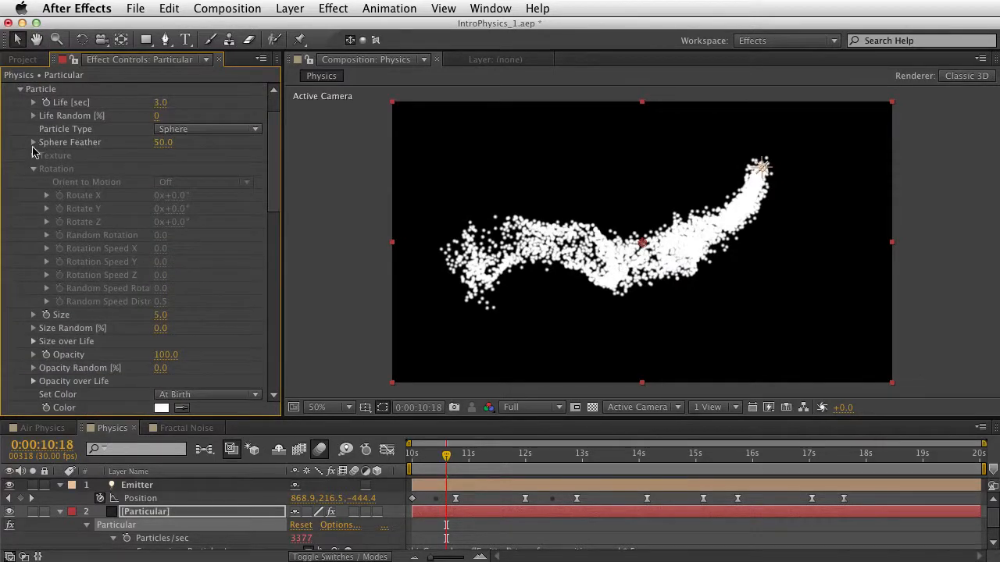
left_click(34, 341)
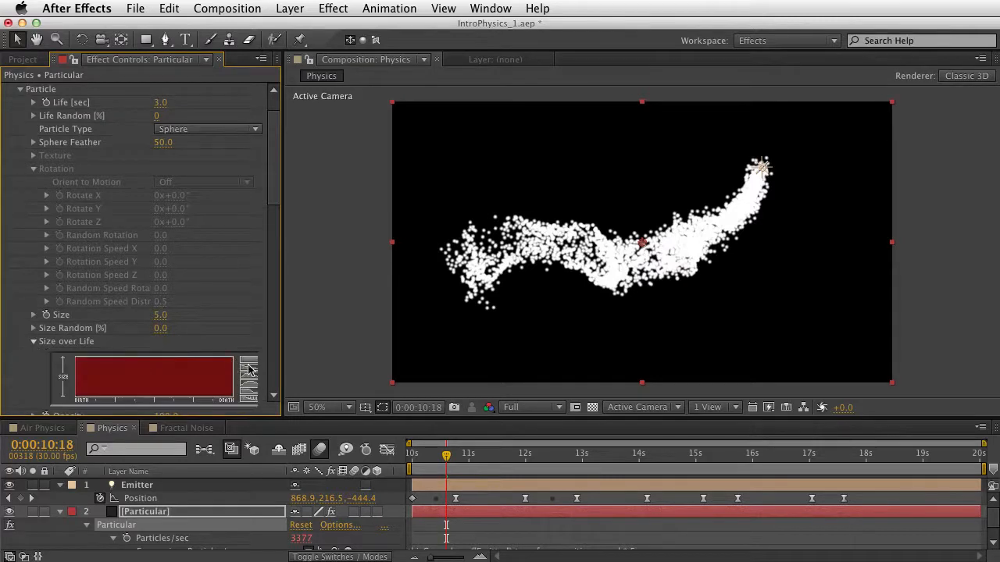
left_click(248, 370)
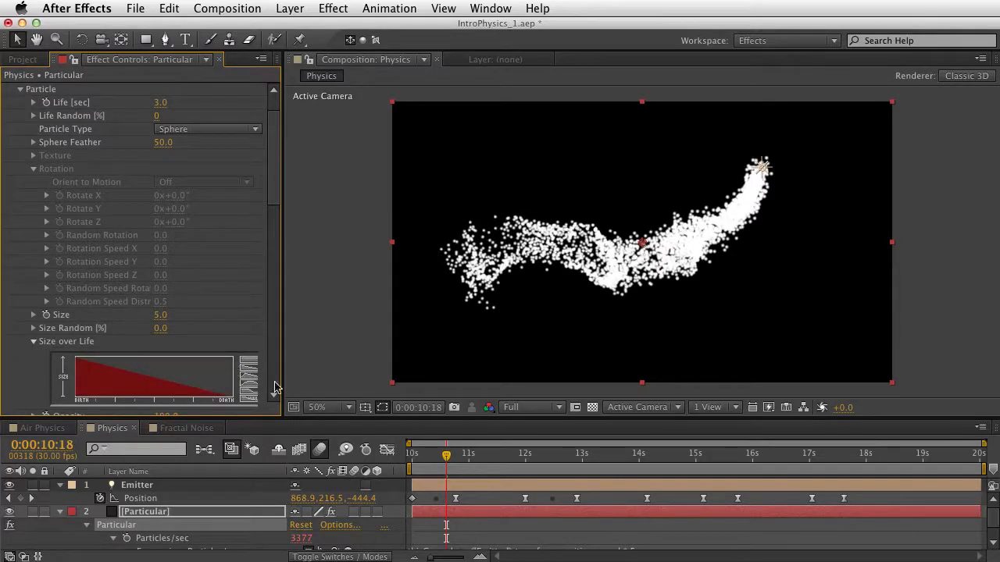
- Scrub to 0:00:11:06 and set the particle Life to 1.5 seconds
left_click_drag(440, 456, 482, 467)
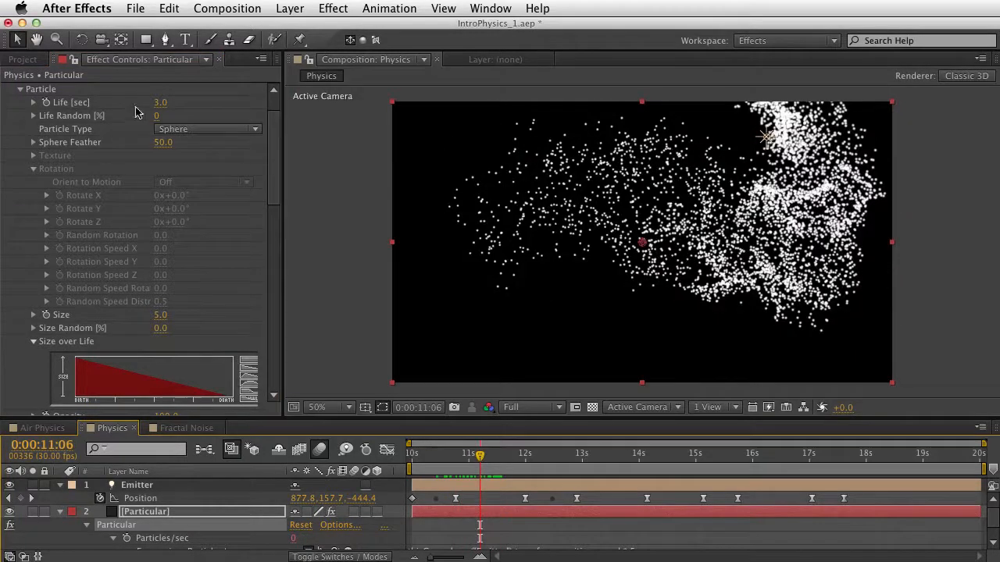
left_click(162, 103)
type("1.5")
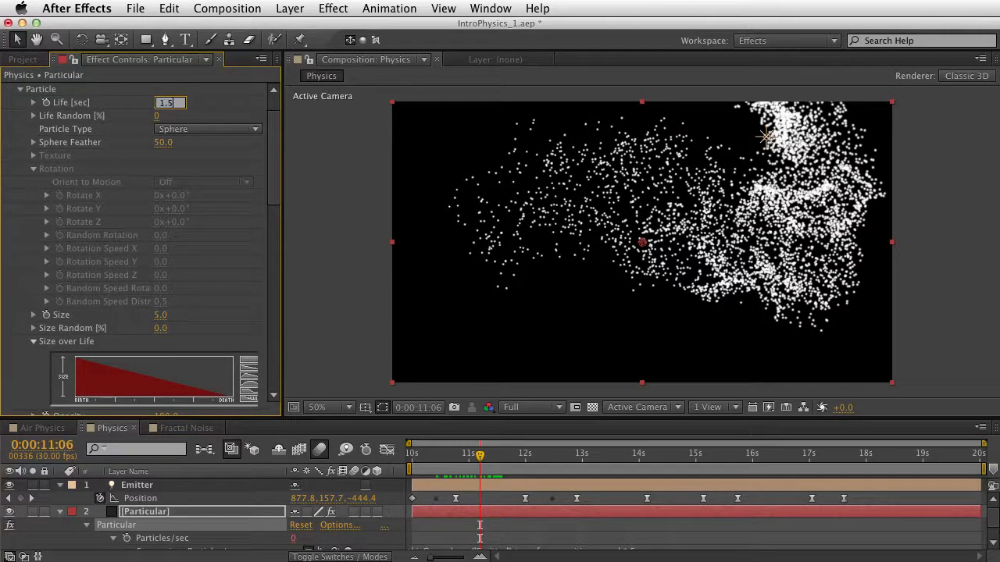
key("Return")
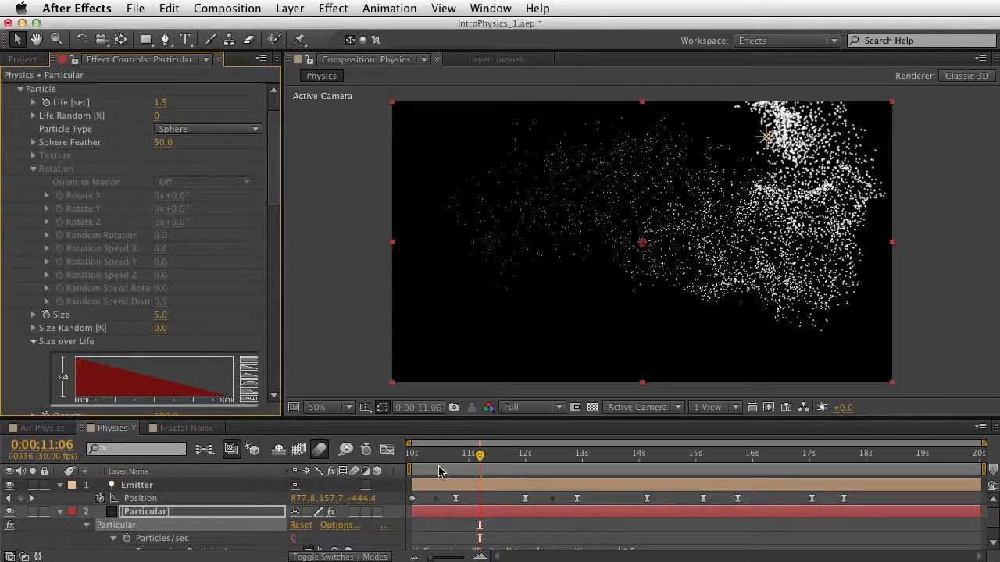
- Collapse the Particular layer's properties, save the project and preview the trail from 0:00:10:00
left_click_drag(433, 459, 387, 451)
key("super+shift+a")
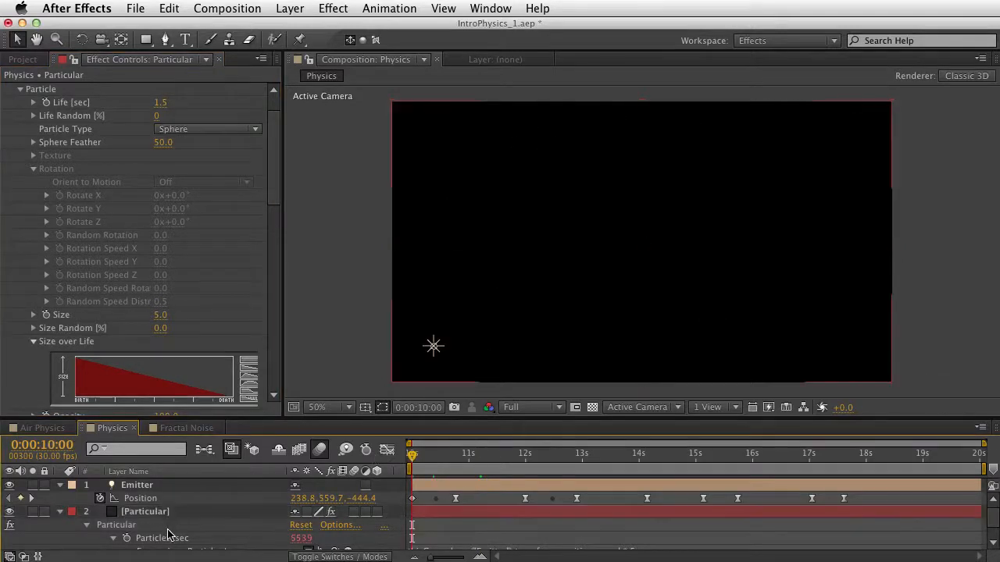
left_click(157, 513)
key("u")
left_click(152, 532)
key("super+s")
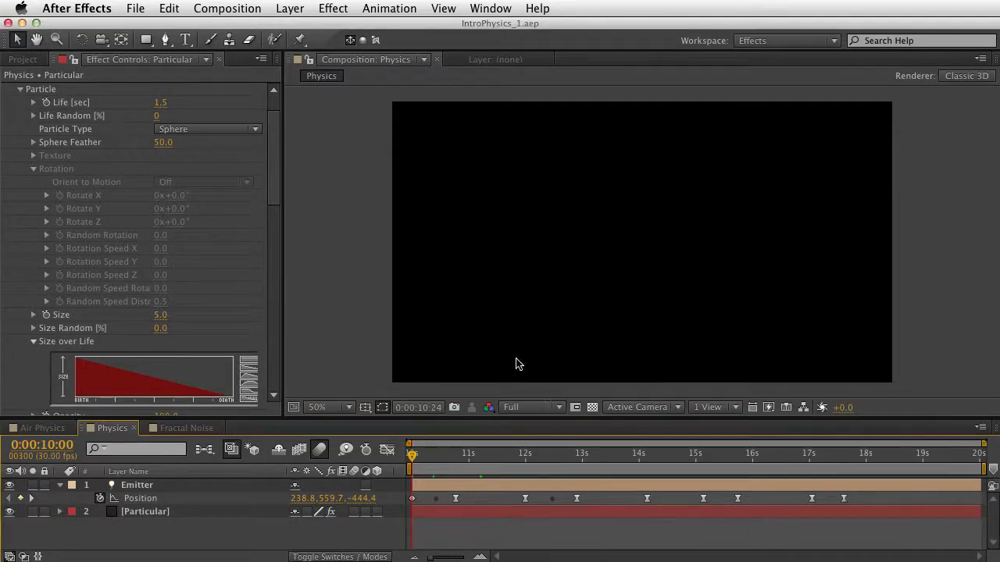
key("space")
- Reduce the Turbulence Field's Affect Position to 150
scroll(268, 257, "down", 10)
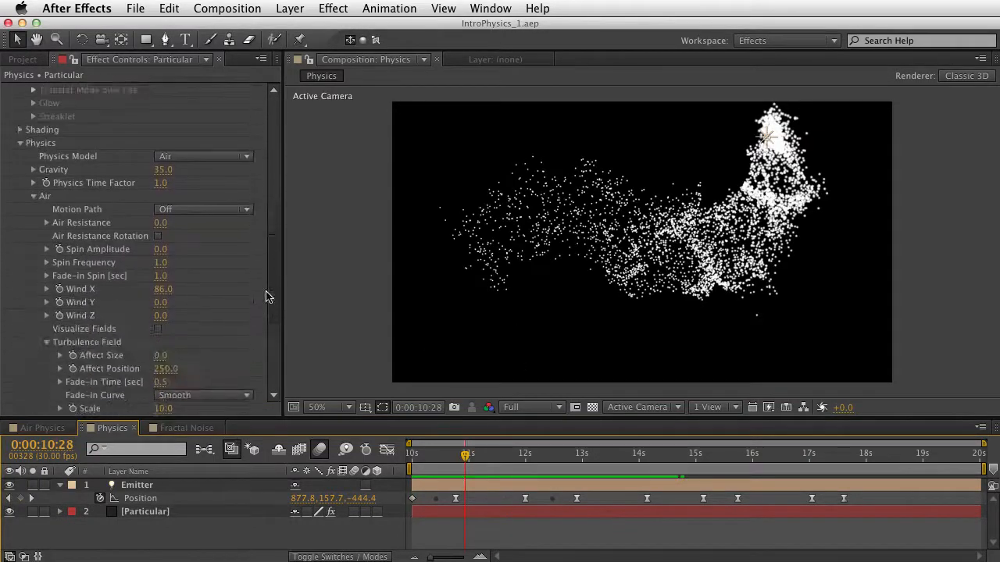
scroll(265, 319, "down", 3)
left_click(165, 231)
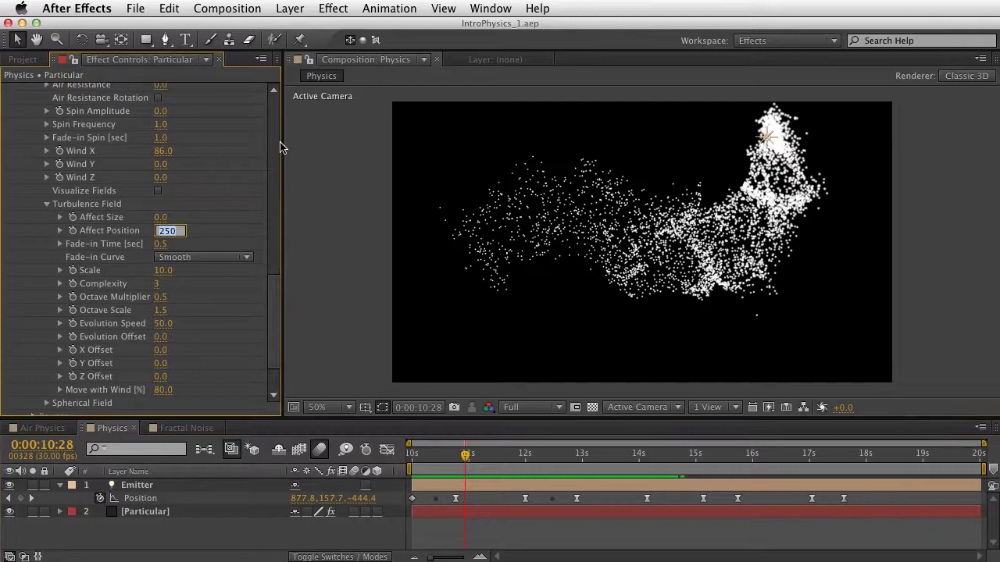
key("Return")
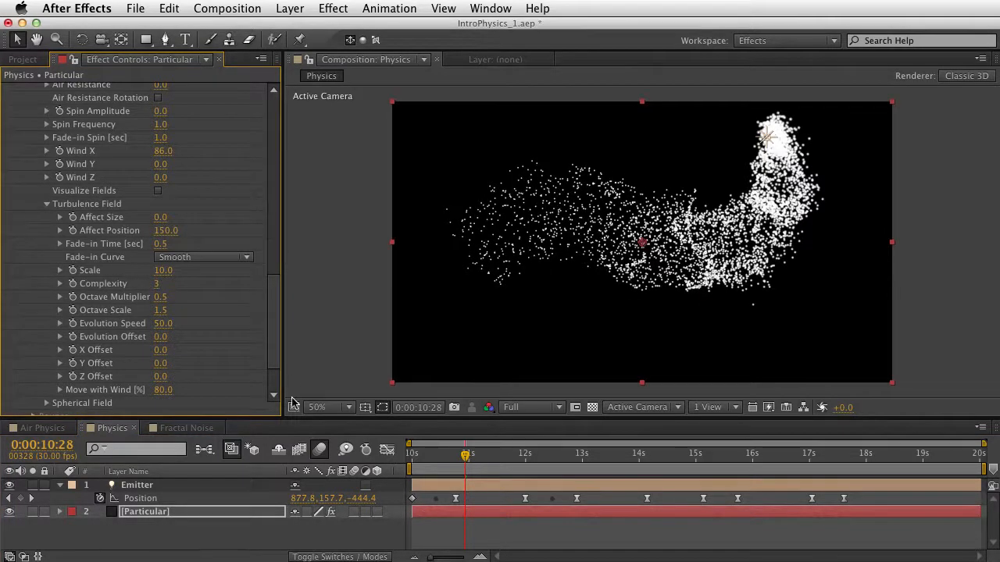
- Raise Gravity to 125 in Particular's Physics settings
scroll(270, 157, "up", 10)
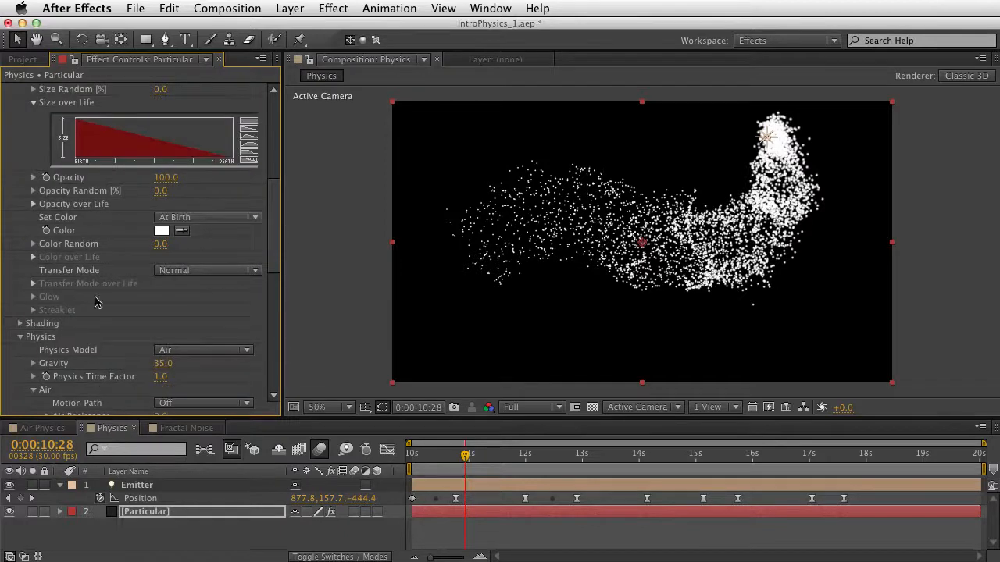
scroll(146, 375, "up", 1)
left_click_drag(160, 393, 166, 396)
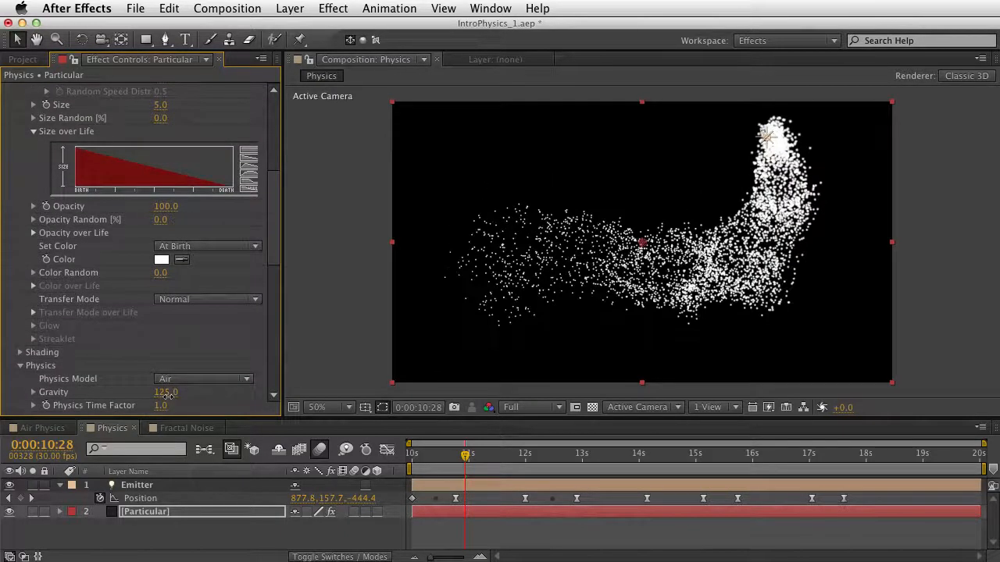
- Preview the particle trail repeatedly and scrub the Physics composition to 0:00:11:00 to examine the particles' fall
key("space")
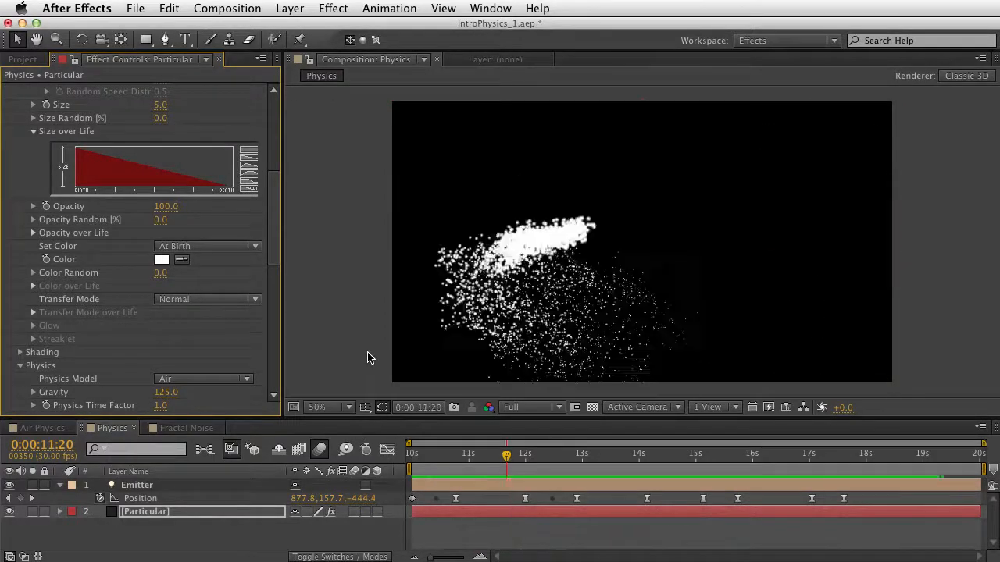
key("space")
mouse_move(439, 456)
left_mouse_down()
mouse_move(421, 456)
mouse_move(477, 458)
mouse_move(426, 449)
left_mouse_up()
key("space")
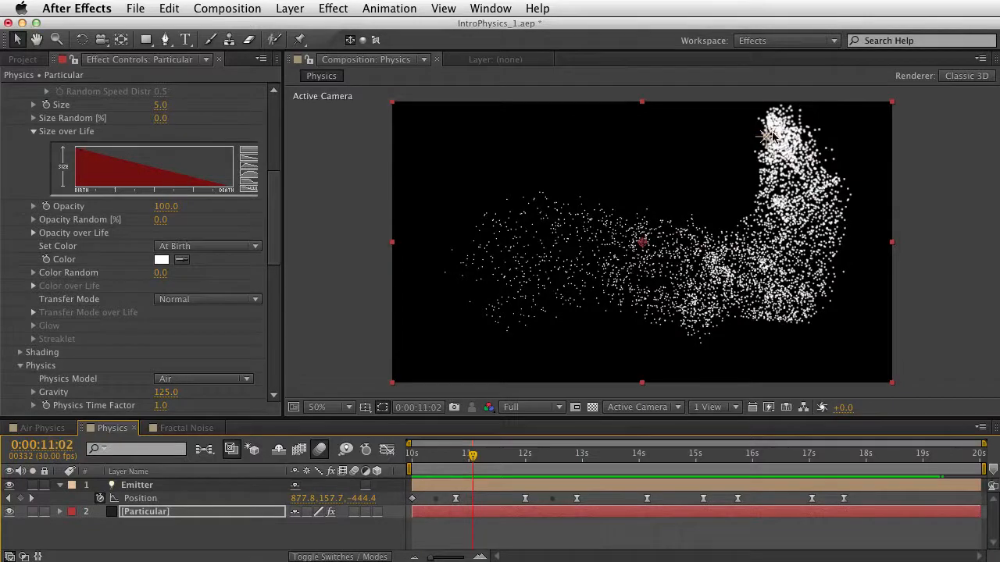
key("space")
key("space")
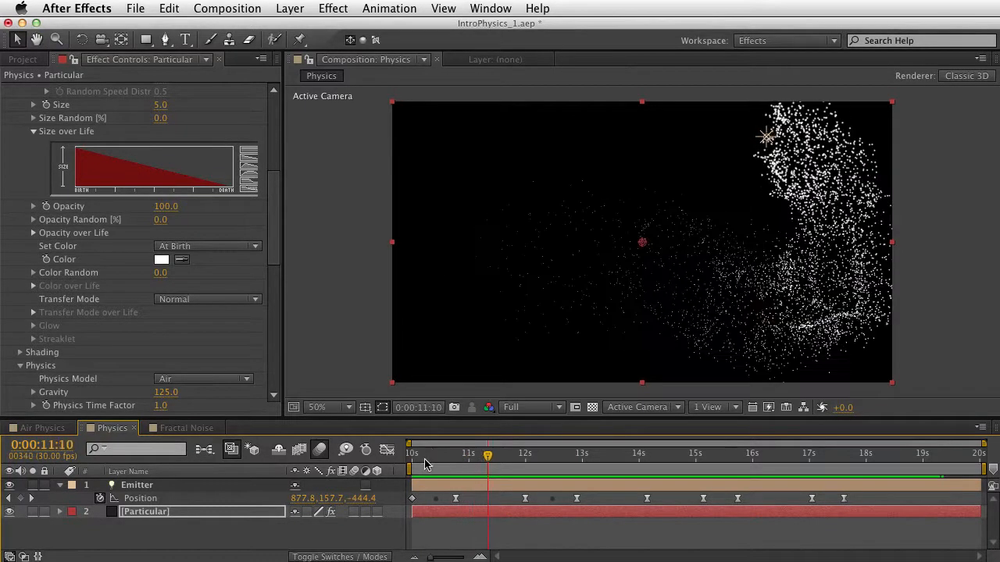
left_click_drag(425, 460, 469, 459)
- In Particular's Emitter settings, set Velocity Random and Velocity from Motion to 8 and preview the trail
left_click_drag(275, 257, 277, 187)
scroll(215, 122, "up", 3)
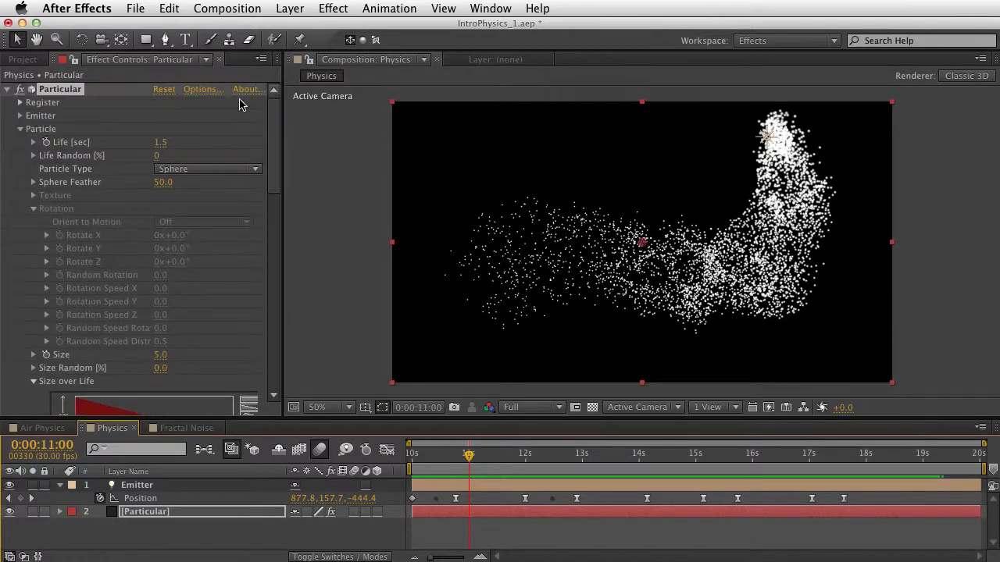
left_click(20, 129)
left_click(21, 155)
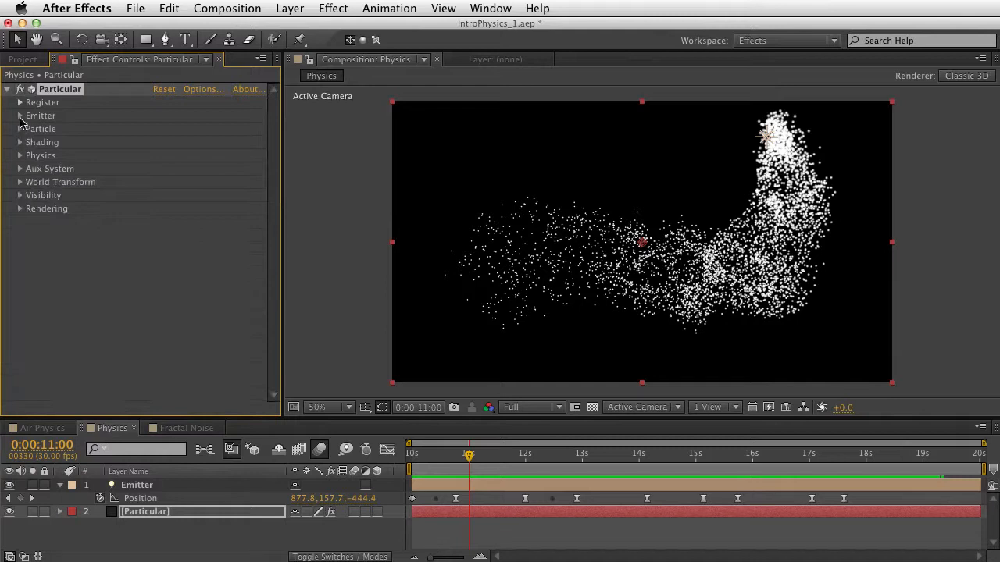
left_click(21, 115)
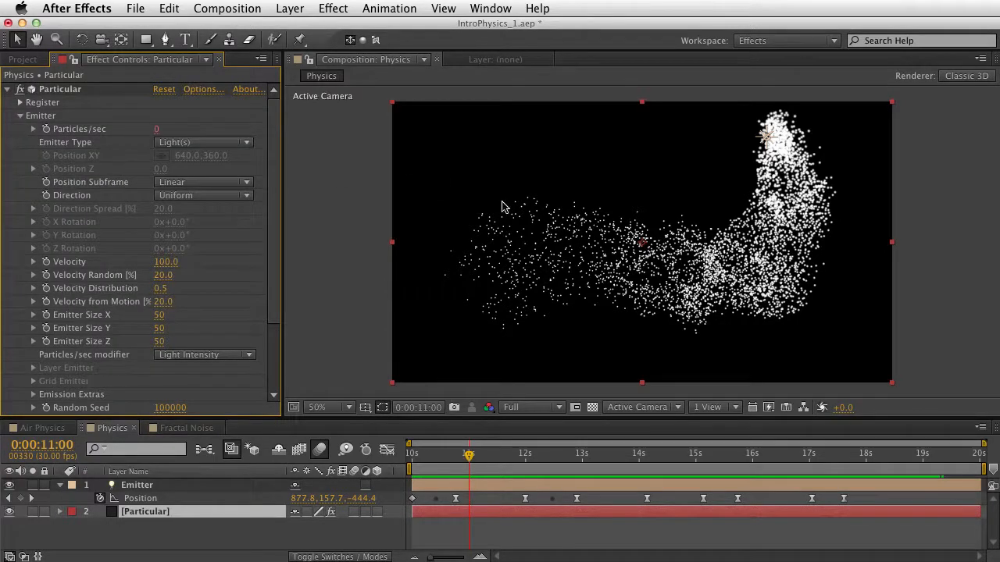
mouse_move(466, 458)
left_mouse_down()
mouse_move(422, 458)
mouse_move(465, 462)
left_mouse_up()
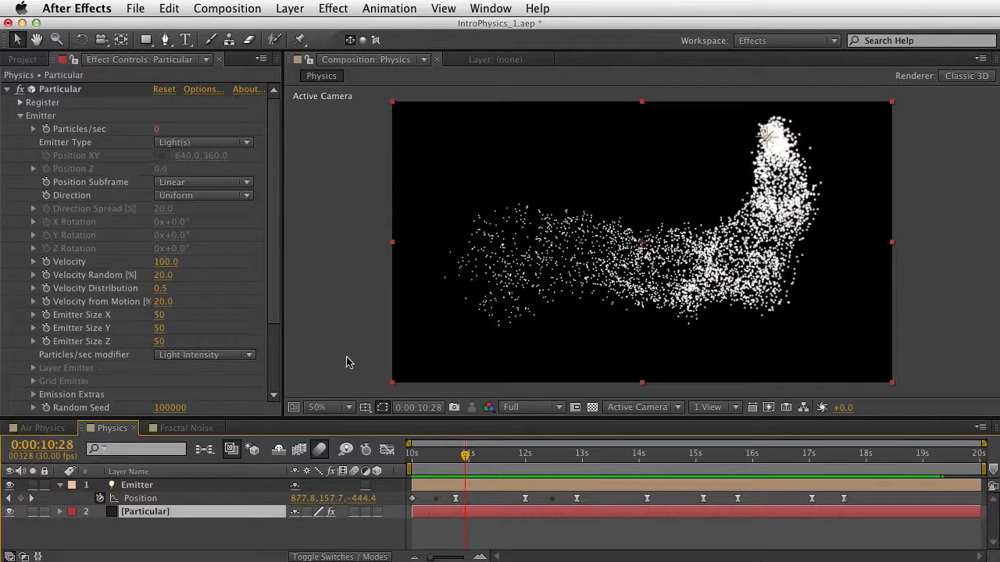
left_click(163, 275)
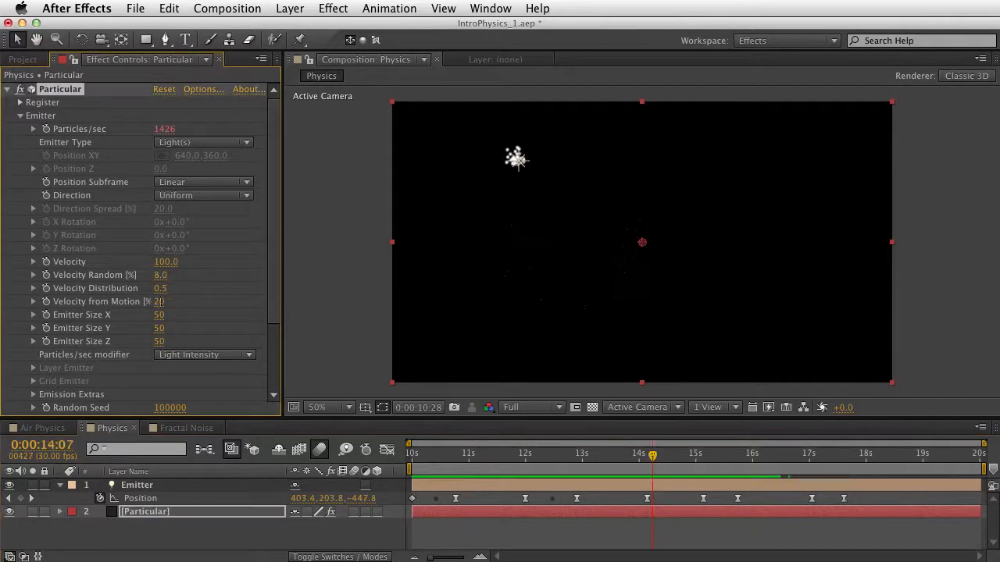
left_click(160, 301)
type("8")
key("Return")
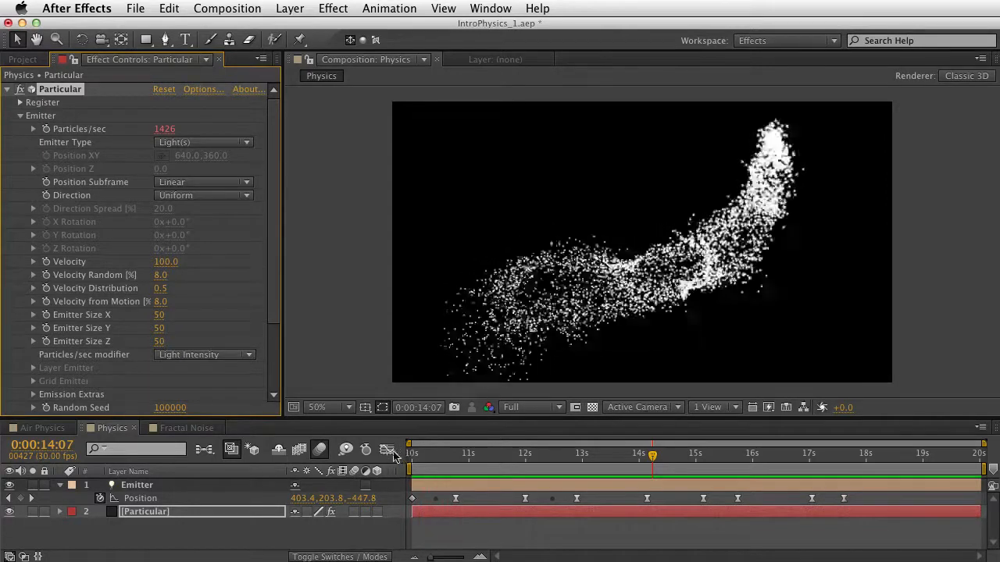
key("space")
- Lower Gravity to 50 in Particular's Physics settings and preview the trail up to 0:00:15:10
left_click_drag(277, 195, 279, 295)
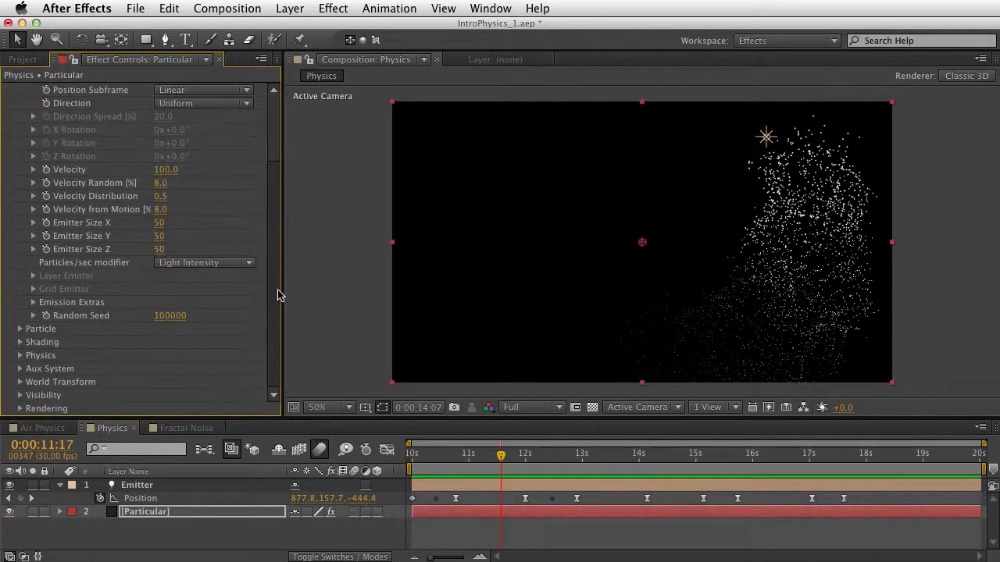
left_click(20, 356)
scroll(93, 352, "down", 10)
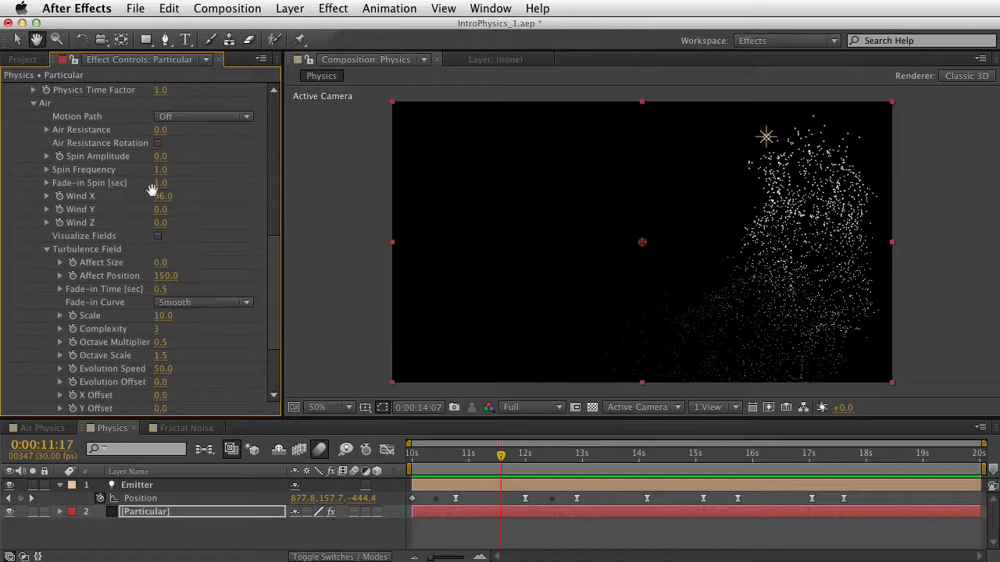
key("h")
key("v")
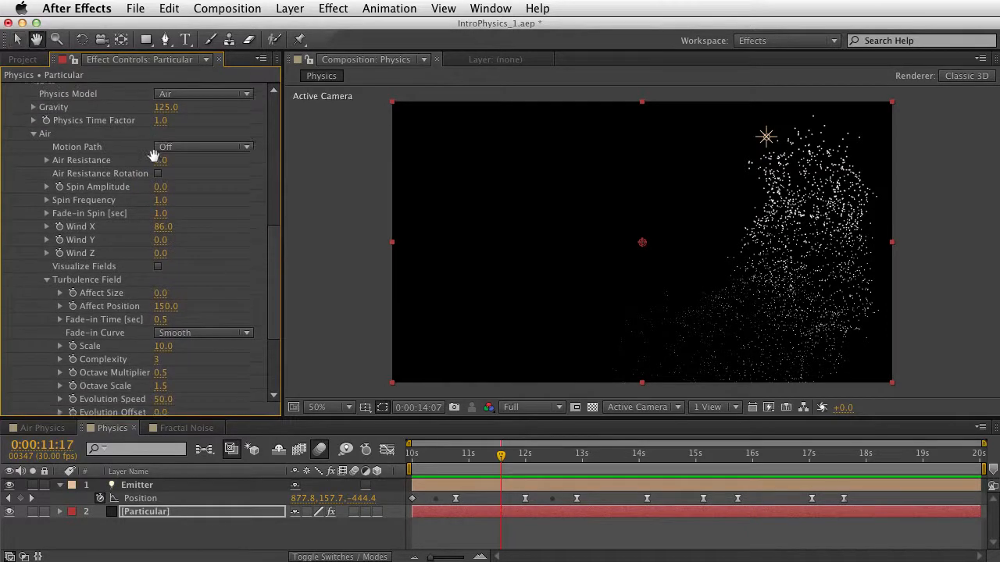
scroll(156, 157, "up", 3)
left_click(161, 137)
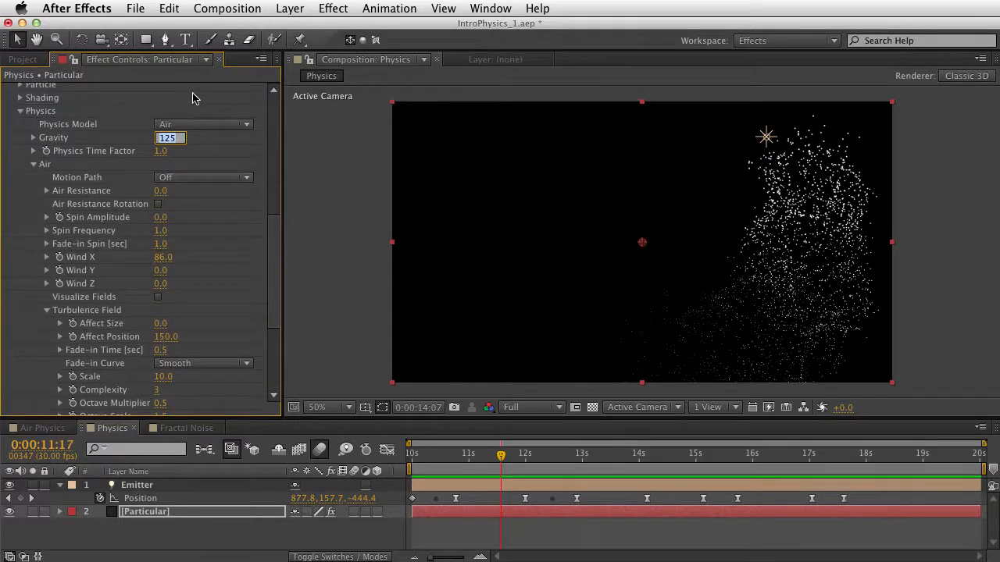
key("Return")
key("KP_0")
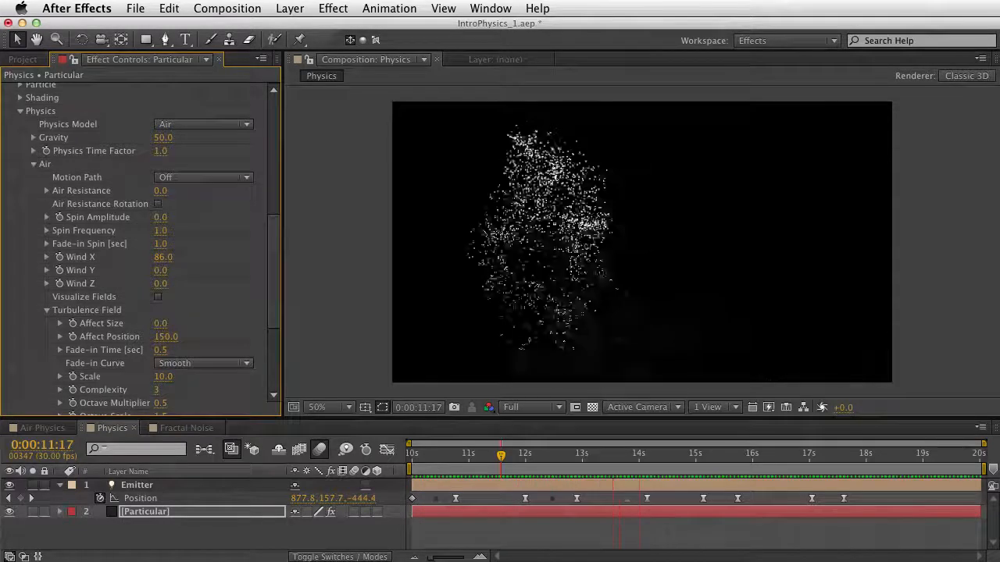
key("space")
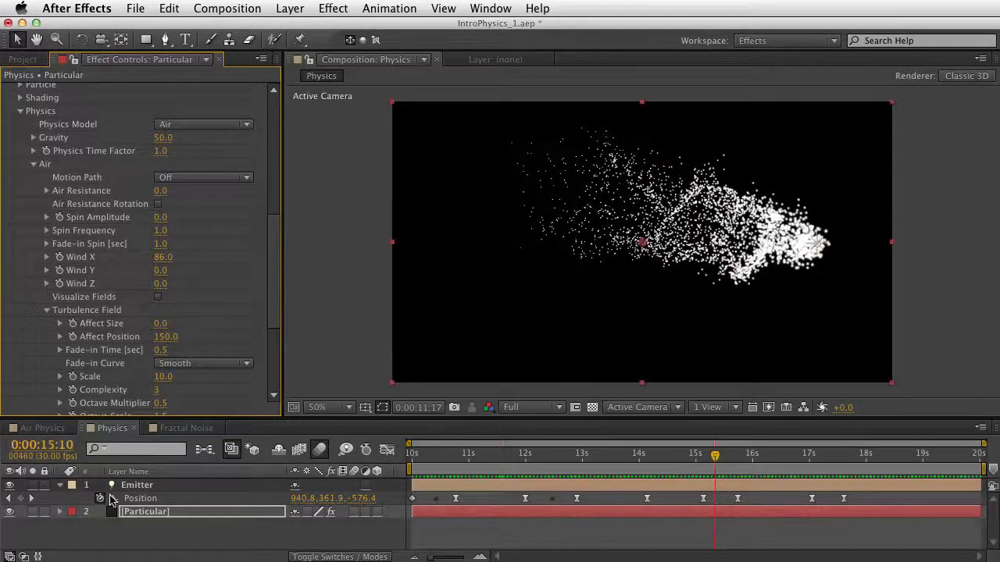
- In Particular's Particle settings, try a particle Size of 1 and settle on a Size of 1.5
left_click(135, 510)
key("e")
double_click(119, 526)
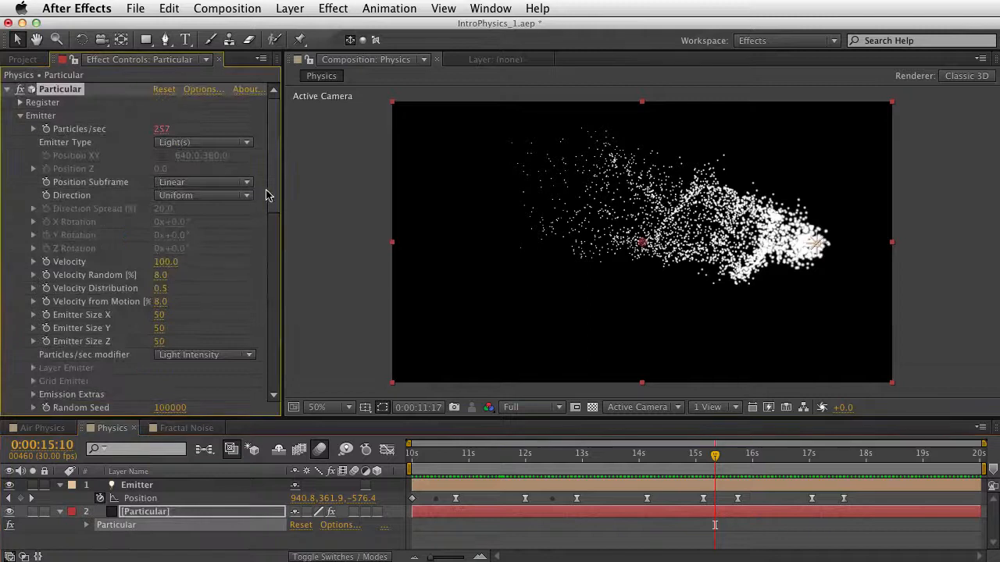
left_click_drag(272, 193, 268, 233)
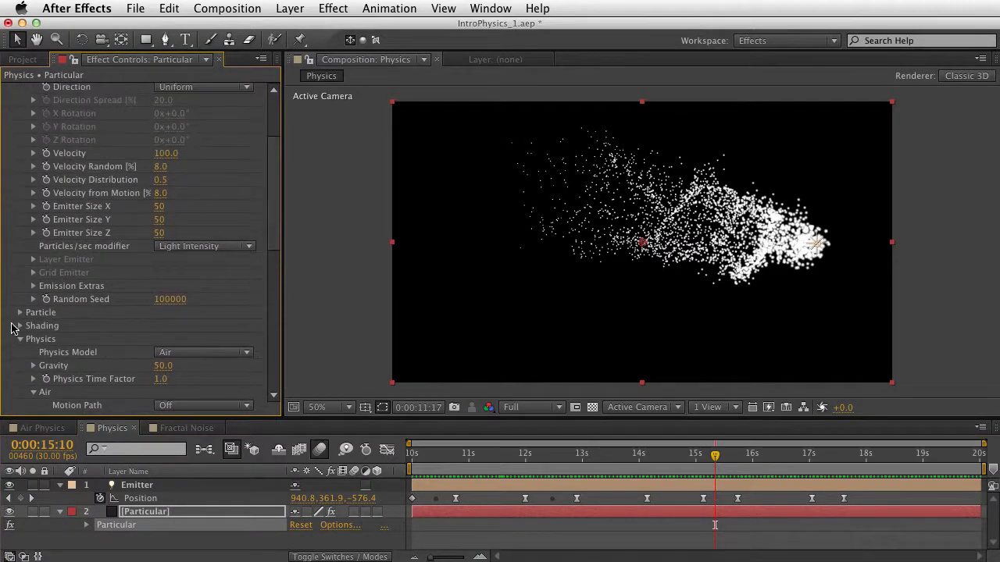
left_click(23, 313)
left_click(160, 316)
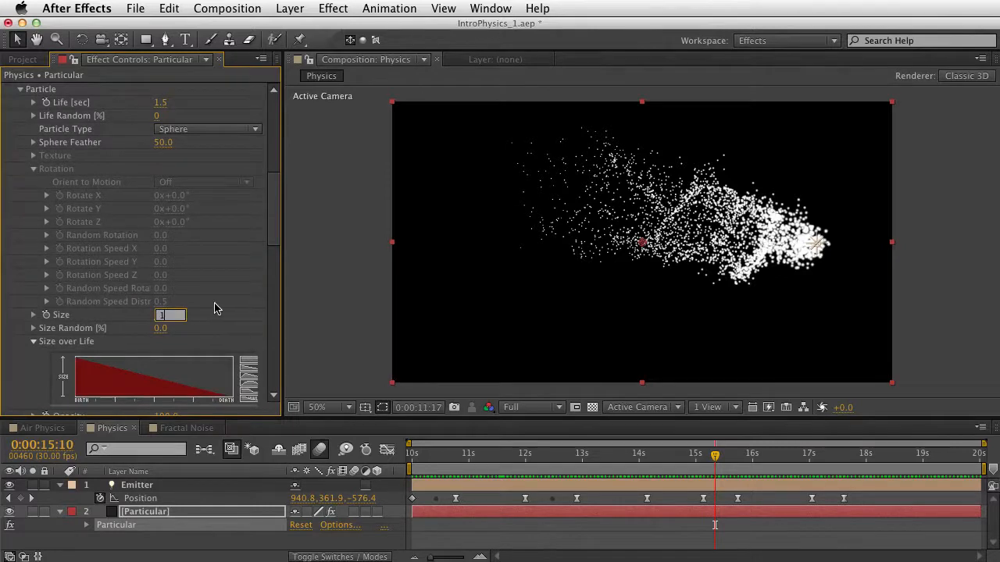
key("Return")
left_click(164, 317)
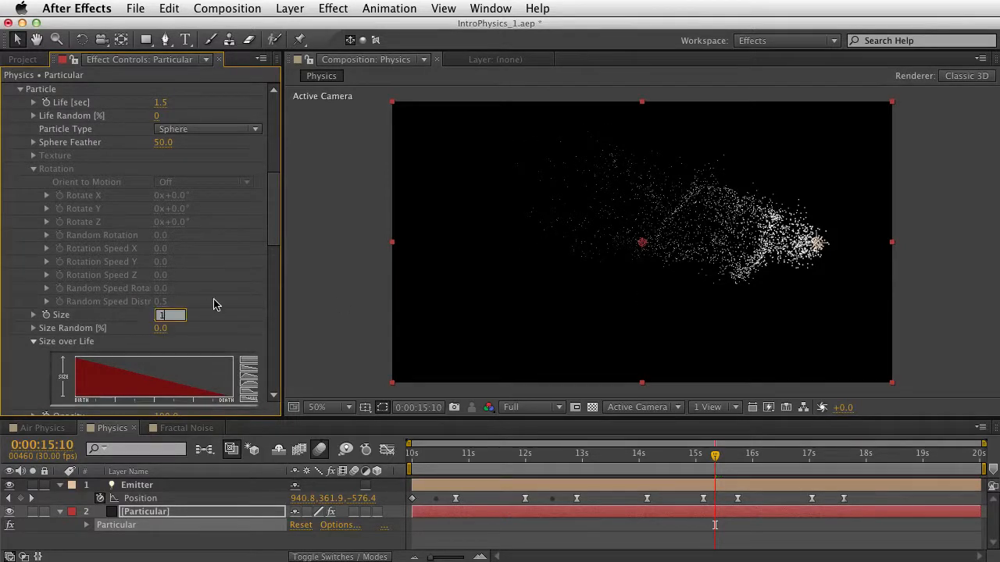
type("1")
key("Return")
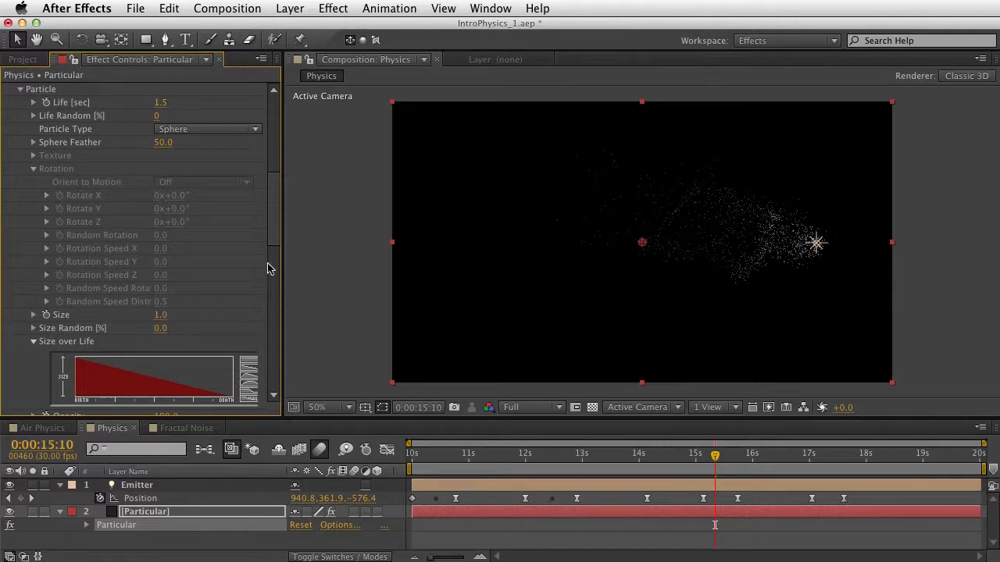
scroll(273, 250, "down", 1)
left_click(170, 313)
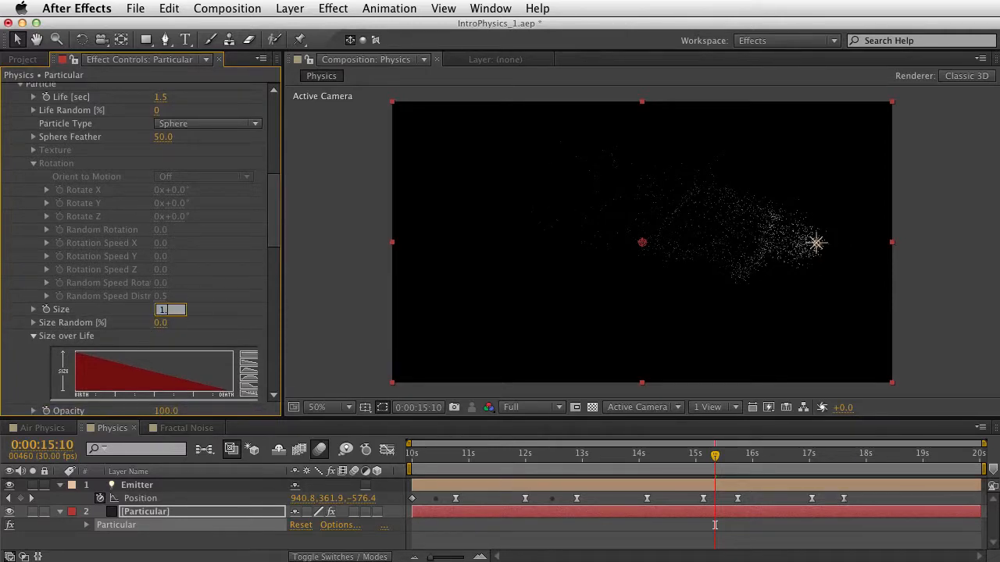
type("1.5")
key("Return")
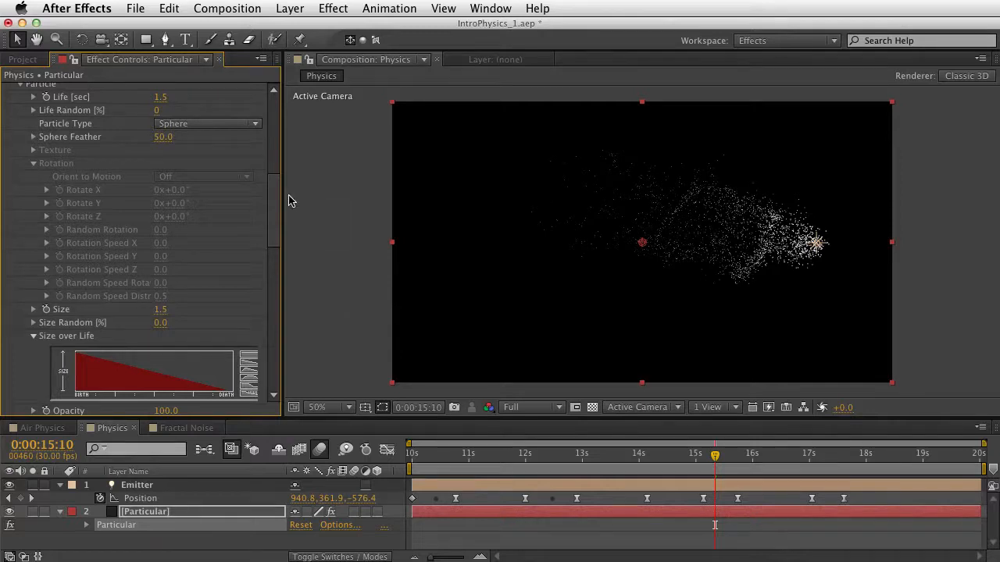
- Change the multiplier in Particular's Particles/sec expression so the Emitter's position speed is multiplied by 30
left_click_drag(272, 220, 272, 325)
left_click(87, 524)
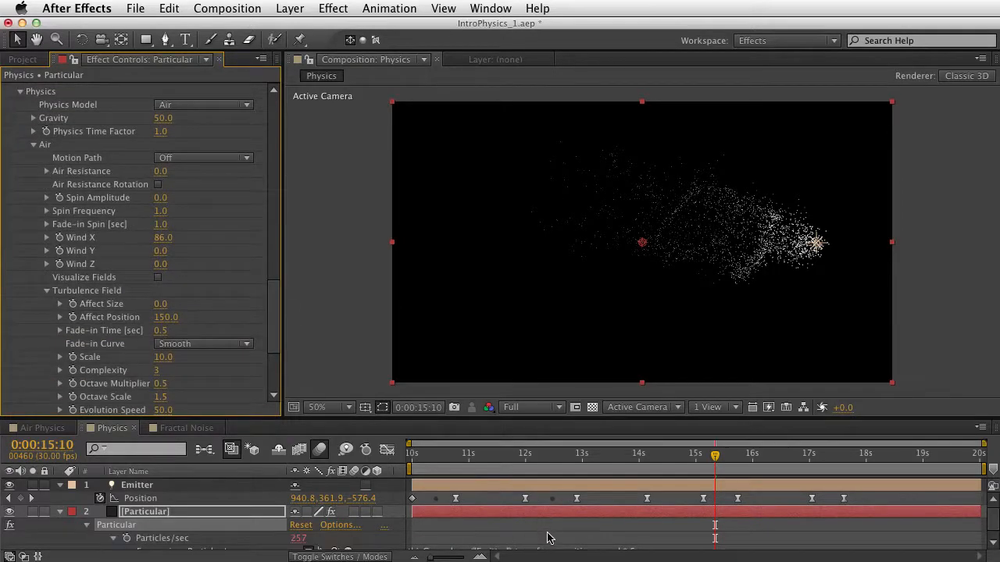
left_click_drag(548, 537, 562, 488)
left_click(645, 542)
left_click(647, 542)
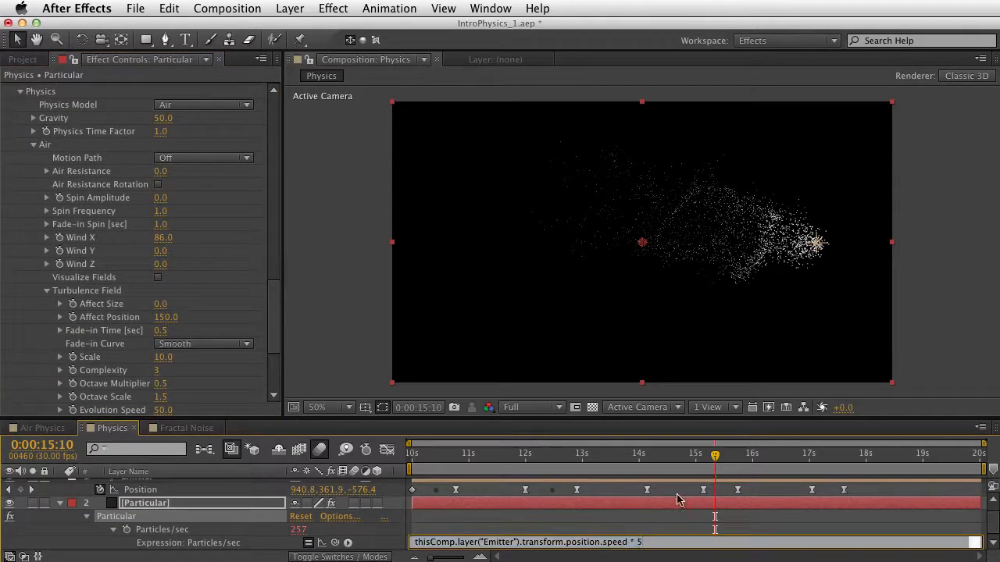
type("30")
key("KP_Enter")
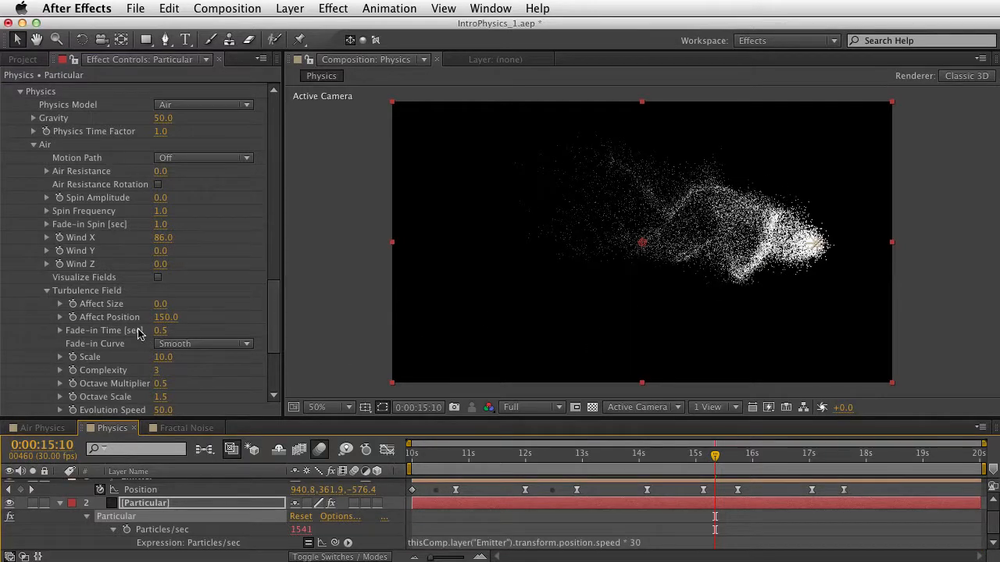
- Set the particle Color in Particular's Particle settings to light blue, hex 66C8E9
left_click_drag(275, 283, 272, 196)
scroll(164, 367, "down", 5)
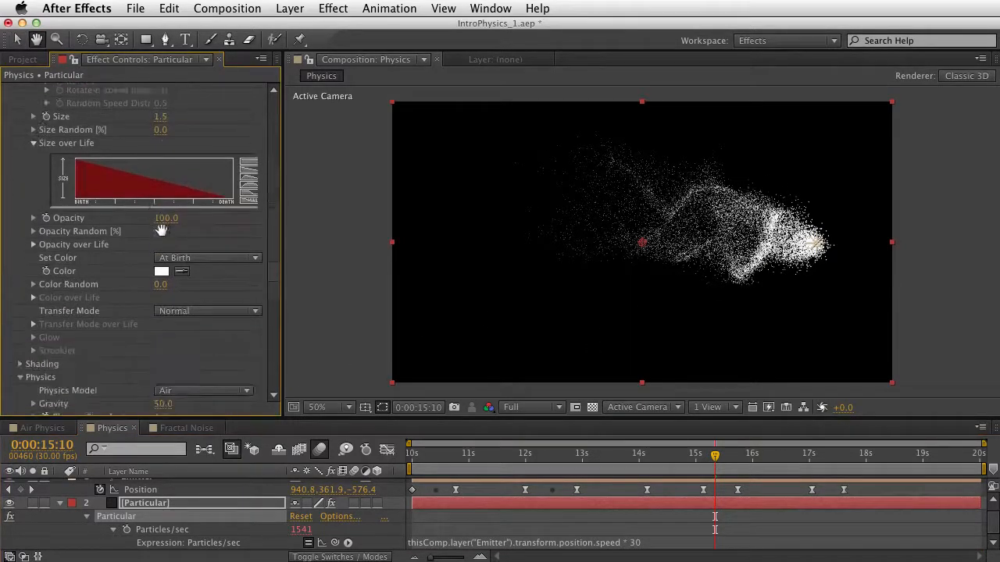
left_click(161, 234)
left_click(458, 357)
left_click(351, 276)
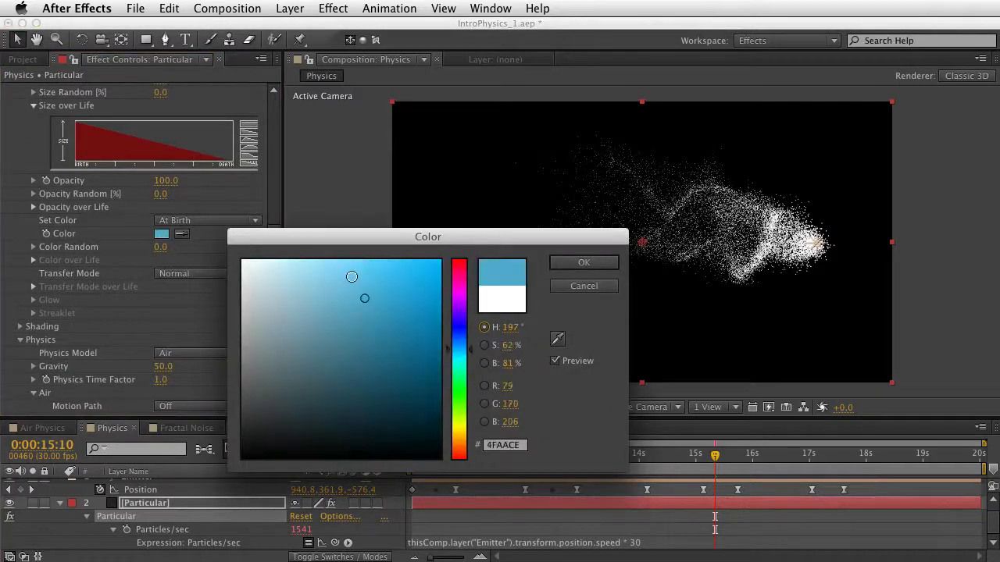
left_click(583, 262)
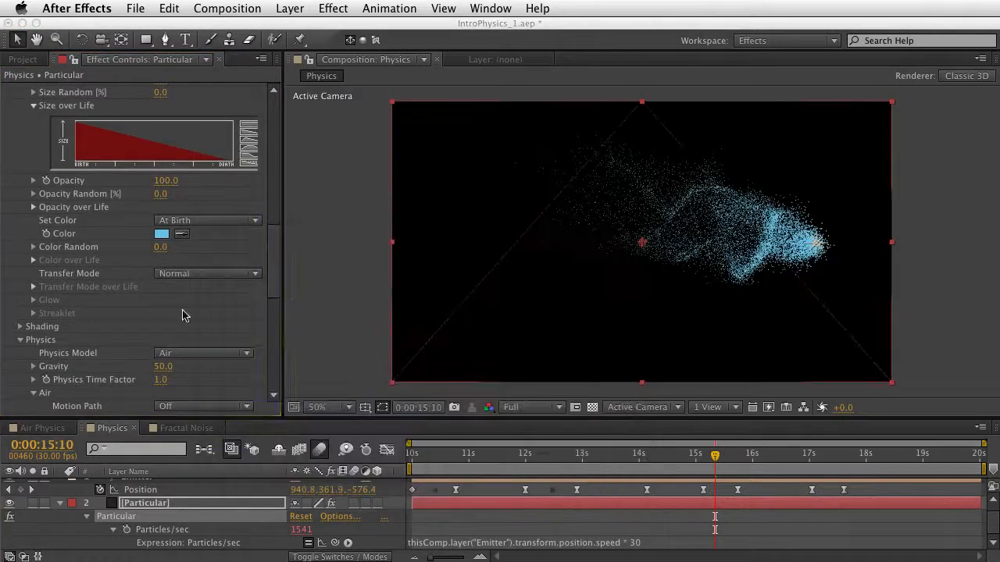
- Set the particles' Transfer Mode to Add and their Opacity to 50
left_click(199, 274)
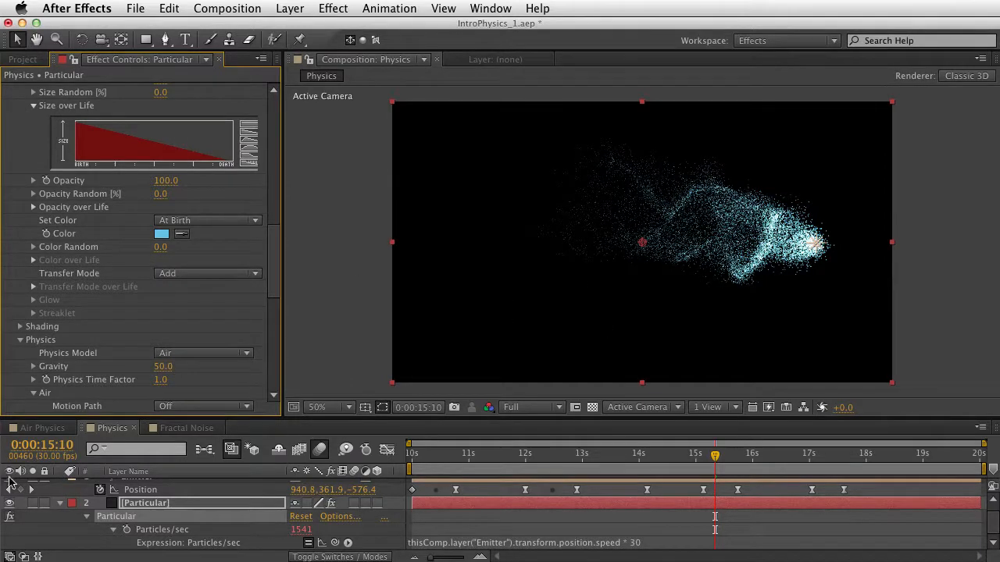
left_click(165, 182)
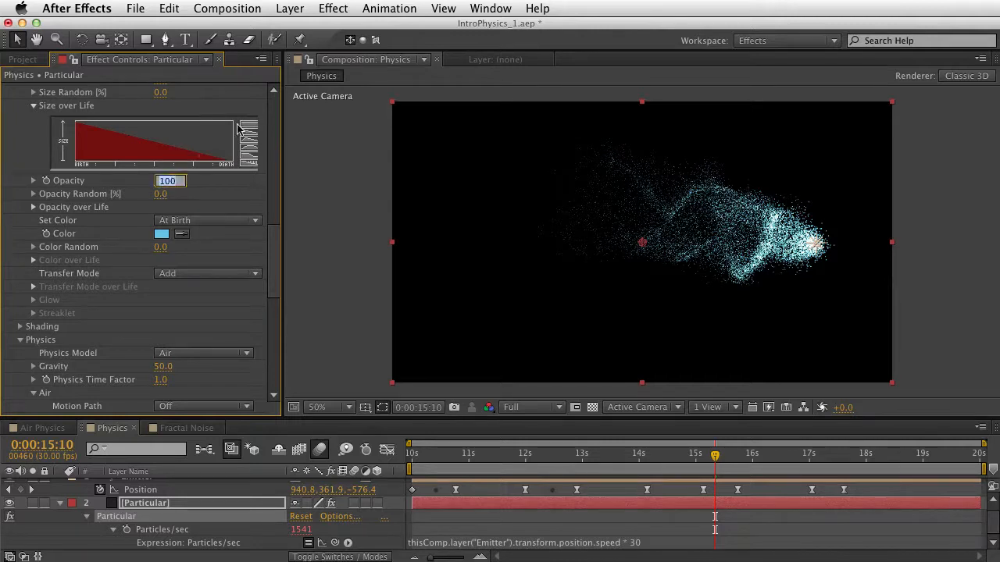
type("50")
key("Return")
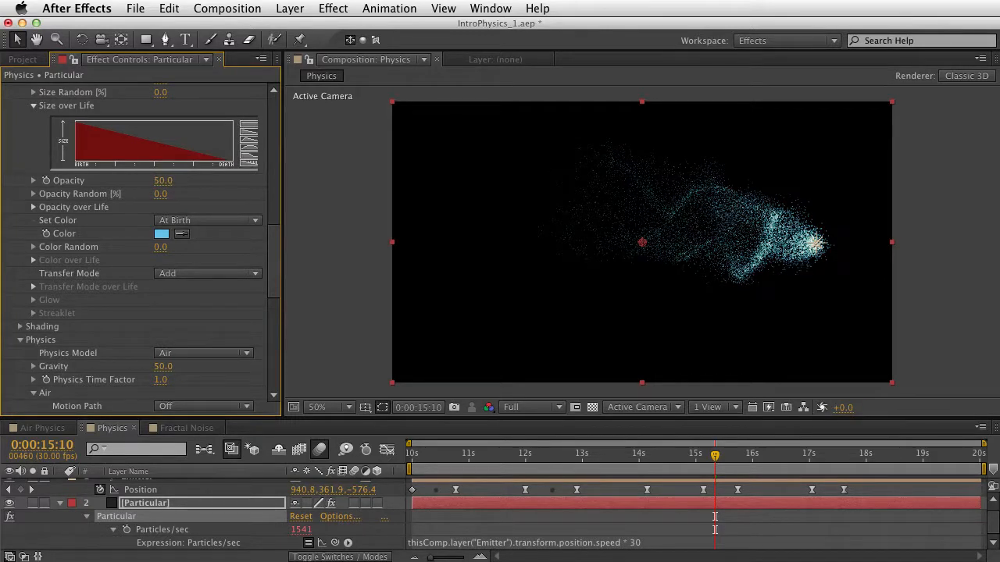
- At 0:00:10:21, duplicate the Particular layer and solo the upper copy
left_click(146, 503)
key("u")
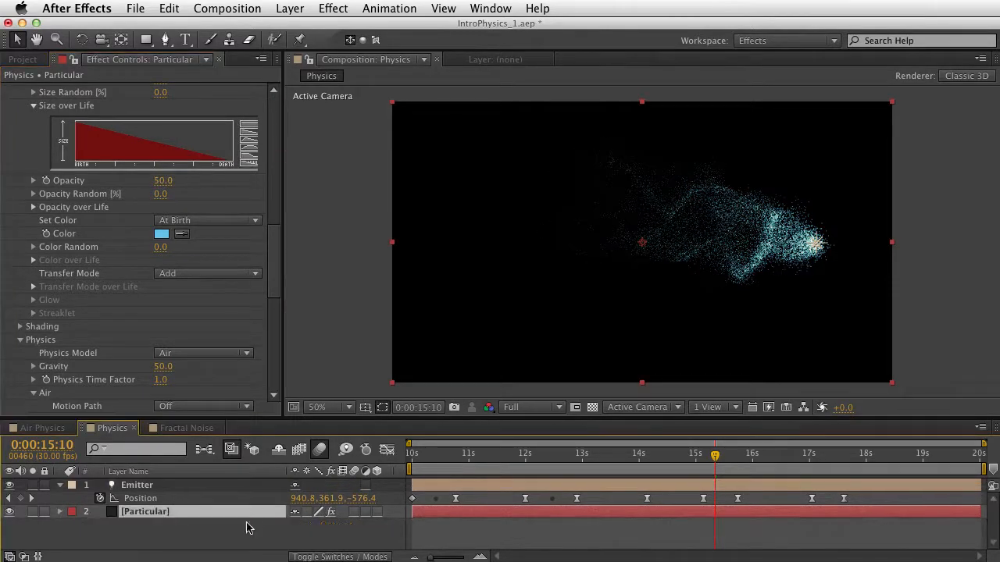
left_click(247, 525)
left_click_drag(433, 458, 452, 466)
left_click(145, 513)
key("super+d")
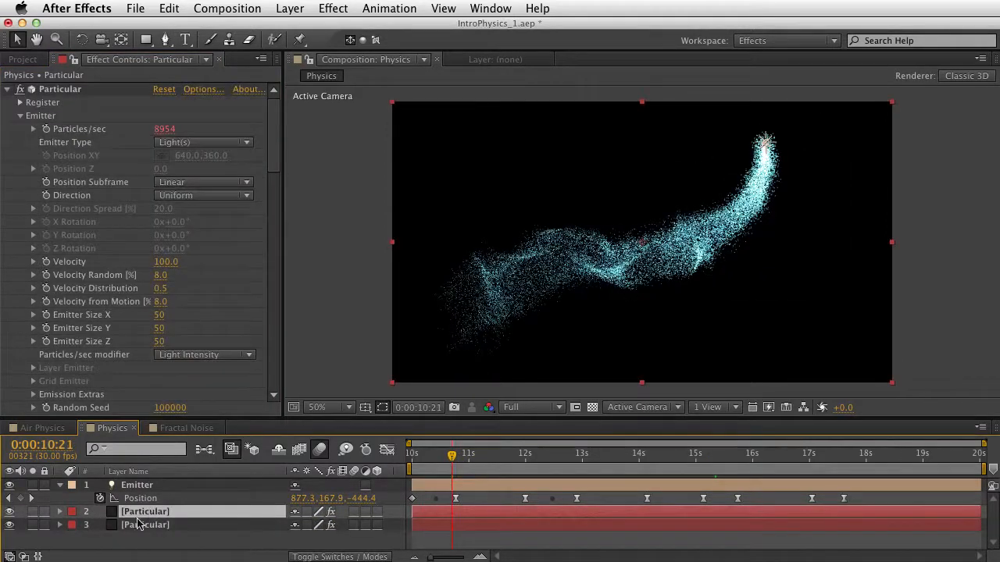
left_click(33, 512)
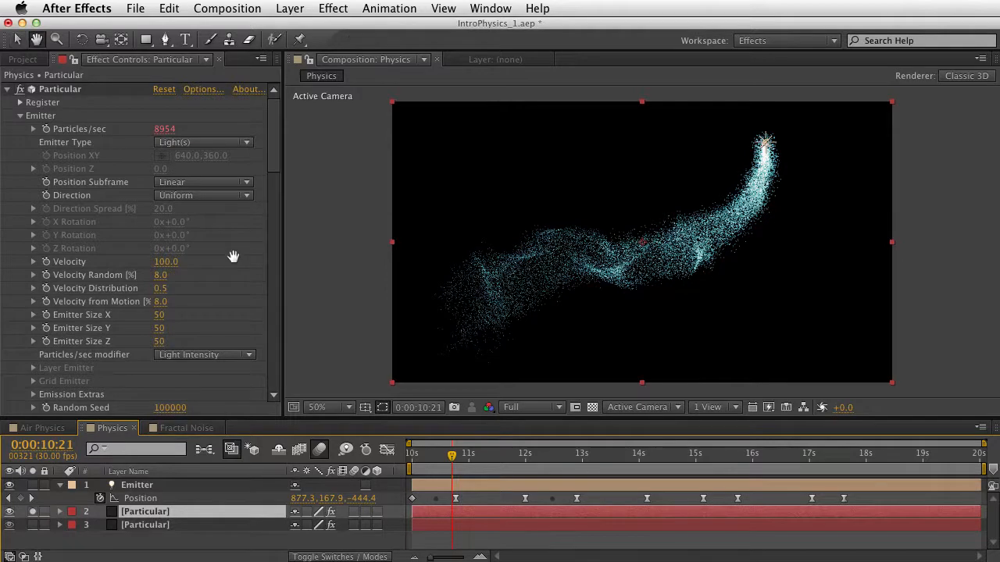
- Set the duplicated Particular layer's particle Size to 4 and Size Random to 92%
scroll(125, 313, "down", 5)
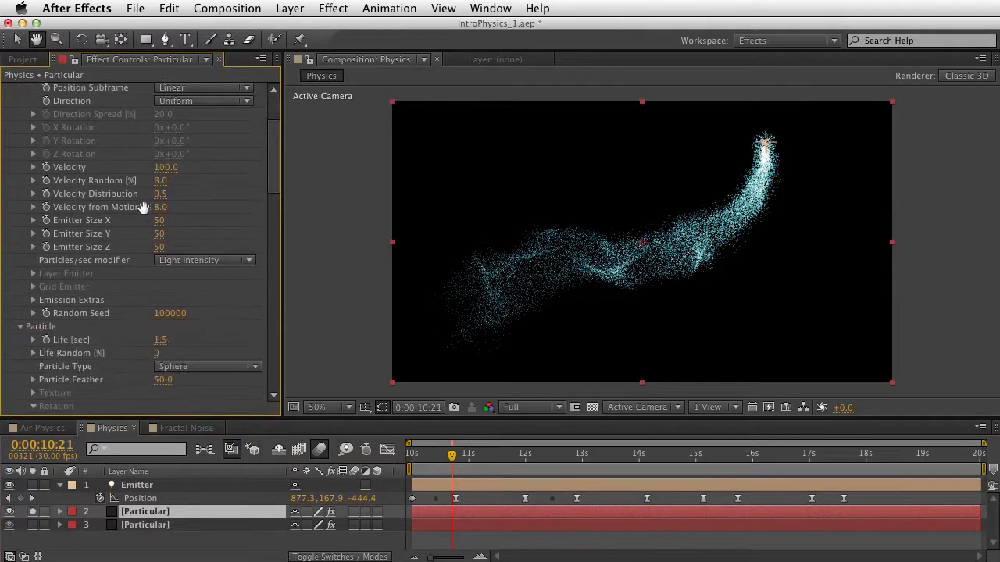
key("space")
scroll(166, 315, "down", 8)
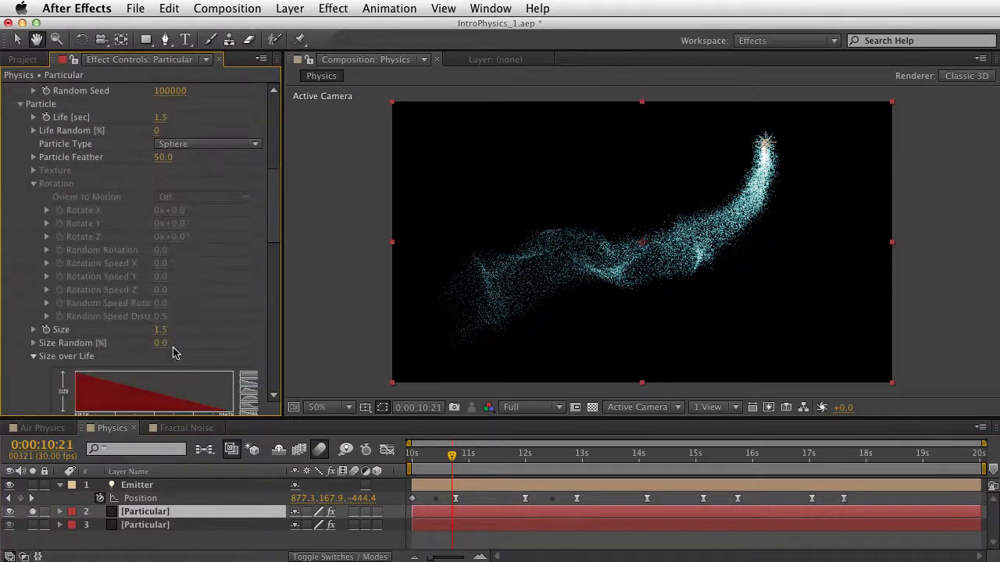
left_click(177, 328)
type("4")
key("Return")
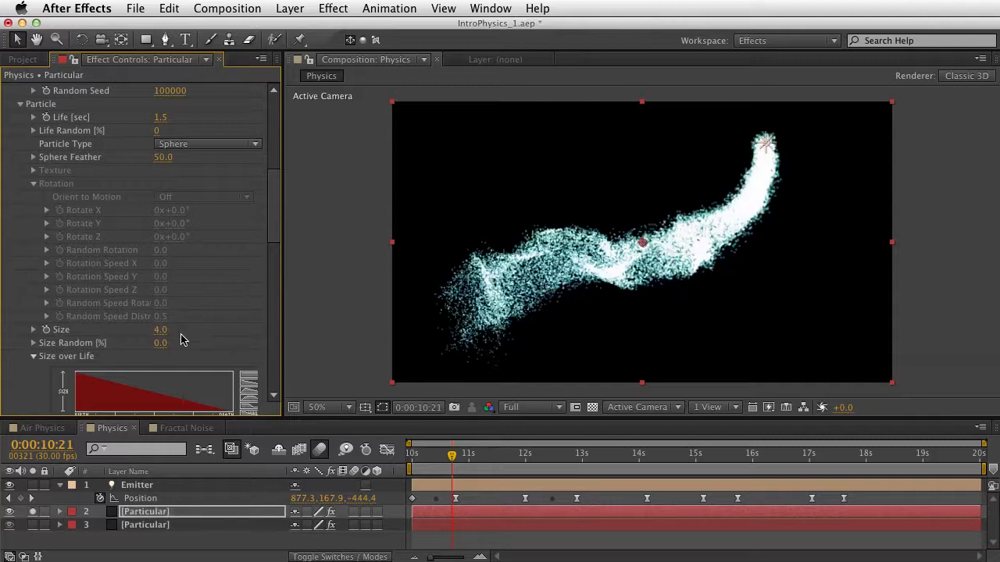
left_click_drag(164, 343, 232, 333)
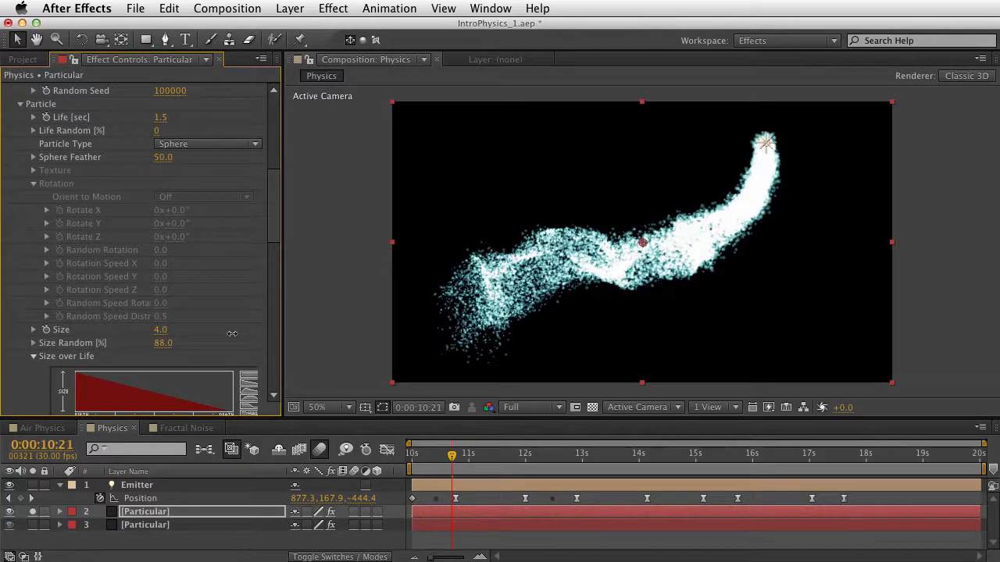
- Remove the multiplication by 30 from the duplicate layer's Particles/sec expression
key("e")
key("e")
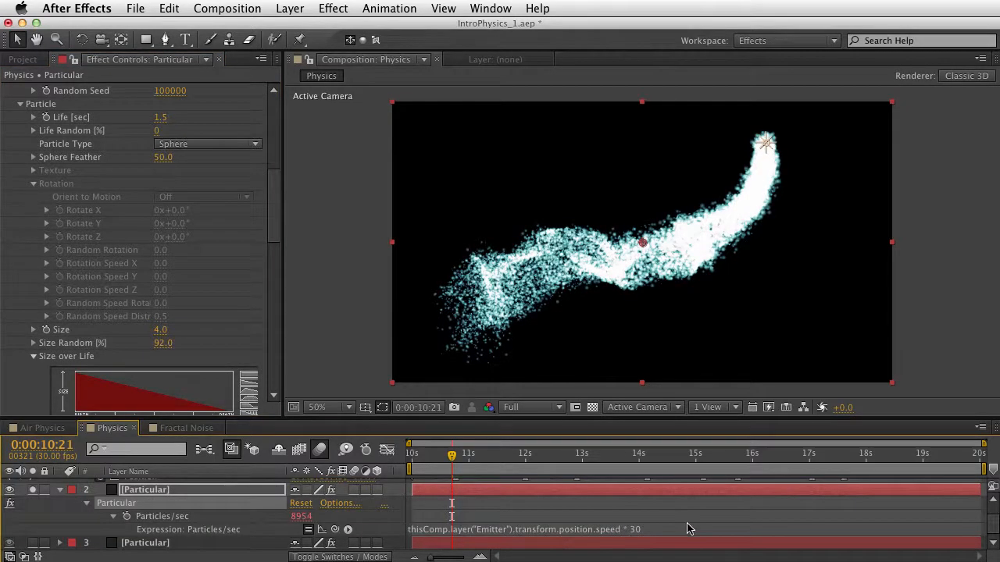
left_click(654, 528)
left_click(643, 530)
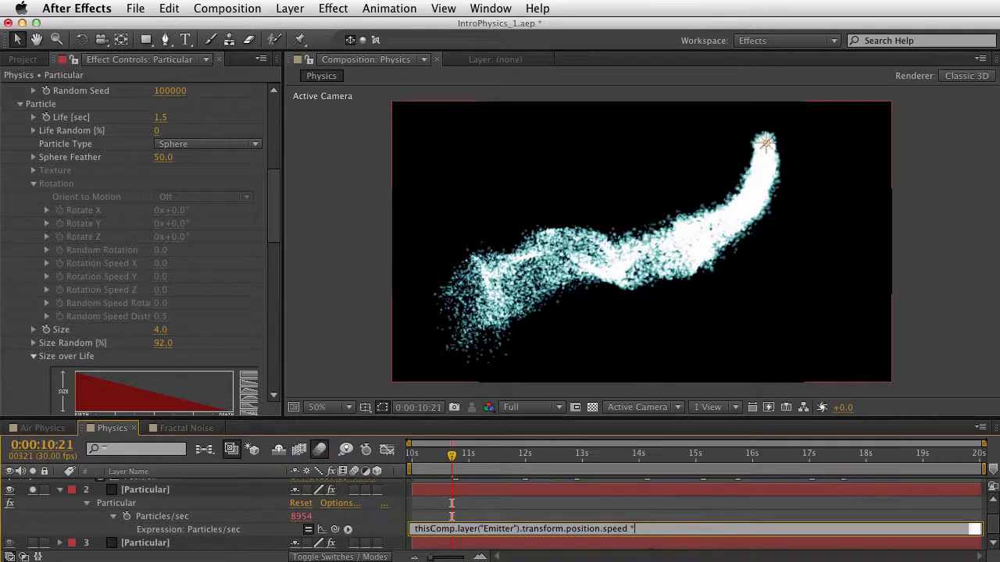
key("BackSpace")
key("BackSpace")
key("KP_Enter")
- Divide the Emitter's position speed by 2 in the duplicate layer's Particles/sec expression
left_click(654, 529)
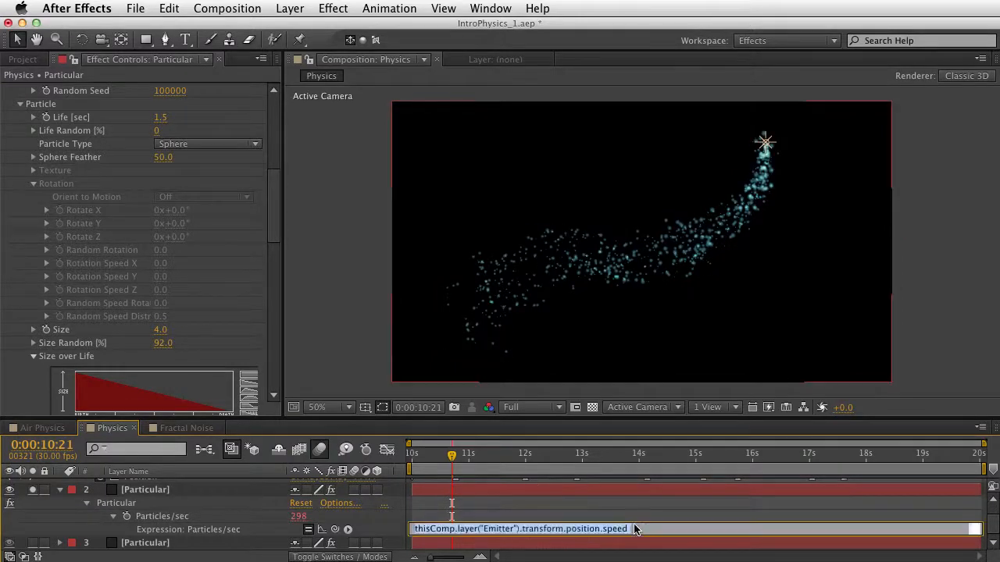
left_click(654, 529)
type("/ 2")
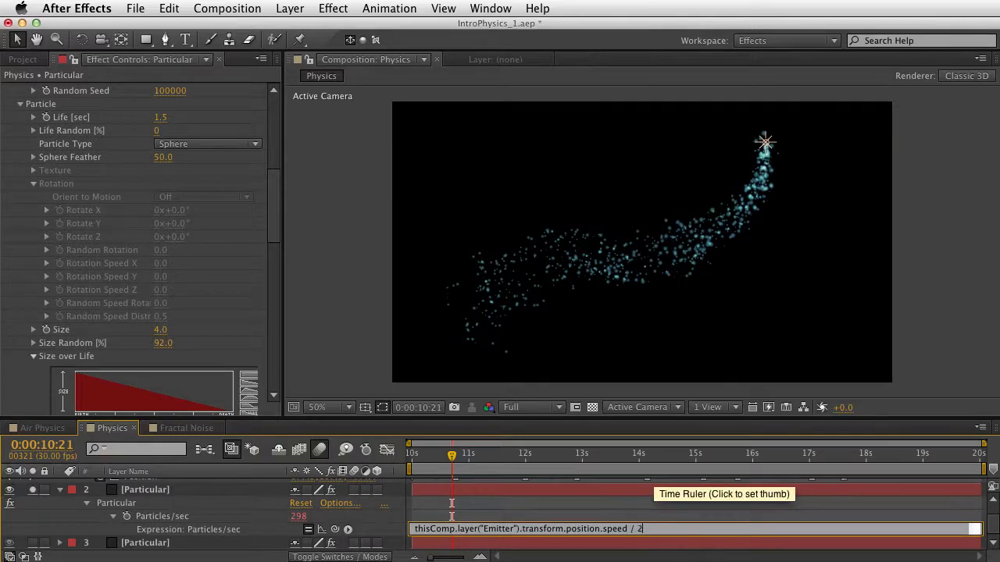
key("KP_Enter")
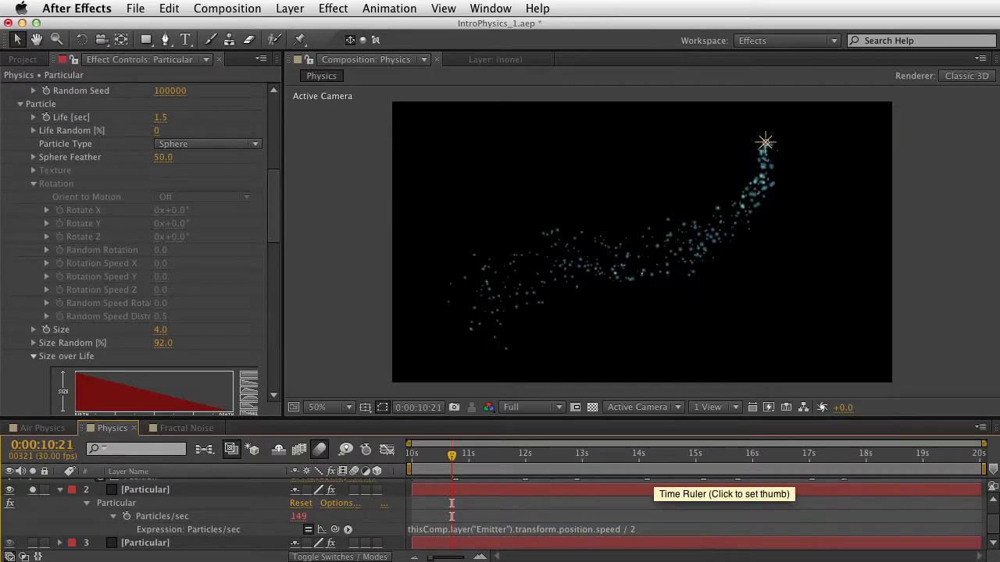
- Raise the duplicate Particular layer's emitter Velocity to just above 200 and turn off its solo
scroll(148, 279, "up", 8)
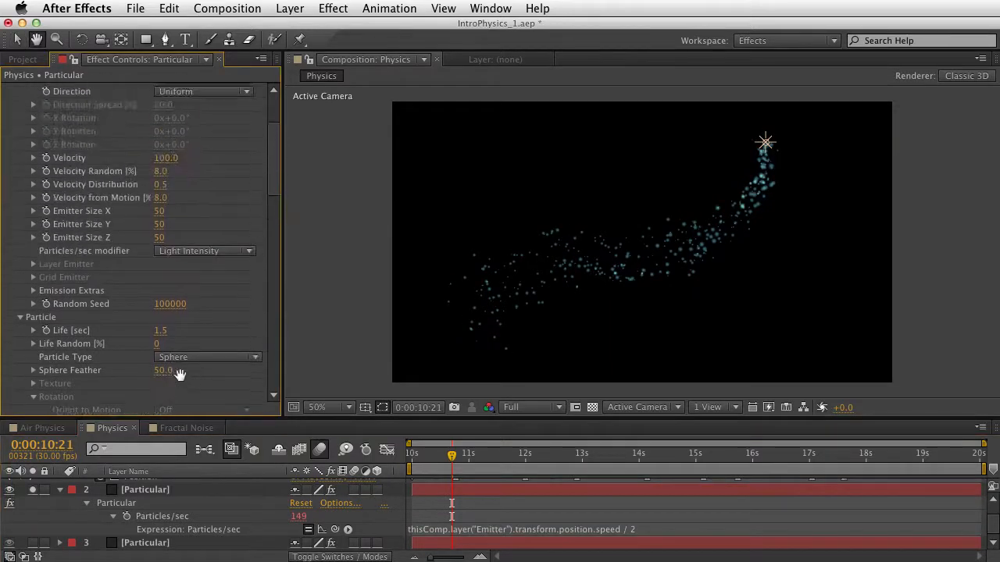
scroll(180, 375, "up", 3)
left_click_drag(165, 207, 171, 208)
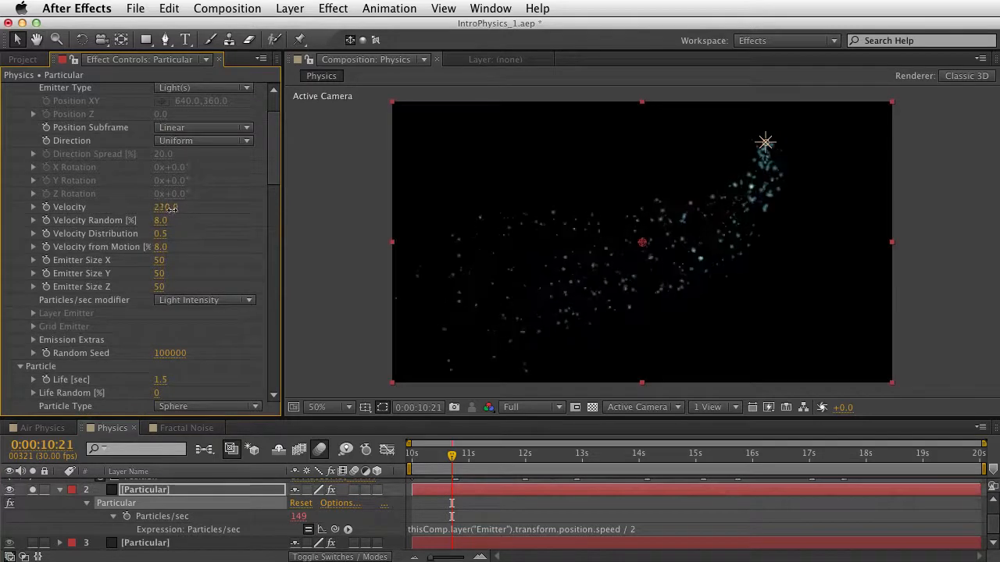
left_click(128, 482)
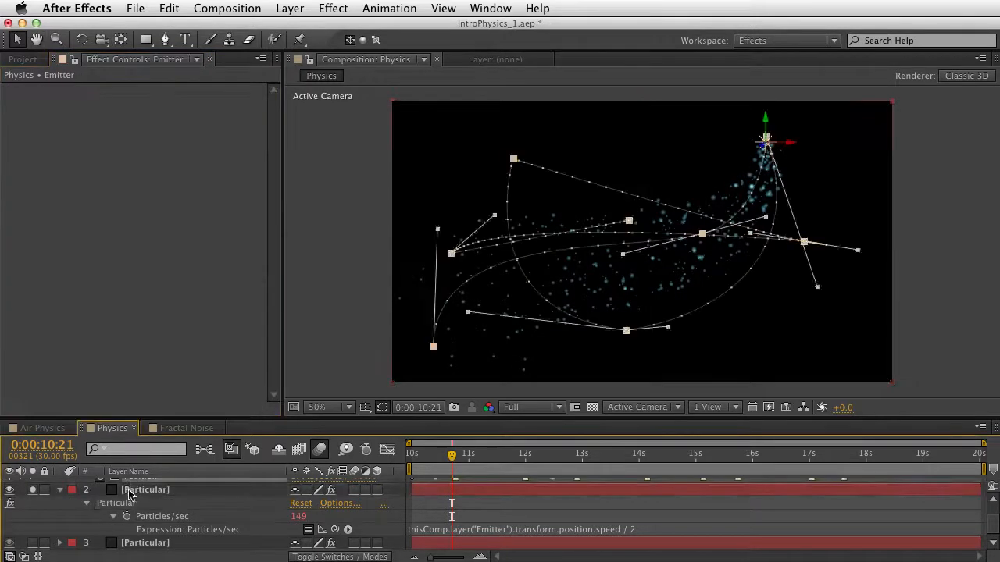
key("u")
left_click(33, 490)
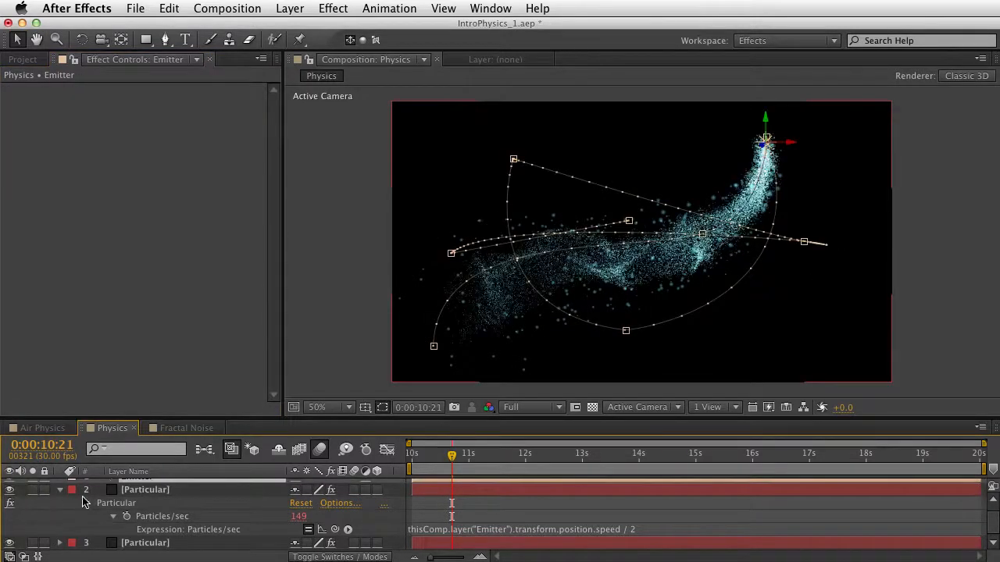
- Set the duplicate Particular layer's particle Color to bright cyan 28D8F6 and preview the trail animation
left_click(142, 502)
scroll(175, 377, "down", 15)
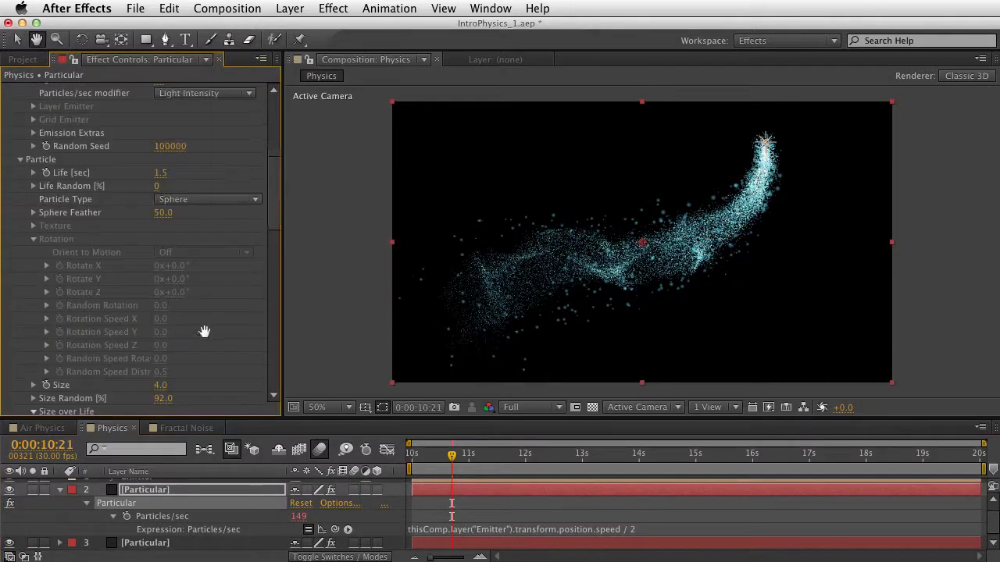
left_click(162, 329)
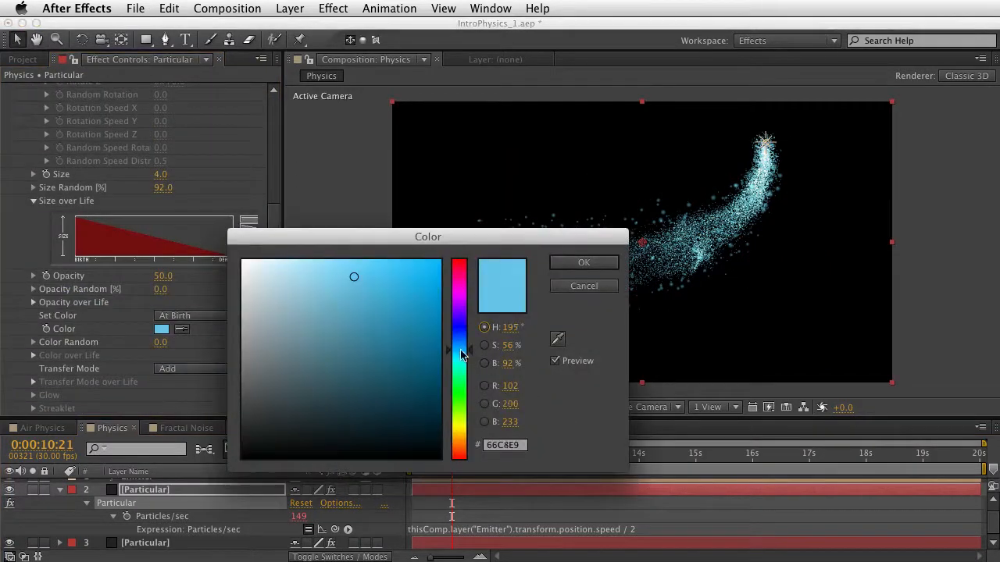
left_click_drag(409, 302, 409, 266)
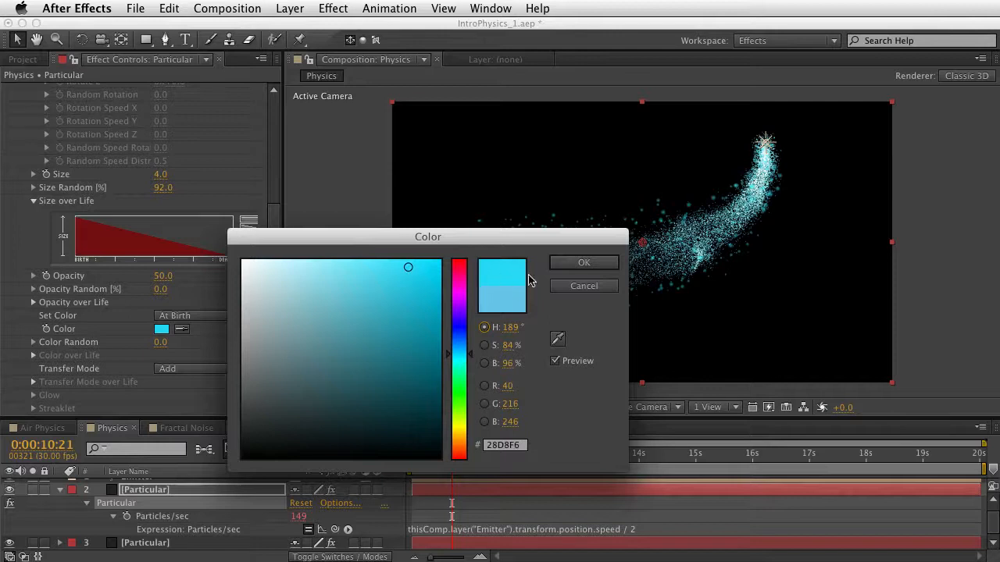
left_click(569, 264)
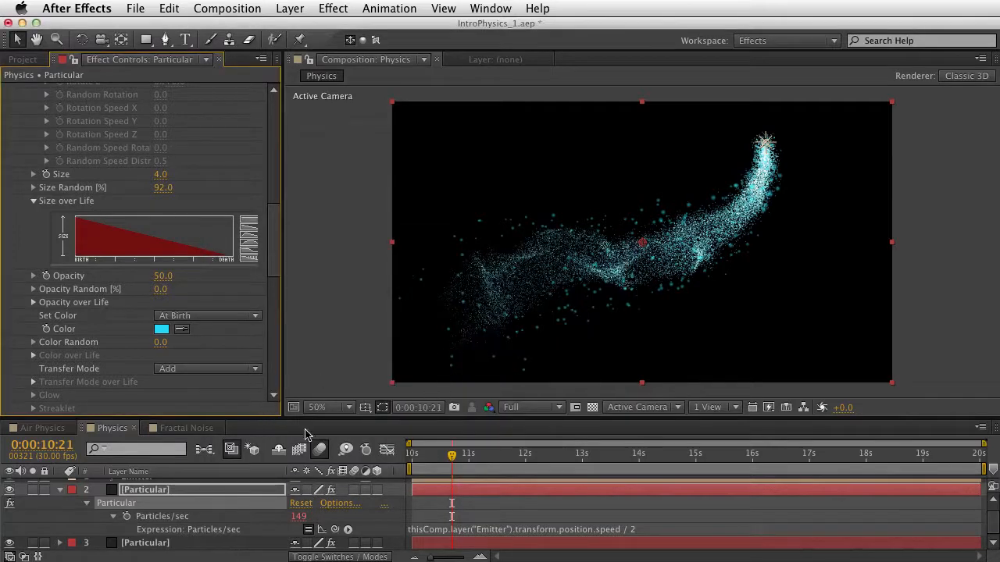
key("space")
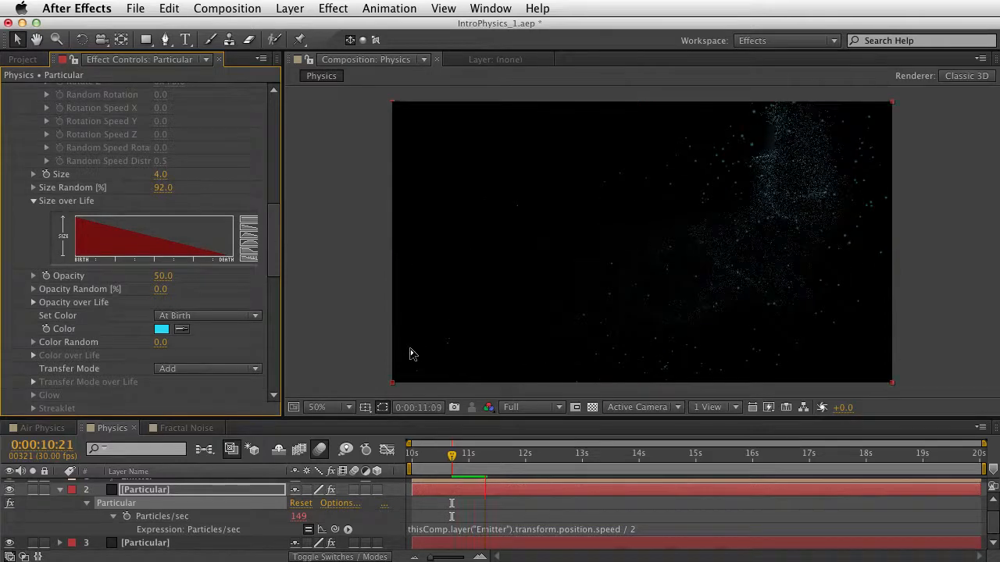
key("space")
key("space")
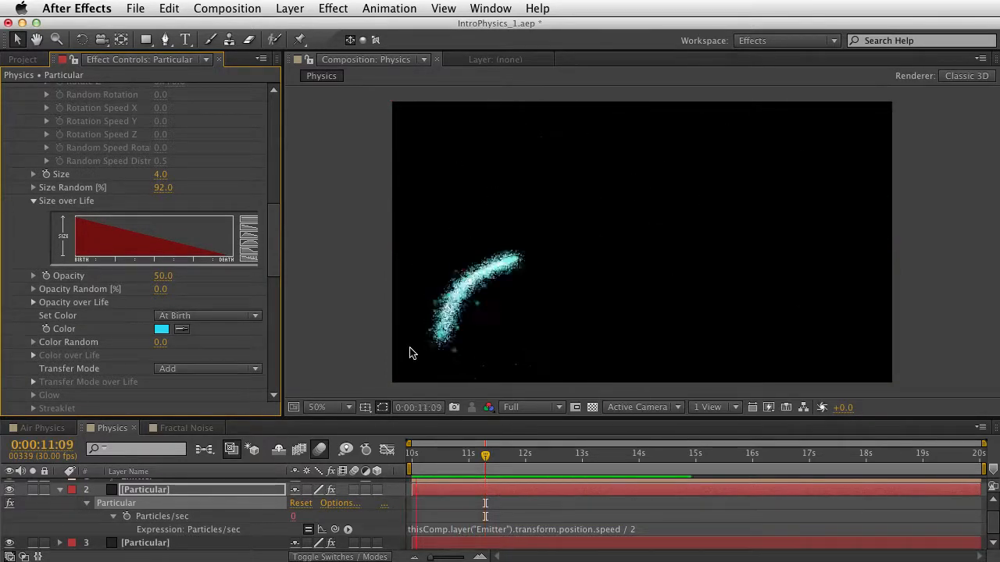
key("space")
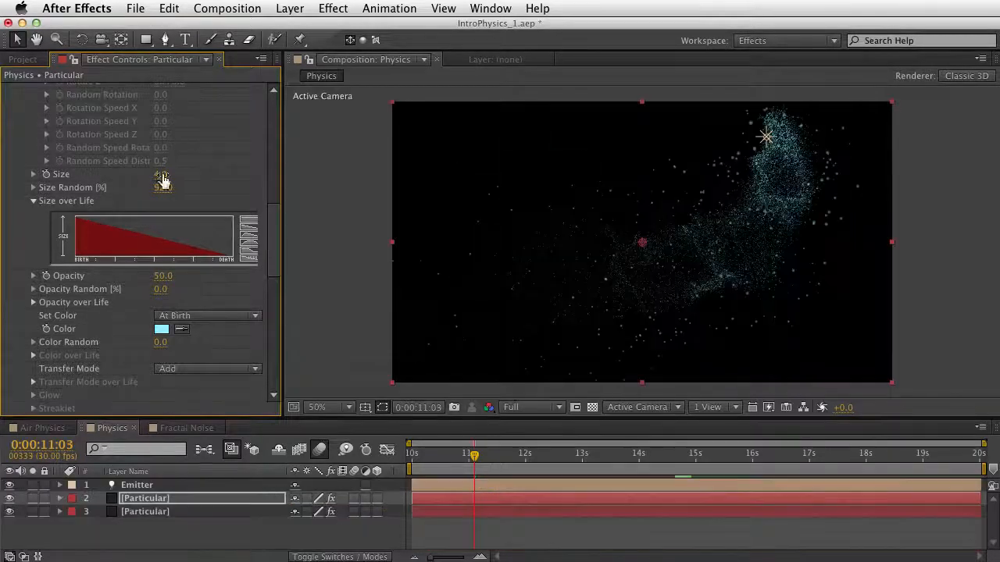
- Raise the duplicate Particular layer's particle Size to 9 and Opacity to 100, and preview the larger particles
left_click_drag(160, 176, 168, 174)
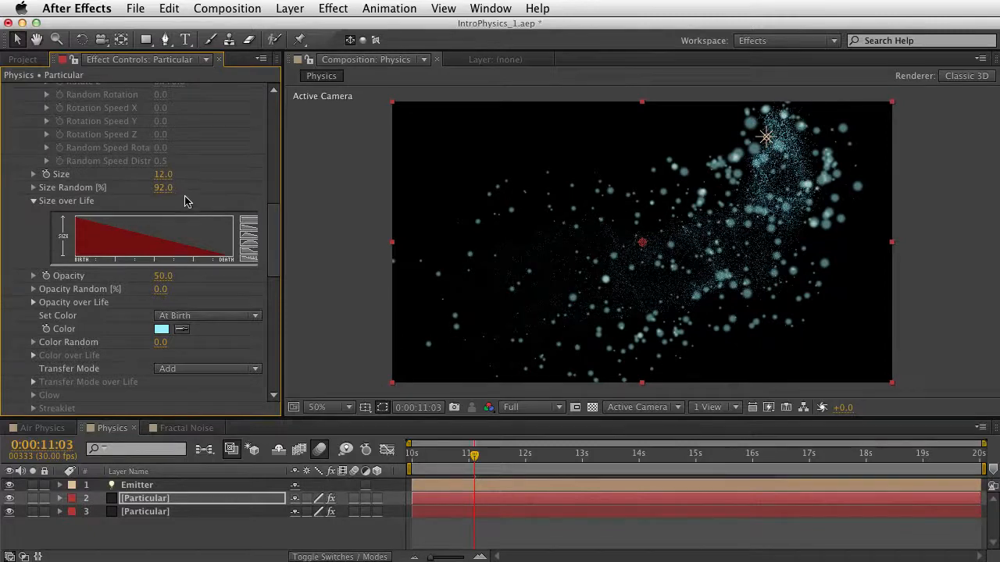
scroll(180, 234, "up", 6)
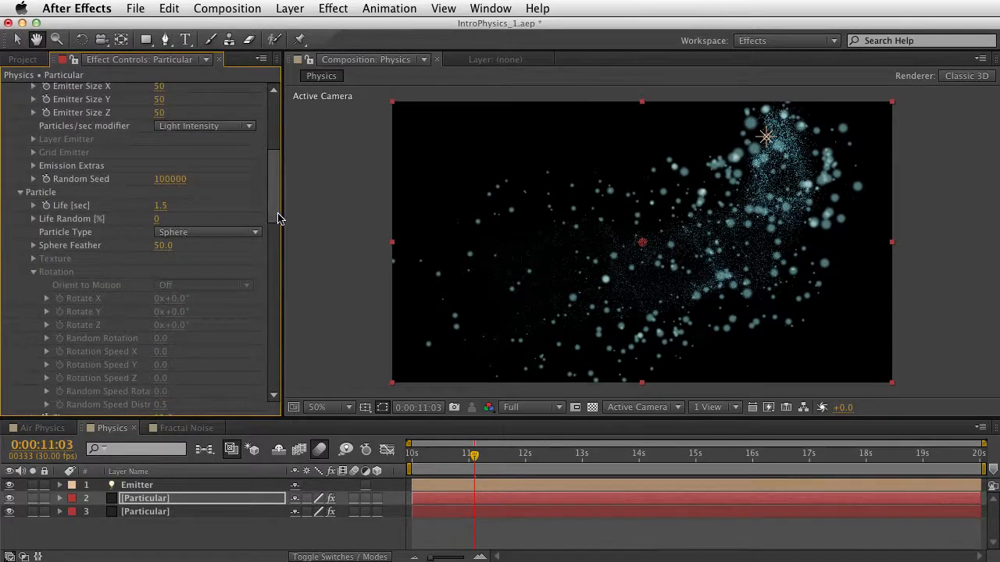
scroll(276, 217, "down", 7)
left_click_drag(164, 233, 215, 228)
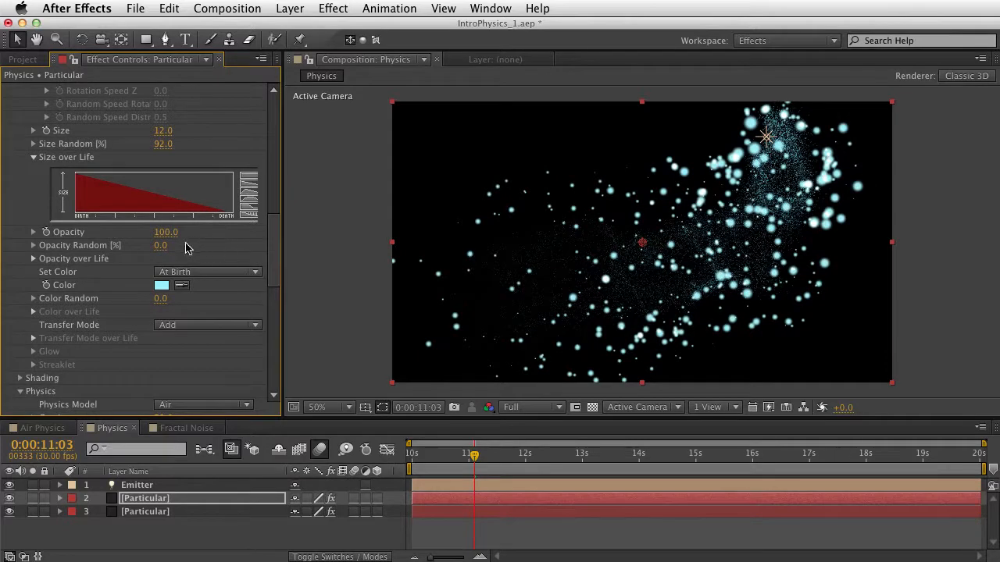
left_click_drag(174, 132, 162, 134)
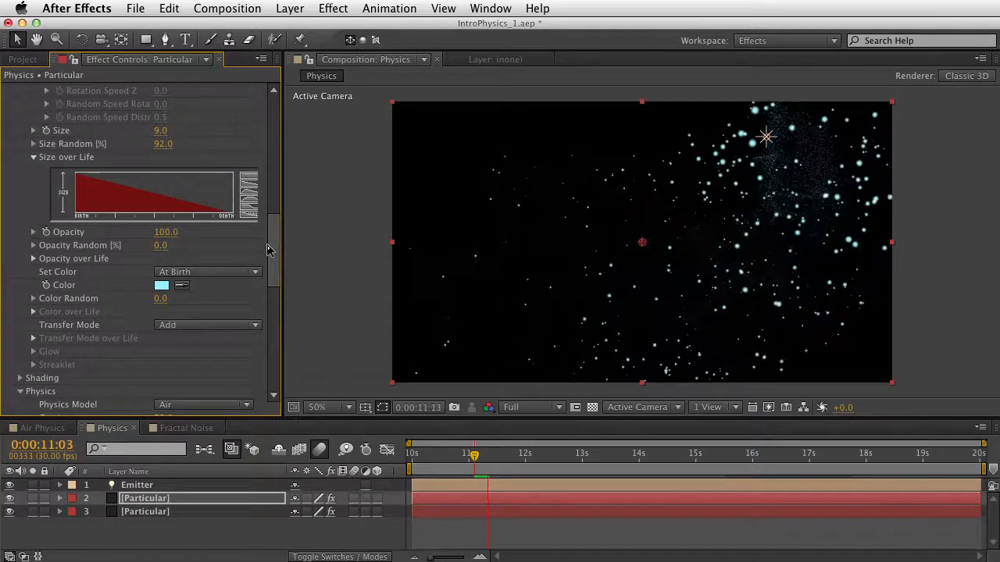
key("space")
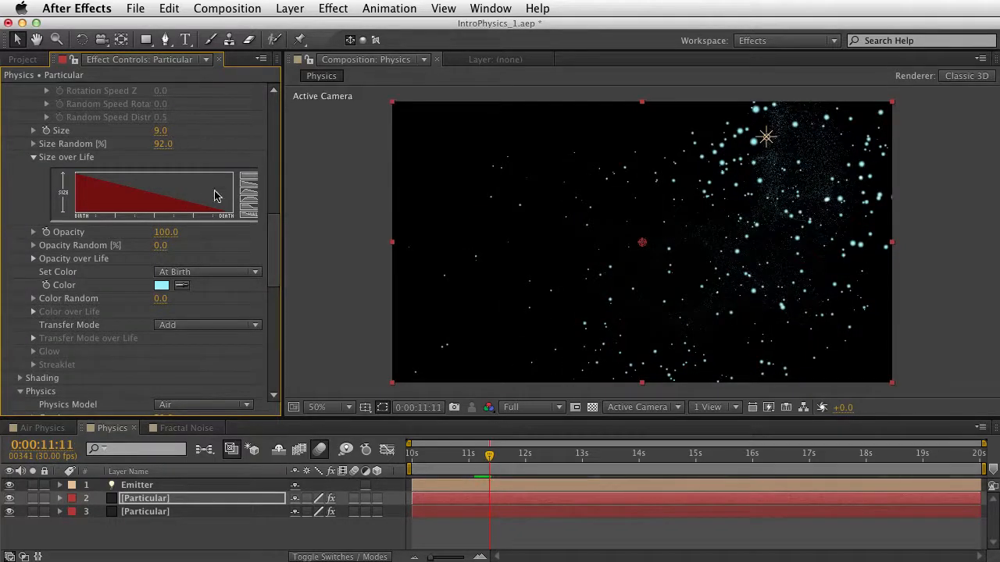
- Reduce the duplicate Particular layer's particle Size to 5 and review the trail's motion
mouse_move(442, 460)
left_mouse_down()
mouse_move(475, 461)
mouse_move(453, 463)
left_mouse_up()
left_click(161, 131)
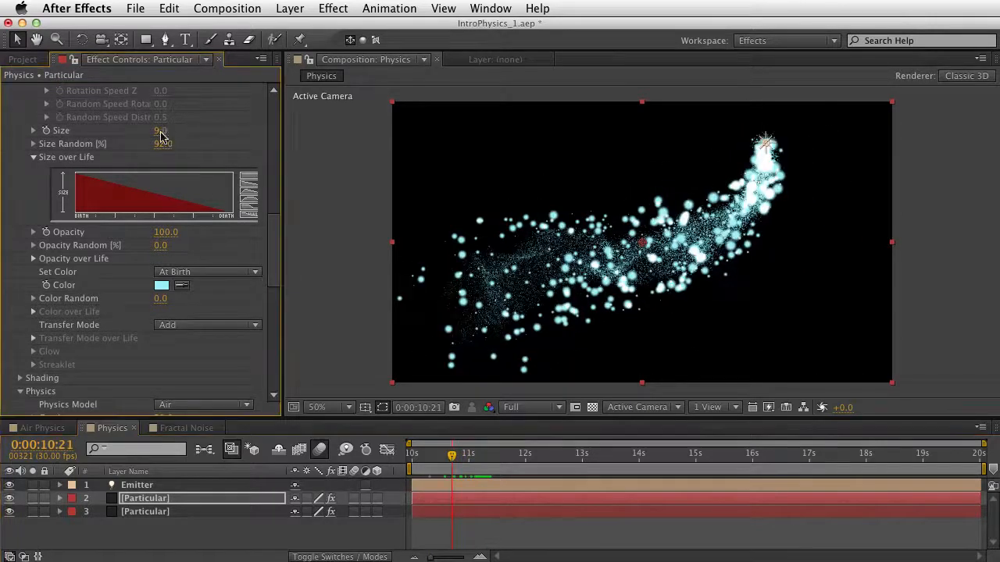
key("Return")
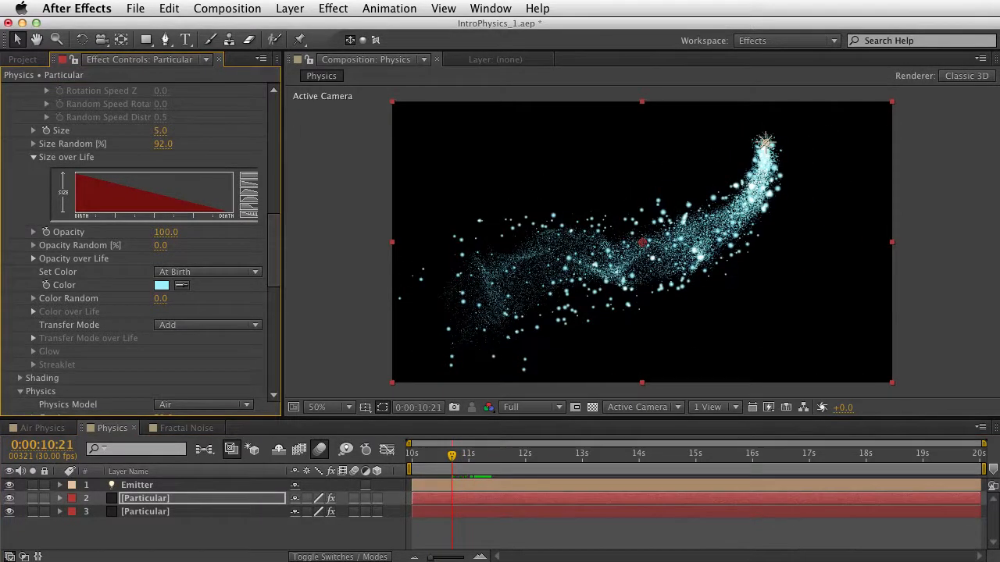
key("space")
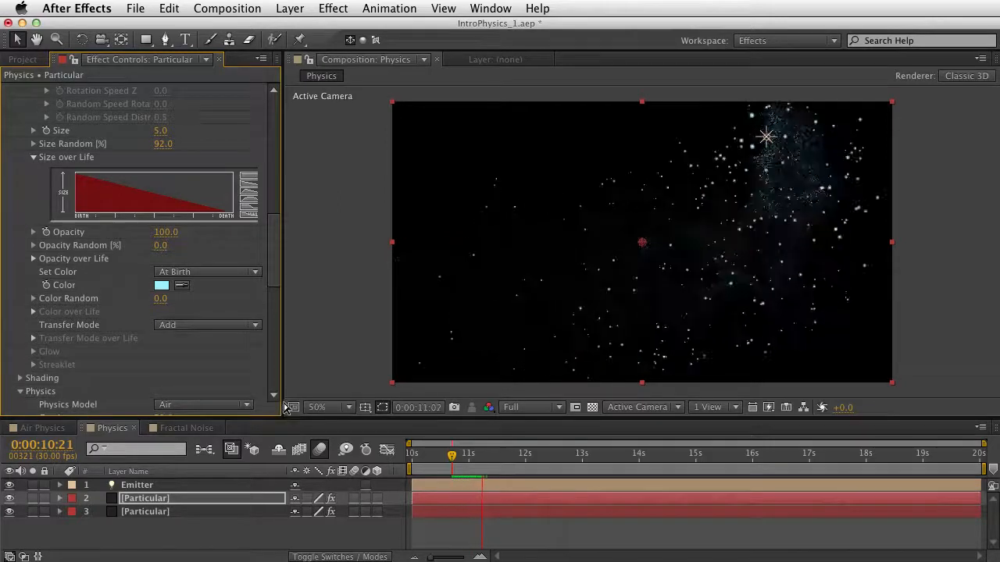
key("space")
left_click_drag(420, 458, 457, 473)
- Try particle Life values of 0.5 and 1 second on the duplicate Particular layer
scroll(116, 174, "up", 10)
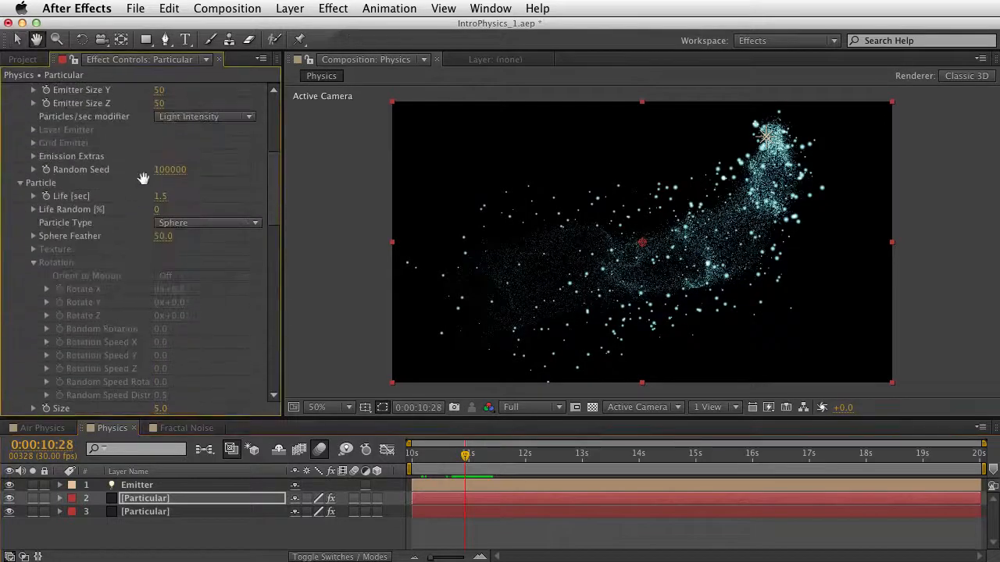
left_click(161, 196)
key("Return")
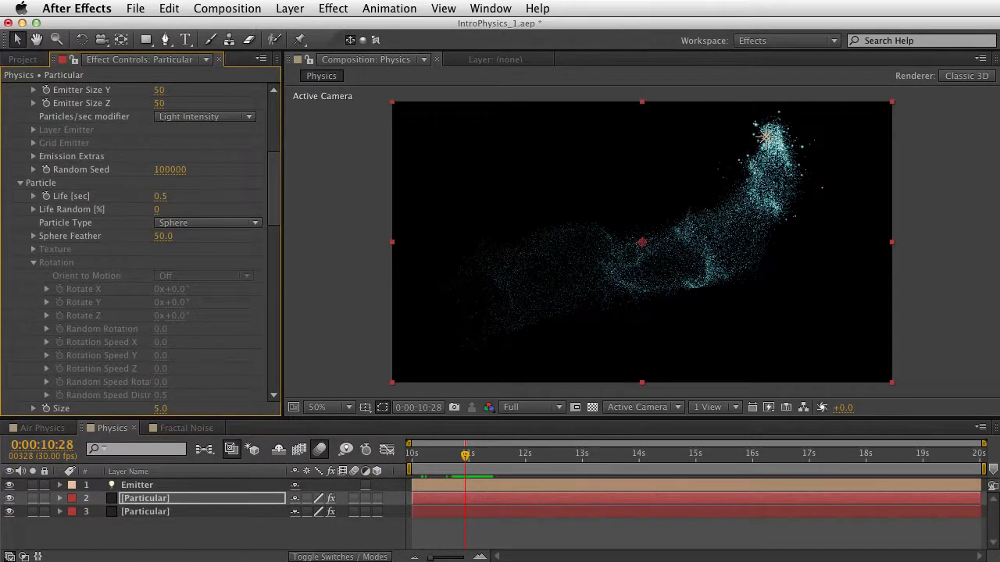
left_click(173, 196)
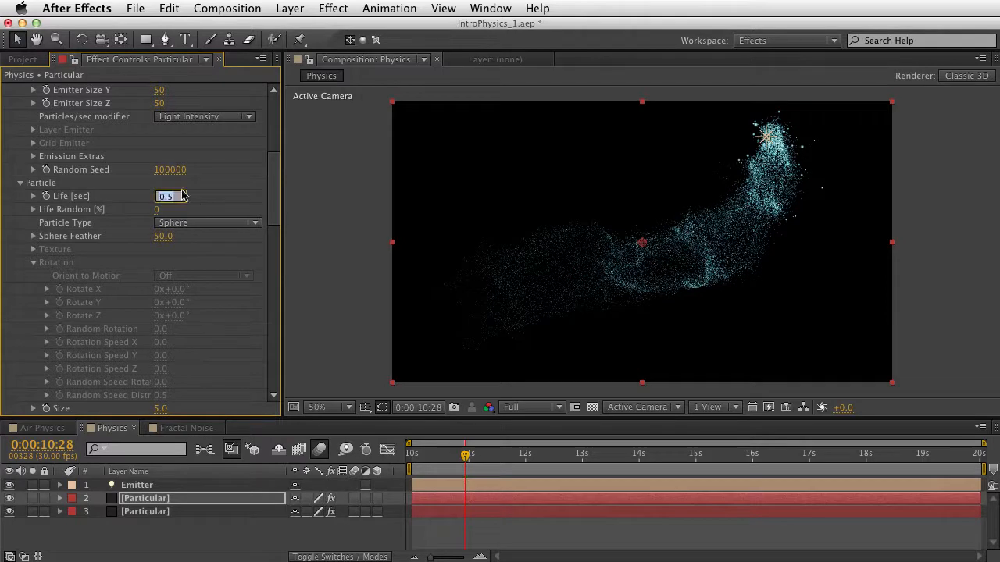
type("1")
key("Return")
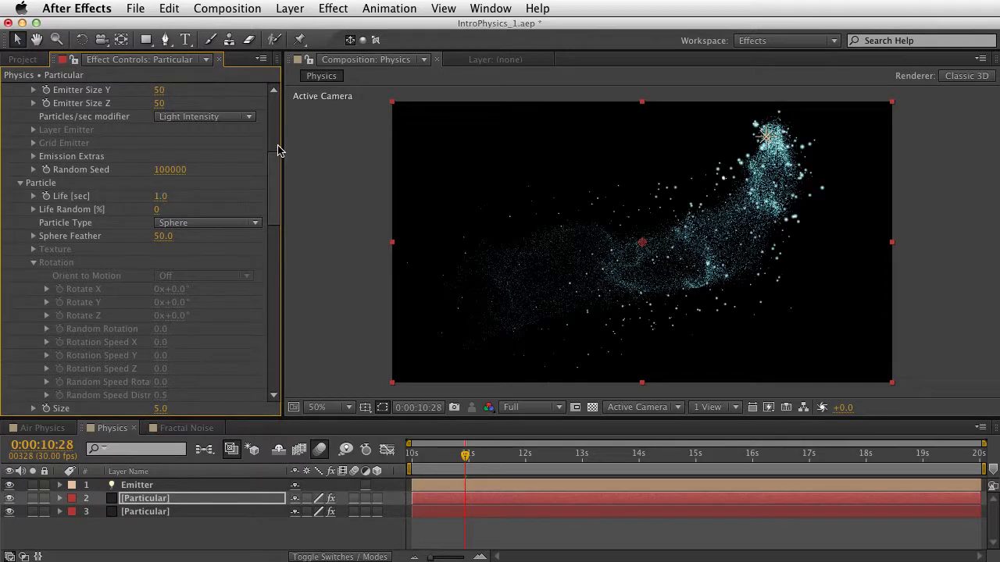
- Set the duplicate Particular layer's particle Life to 0.8 seconds, preview the animation and go to 0:00:10:15
left_click(158, 196)
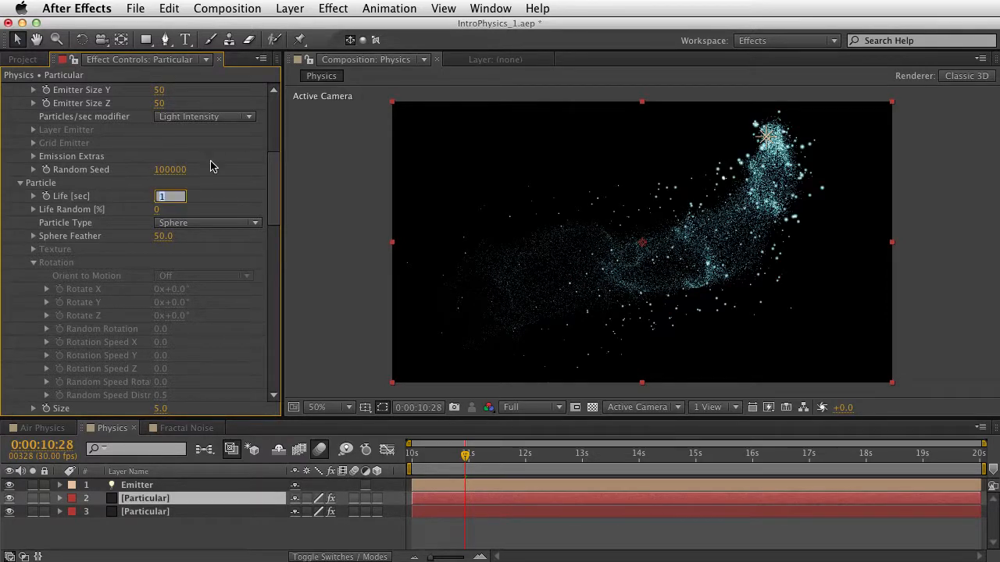
type("0.7")
key("Return")
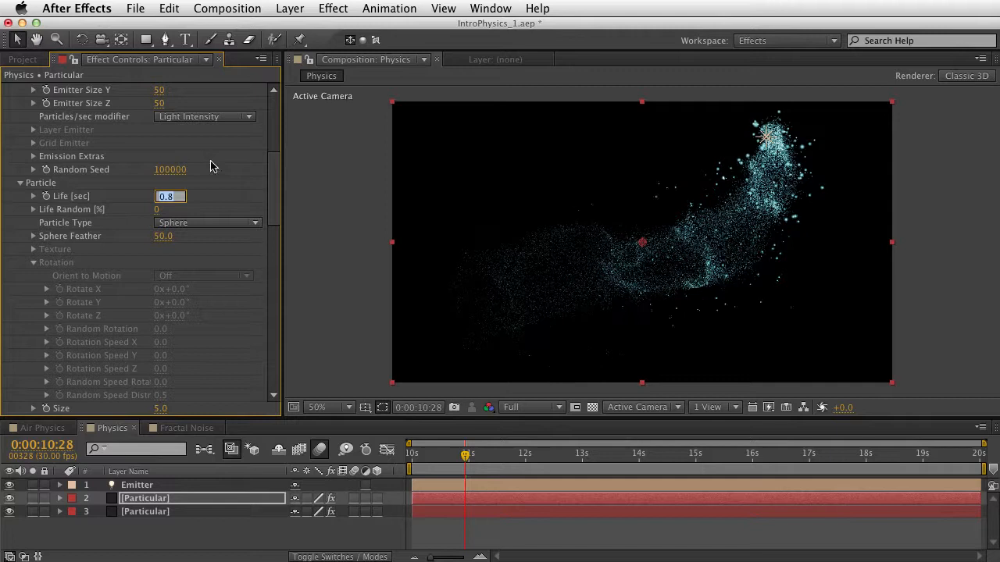
key("Return")
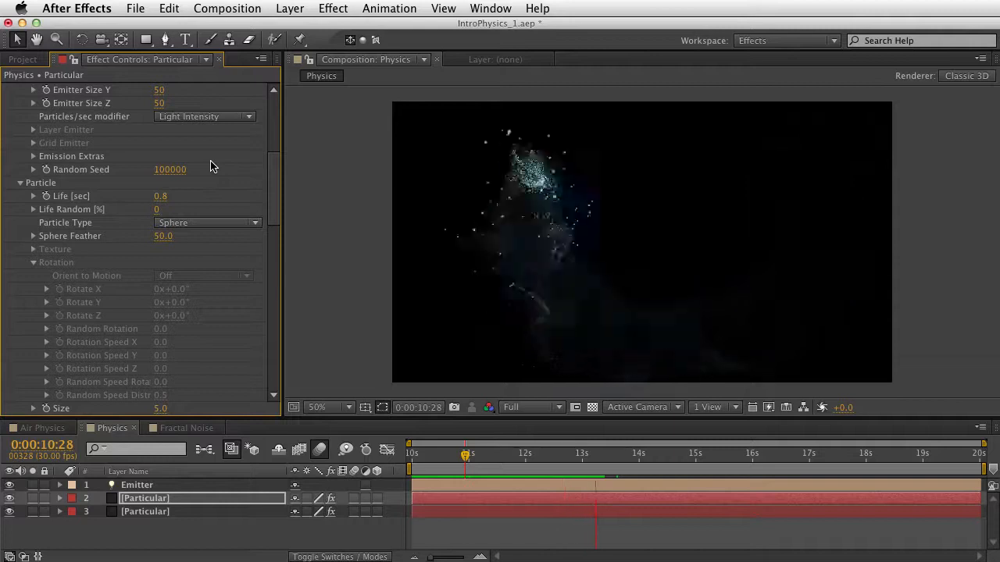
mouse_move(429, 456)
left_mouse_down()
mouse_move(456, 458)
mouse_move(440, 456)
left_mouse_up()
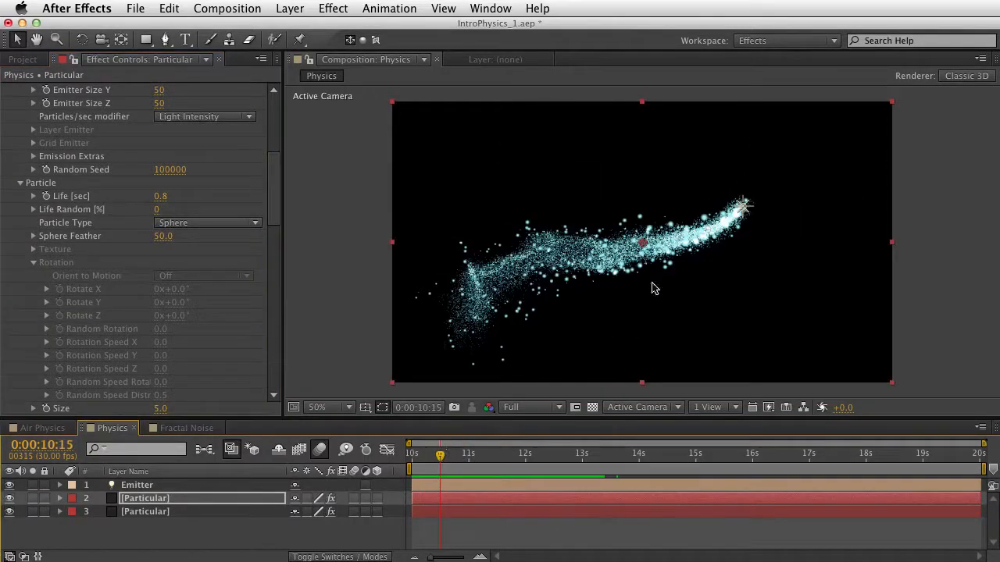
- Rename the original fine-particle layer's solid to Particular Dust, creating a separate solid for that layer
left_click(148, 529)
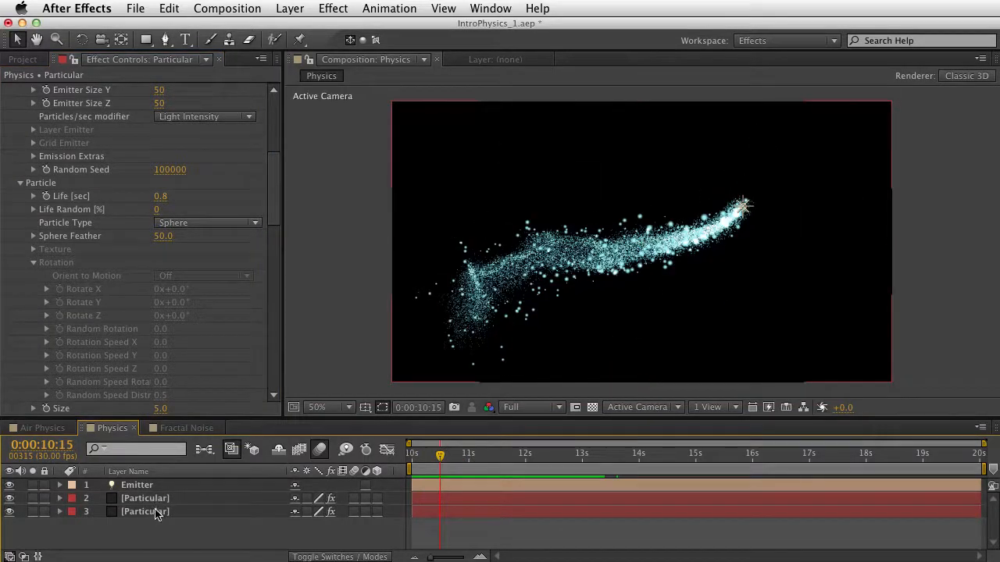
left_click(154, 512)
key("super+shift+y")
key("Right")
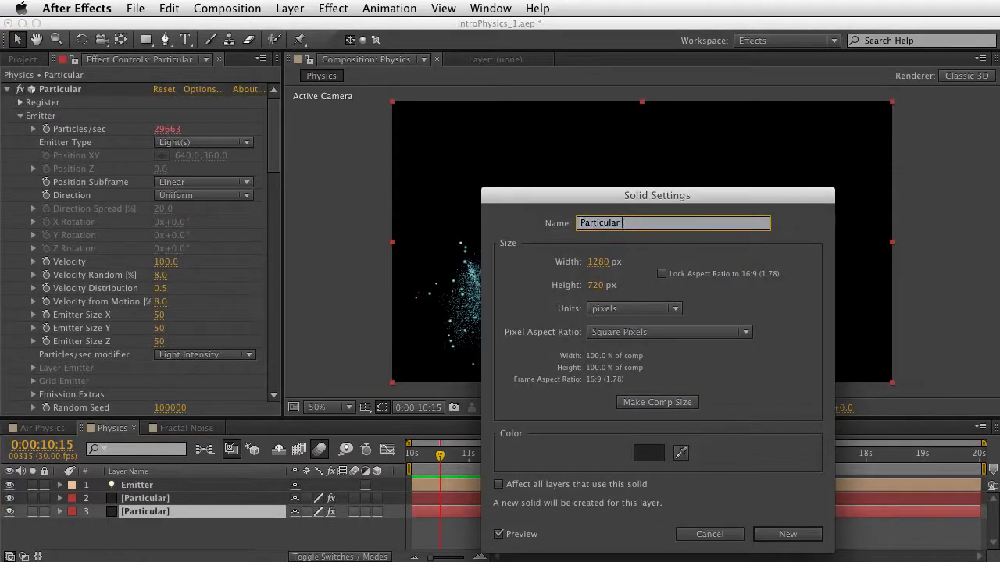
type("Dust")
key("Return")
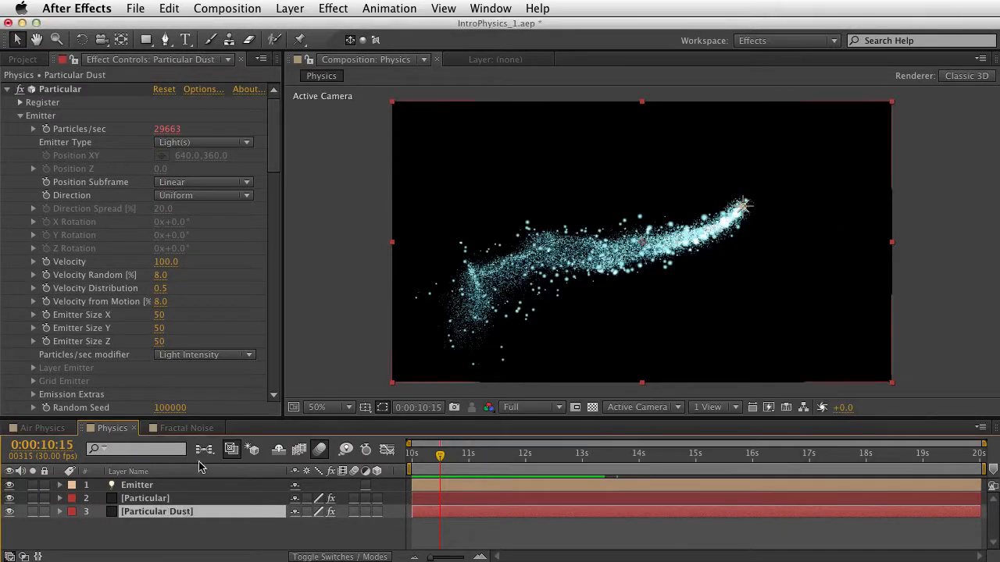
- Rename the solid of the layer with the larger, sparser particles to Particular Glow Bugs
left_click(176, 498)
key("super+shift+y")
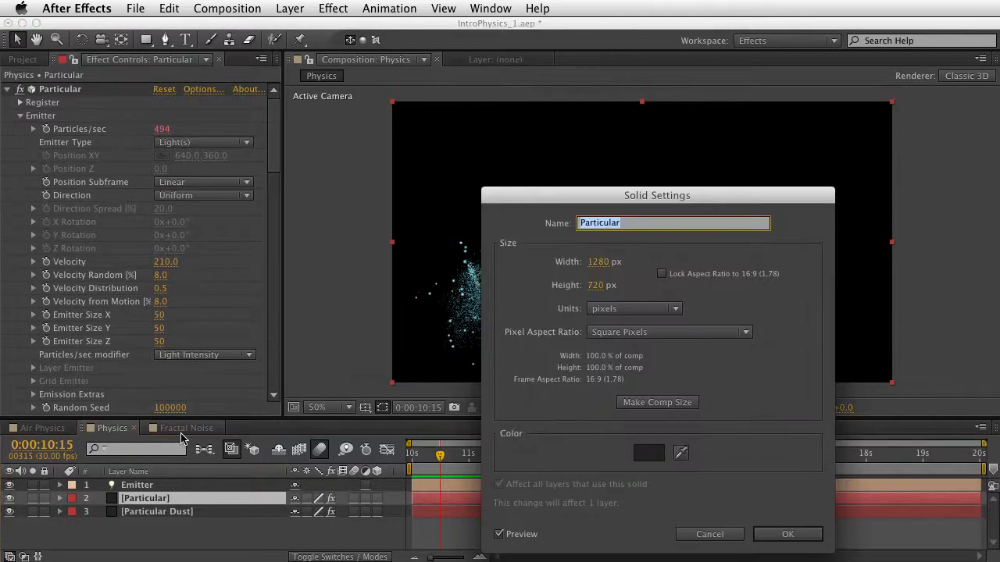
key("Right")
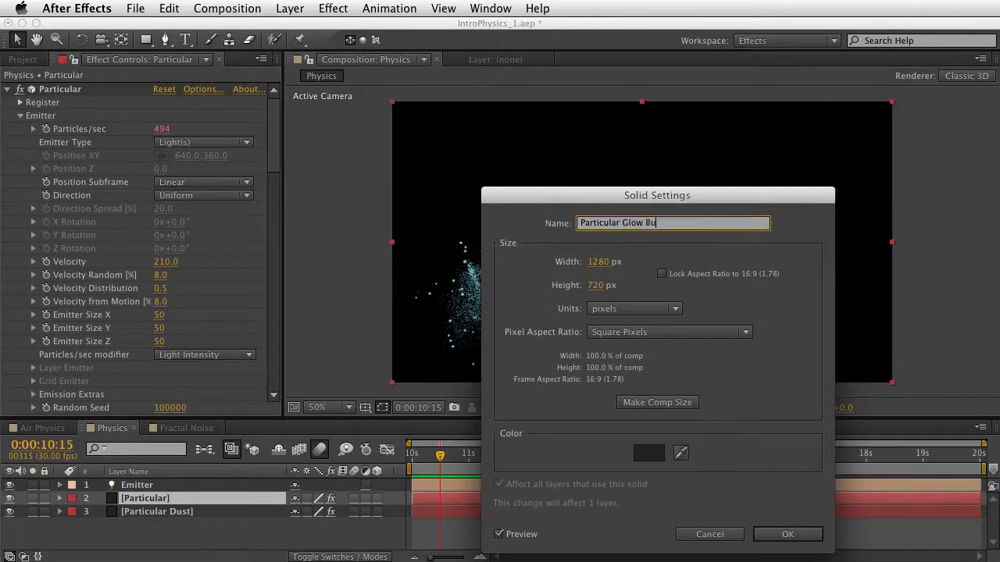
key("Return")
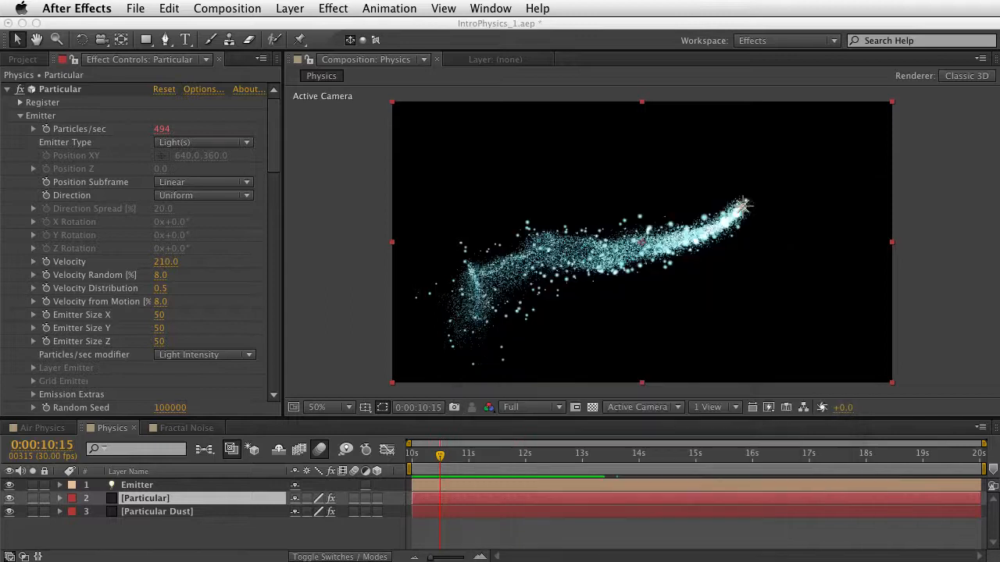
- Duplicate the Particular Dust layer and solo the upper copy
left_click(165, 512)
key("super+d")
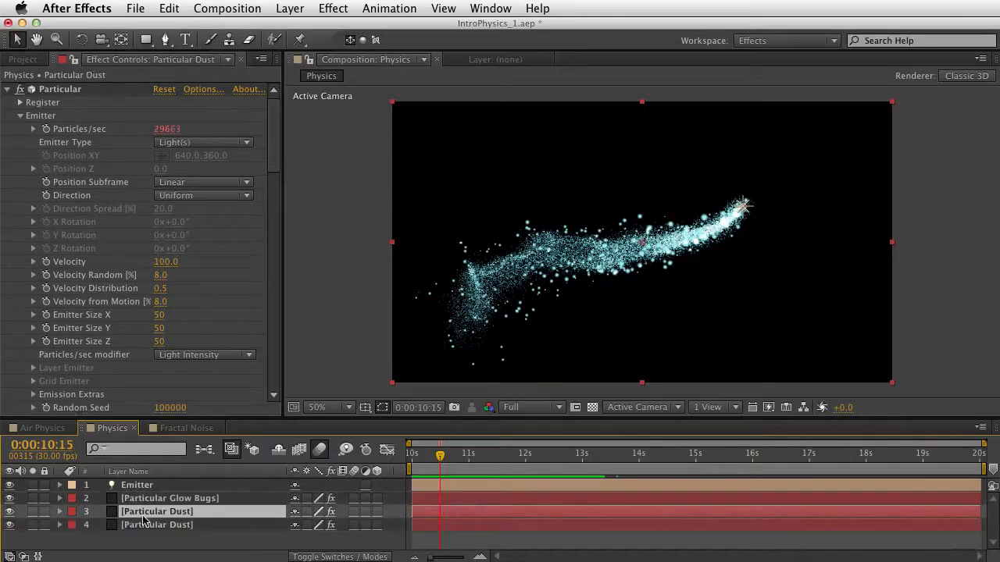
left_click(32, 511)
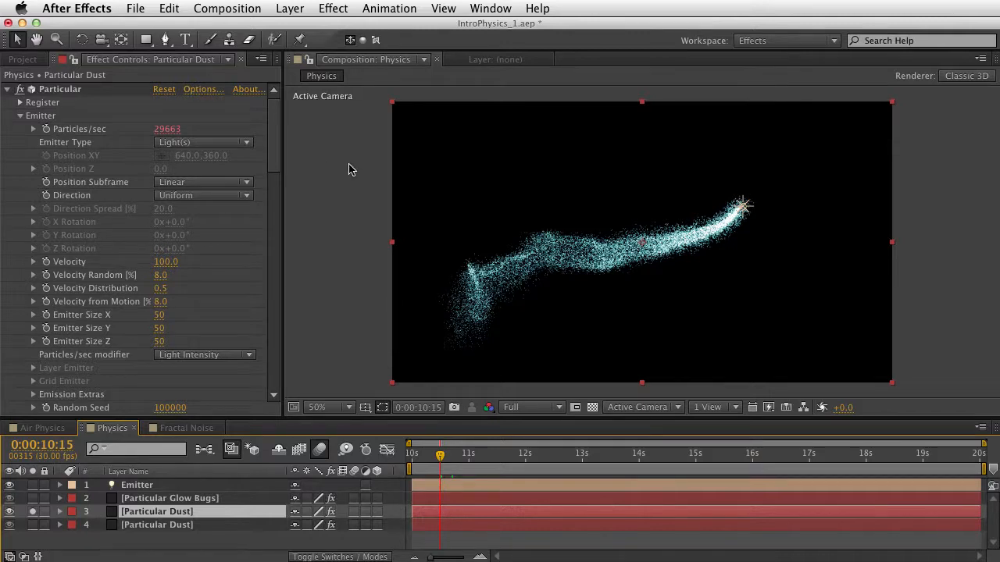
- Set the soloed Particular Dust copy's particle Life to 0.2 seconds and its Size to 9.5
scroll(117, 250, "down", 5)
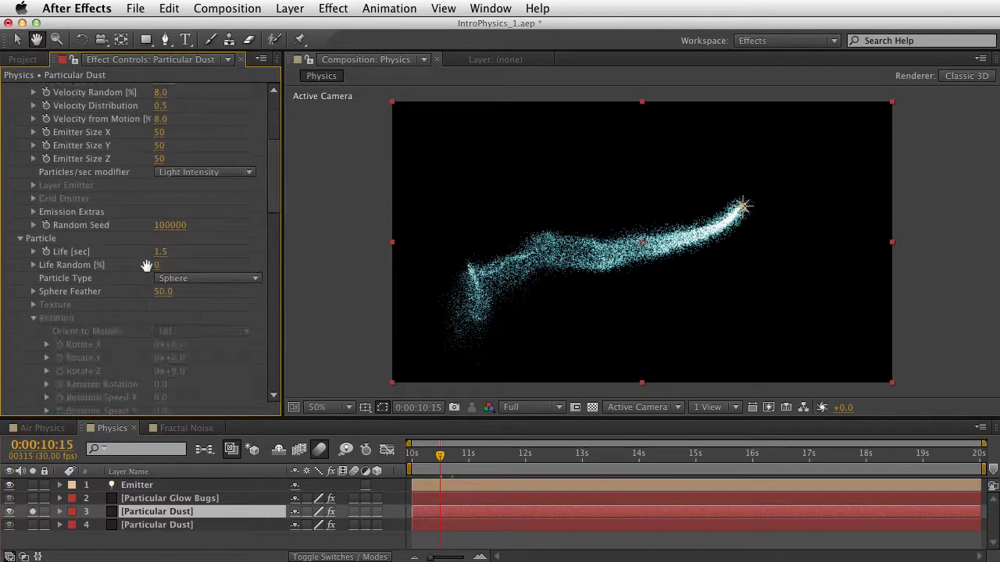
left_click(166, 252)
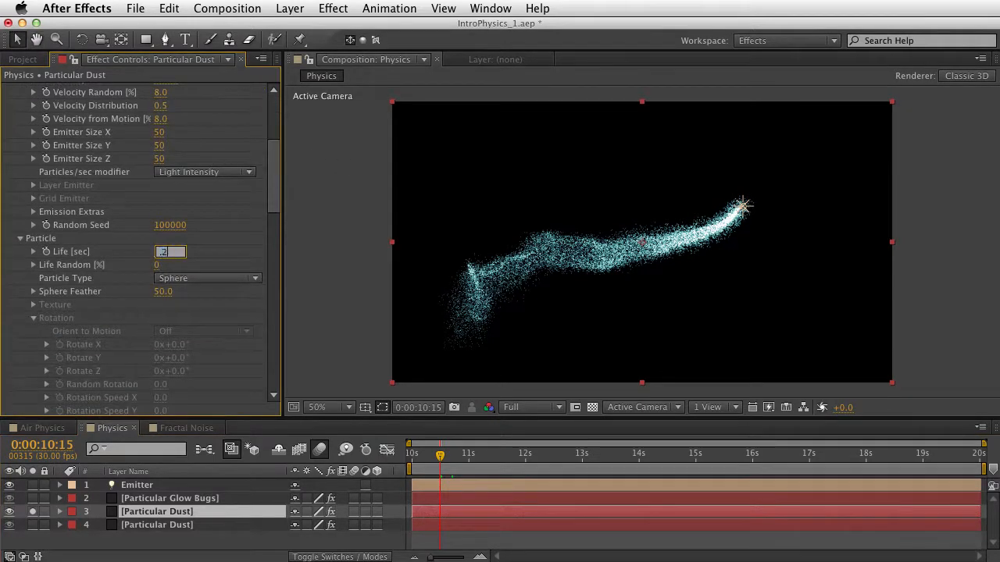
type(".2")
key("Return")
scroll(174, 312, "down", 4)
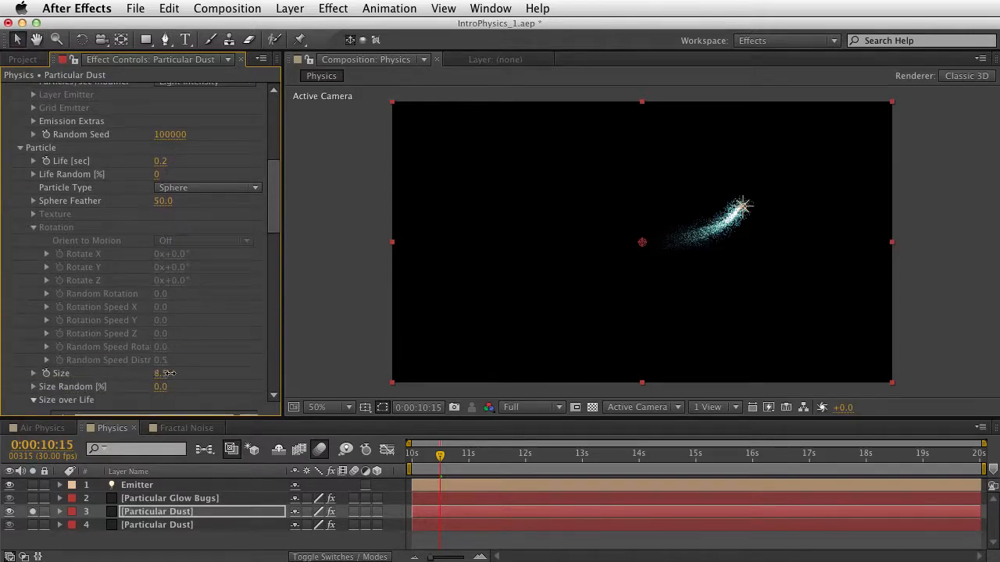
left_click_drag(168, 373, 169, 374)
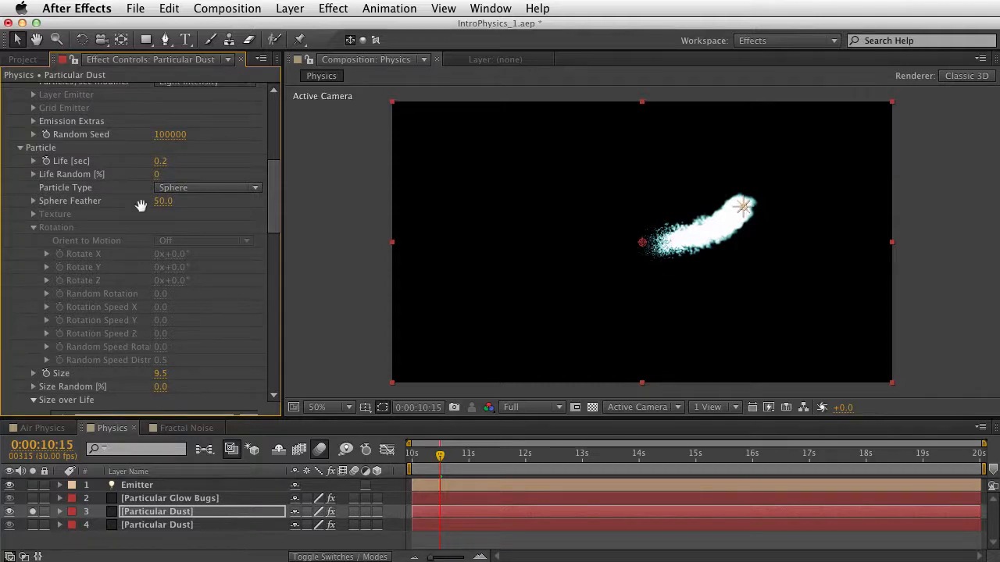
- Draw a declining Opacity over Life curve for the soloed Particular Dust copy, fading from full at birth to near zero at death
scroll(143, 337, "down", 3)
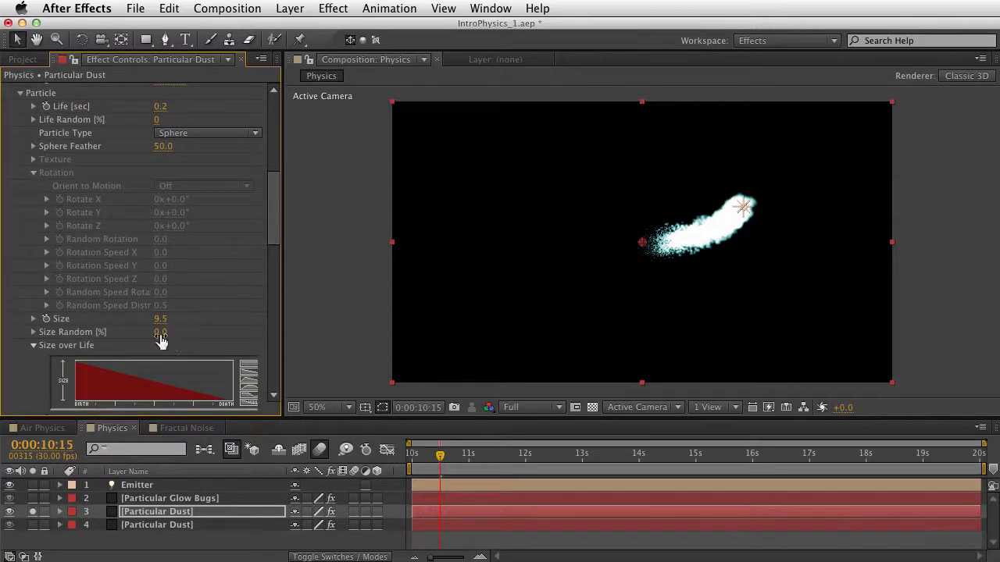
scroll(252, 301, "down", 10)
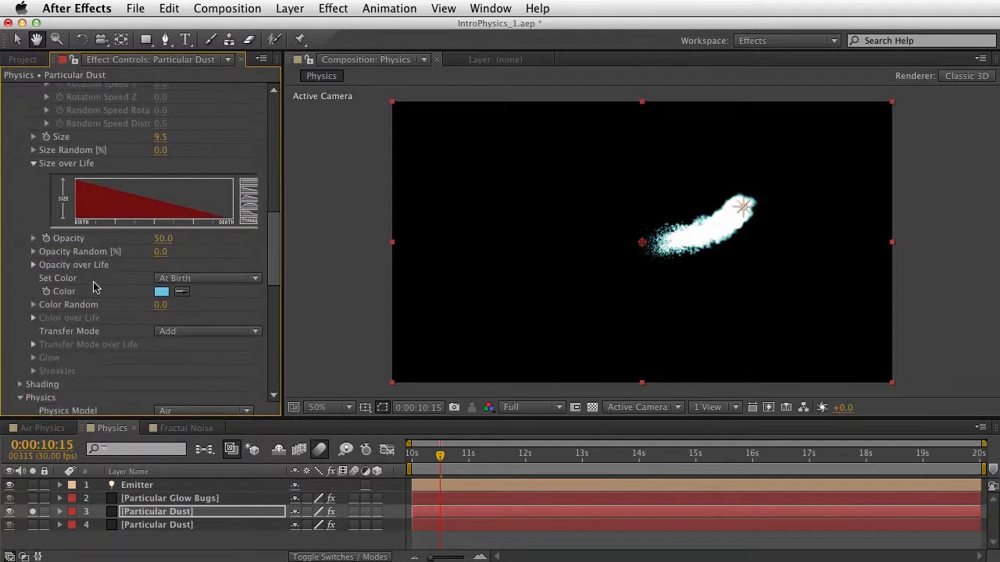
left_click(34, 264)
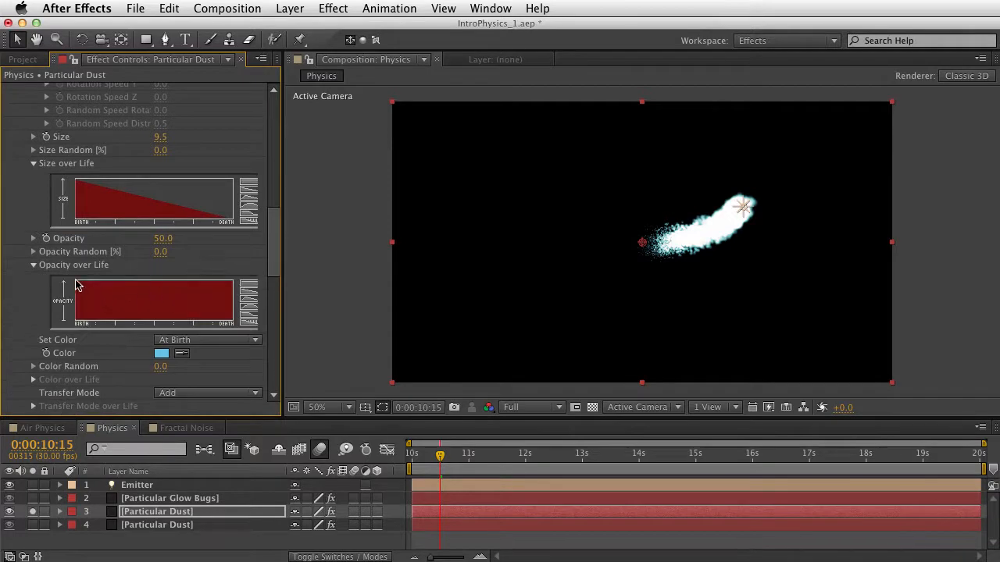
left_click_drag(76, 286, 244, 317)
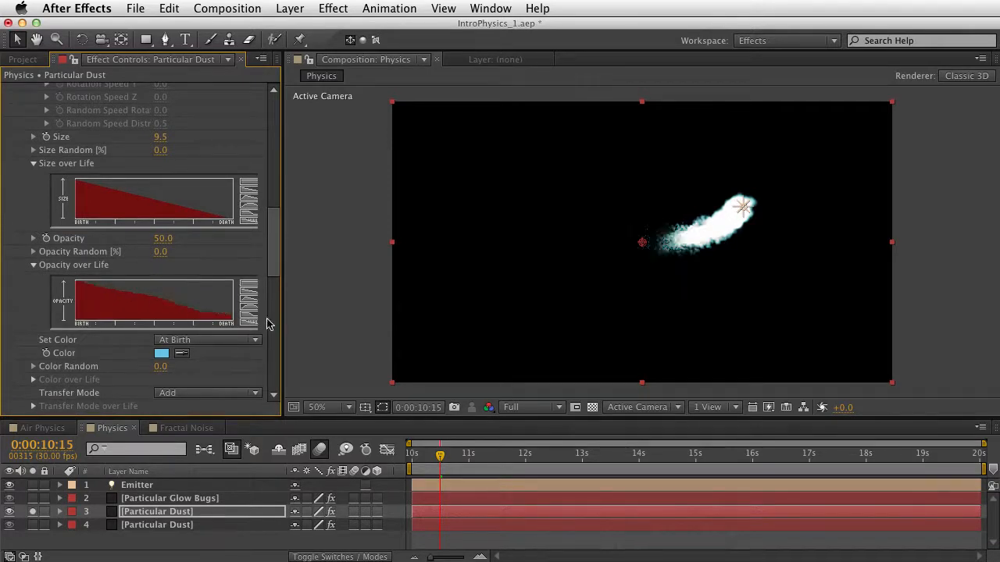
- Change the soloed Particular Dust copy's particle Color to a pinkish purple
left_click(161, 354)
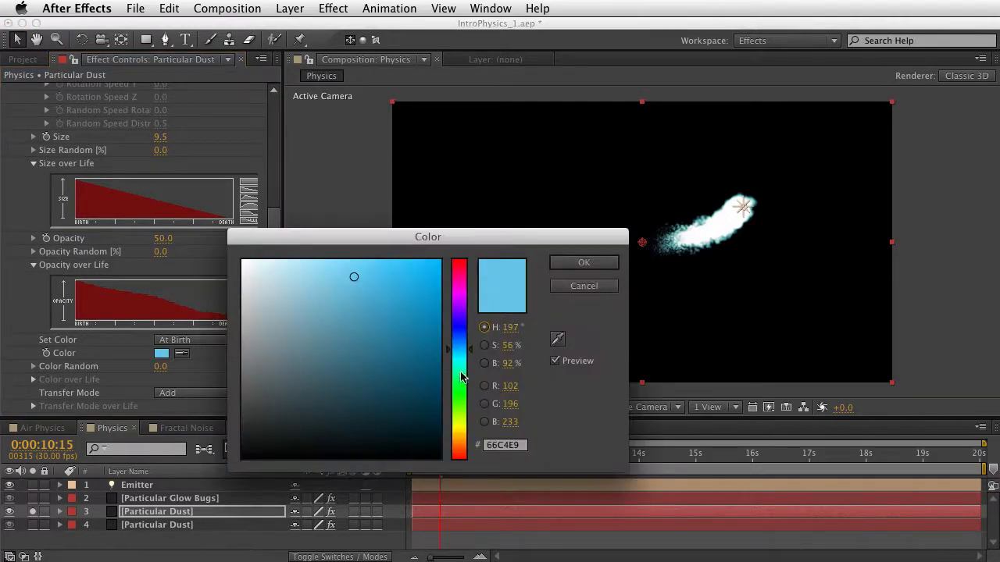
left_click_drag(461, 377, 445, 294)
left_click(585, 264)
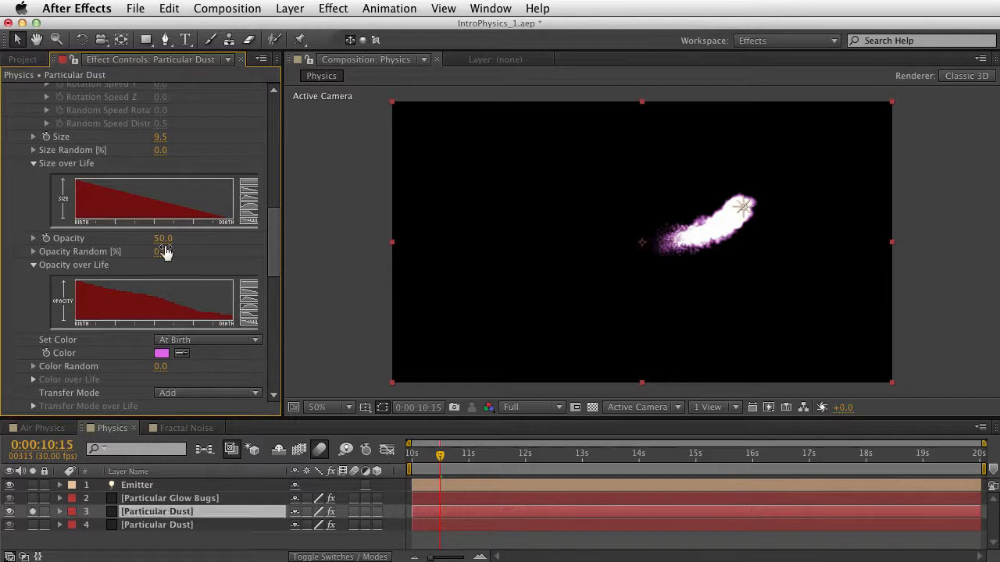
- Lower the Particular Dust copy's particle Opacity to 7 and unsolo the layer to show all trail layers together
left_click_drag(161, 243, 130, 254)
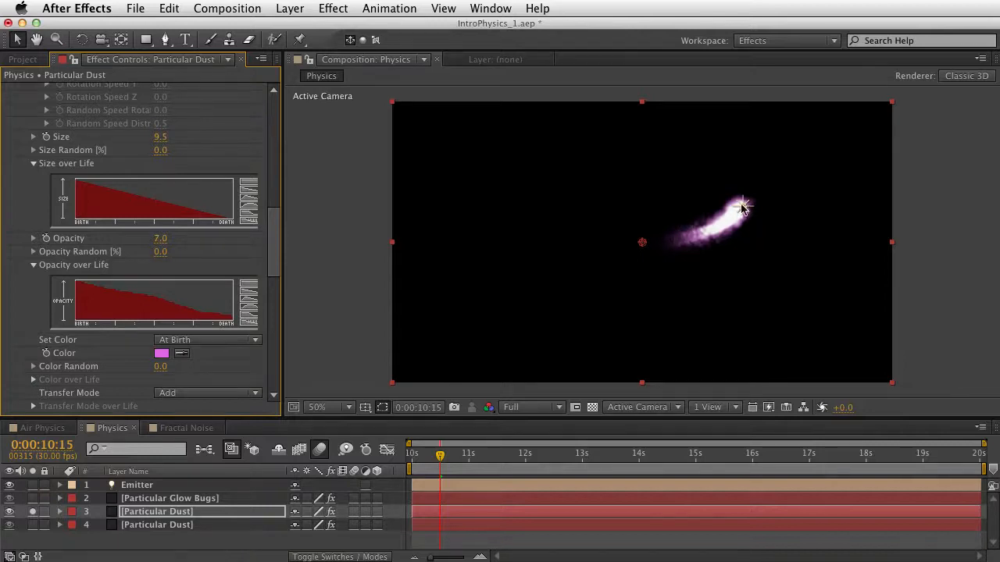
left_click(32, 512)
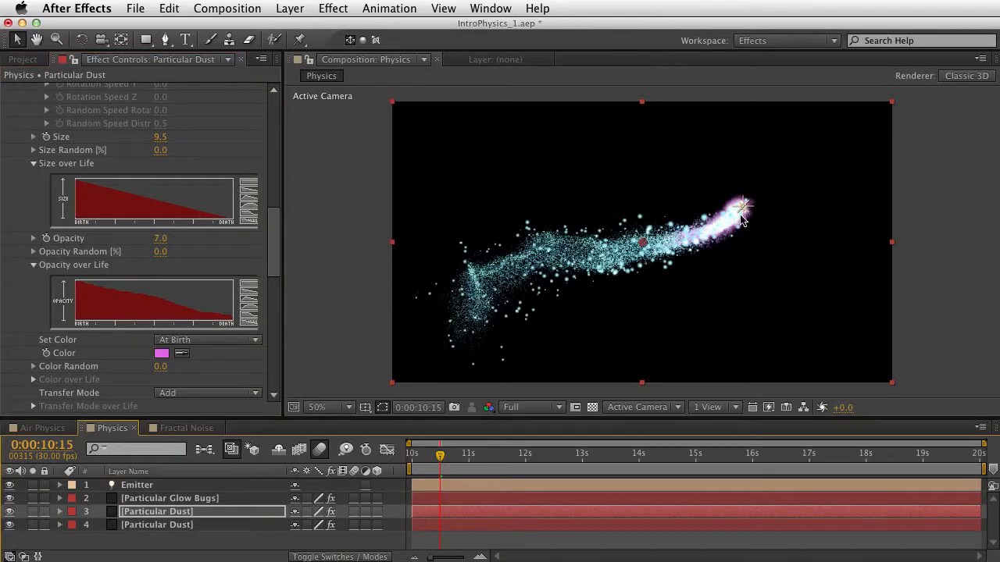
- Set the upper Particular Dust copy's Emitter Size X, Y and Z to 80
key("space")
left_click_drag(139, 178, 147, 397)
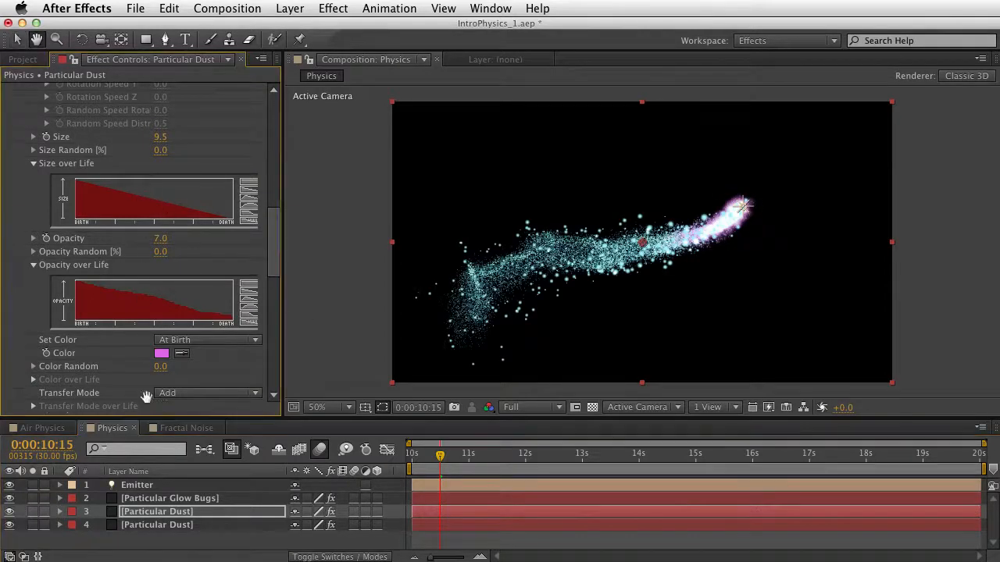
left_click_drag(148, 293, 156, 396)
left_click_drag(138, 69, 139, 195)
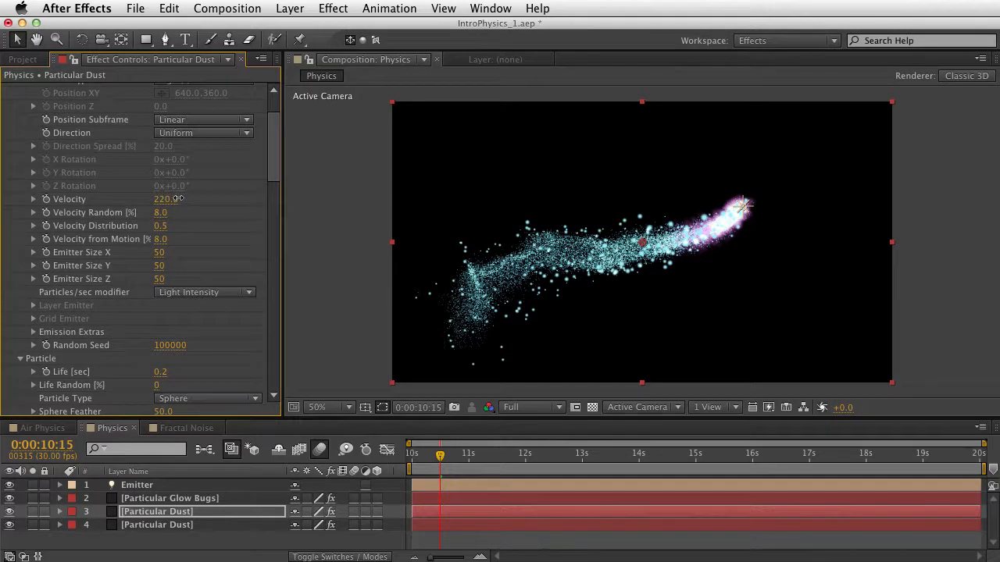
left_click(171, 252)
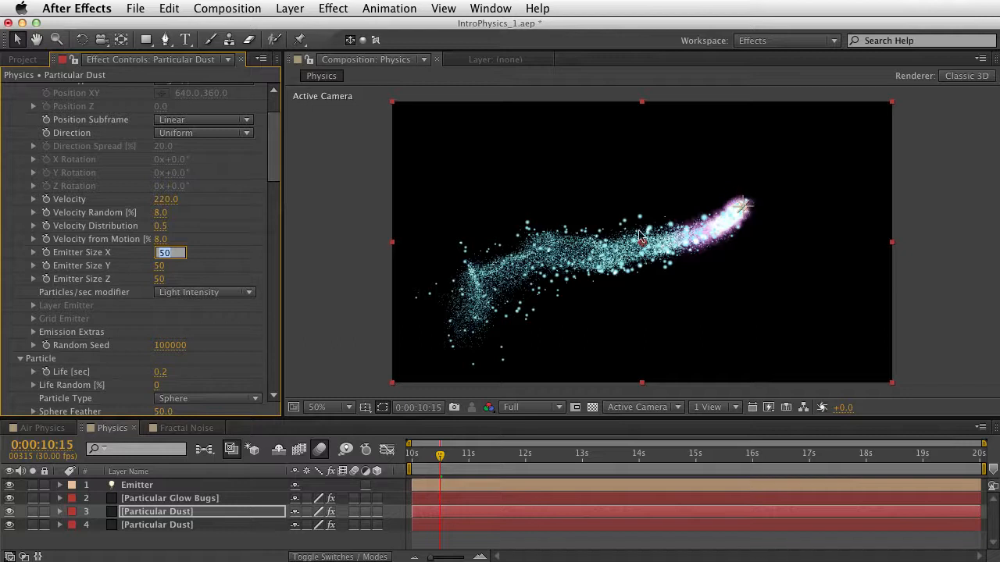
key("Tab")
type("80")
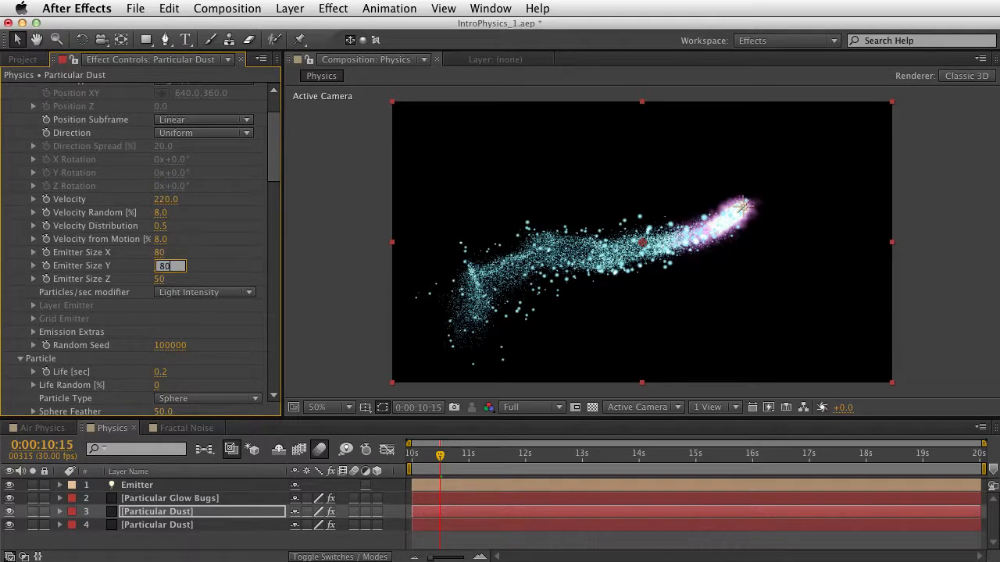
key("Tab")
key("Return")
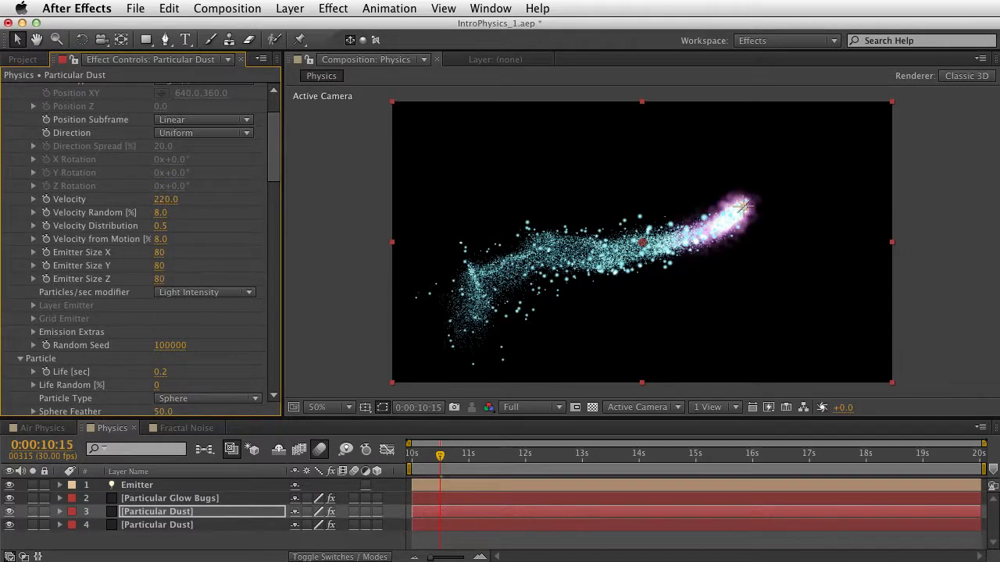
- Preview the combined particle trail from 10 seconds and scrub through the first second to examine its bright head
key("KP_0")
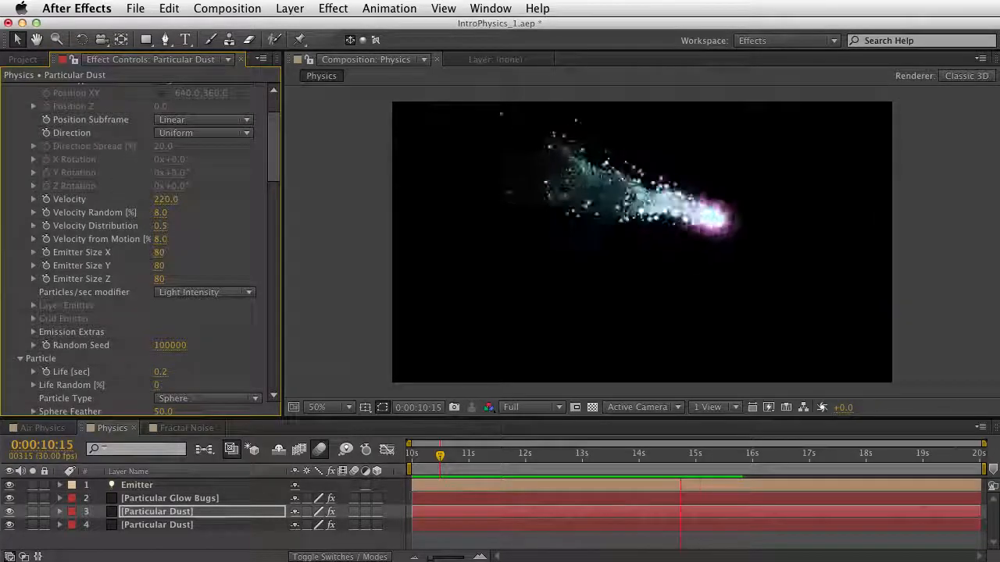
left_click_drag(439, 456, 418, 463)
key("KP_0")
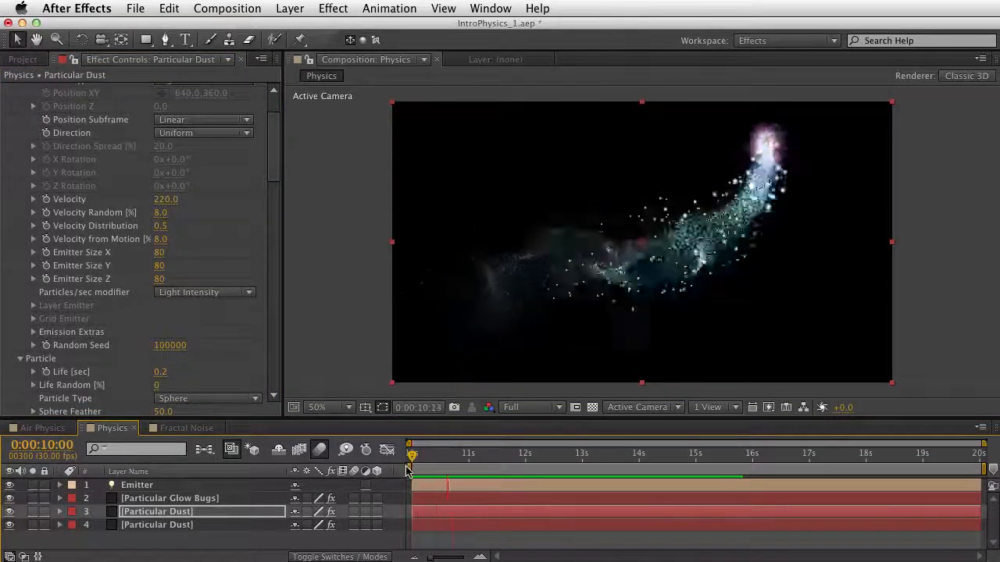
left_click_drag(464, 477, 430, 486)
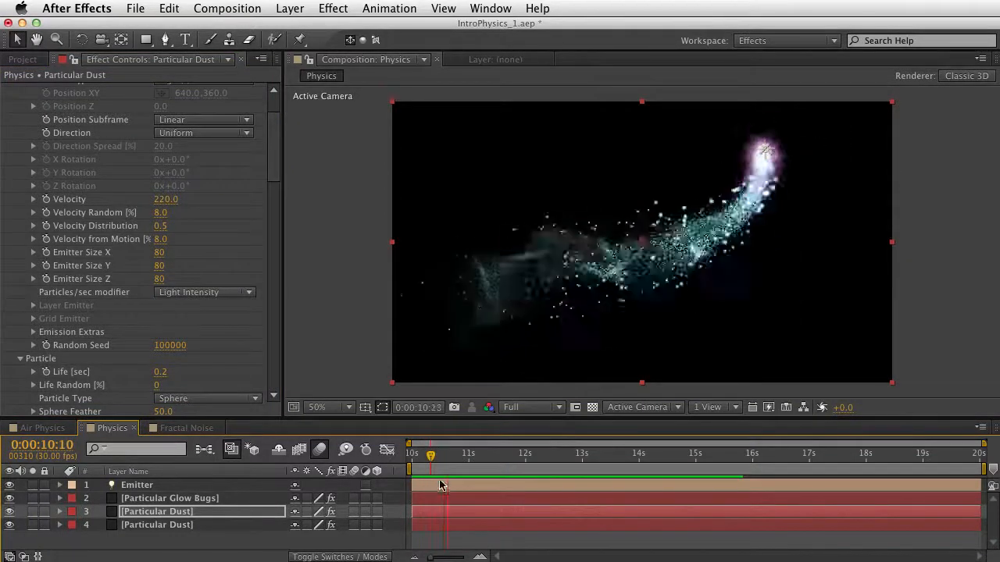
key("space")
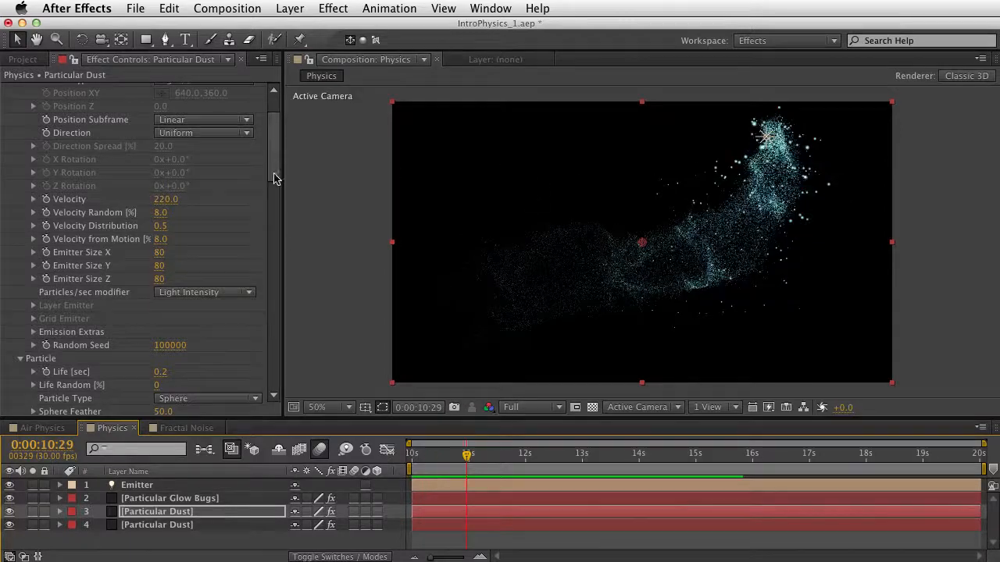
- Collapse the Air settings in the upper Particular Dust copy's Physics section
scroll(263, 219, "down", 15)
scroll(264, 305, "down", 5)
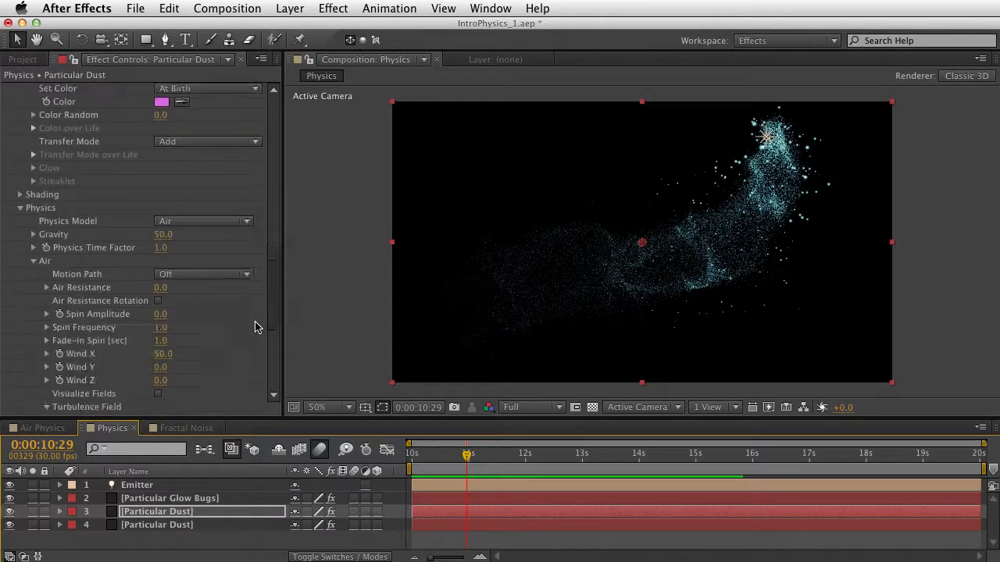
left_click(38, 267)
left_click(36, 264)
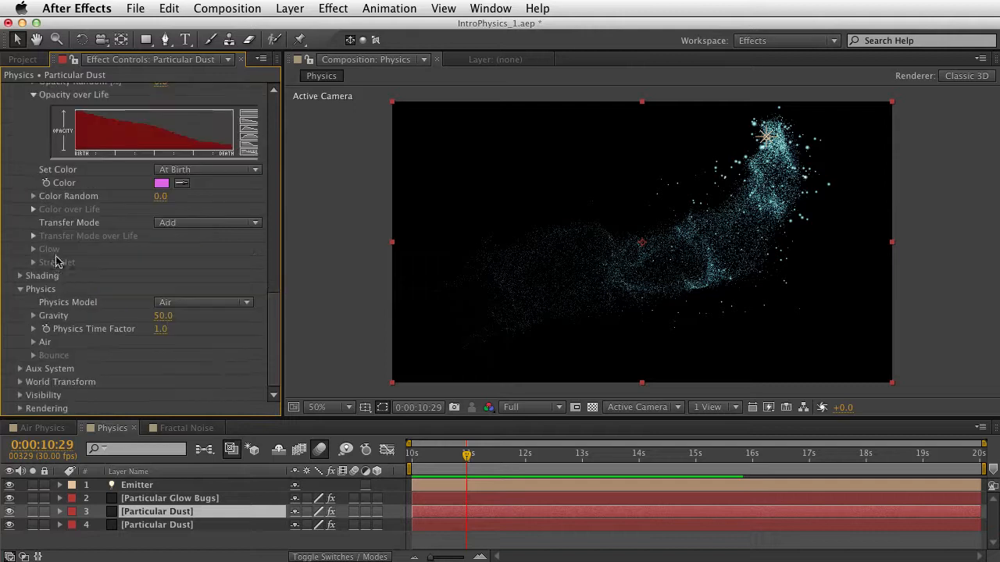